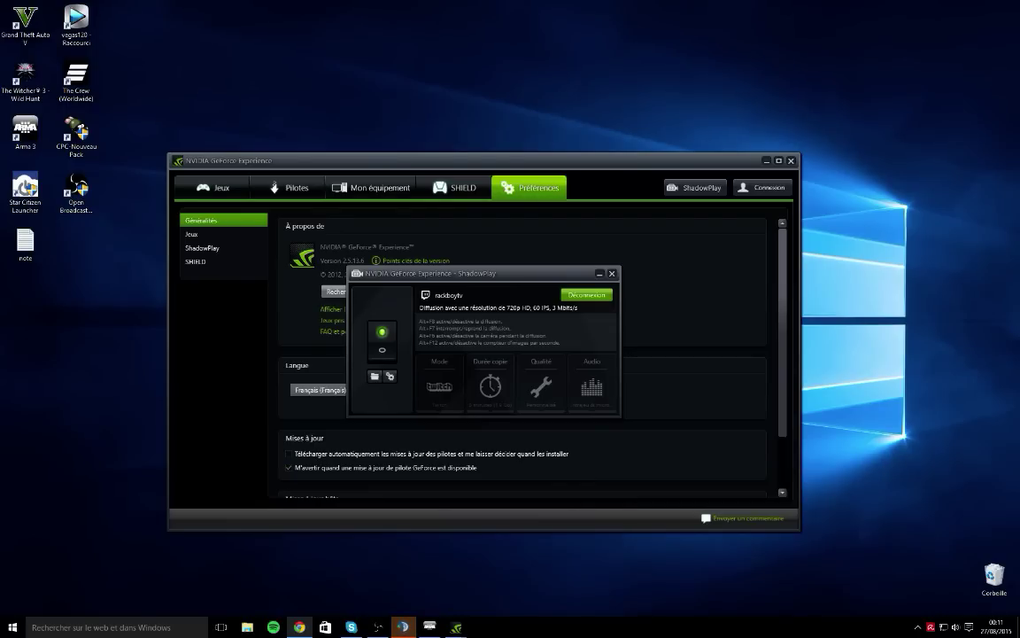
Step: Close the ShadowPlay window, minimize GeForce Experience and switch to the mission sign-up spreadsheet in Chrome
left_click(611, 274)
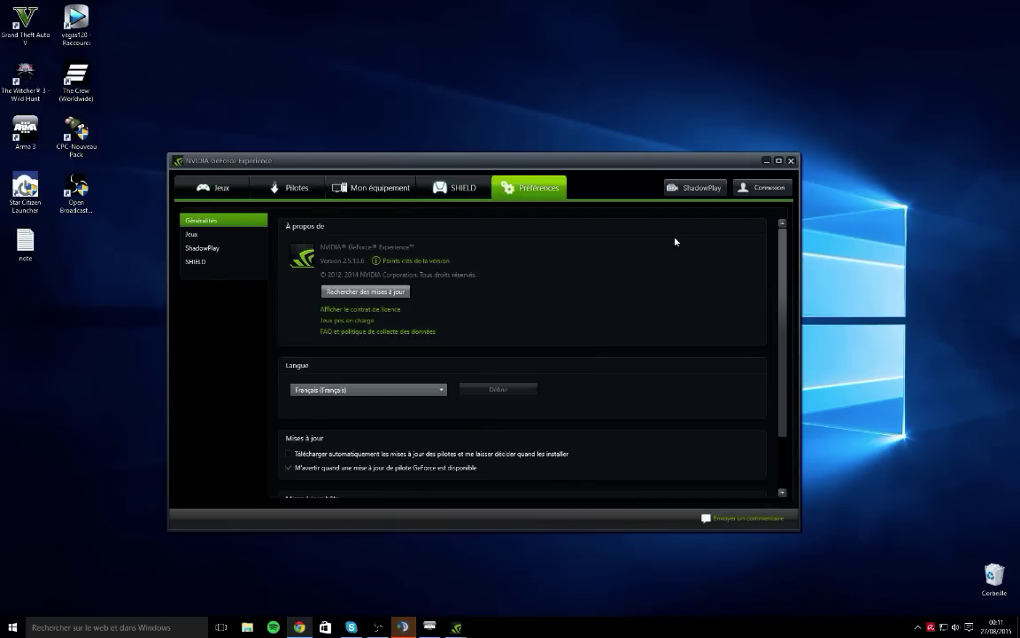
left_click(766, 162)
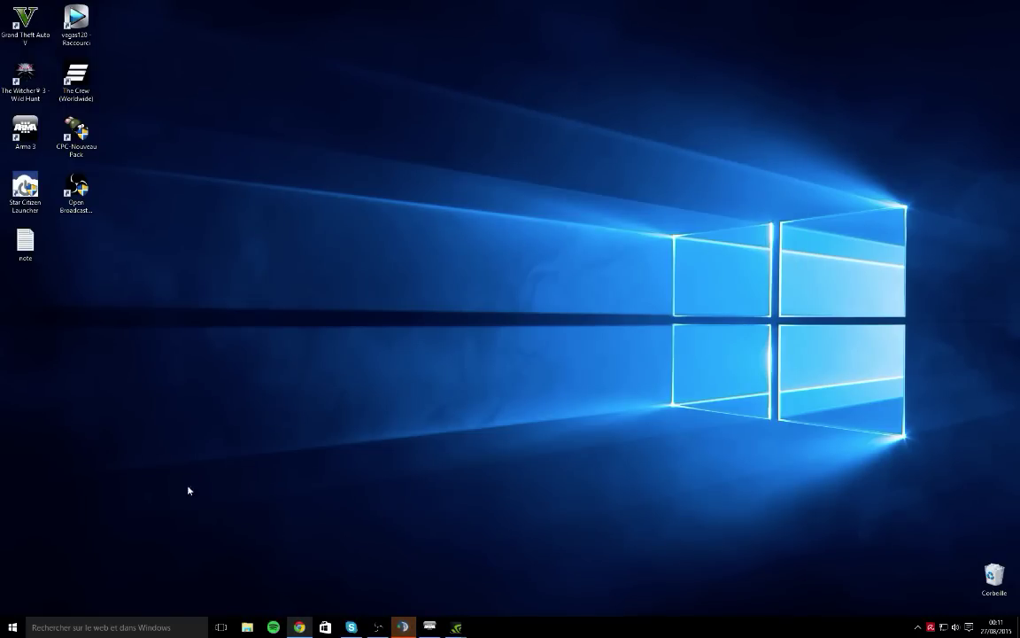
key("alt+Tab")
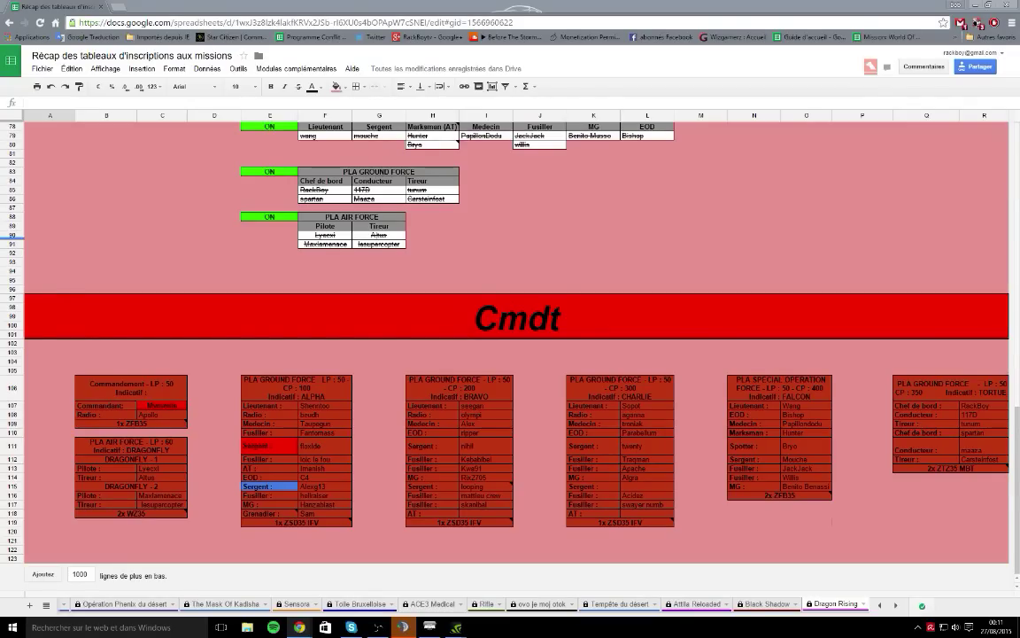
Step: Switch to TeamSpeak and reply "merci" in the open private chat
left_click(403, 627)
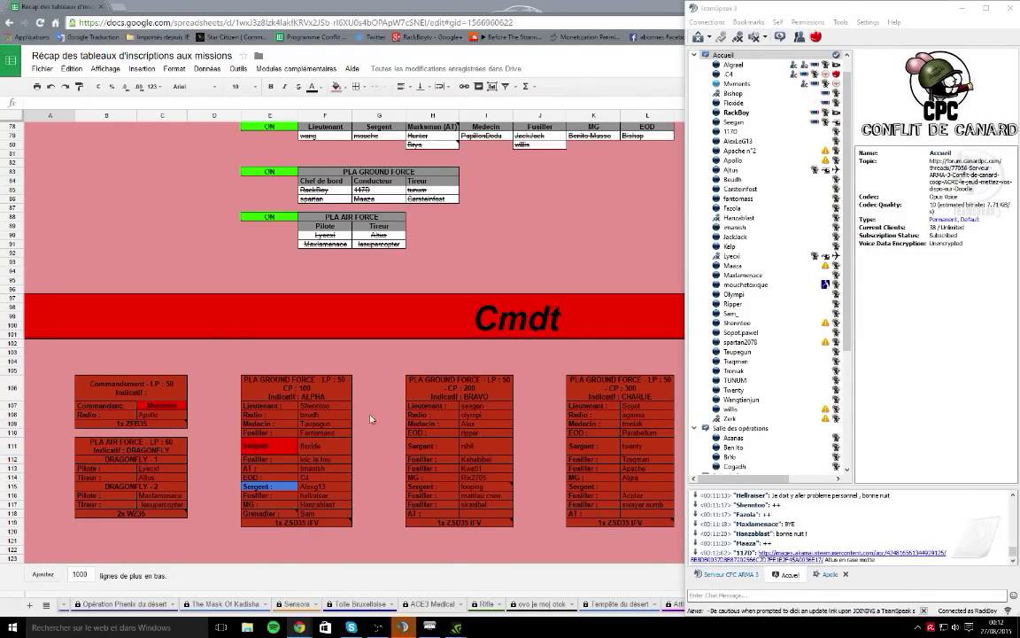
left_click(830, 575)
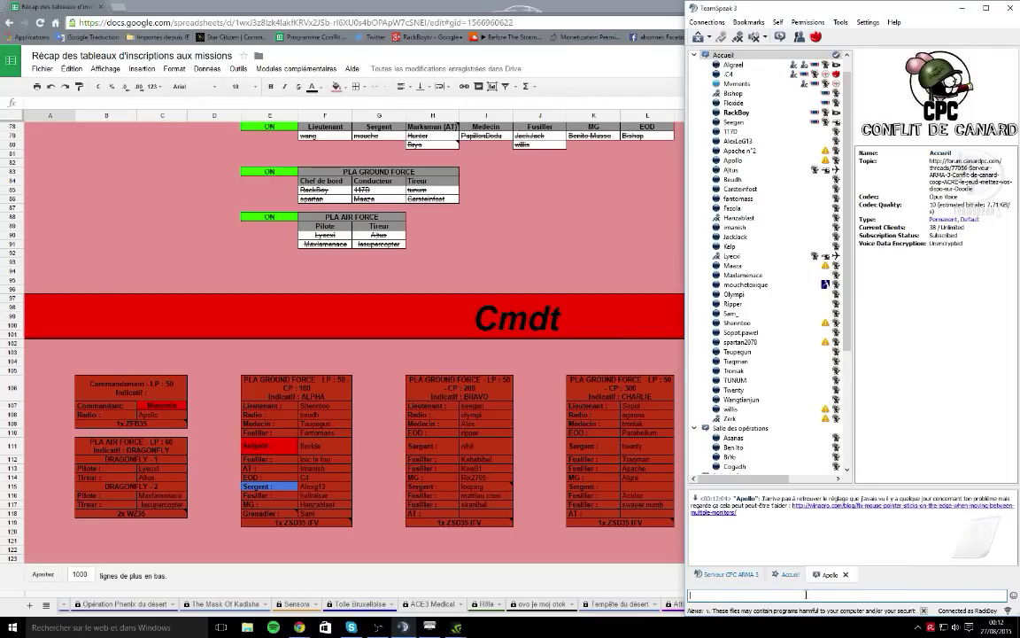
type("erci")
key("Return")
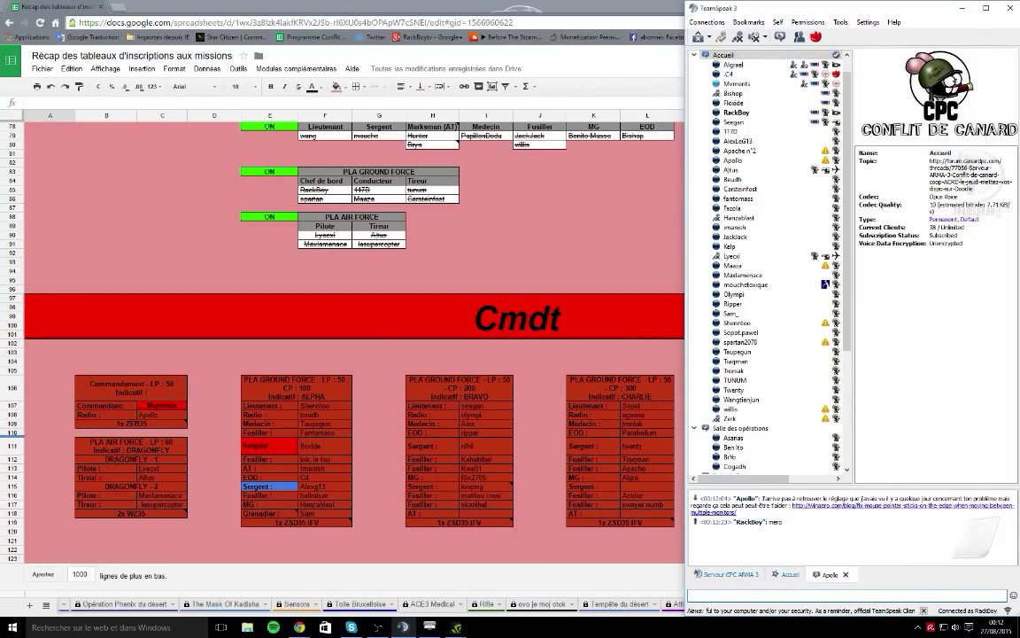
Step: Return to the Accueil channel chat and open the shared Dragonfly 2 screenshot link
key("alt+Tab")
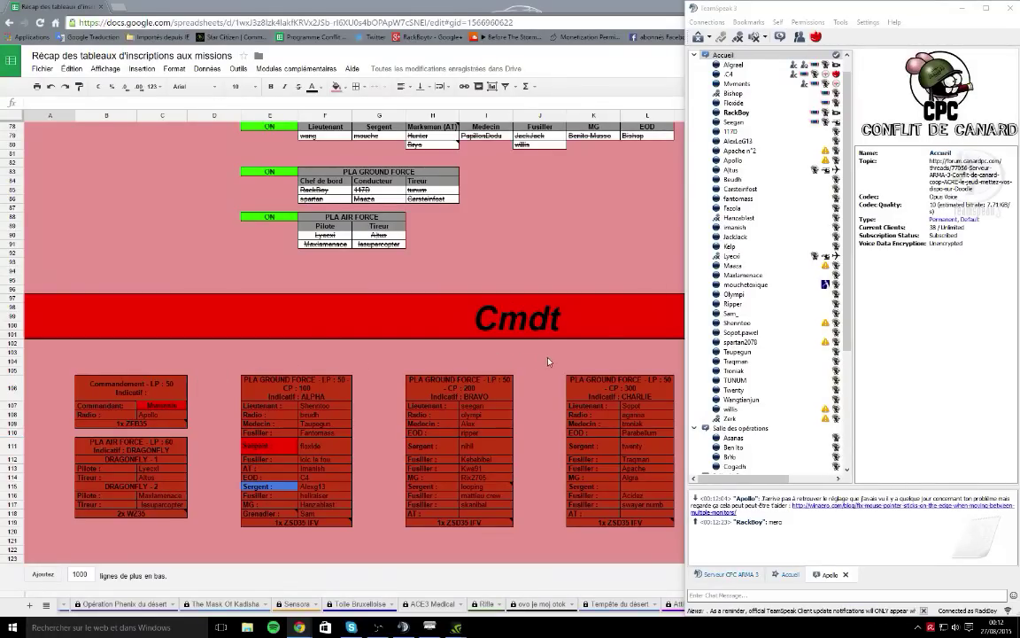
left_click(788, 574)
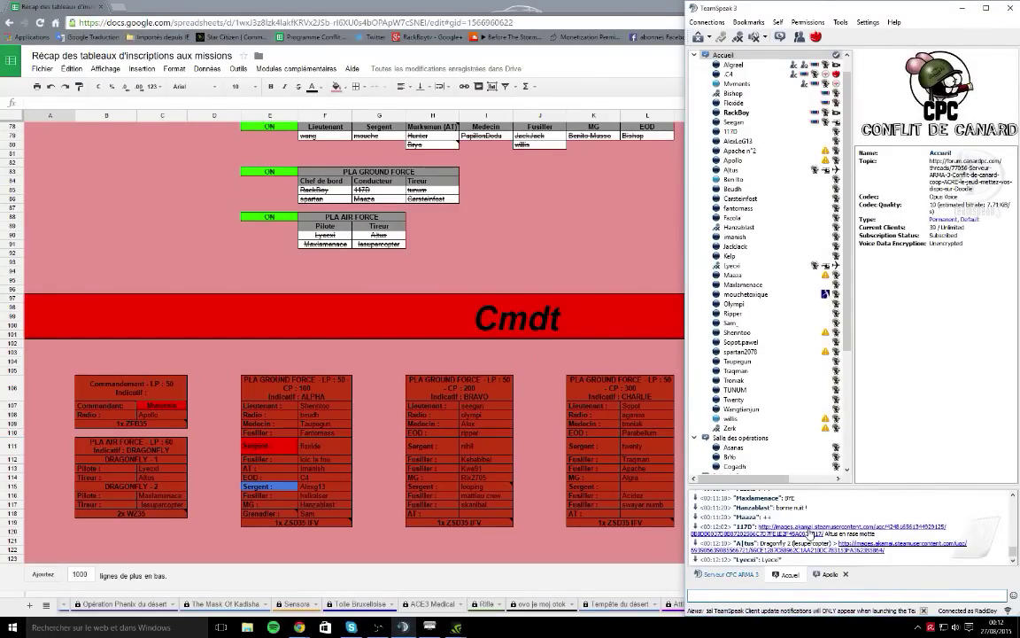
left_click(857, 552)
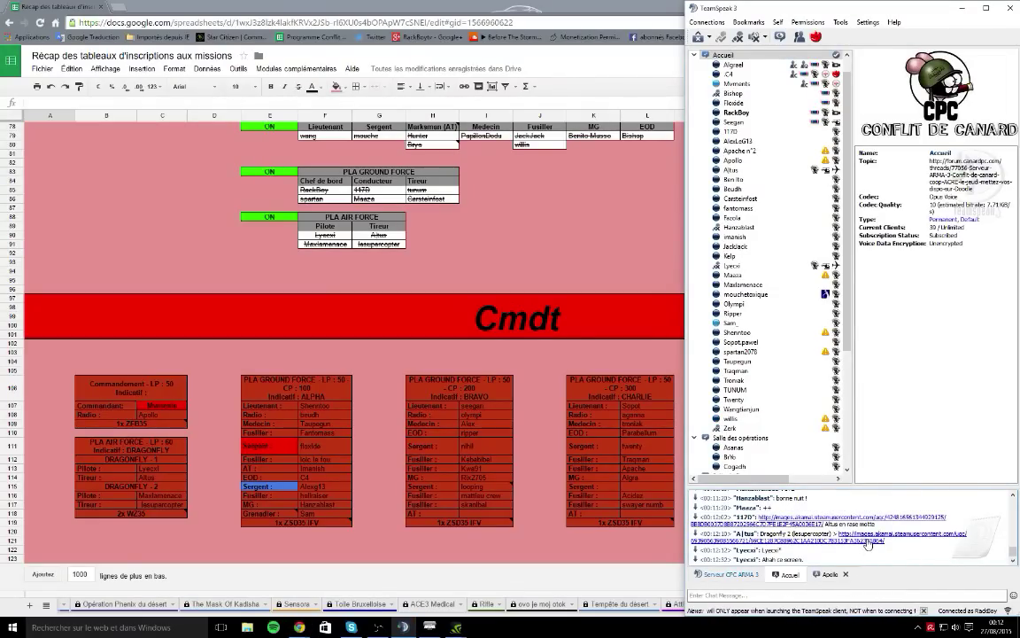
Step: Restore and resize the spreadsheet's browser window to fit beside TeamSpeak, and save the two shared screenshots on the desktop below the note file
key("super+Down")
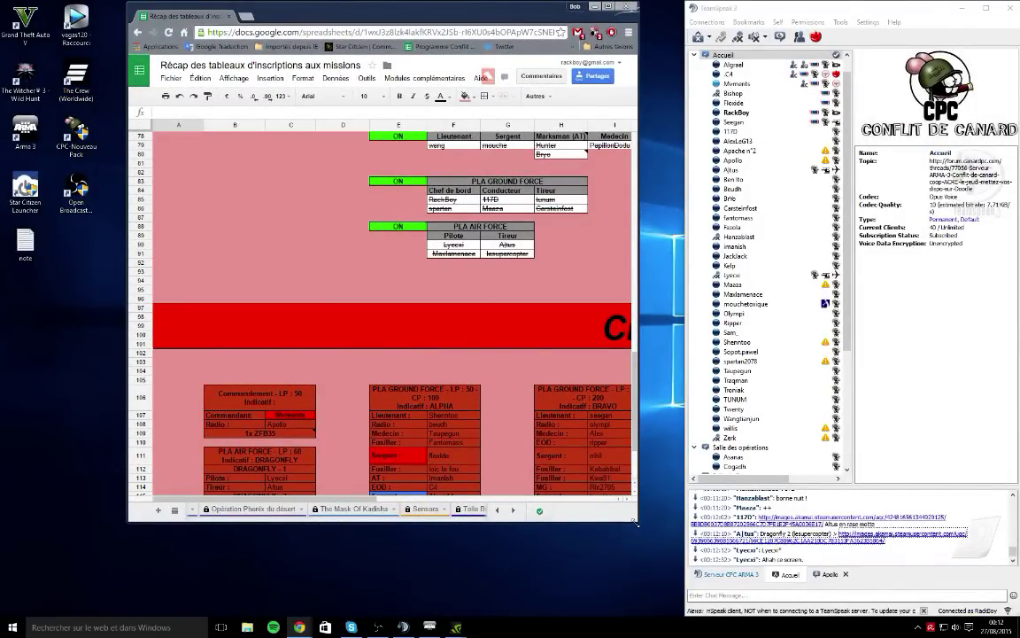
left_click_drag(636, 522, 677, 609)
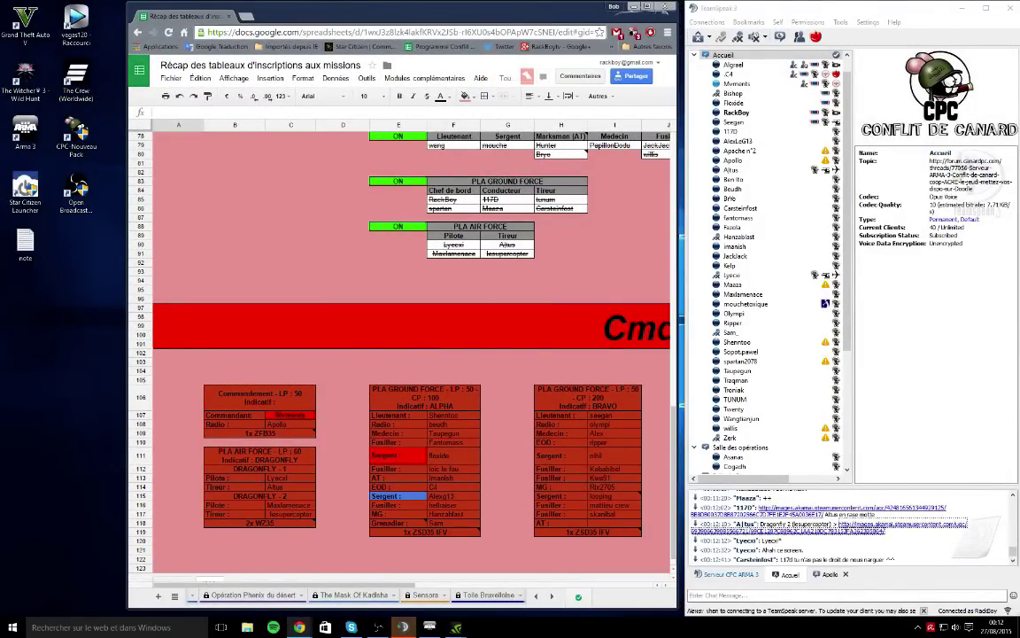
left_click_drag(18, 279, 20, 284)
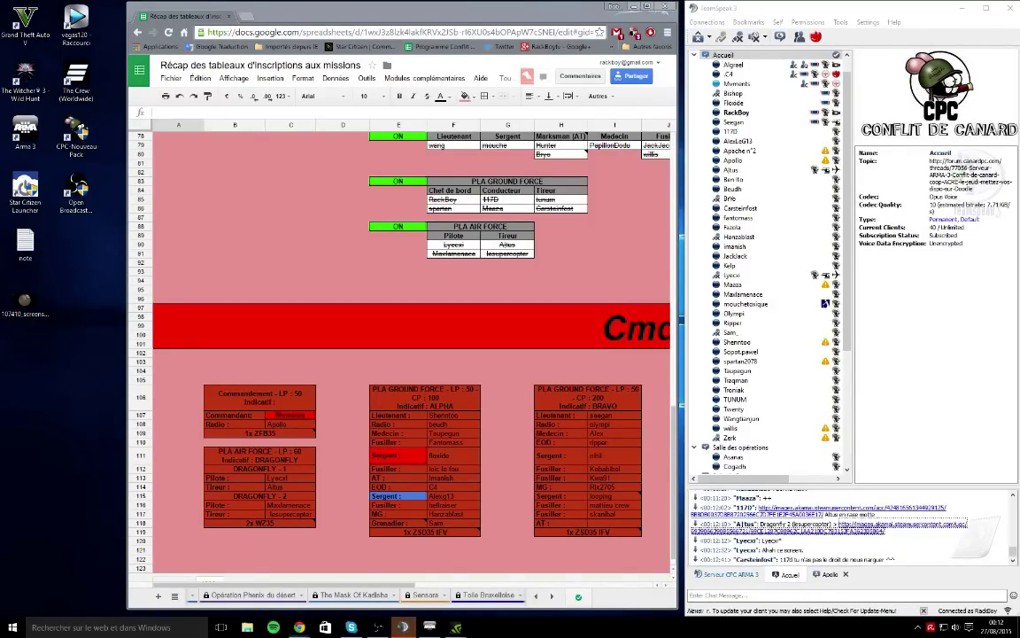
left_click_drag(24, 301, 26, 356)
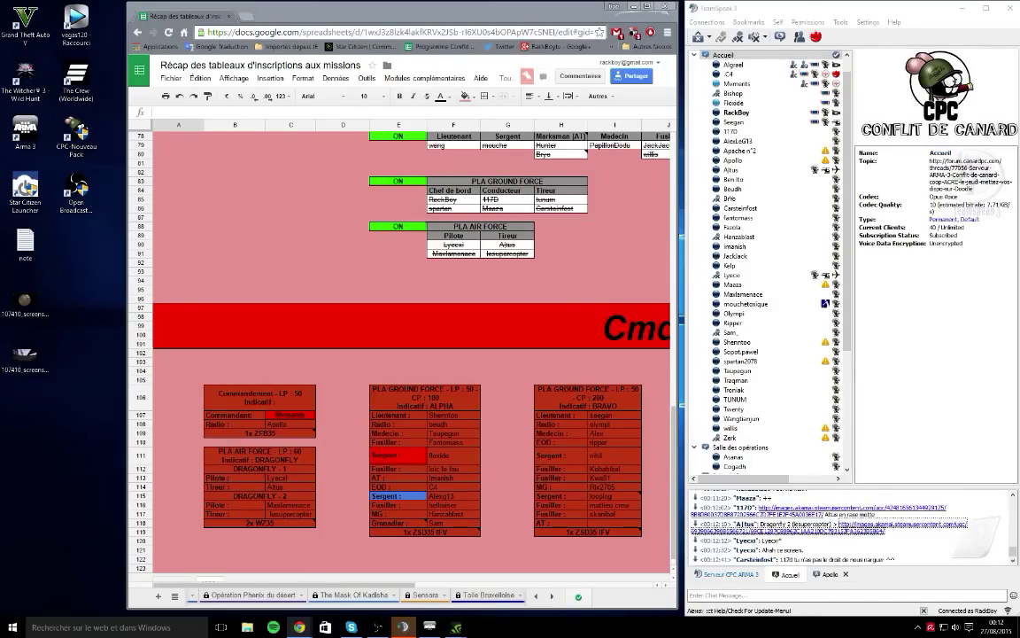
Step: Close the finished private chat and poke the second PLA Ground Force tank commander with "on vous a tk? vous etiez en T72?"
left_click(846, 574)
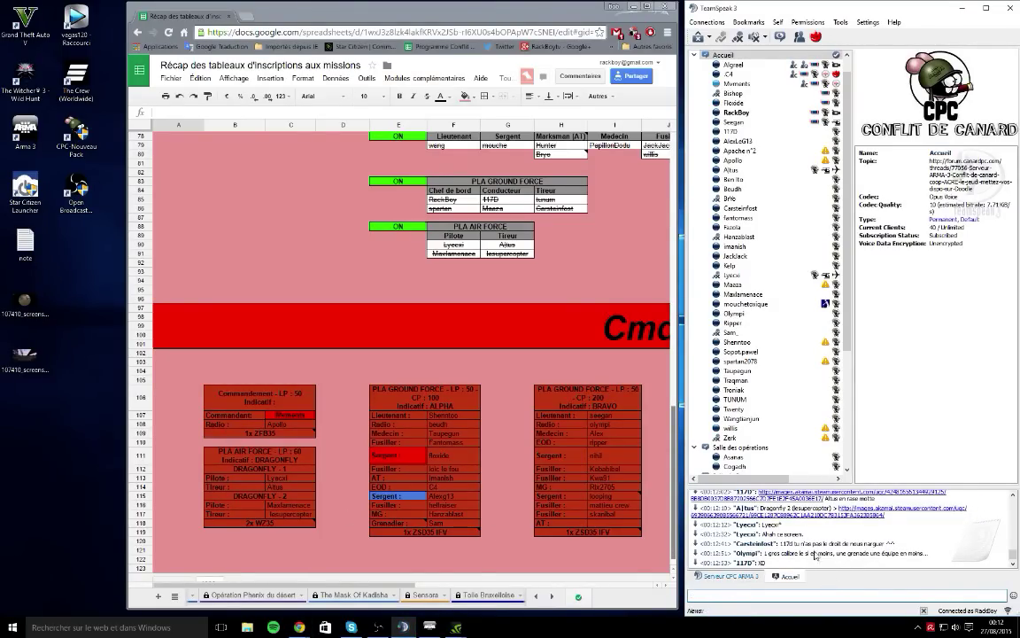
left_click(740, 361)
right_click(740, 362)
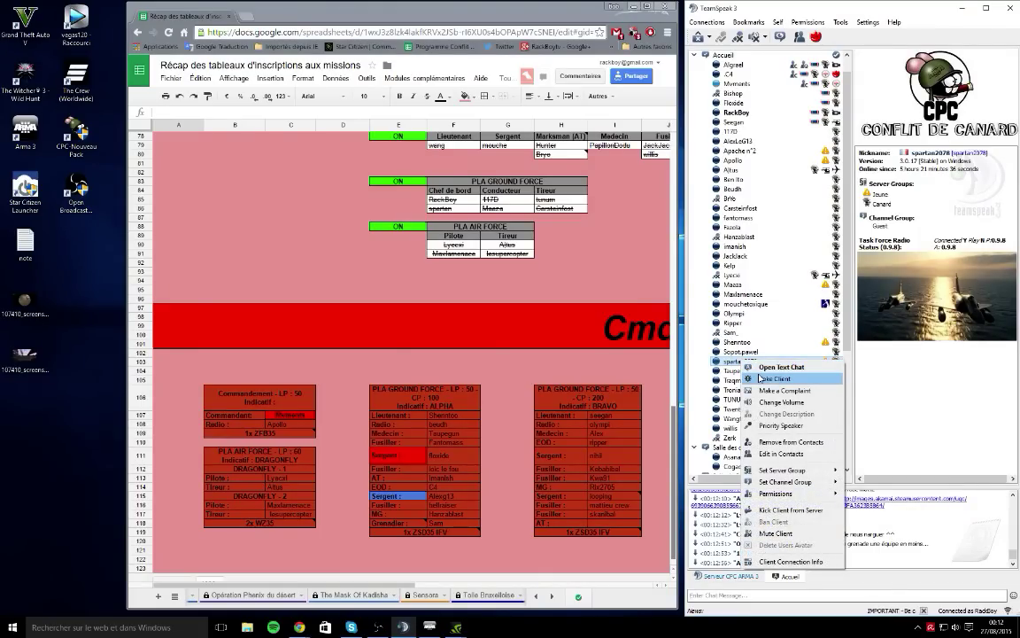
left_click(759, 378)
type("en vous")
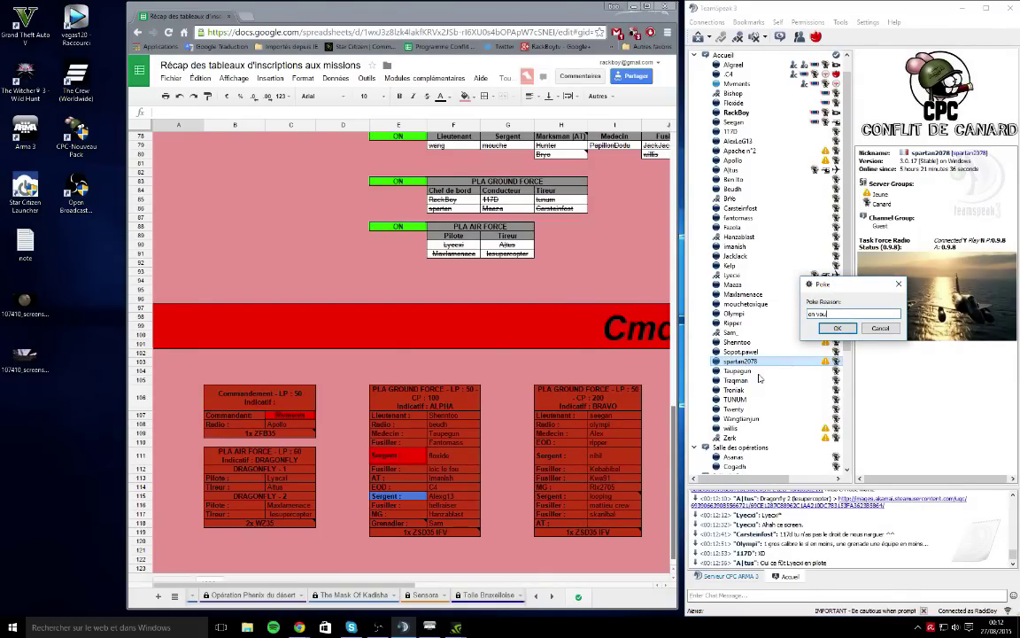
type(" a t")
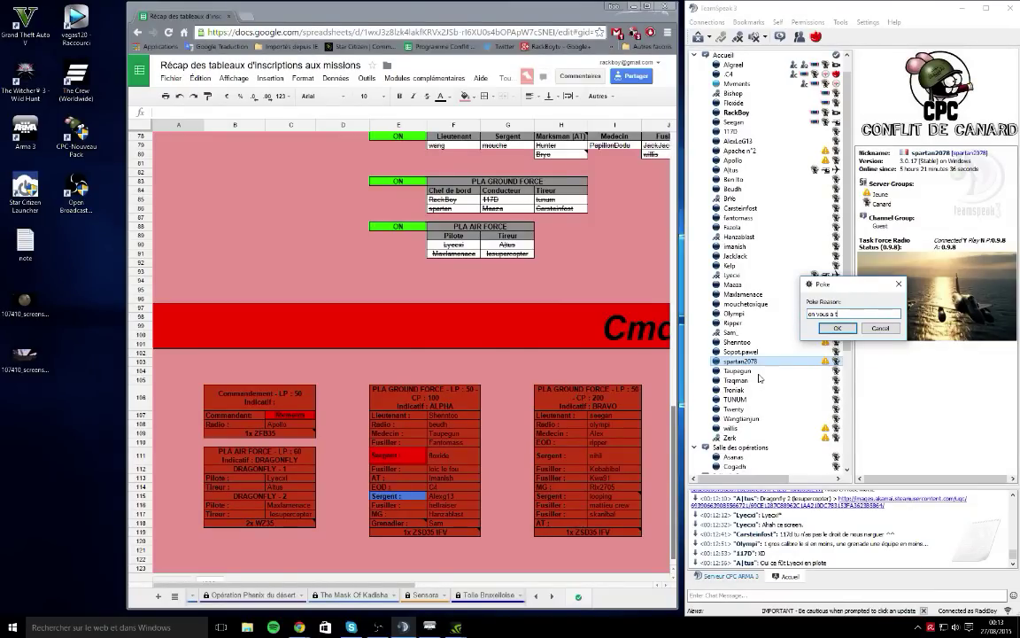
type("i? v")
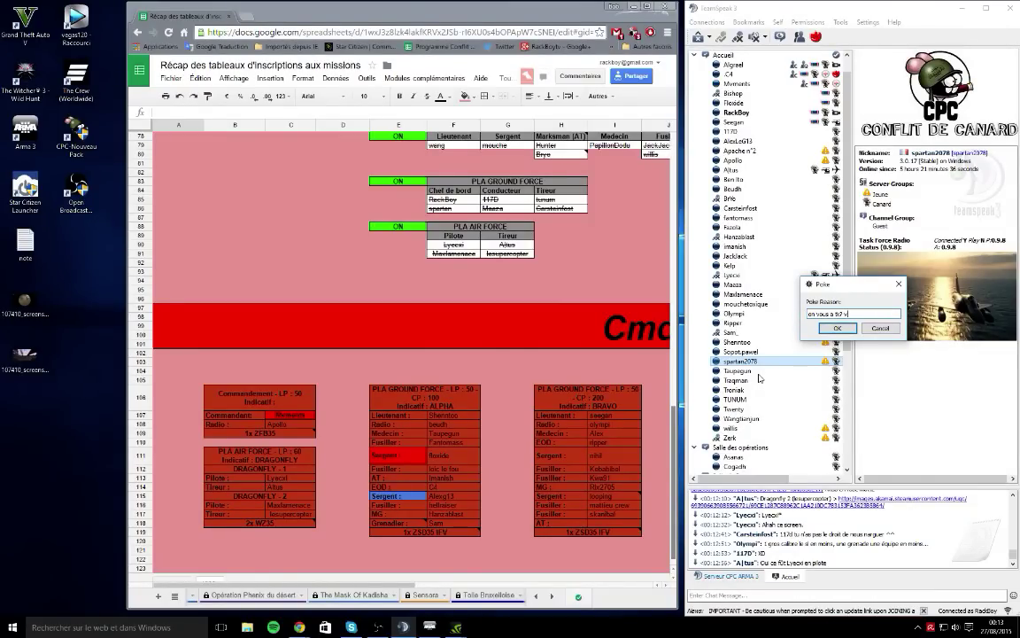
type("ous etes ")
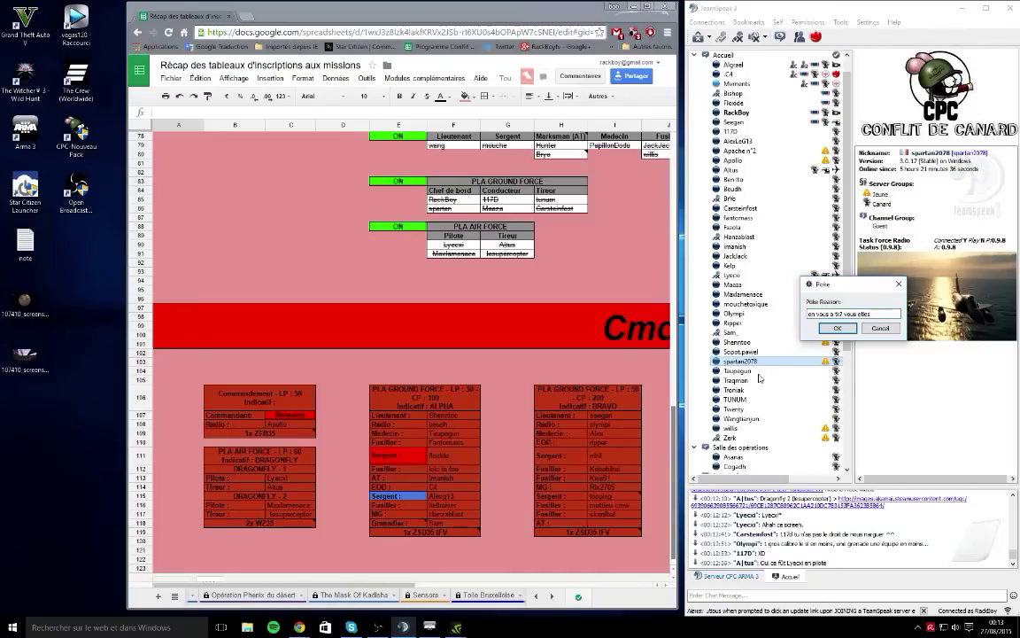
type("en T72?")
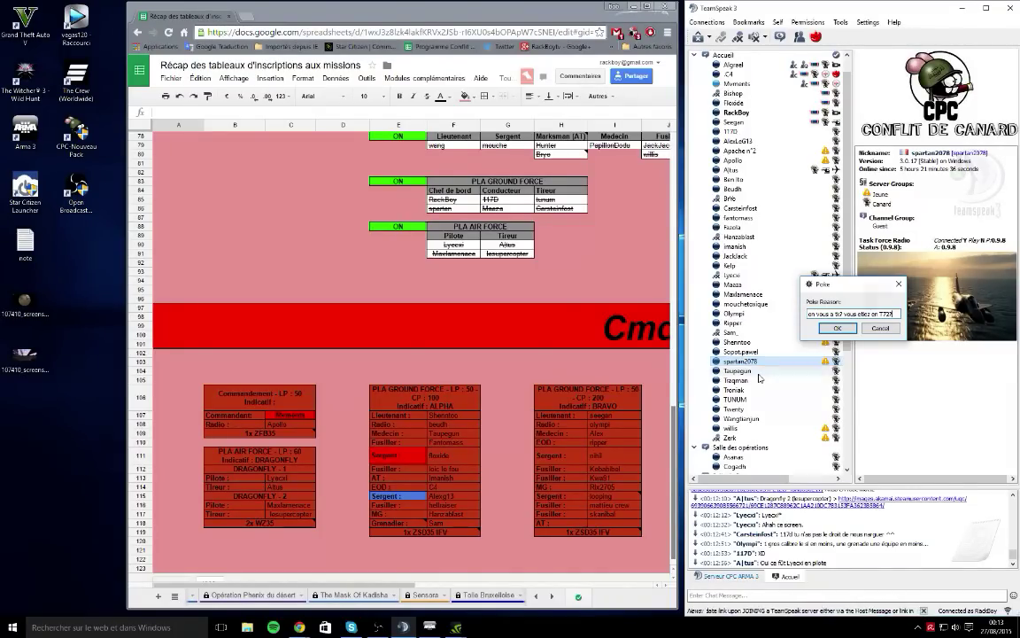
key("Return")
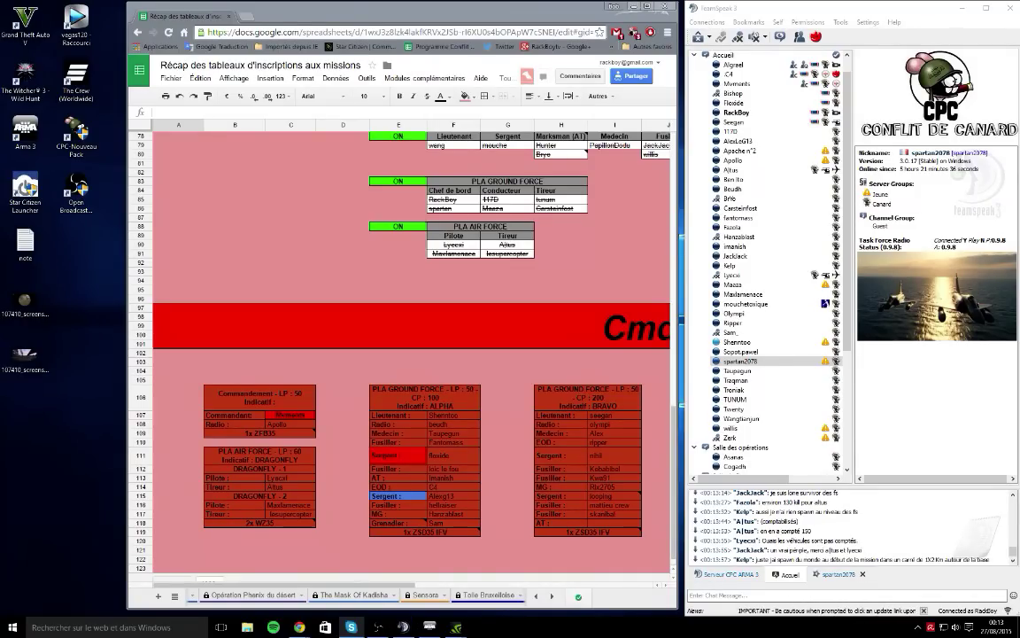
Step: Reply in the commander's private chat: "curieux on a tué des T72 avec sur l'aéroport et quand il sont sorti du char il portait vos équipement"
left_click(841, 574)
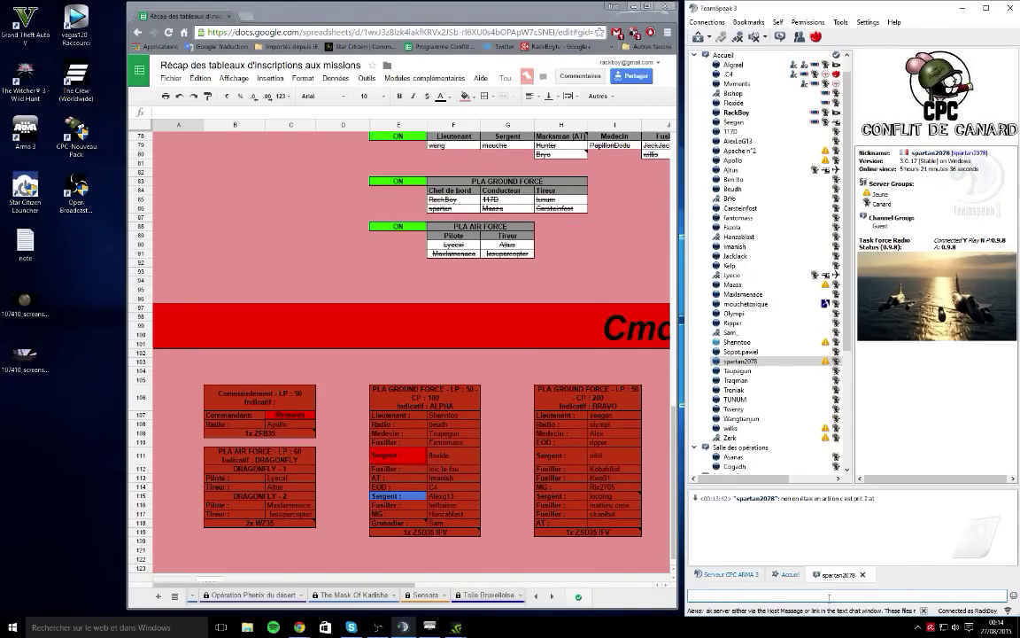
type("d")
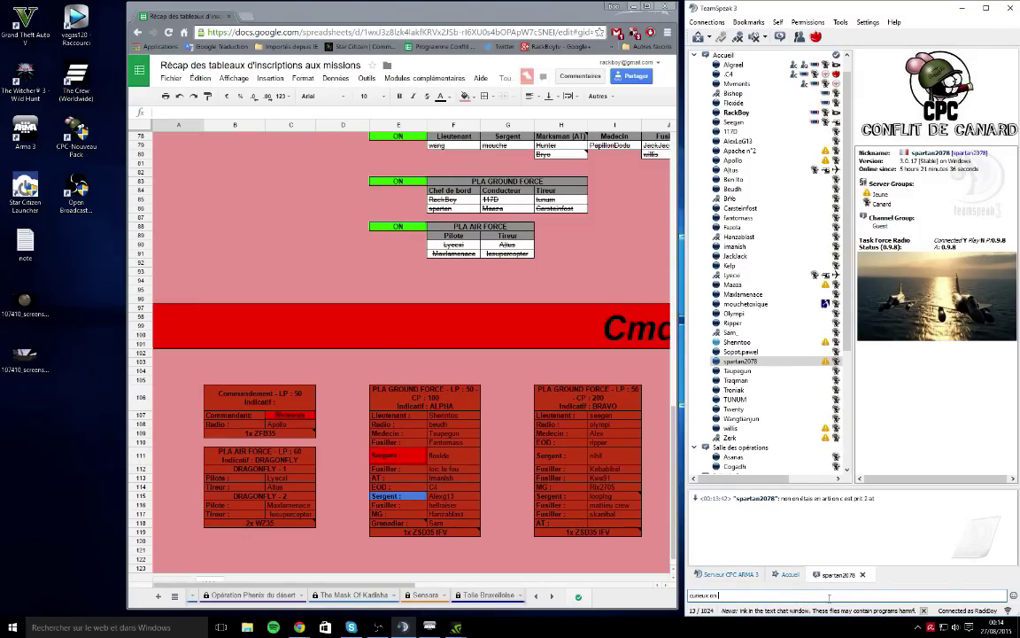
type(" a tué ")
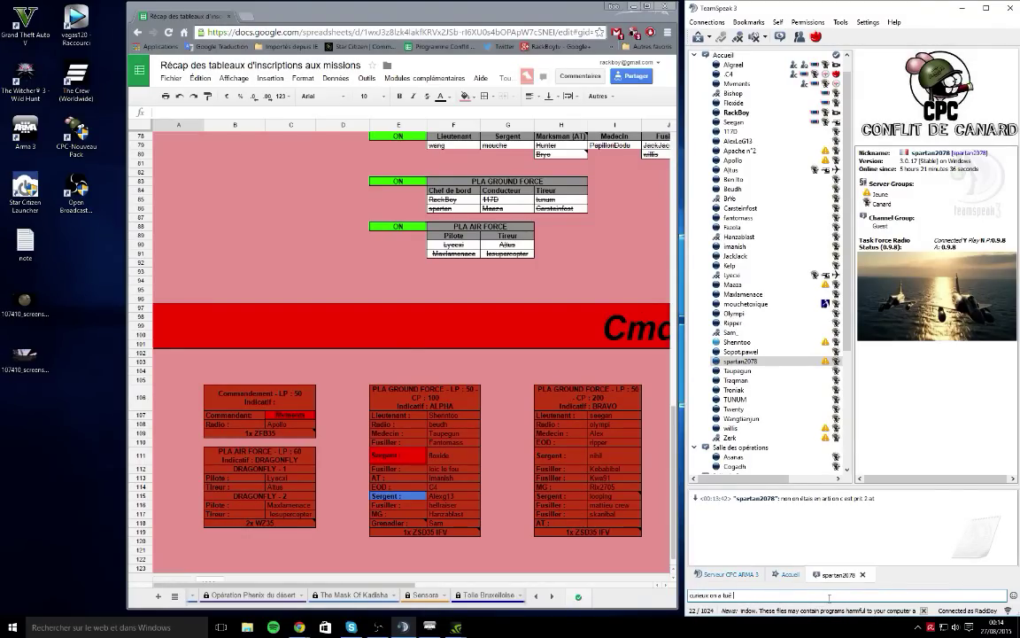
type("des ")
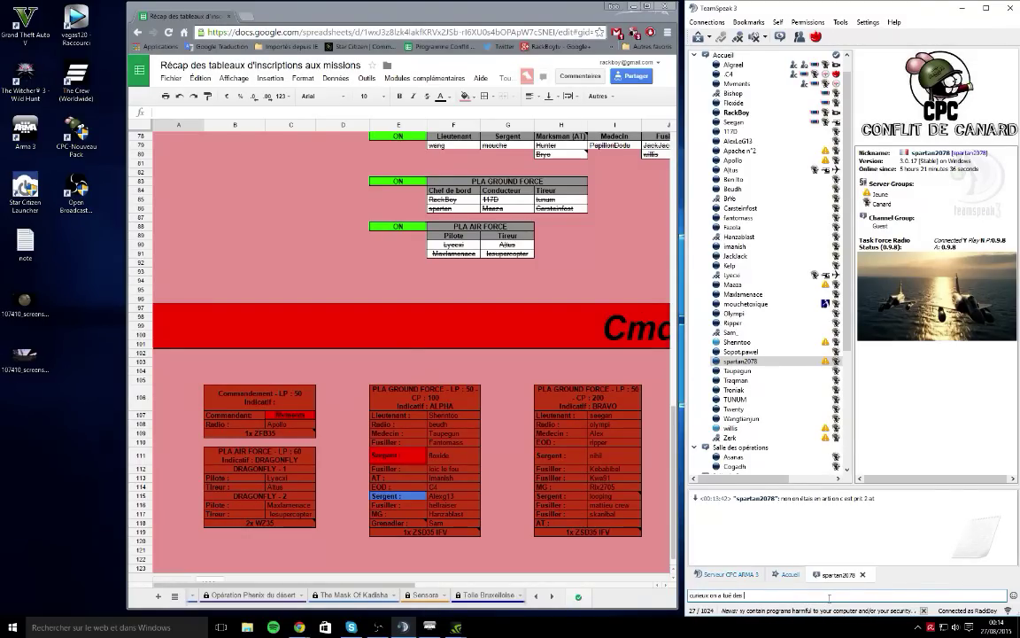
type("T72 avec")
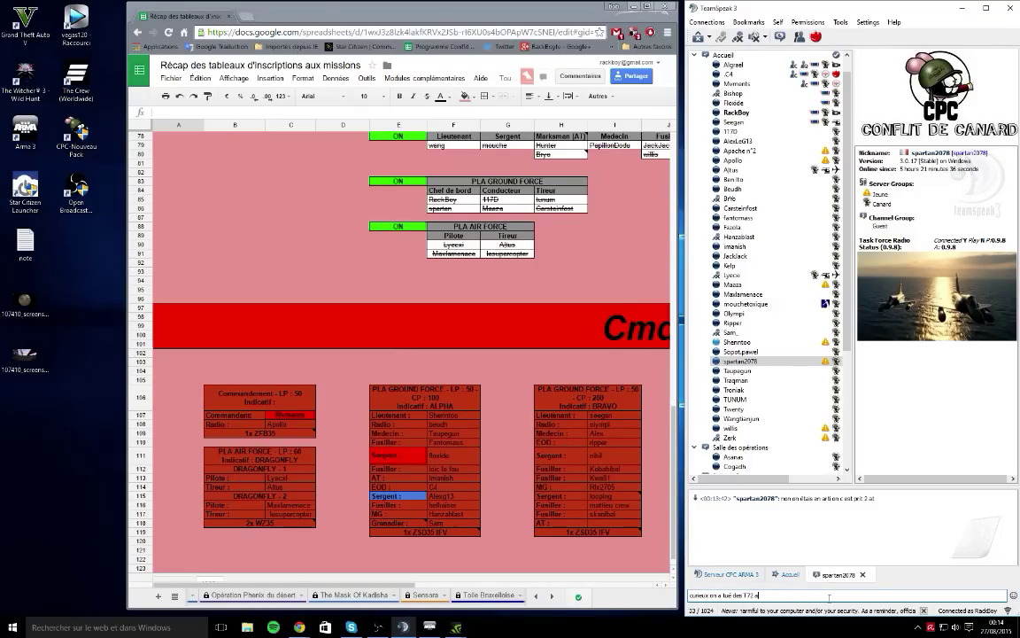
key("BackSpace")
key("BackSpace")
key("BackSpace")
key("BackSpace")
key("BackSpace")
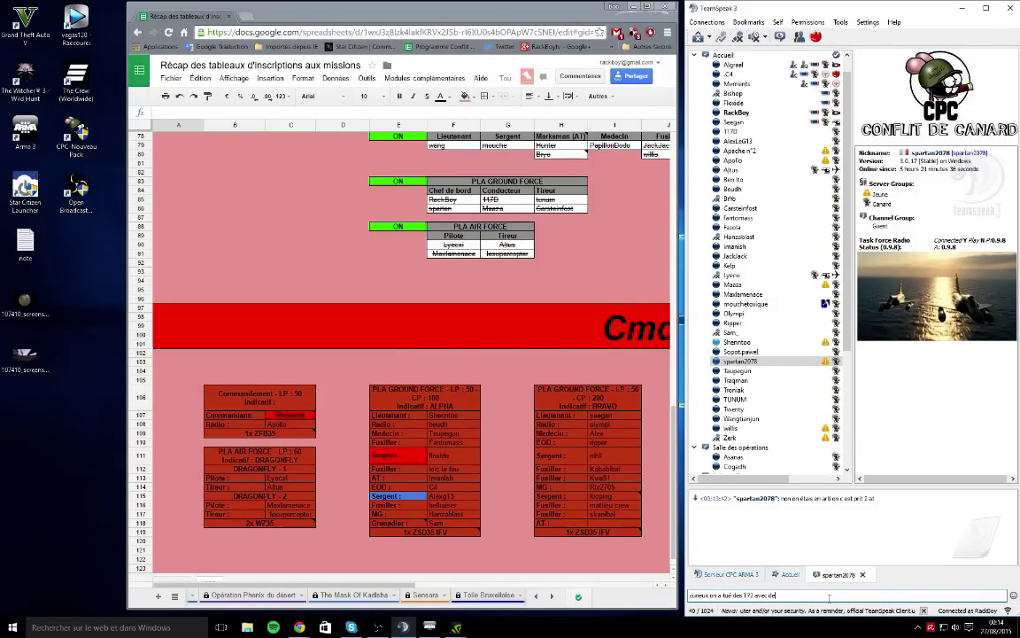
type("sur l'a")
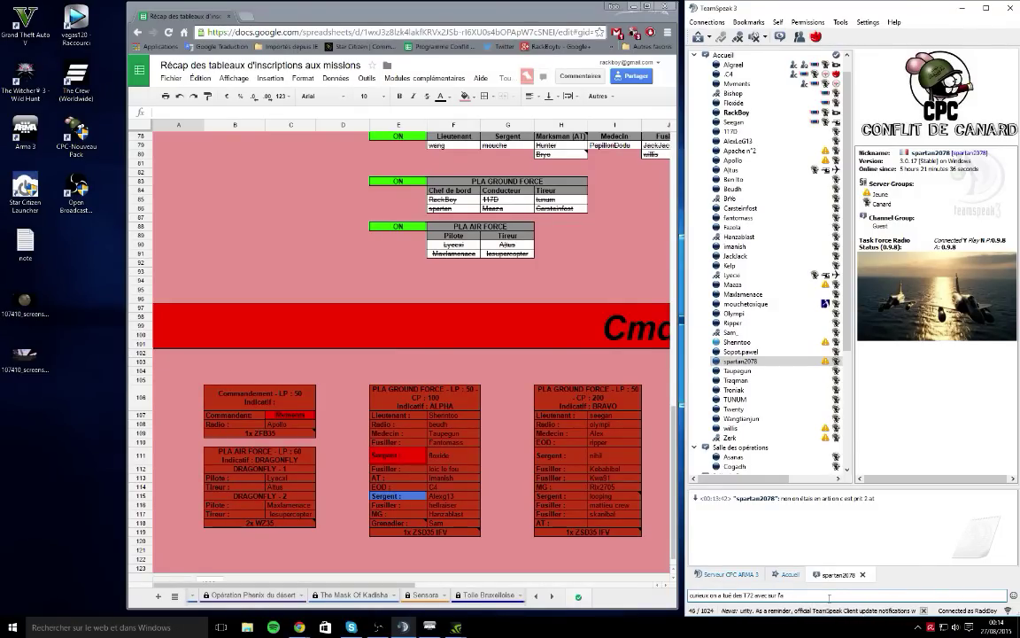
type("éropo")
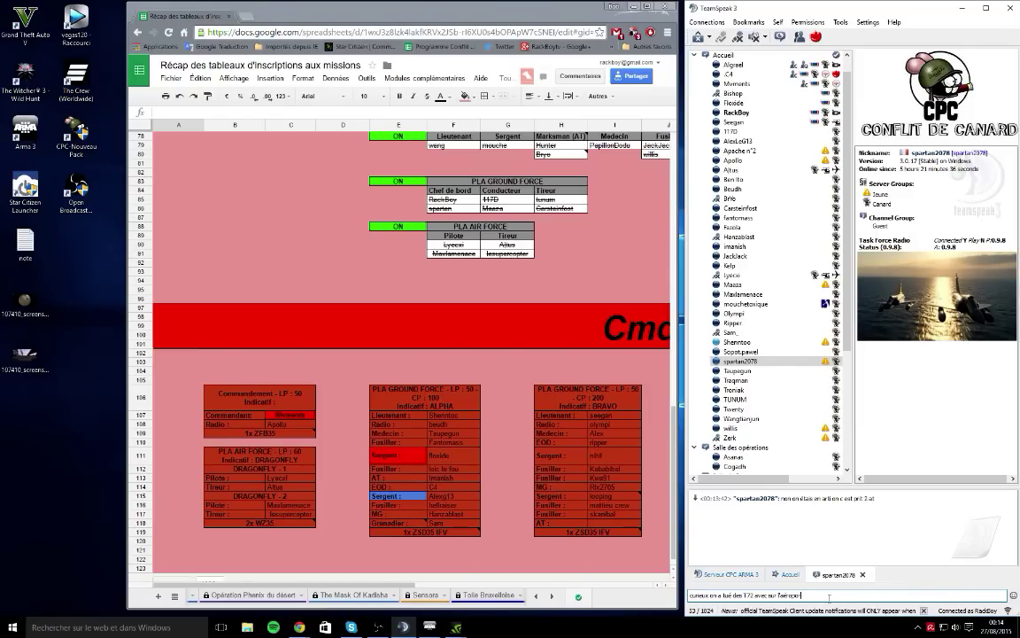
type("rt avec l")
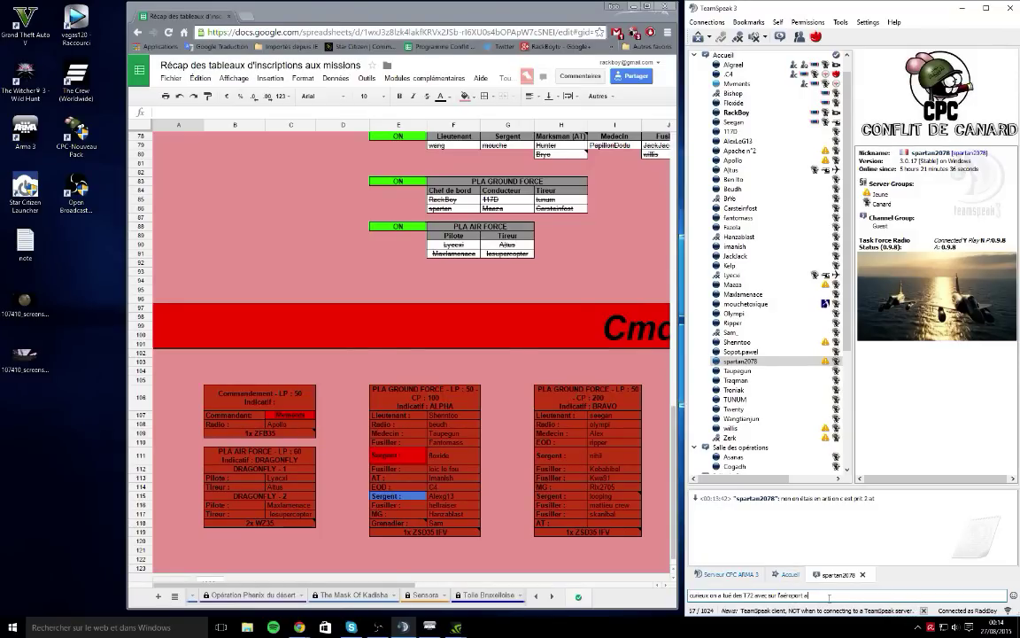
type("il so")
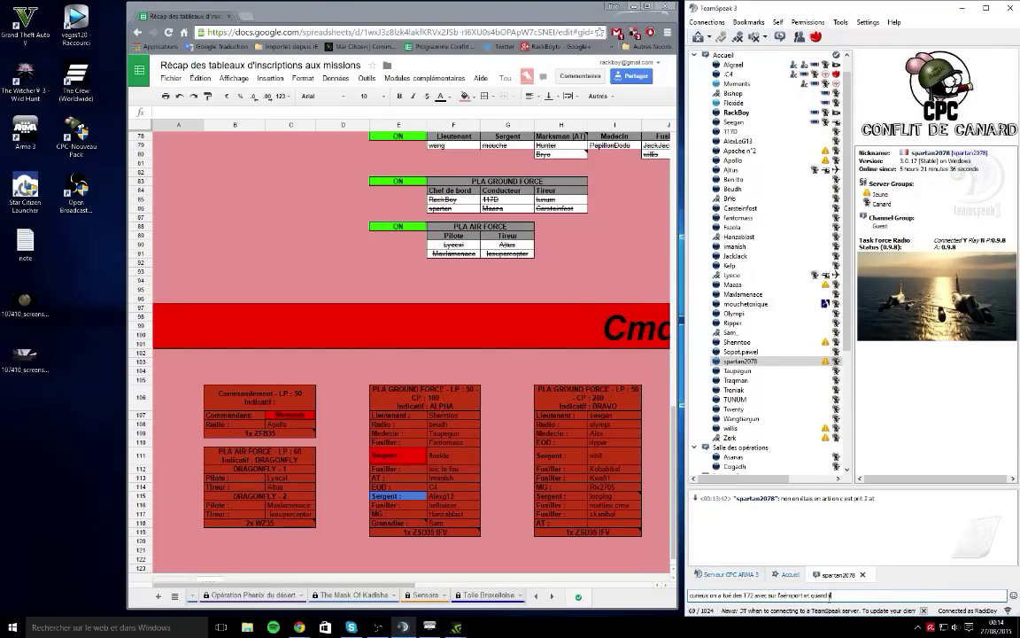
type("nt sorti")
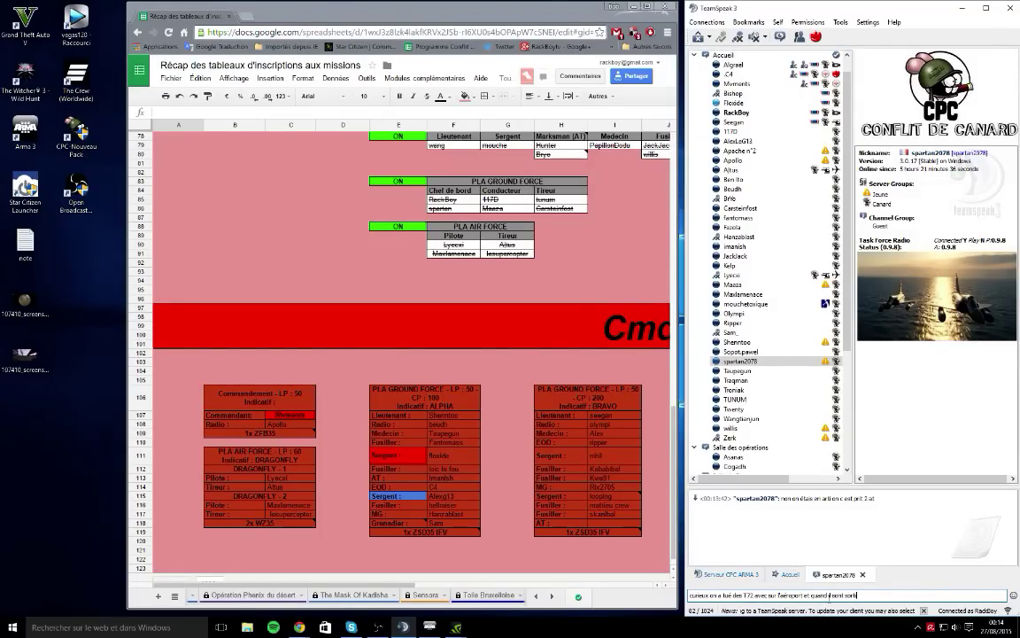
type(" d")
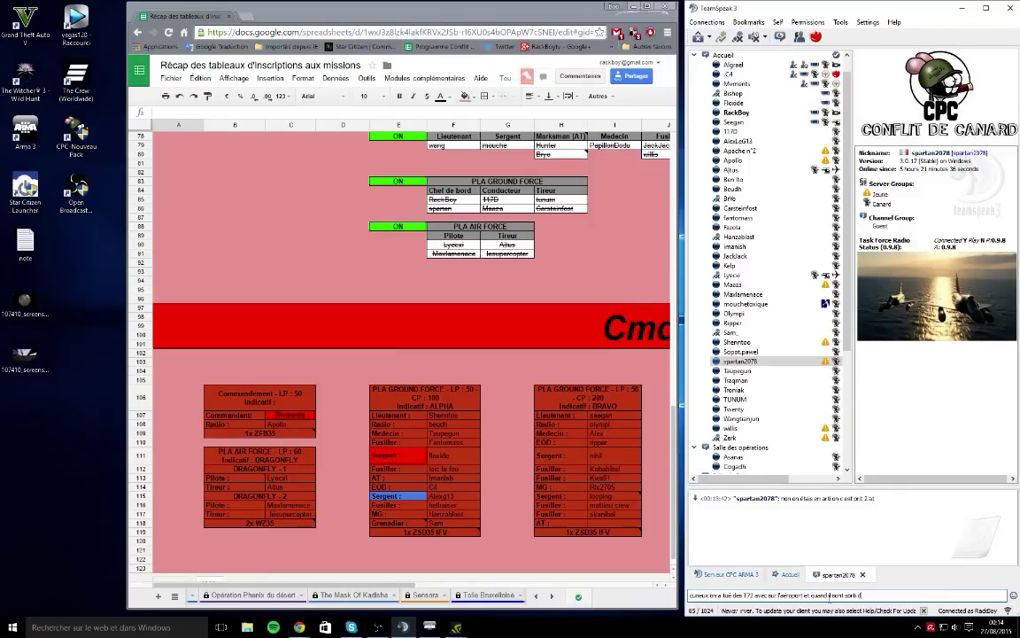
type("u char i")
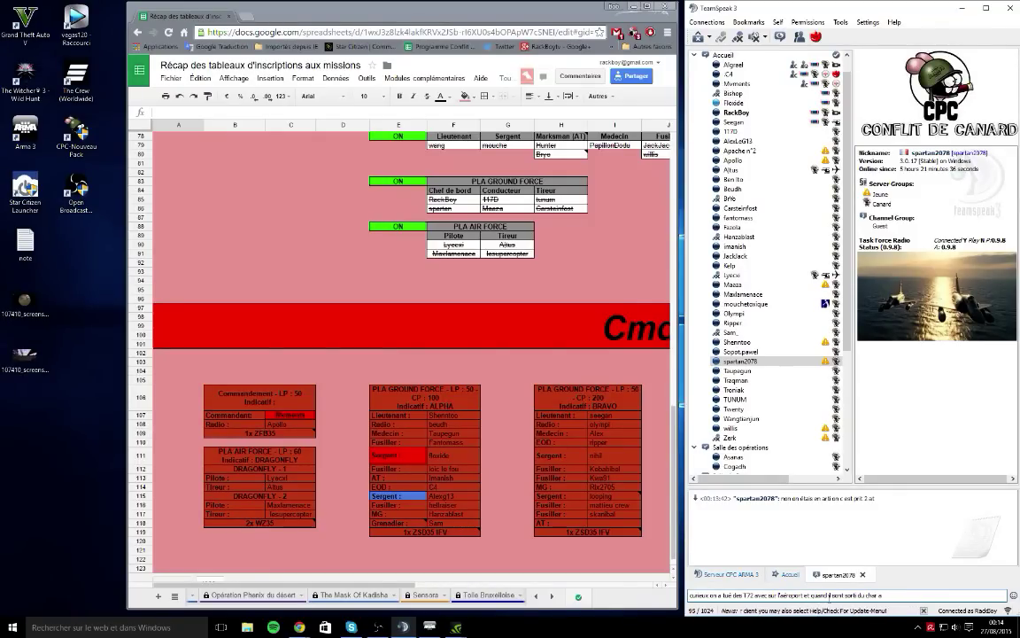
type("l po")
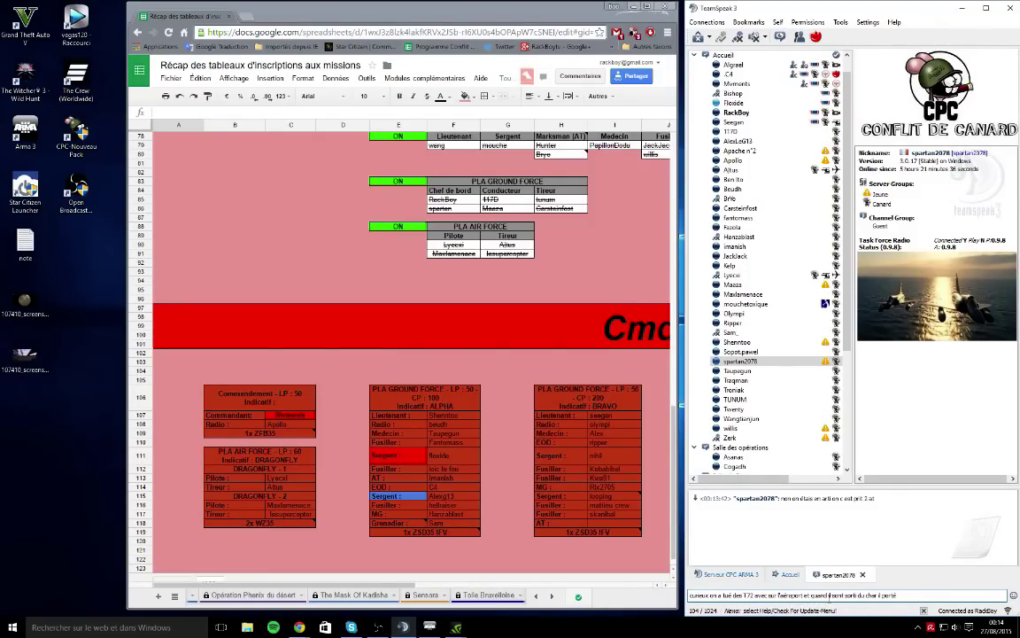
type("rtait vos équipement")
key("Return")
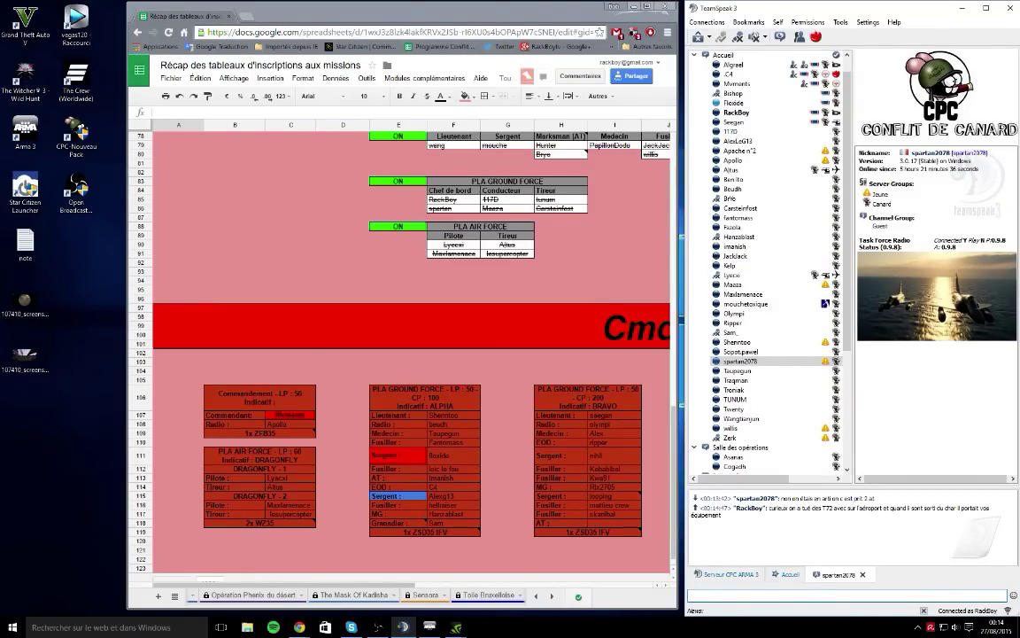
key("alt+Tab")
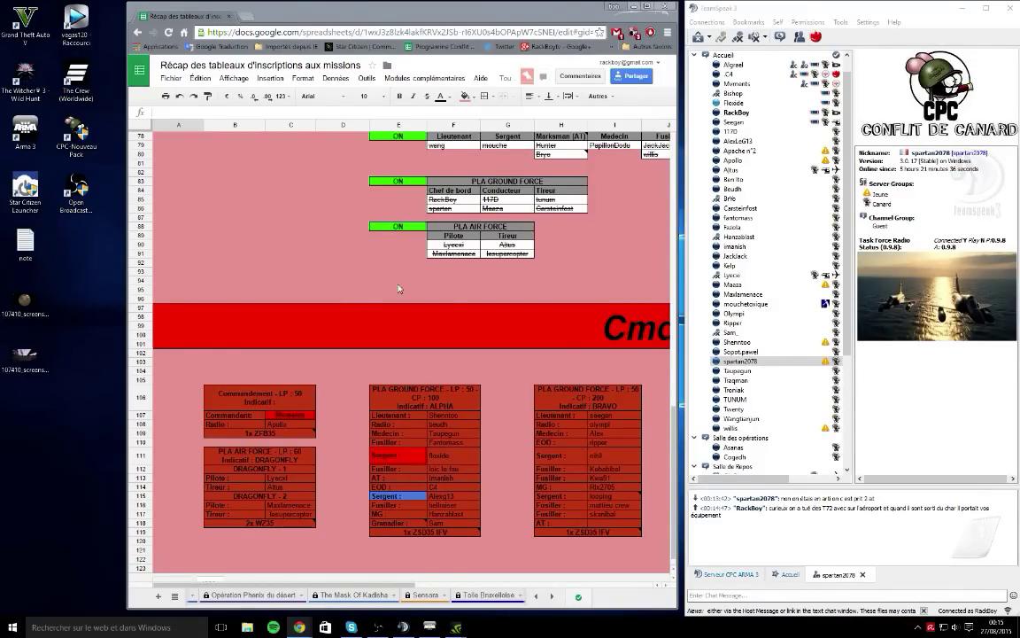
left_click(787, 574)
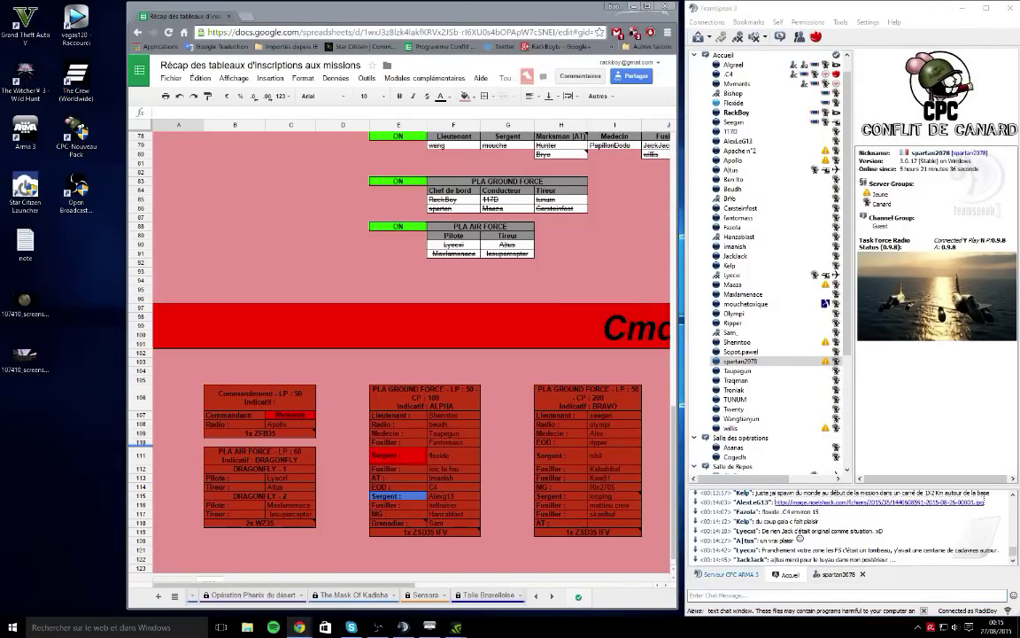
left_click_drag(880, 501, 27, 409)
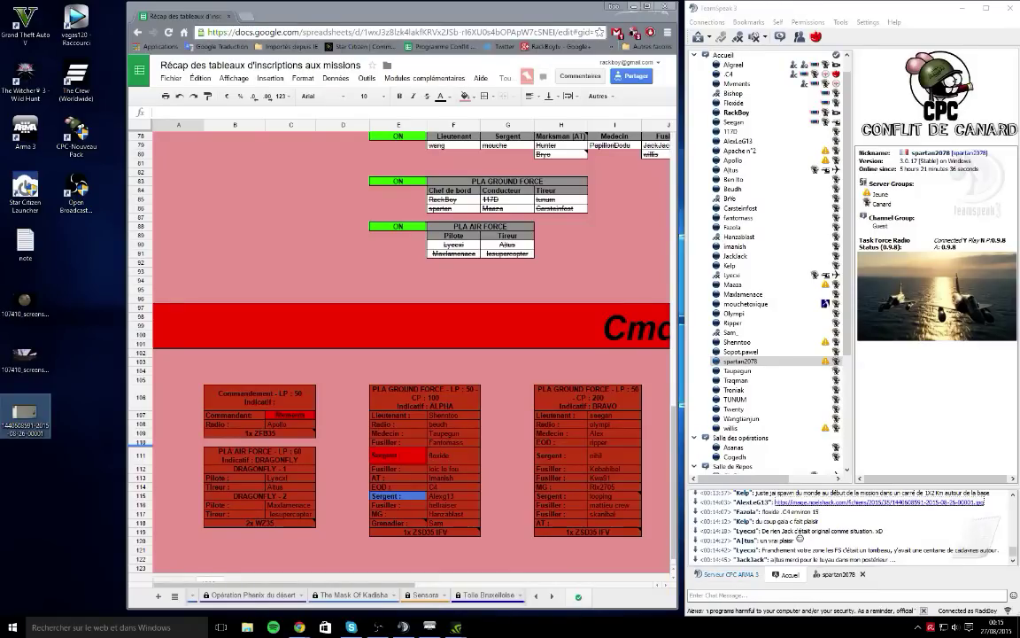
left_click(886, 547)
scroll(885, 547, "up", 3)
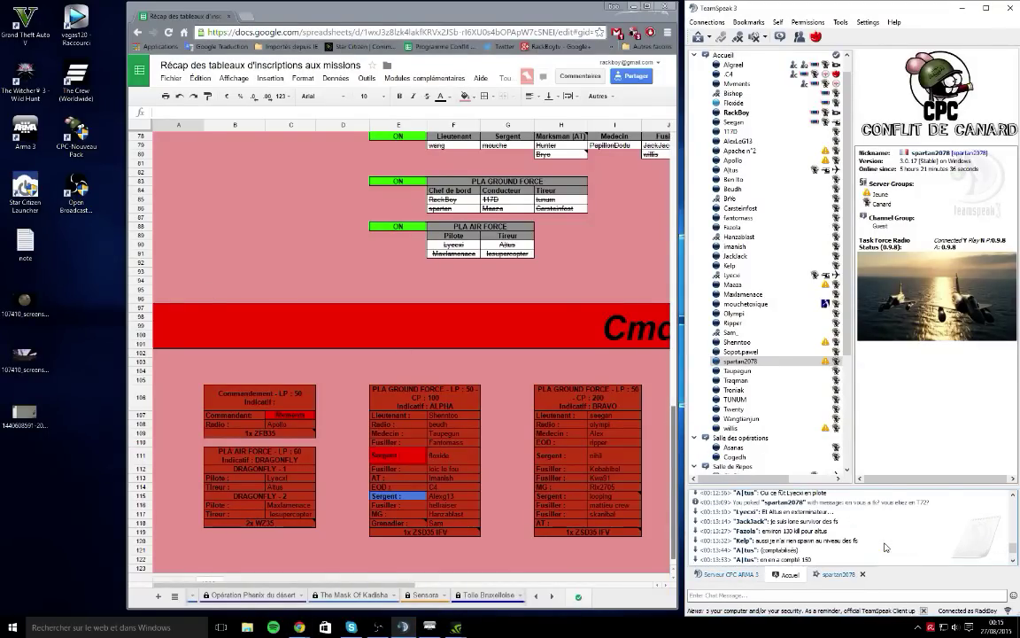
scroll(884, 546, "down", 3)
Step: Go back to the tank commander's private chat and answer "non je sais pas"
left_click(828, 576)
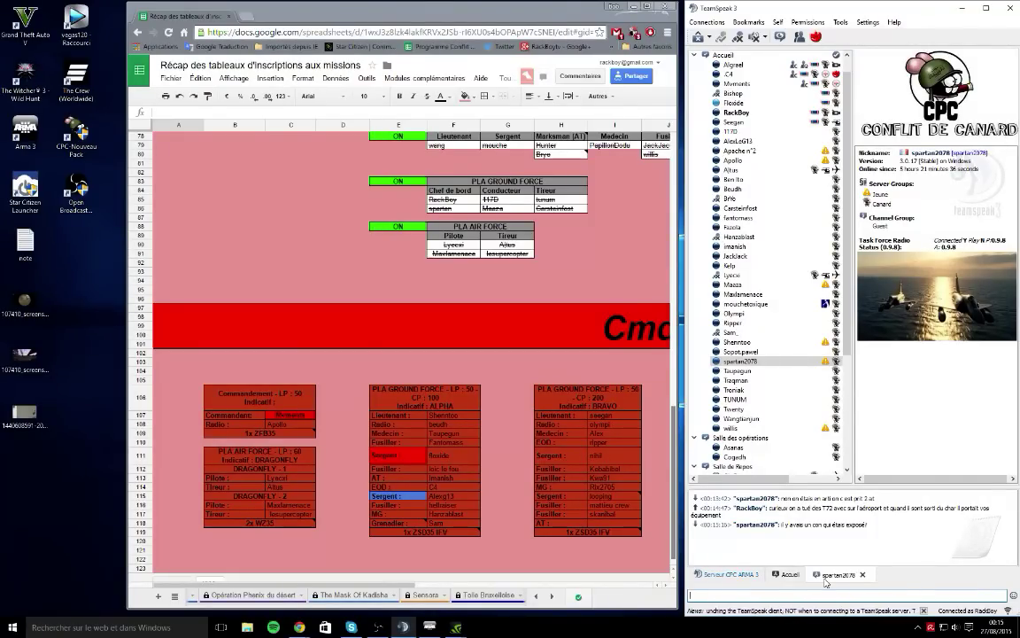
type("n")
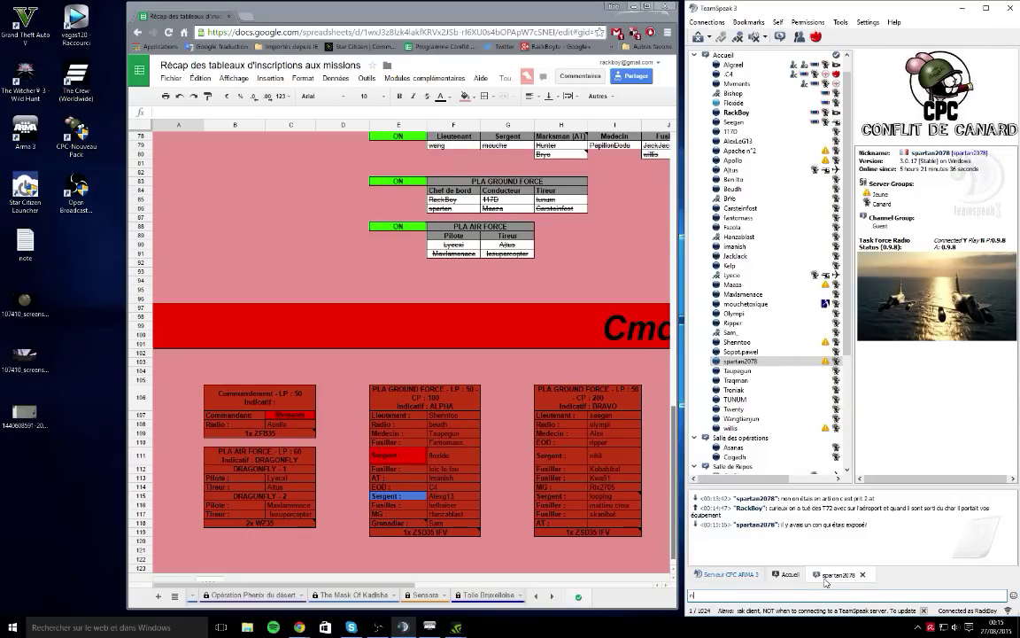
type("on je sais pas")
key("Return")
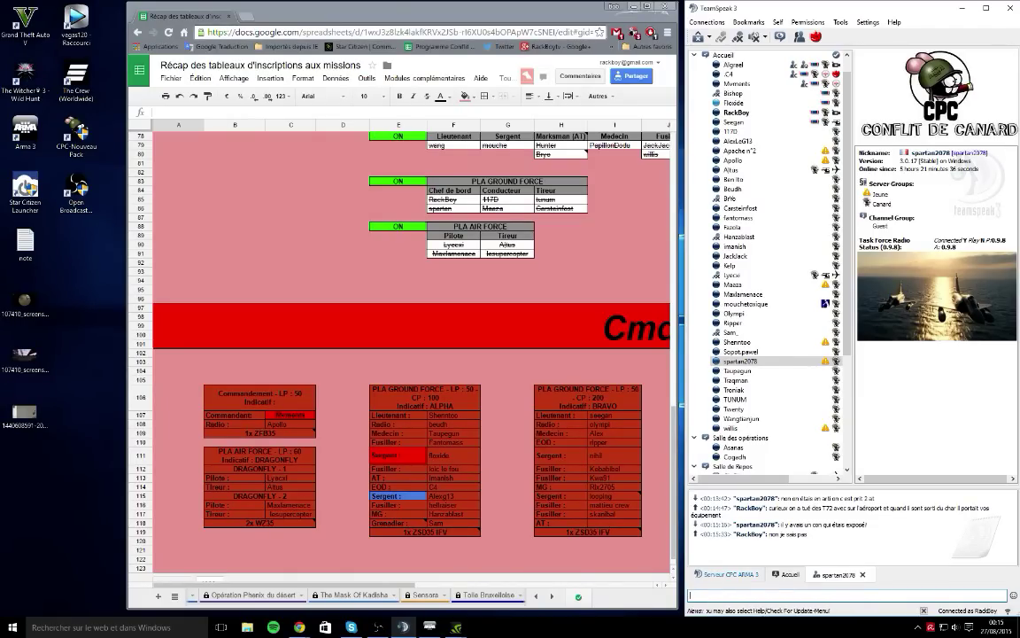
left_click(363, 564)
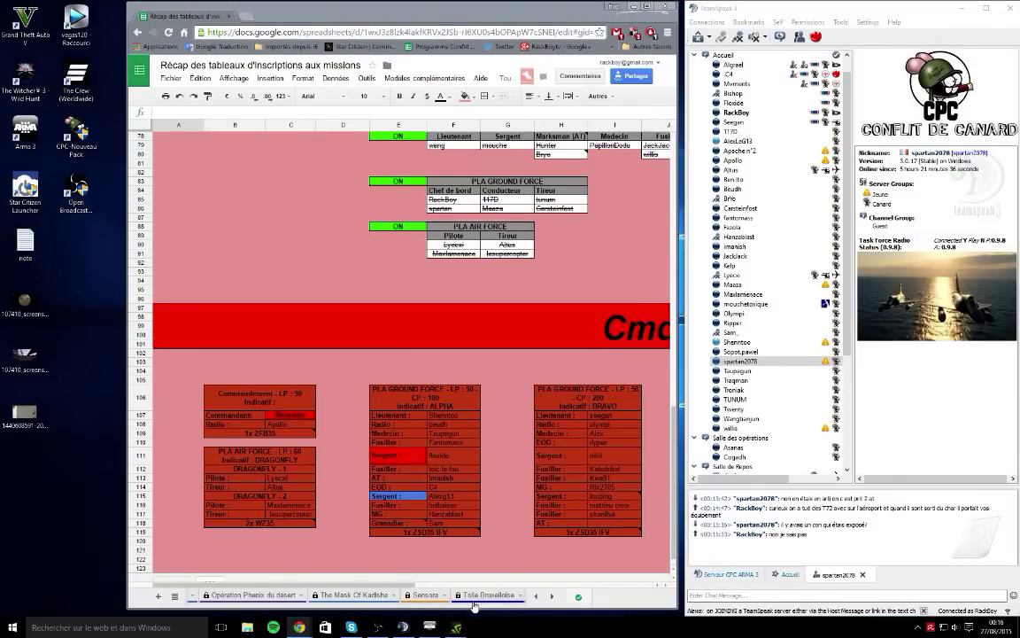
left_click(432, 628)
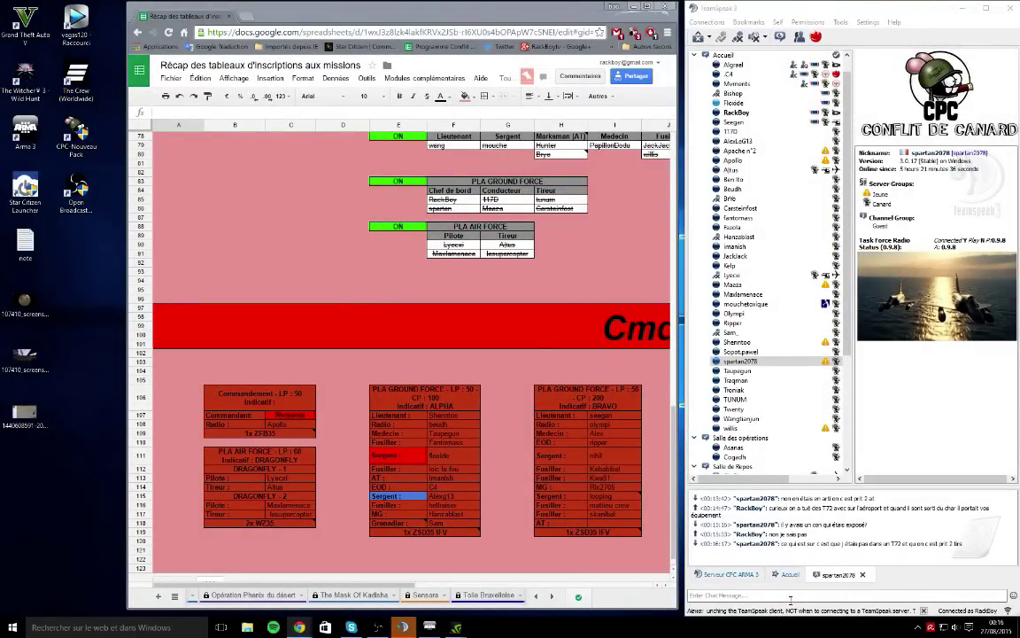
Step: Ask the tank commander "ok mais en fantassin a survécu?" in the private chat
left_click(804, 592)
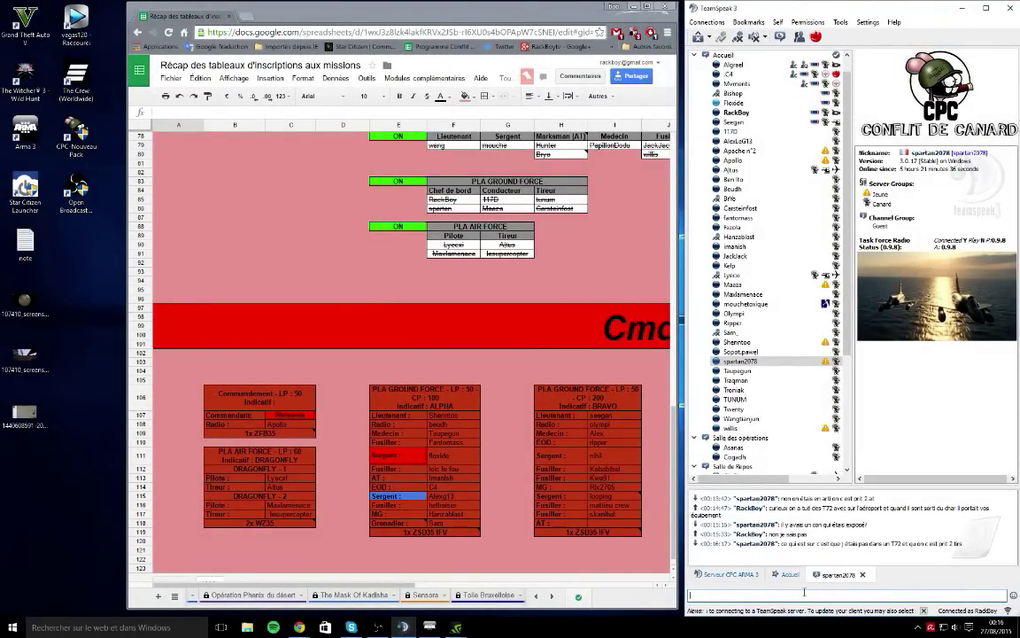
type("ok")
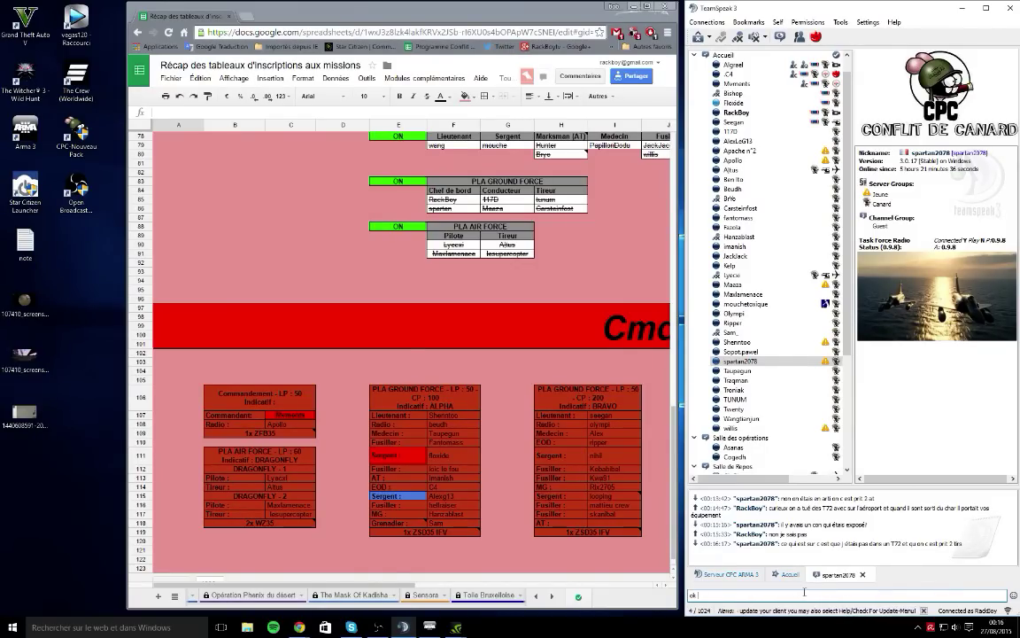
type("  ma")
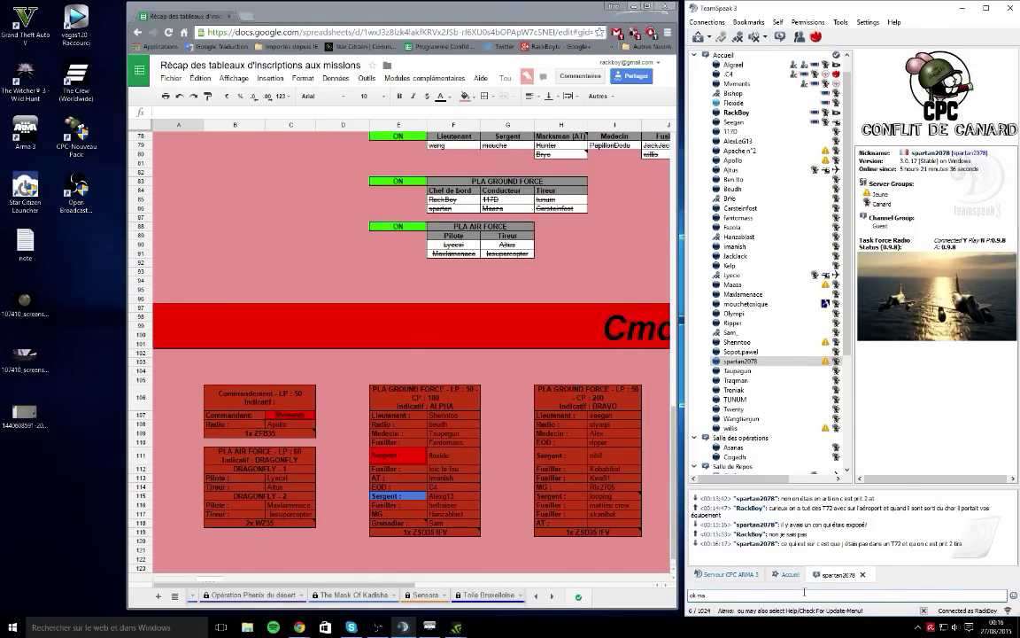
type("is en fa")
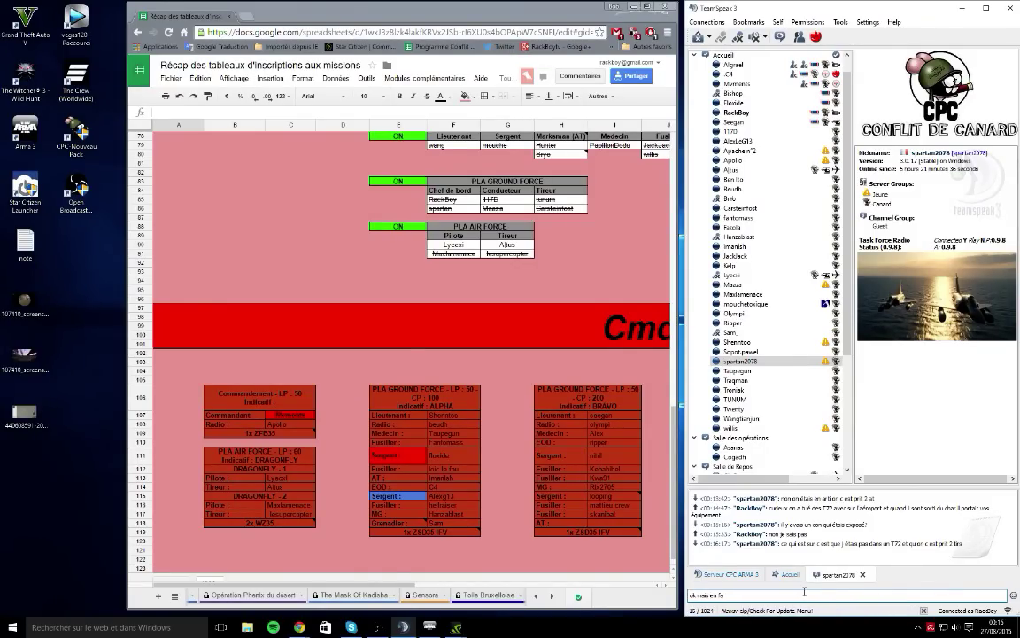
type("ntassin a sur")
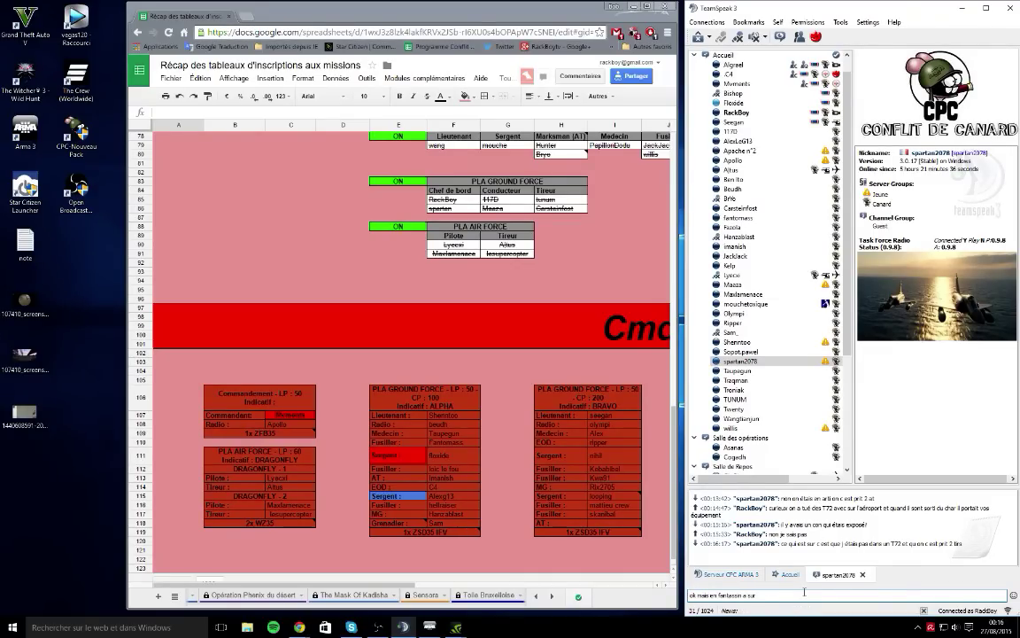
type("vécu?")
key("Return")
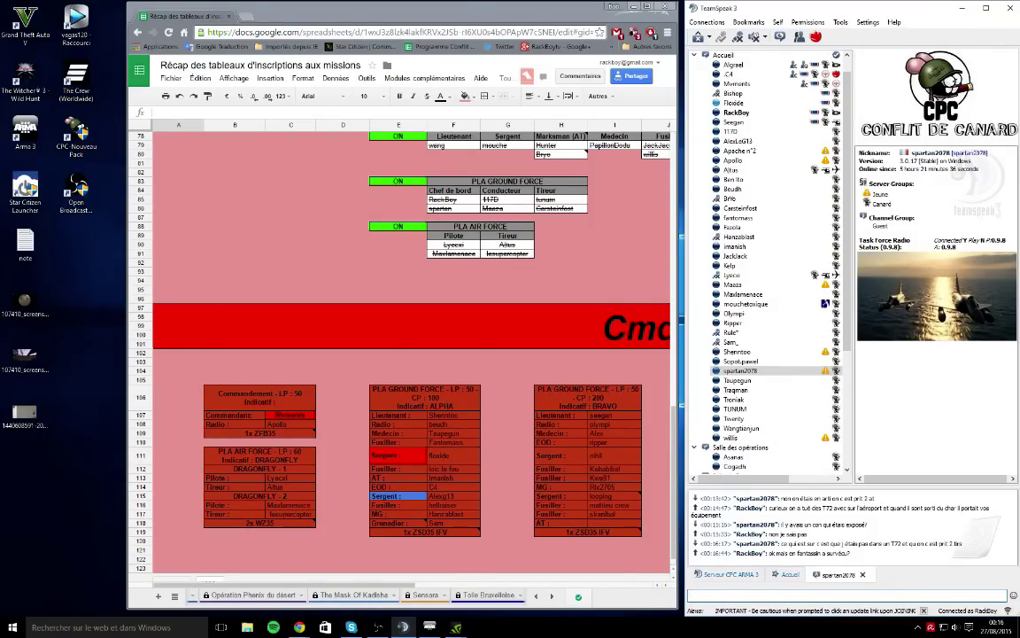
left_click(354, 558)
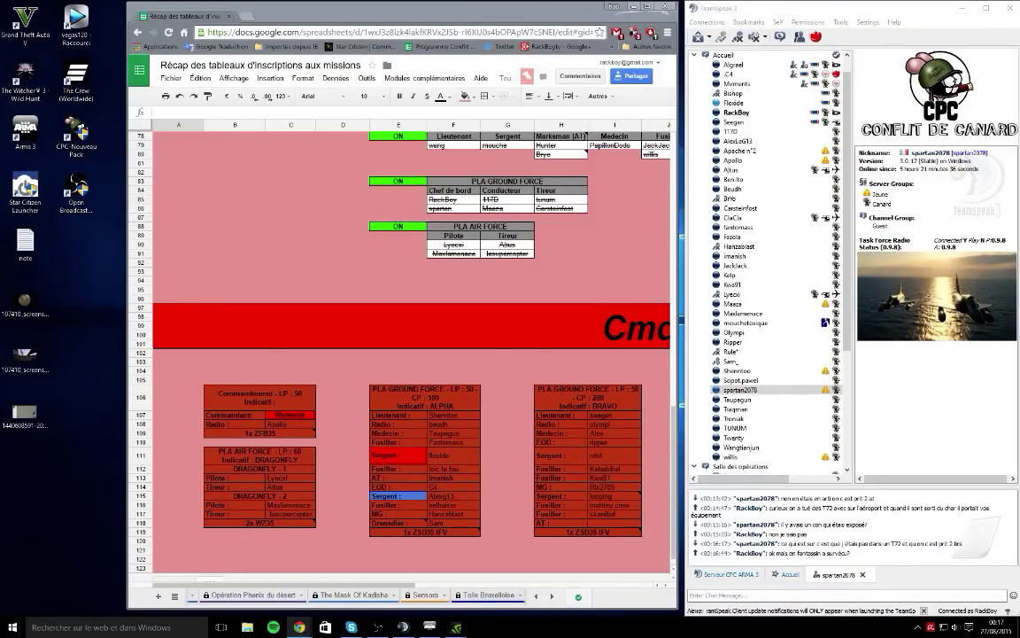
left_click(786, 574)
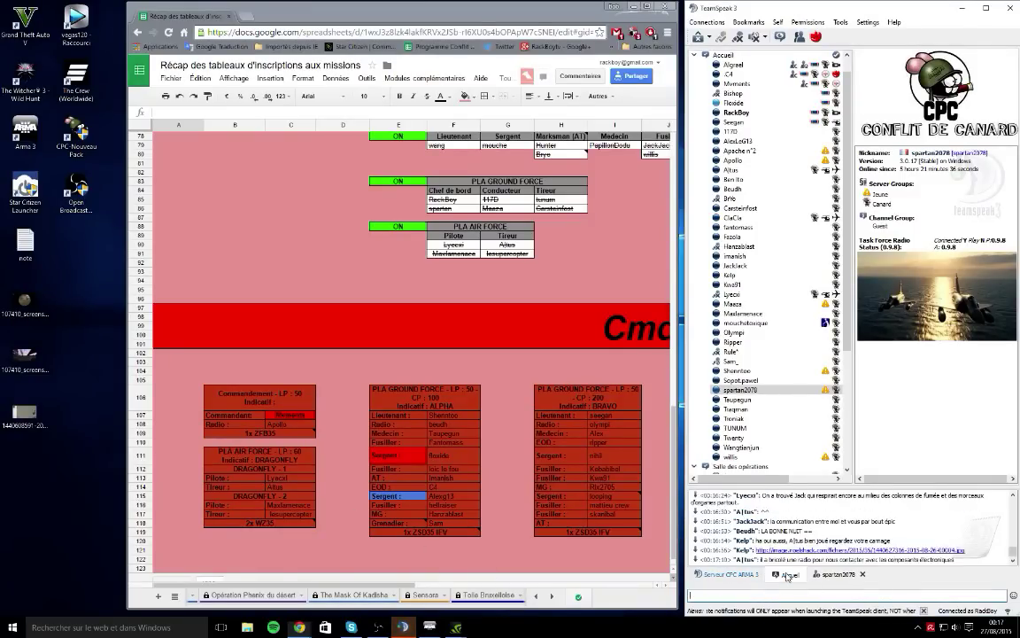
left_click(812, 542)
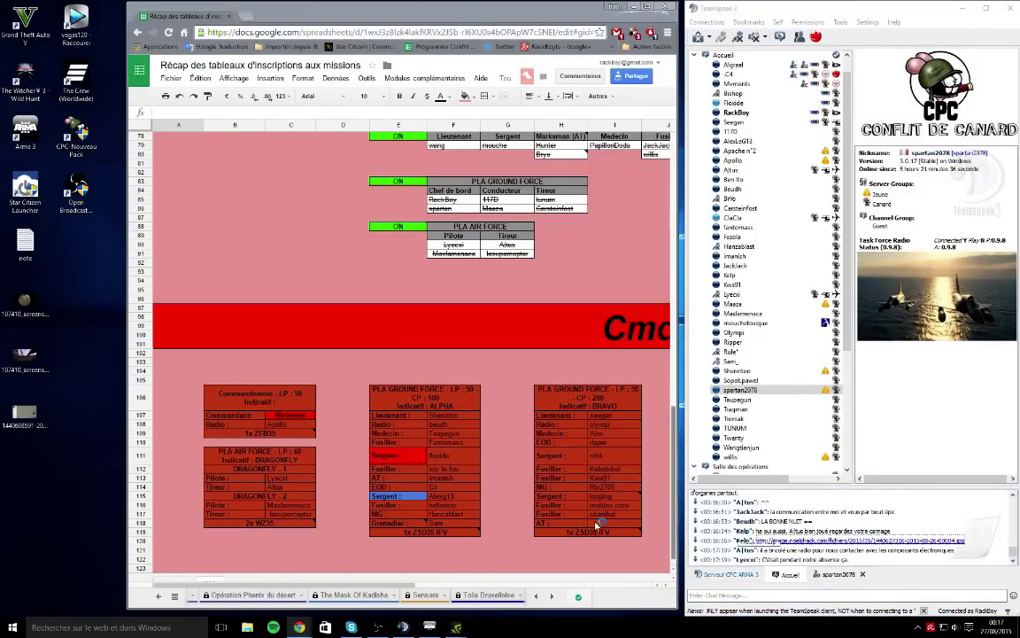
left_click_drag(53, 421, 25, 524)
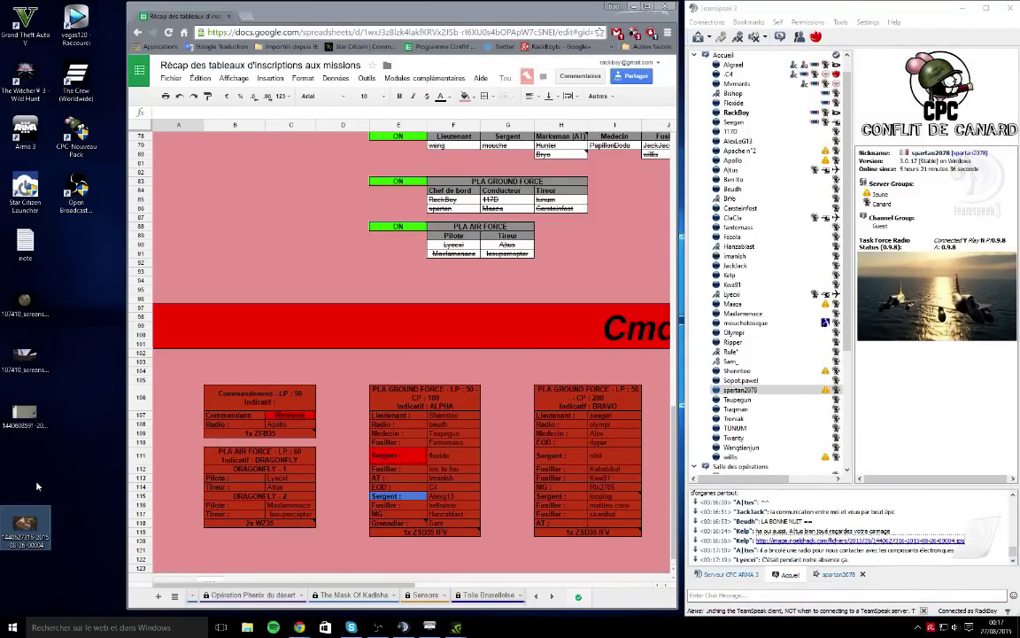
scroll(778, 522, "up", 2)
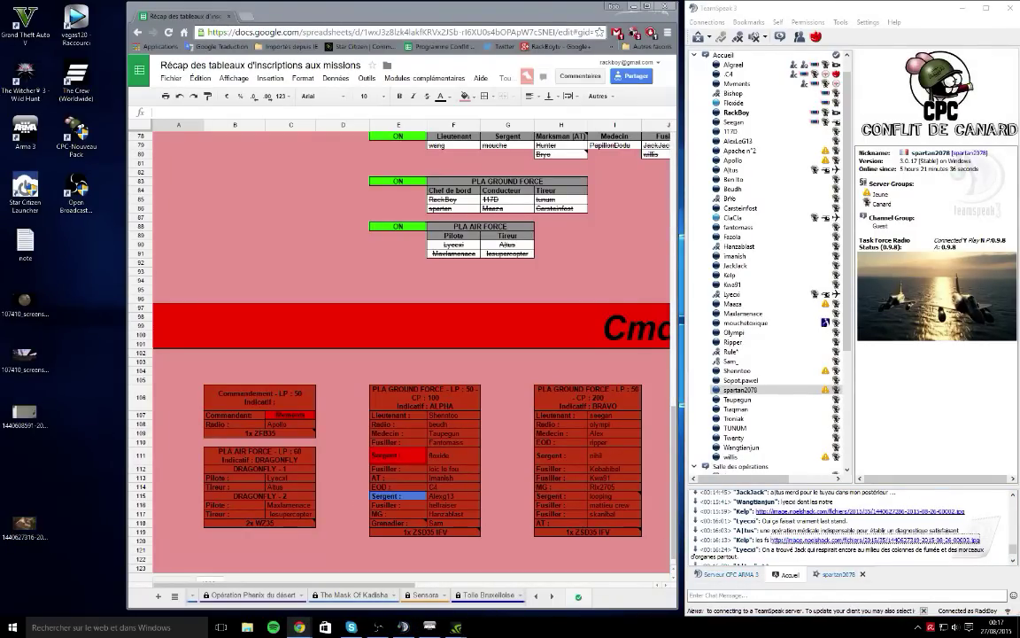
left_click_drag(25, 414, 26, 478)
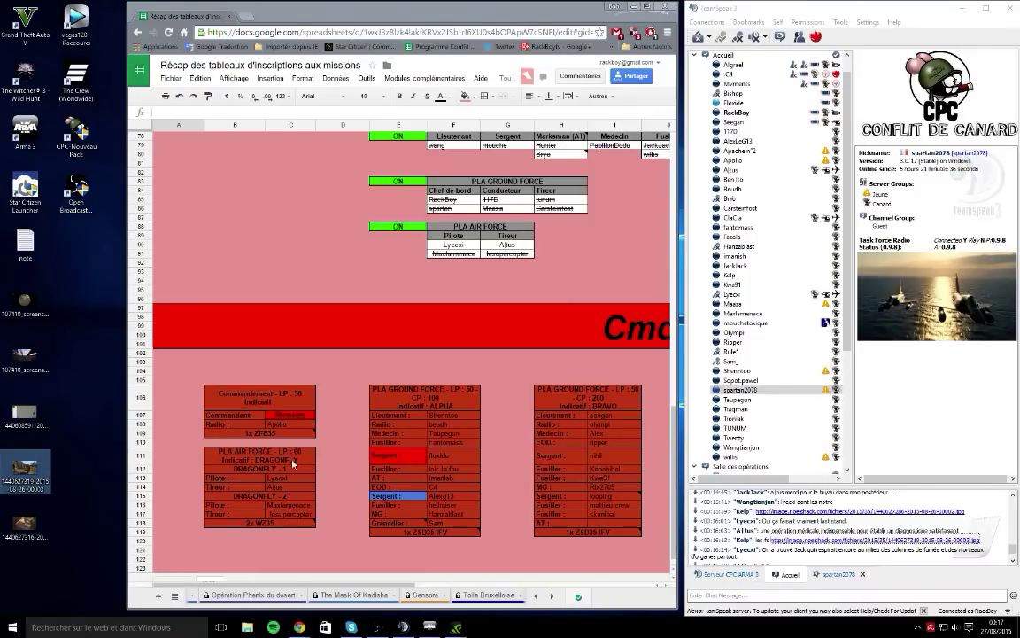
right_click(769, 500)
key("Escape")
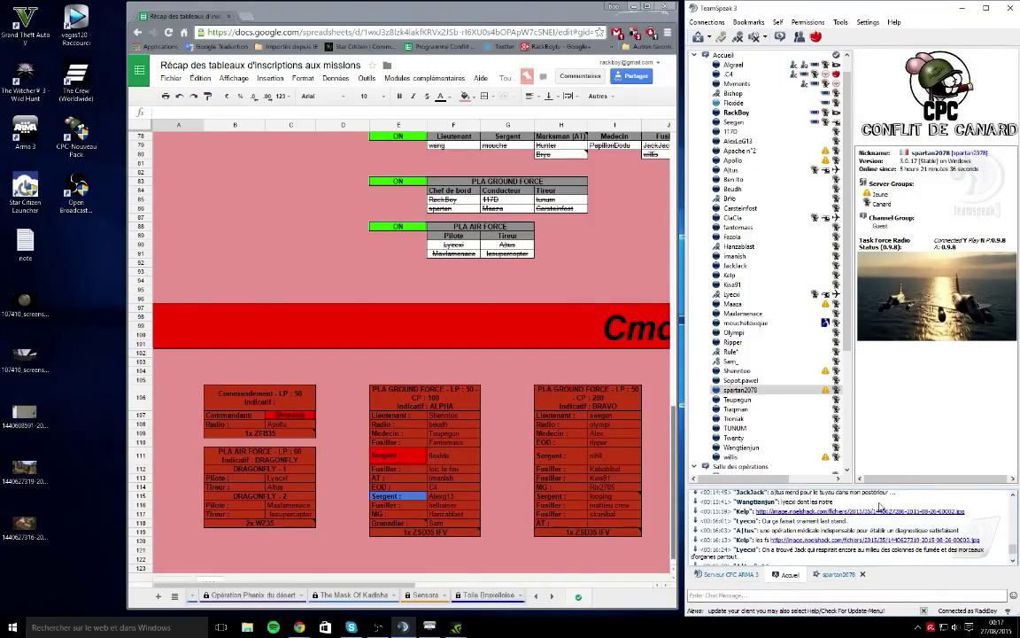
scroll(882, 506, "up", 2)
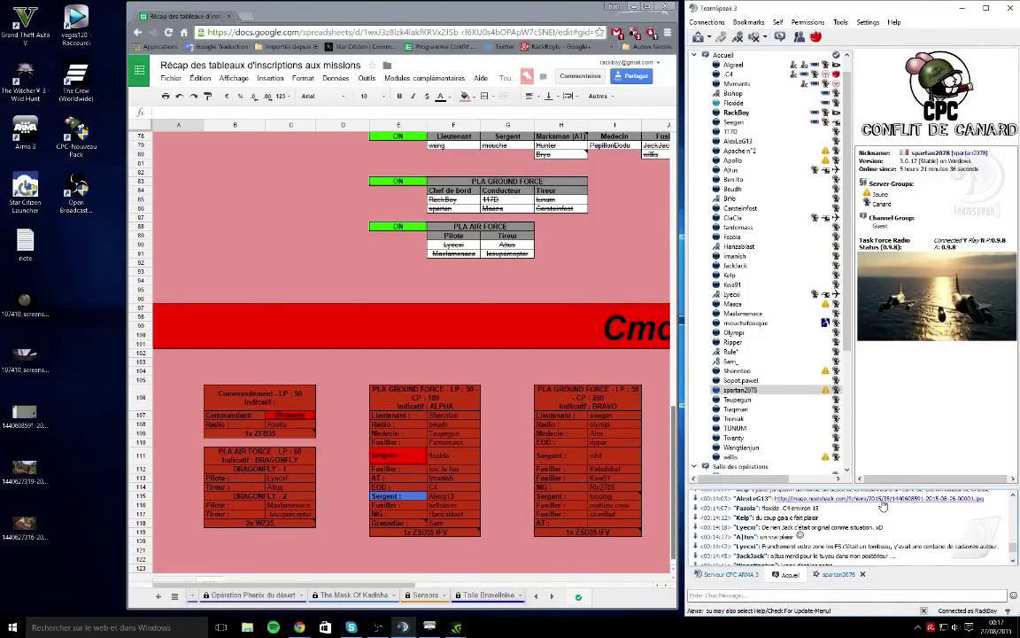
Step: Go back to the tank commander's private chat and answer "erf"
left_click(837, 575)
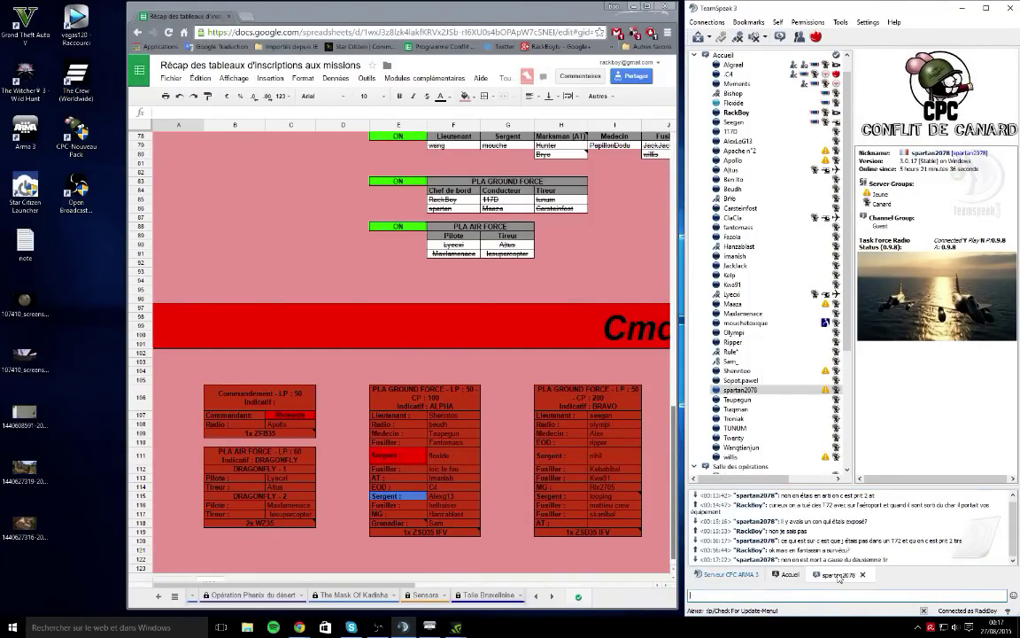
left_click(820, 595)
type("erf")
key("Return")
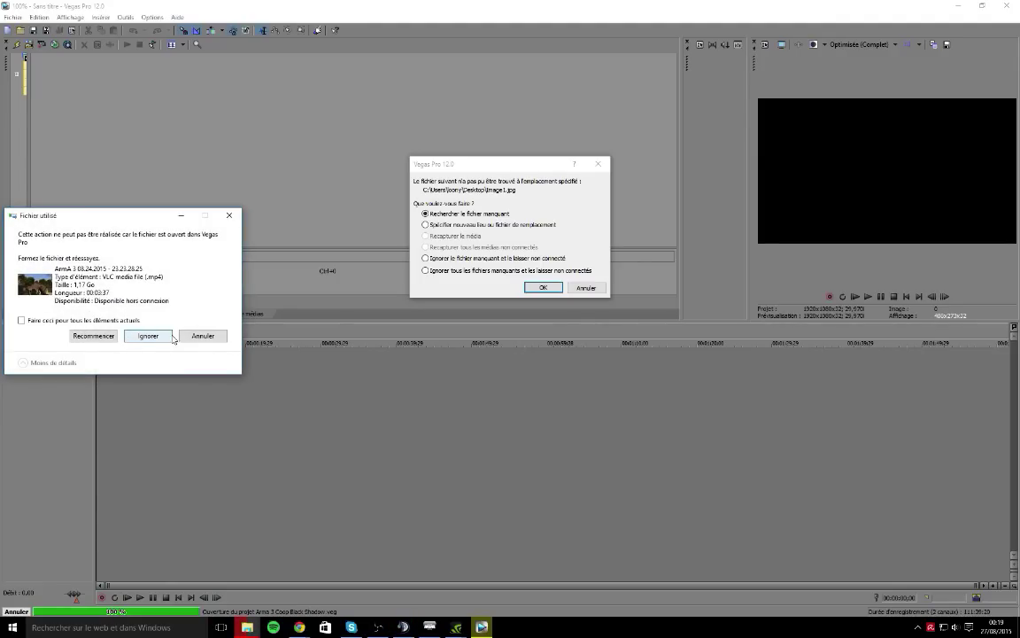
Step: Cancel the blocked operation on the ArmA 3 recording, and load the Black Shadow project ignoring all missing files and leaving them offline
left_click(204, 336)
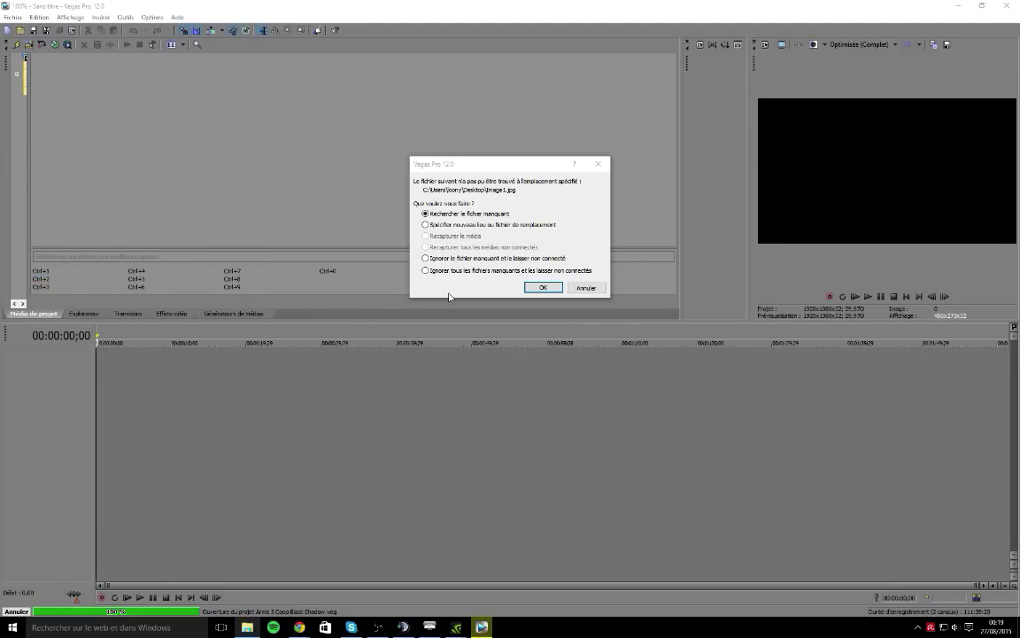
left_click(487, 270)
left_click(544, 288)
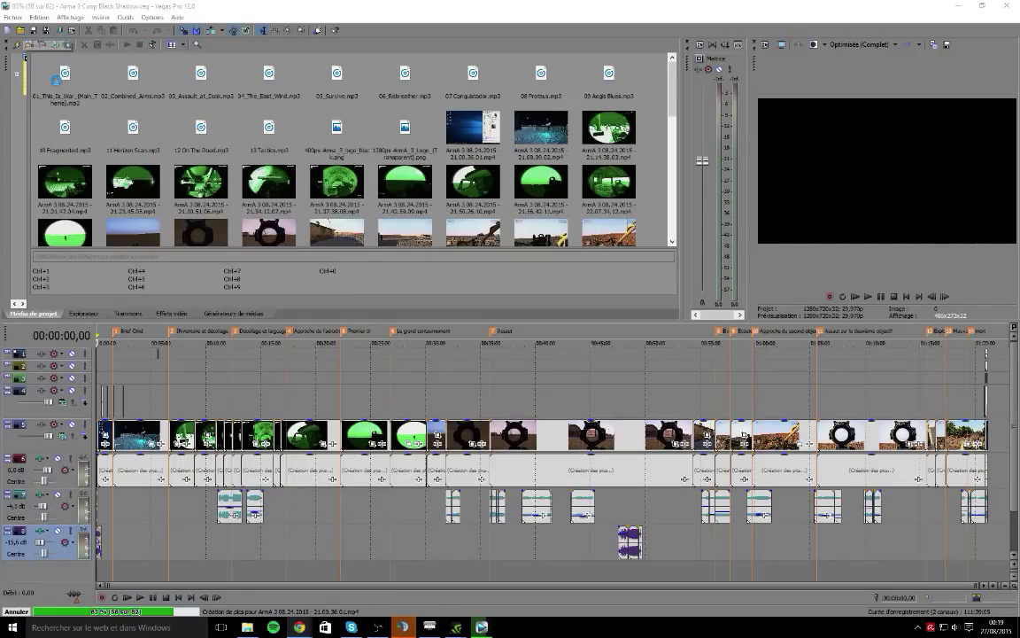
Step: Switch to TeamSpeak and answer "très bien" in the tank commander's private chat
key("alt+Tab")
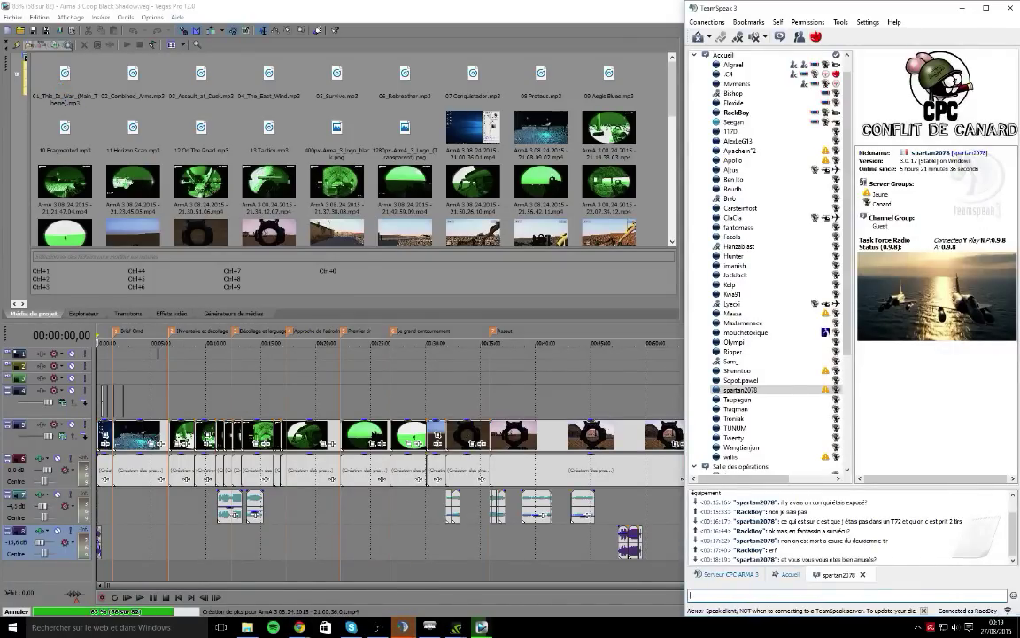
left_click(794, 598)
type("très")
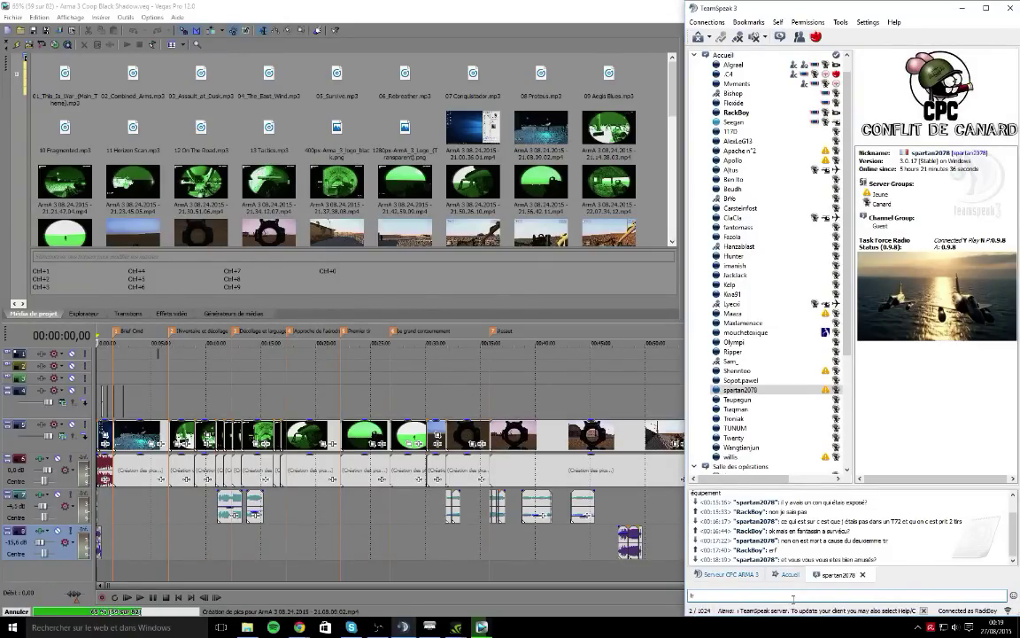
key("BackSpace")
key("BackSpace")
key("BackSpace")
key("BackSpace")
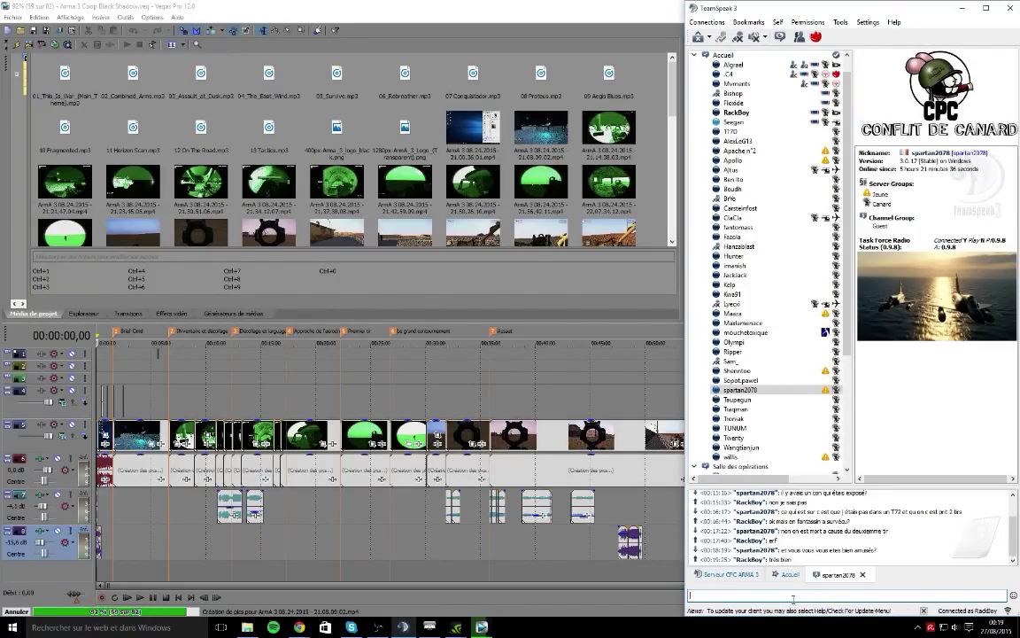
Step: Switch to Vegas Pro and try to open the Arma 3 Coop Solo Classique 2 by koj 2 project
left_click(316, 200)
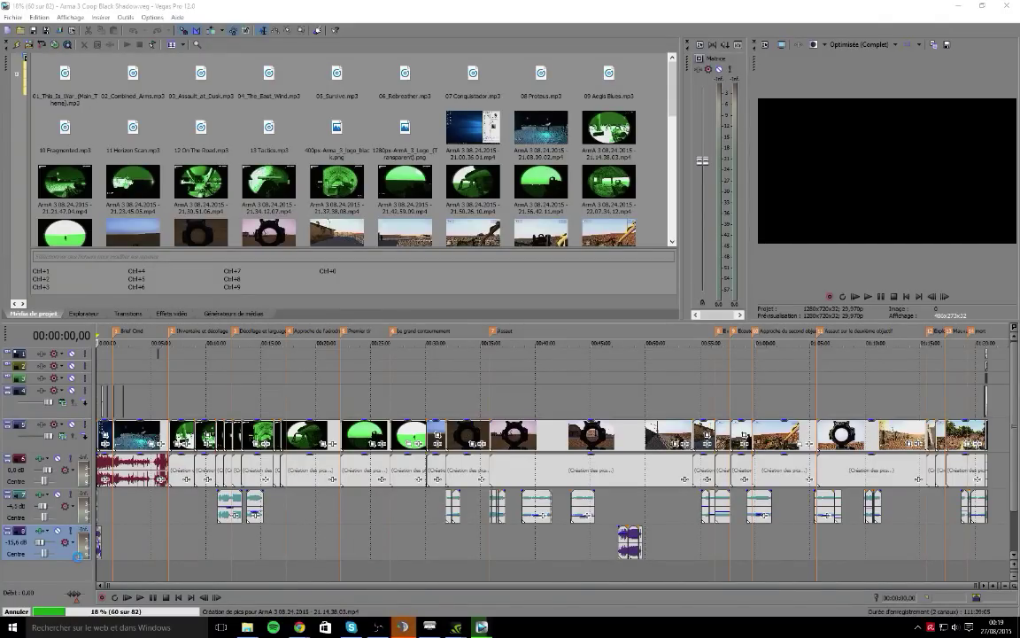
left_click(152, 17)
key("Escape")
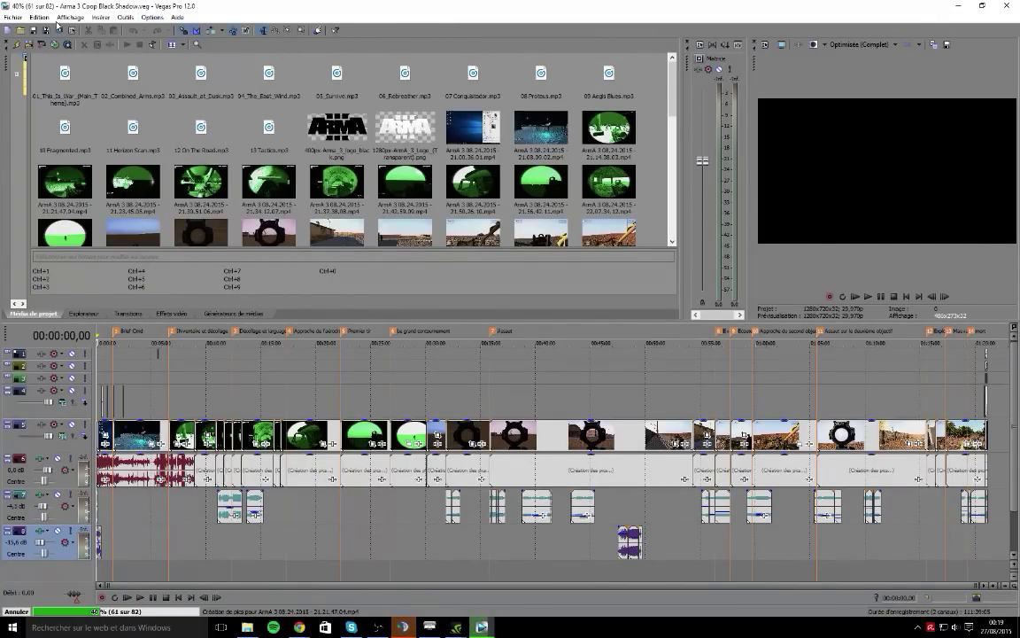
key("ctrl+o")
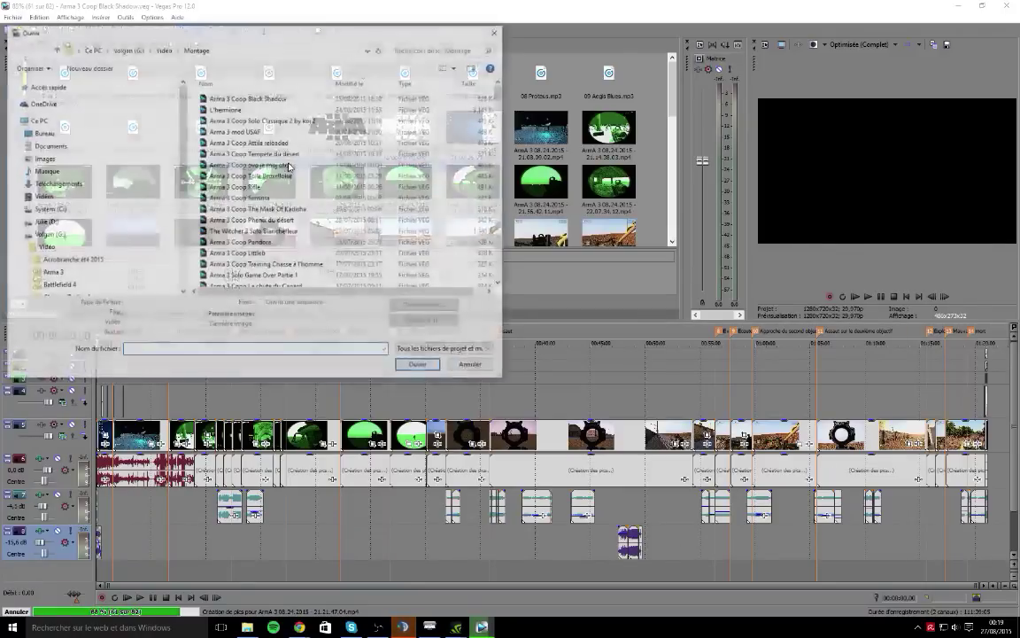
left_click(252, 119)
key("Escape")
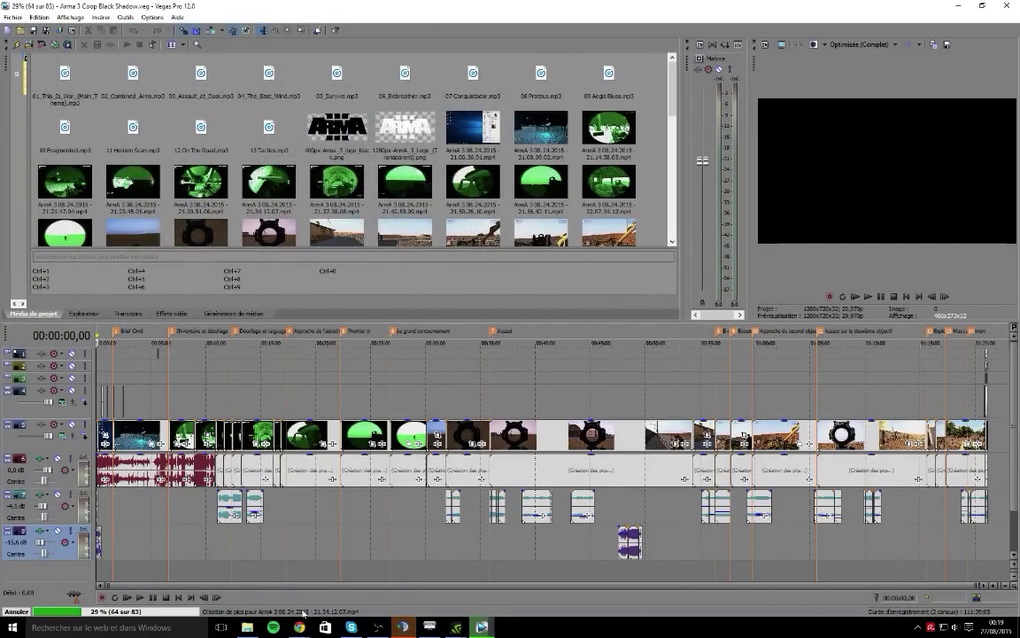
Step: Switch to Arma 3, leave the mission creation and LAN server screens, and quit the game
mouse_move(249, 629)
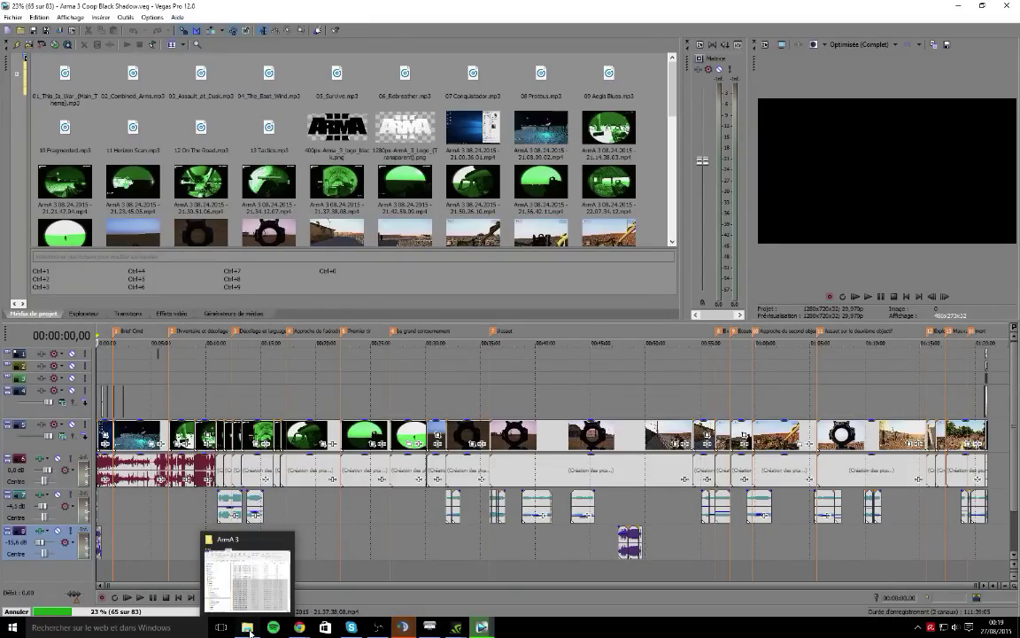
mouse_move(460, 630)
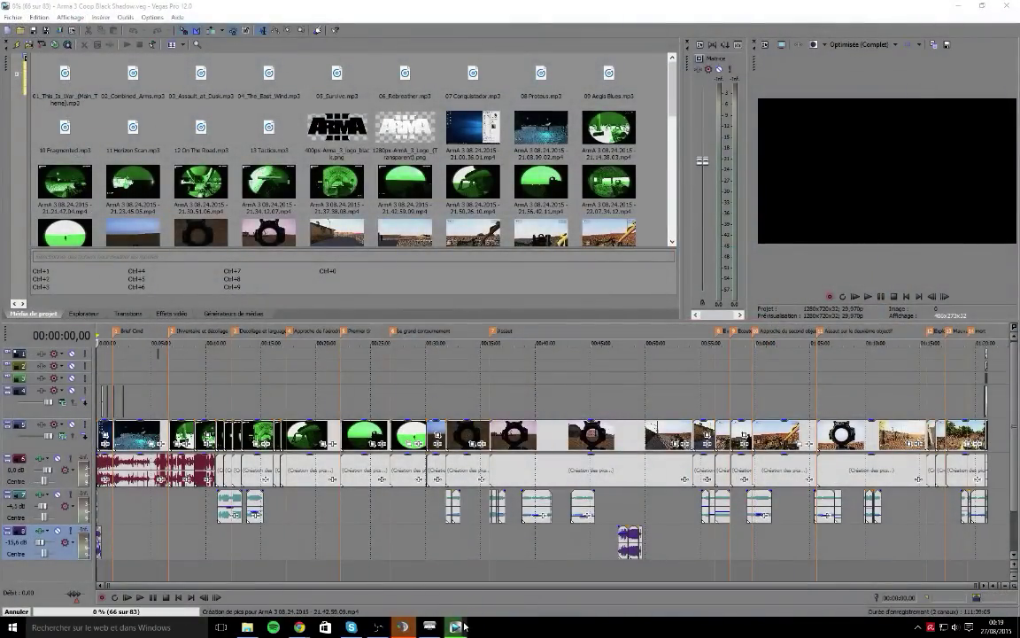
left_click(428, 629)
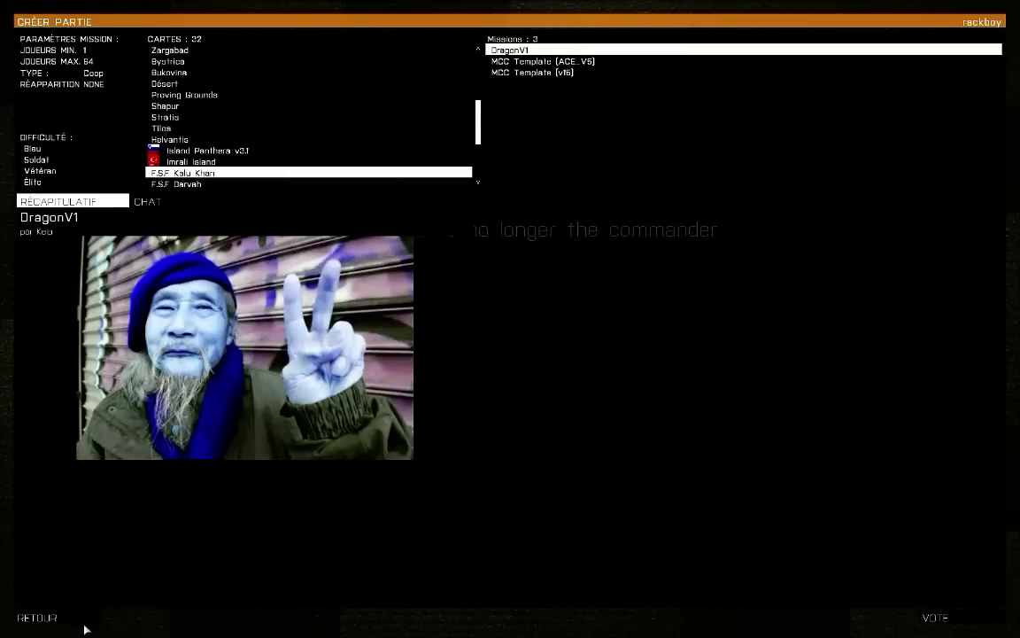
left_click(75, 620)
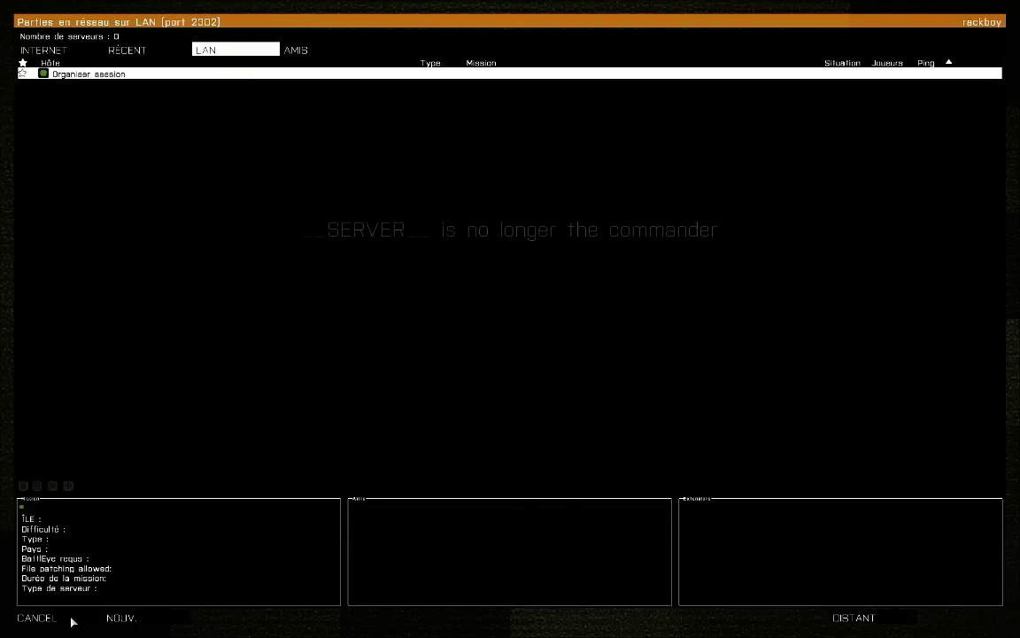
left_click(85, 619)
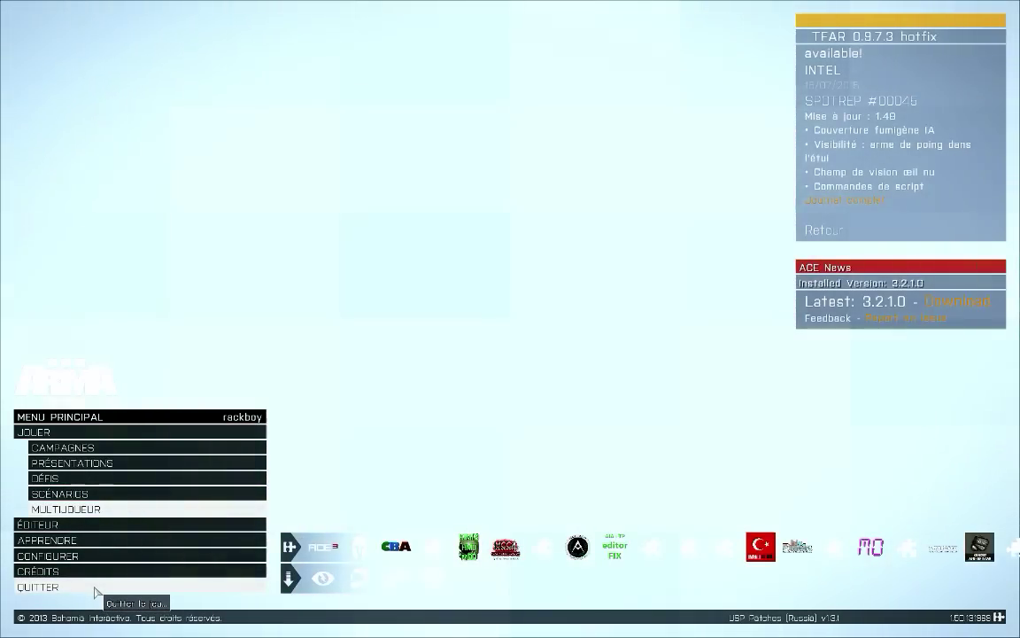
left_click(95, 588)
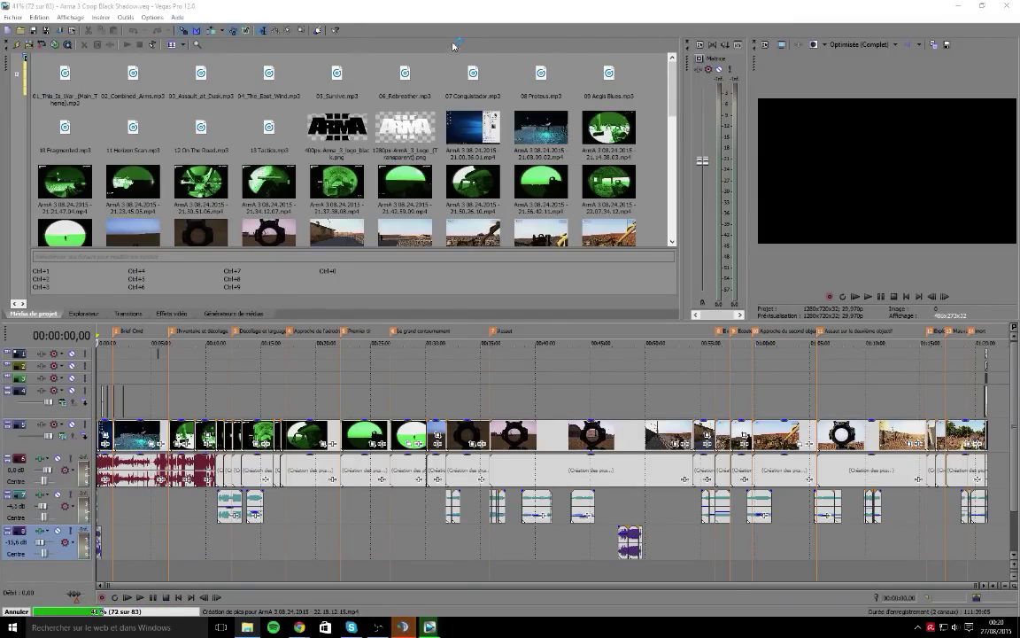
Step: End the Vegas Pro task in the Windows task manager, and close the task manager
key("ctrl+shift+Escape")
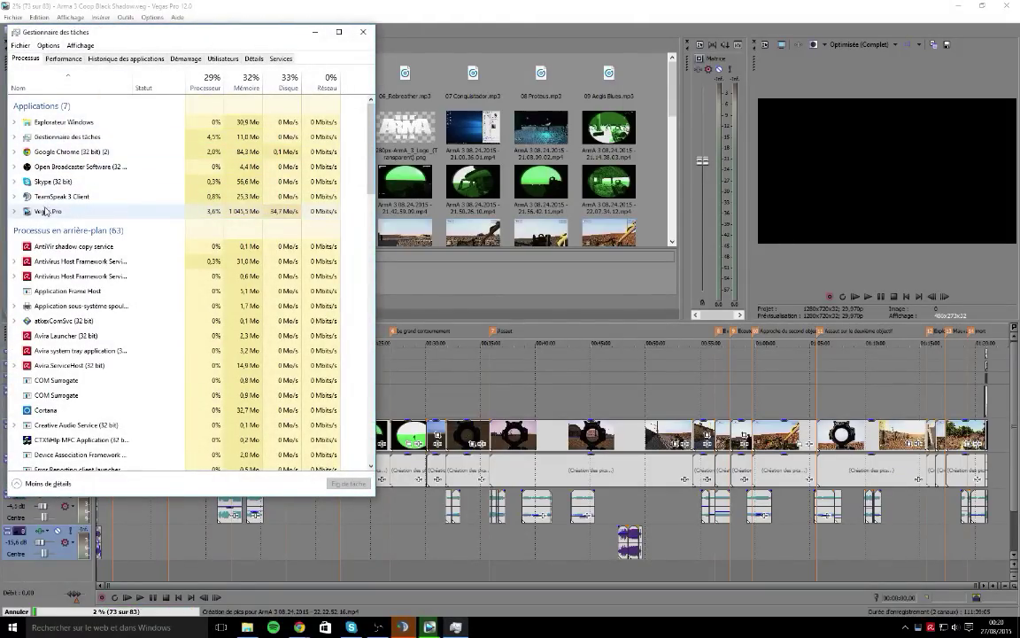
left_click(46, 211)
key("Delete")
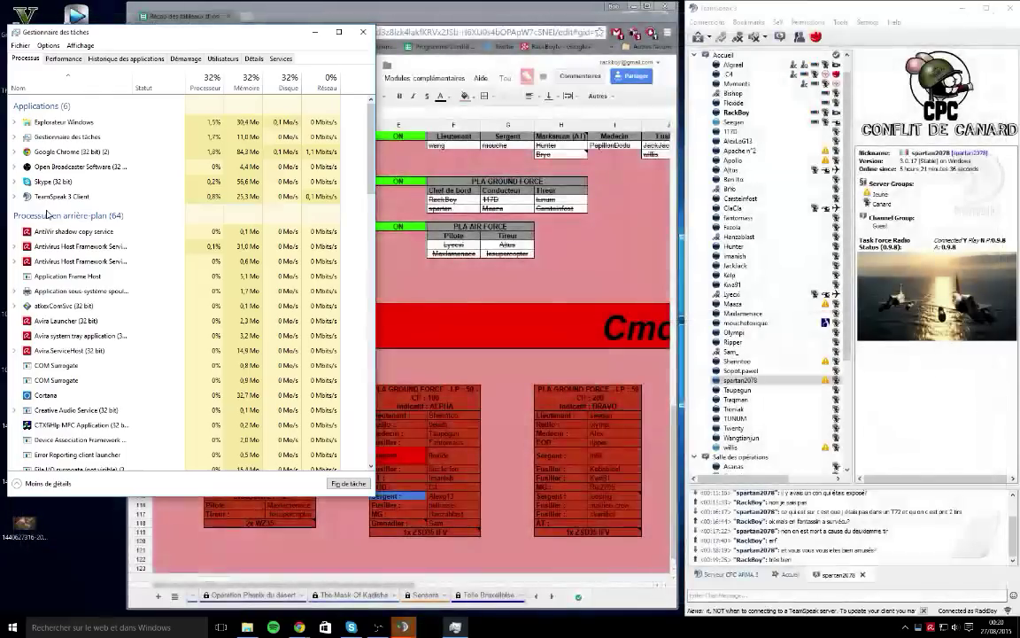
left_click(369, 35)
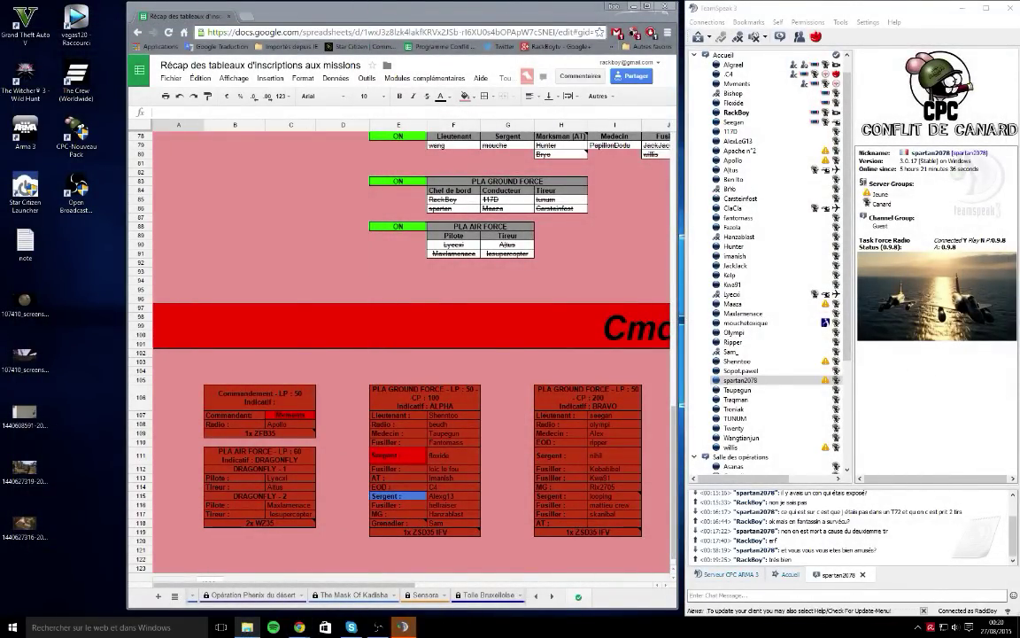
Step: Browse to the Montage folder in Vidéo on the Volgan (G:) drive and open the Arma 3 Coop Solo Classique 2 by koj 2 project
left_click(247, 627)
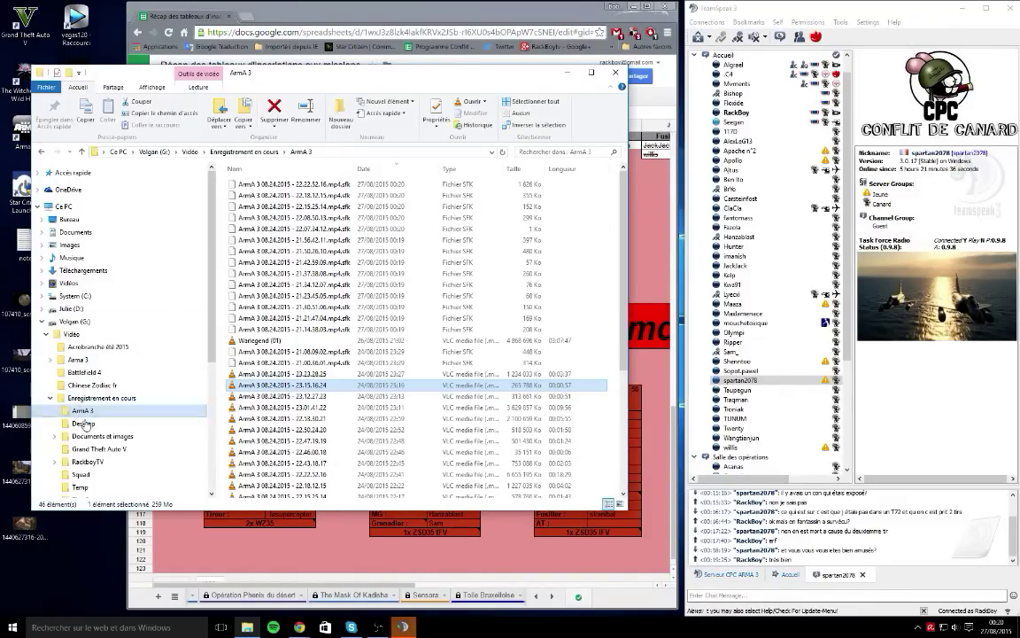
left_click(81, 474)
scroll(88, 463, "down", 2)
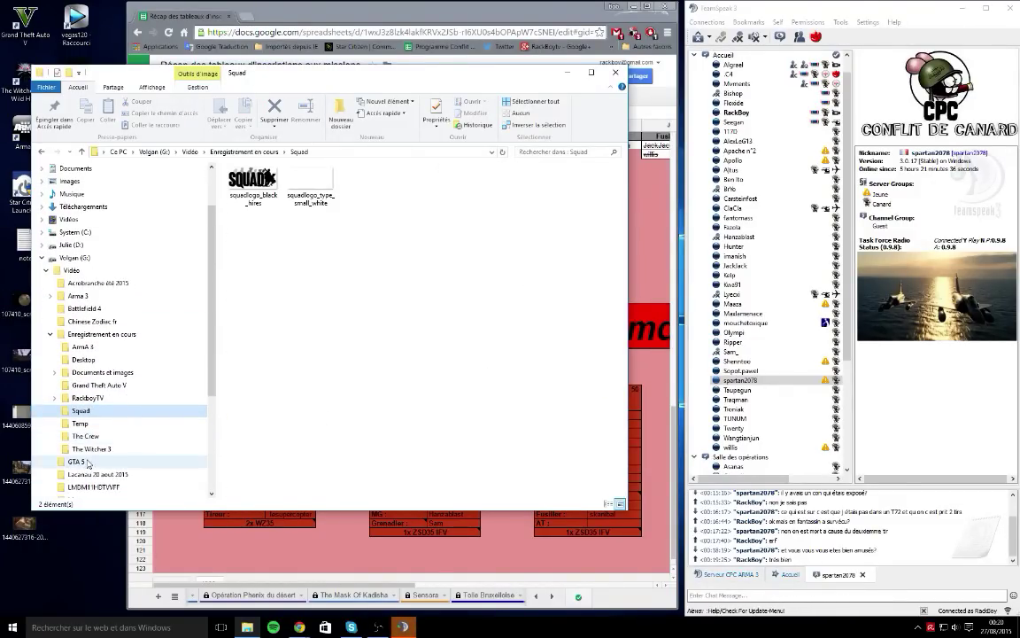
scroll(87, 425, "down", 1)
left_click(81, 461)
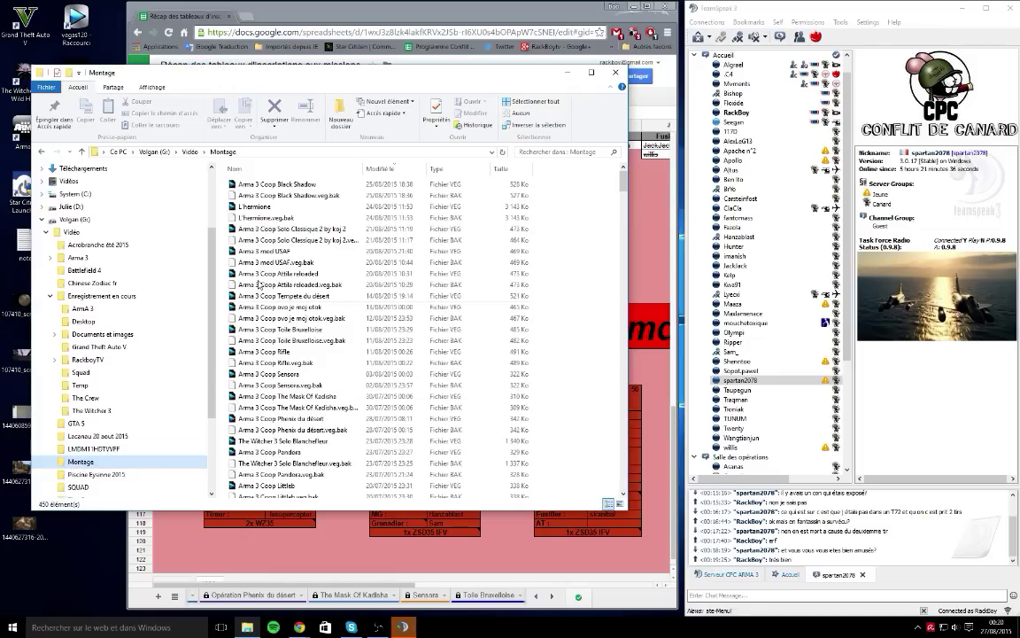
double_click(312, 229)
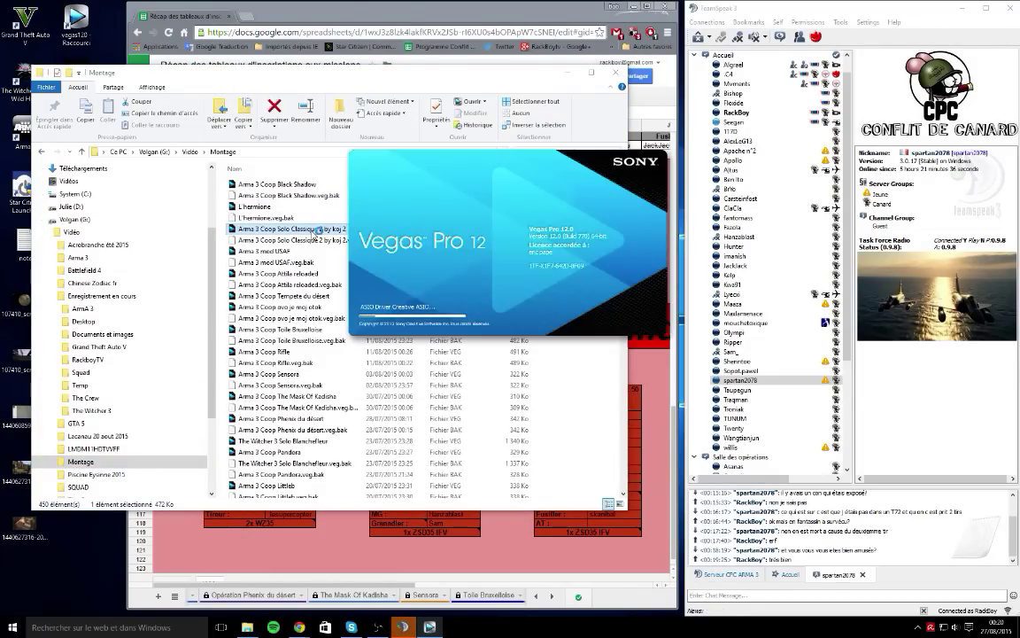
left_click(411, 80)
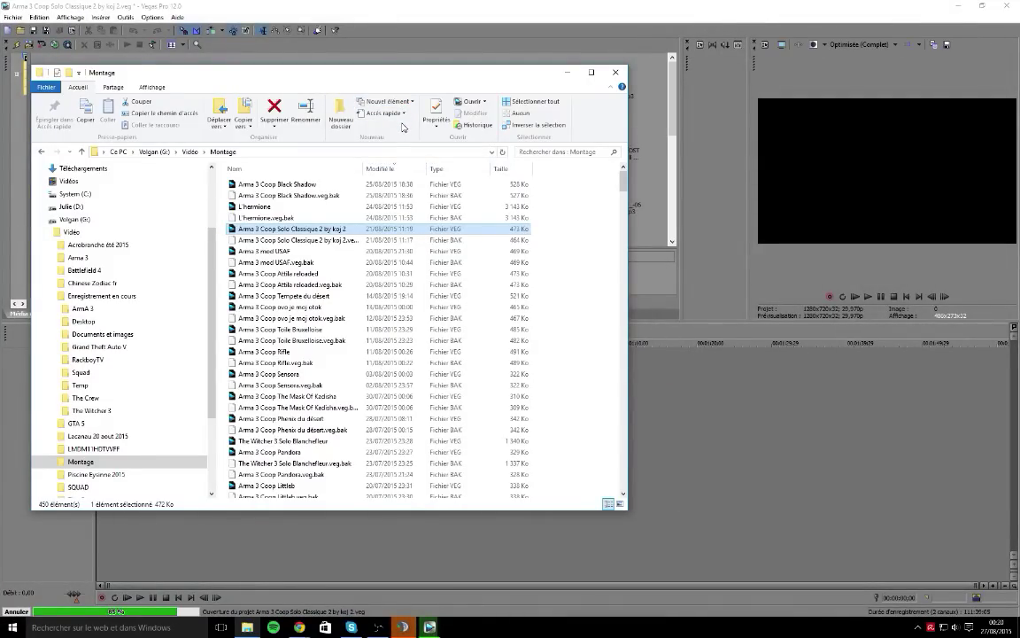
left_click(456, 13)
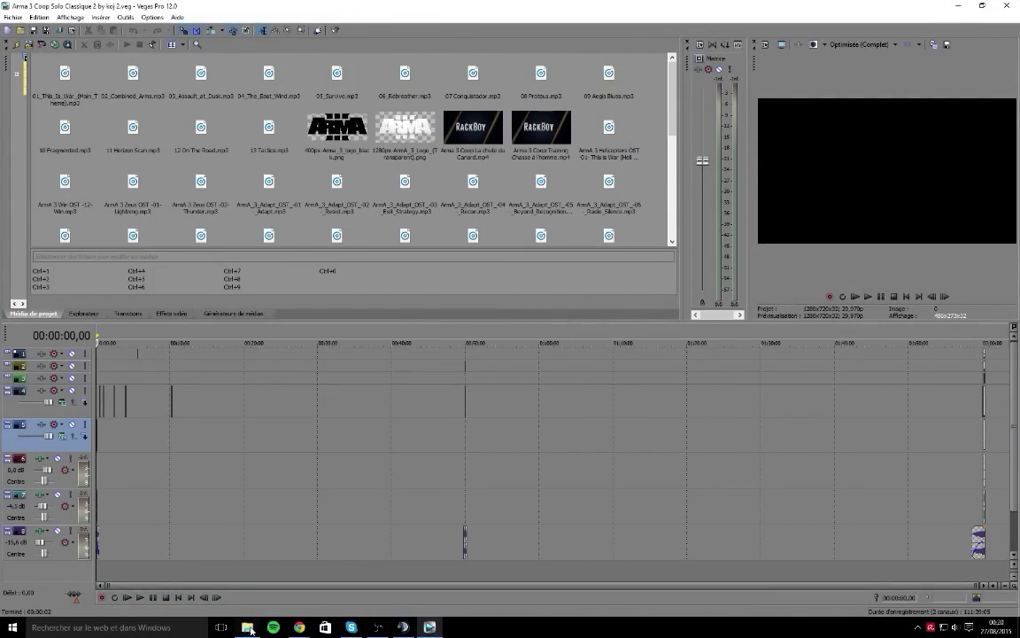
Step: Add the Warlegend (01) recording from the ArmA 3 recordings folder to video track 5, near the start of the timeline
left_click(249, 627)
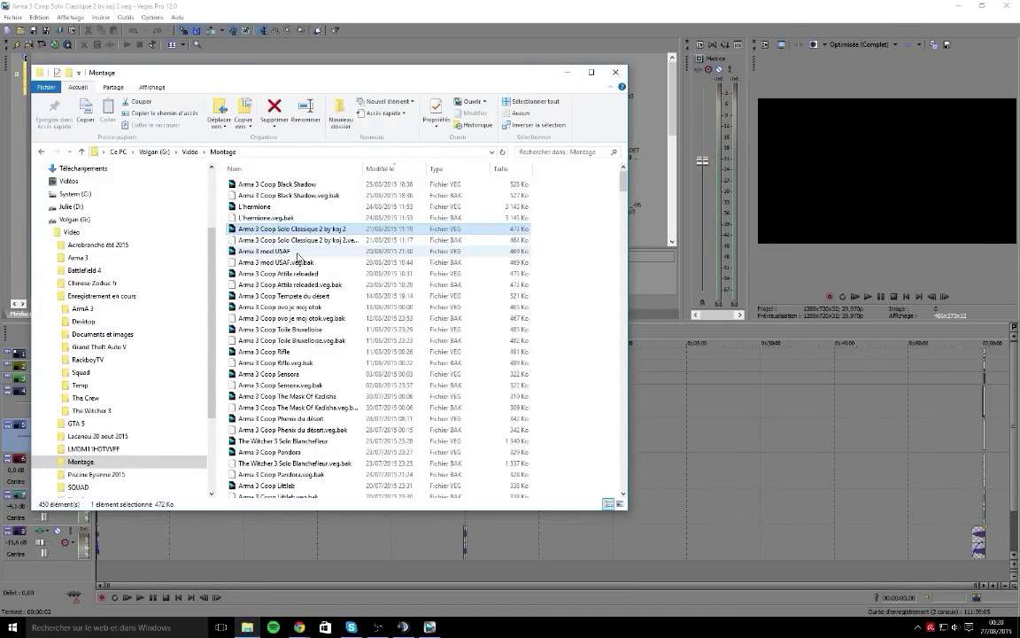
key("alt+Left")
key("alt+Left")
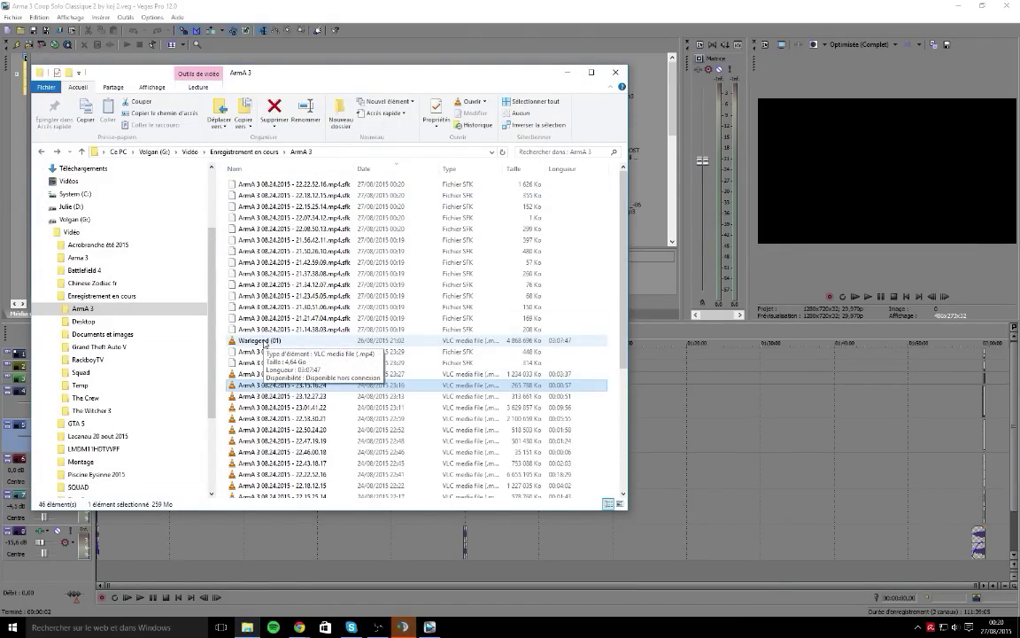
left_click_drag(264, 343, 691, 434)
left_click_drag(475, 432, 165, 452)
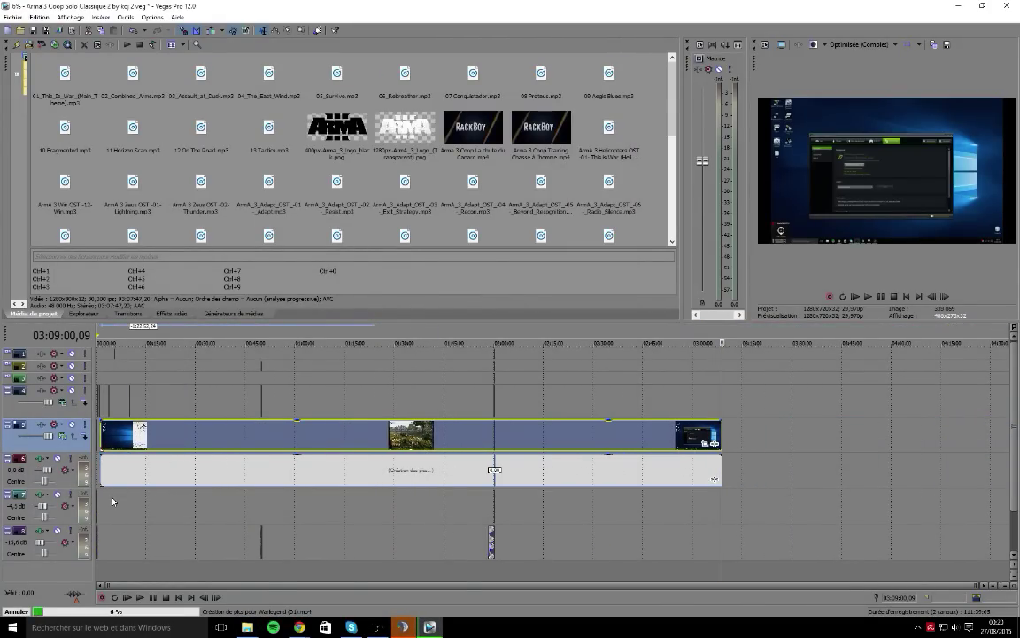
Step: Preview the Warlegend (01) clip at several points up to about 00:13:31 on the timeline
left_click(103, 452)
scroll(160, 484, "up", 3)
scroll(160, 485, "up", 2)
left_click(188, 444)
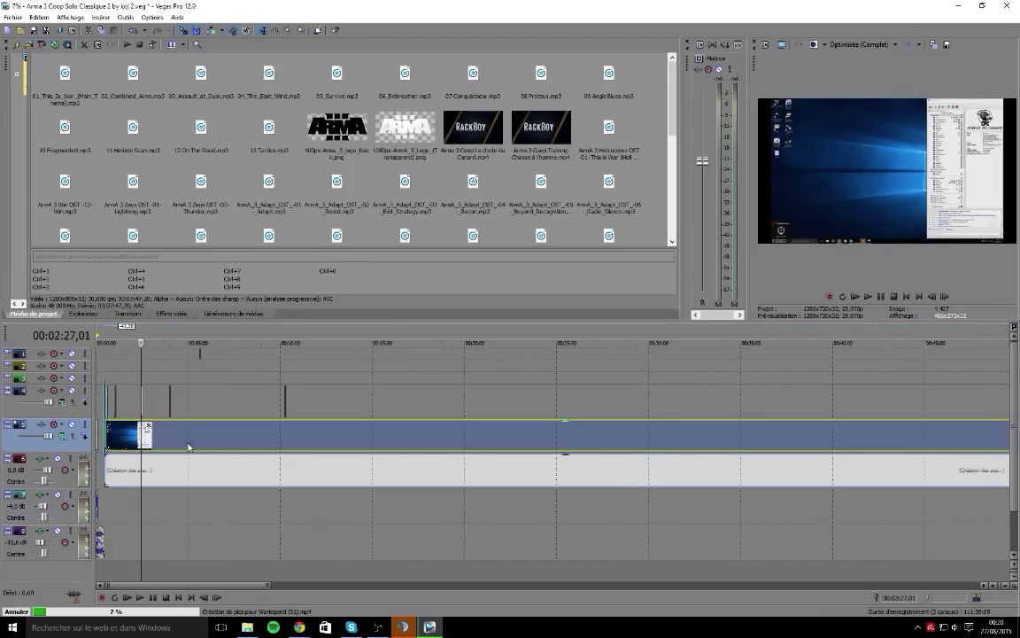
left_click(268, 449)
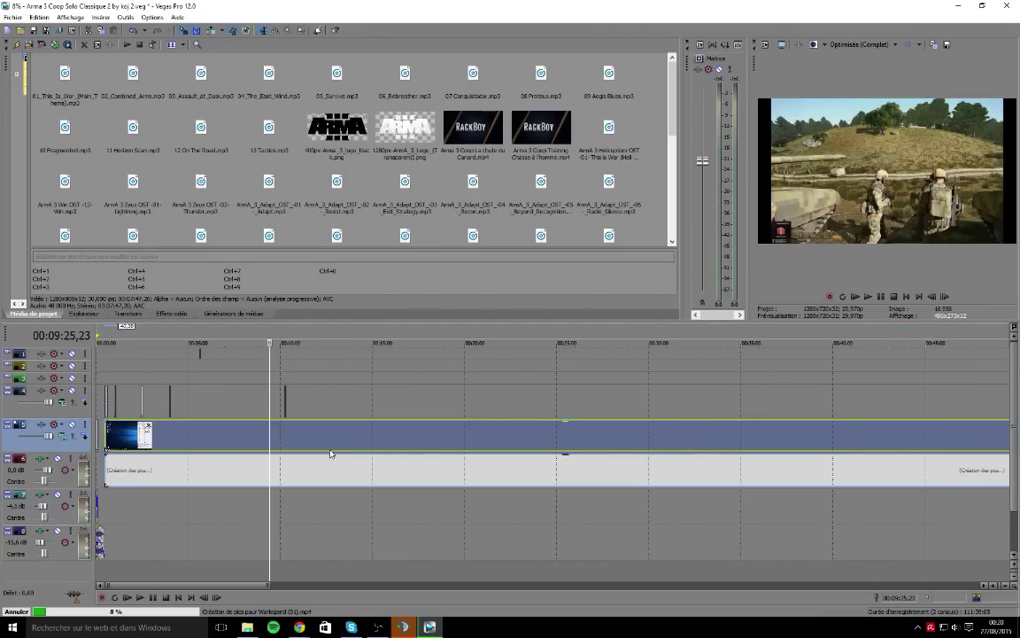
left_click(343, 449)
Step: Review the resampling options in the Warlegend (01) clip's video event properties and accept the dialog
right_click(395, 447)
left_click(437, 445)
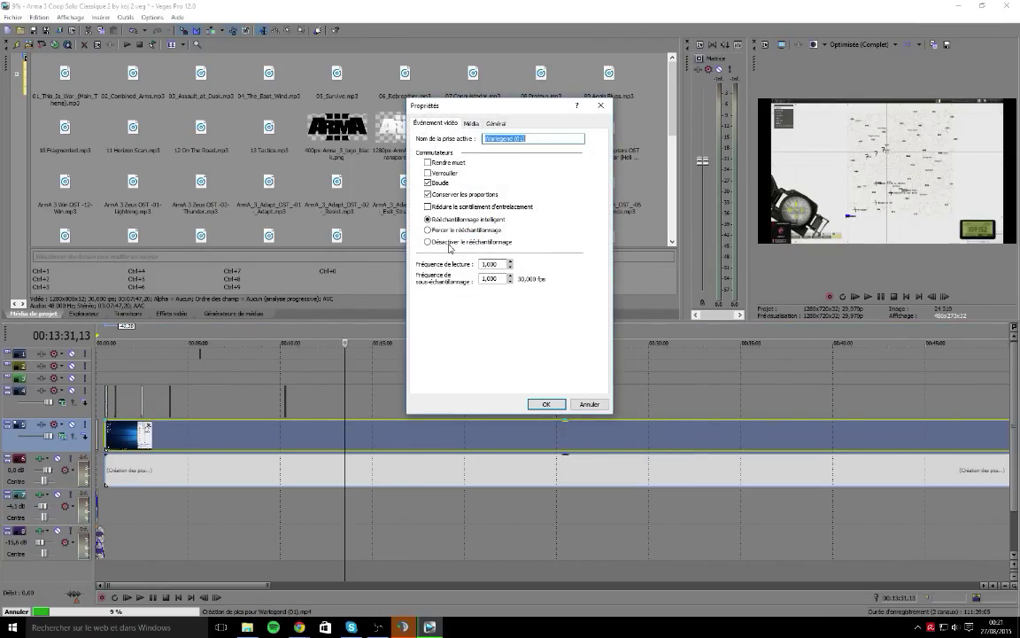
left_click(546, 404)
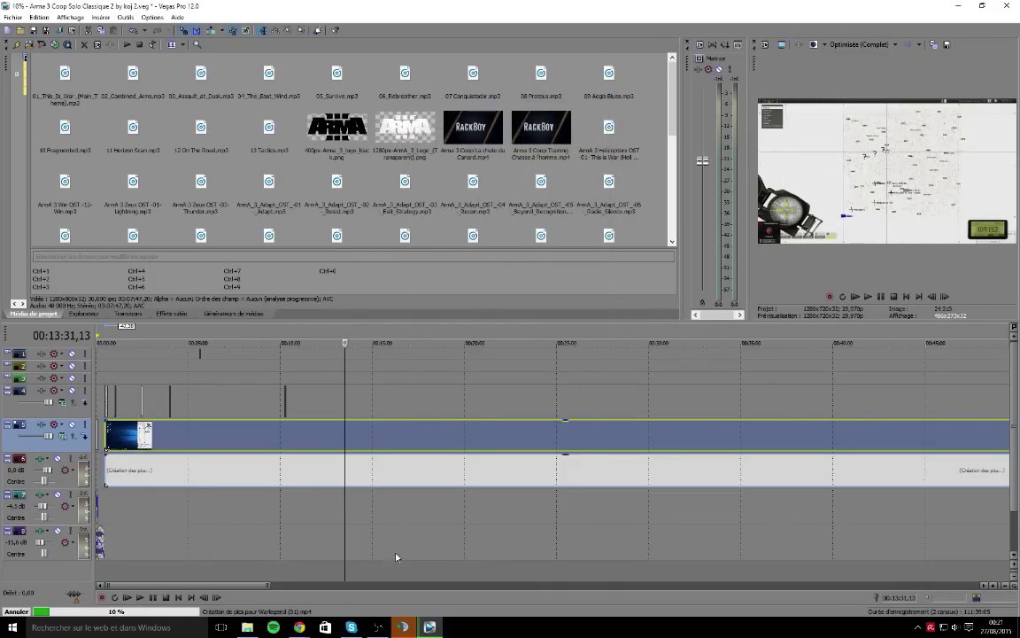
Step: Switch to TeamSpeak, read the Accueil channel chat and open a link shared there
left_click(410, 629)
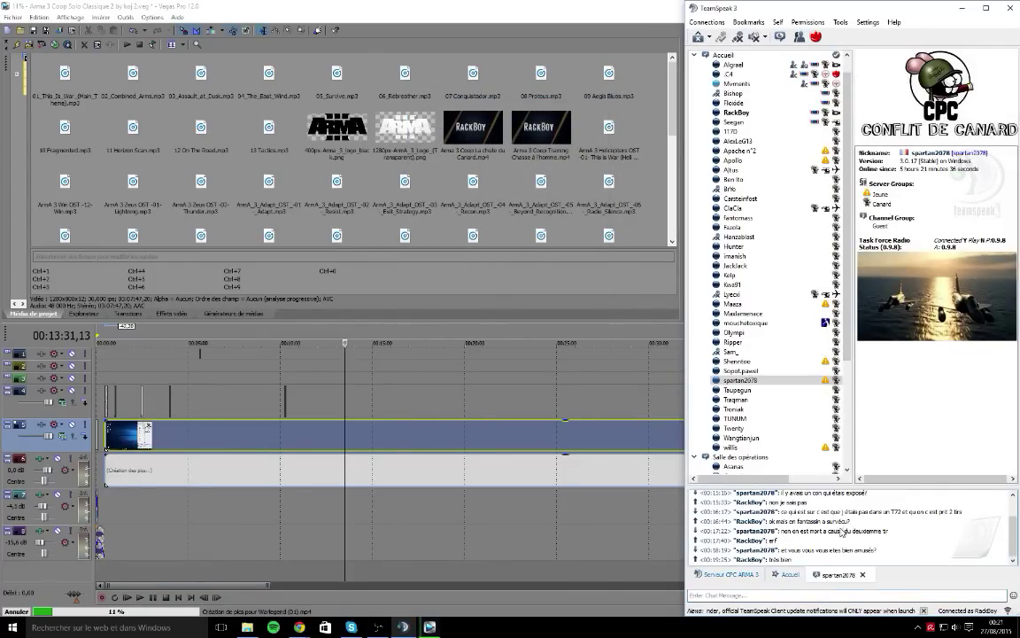
left_click(786, 573)
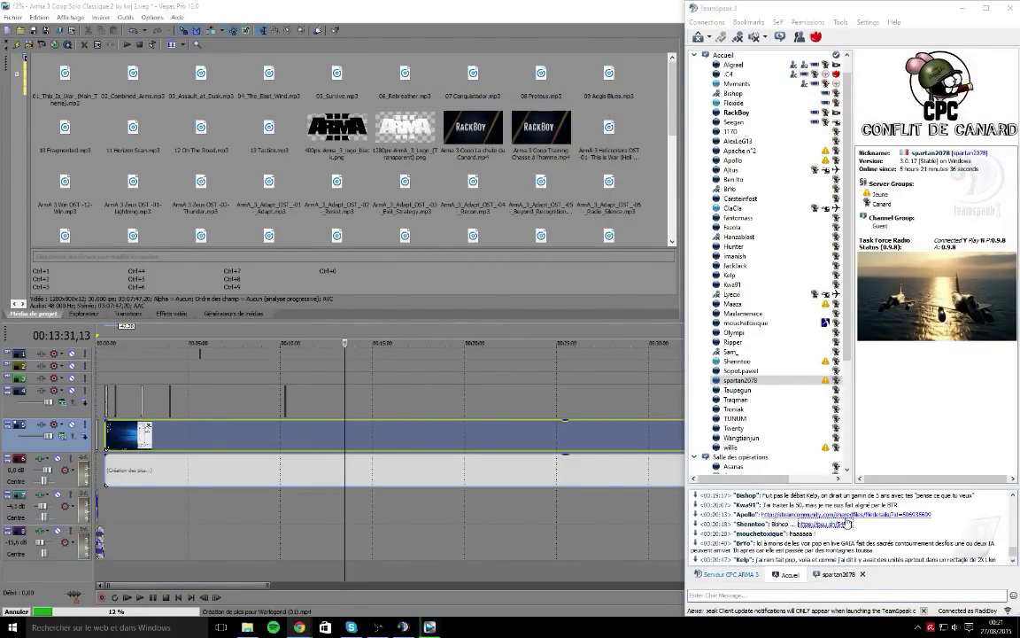
left_click(855, 517)
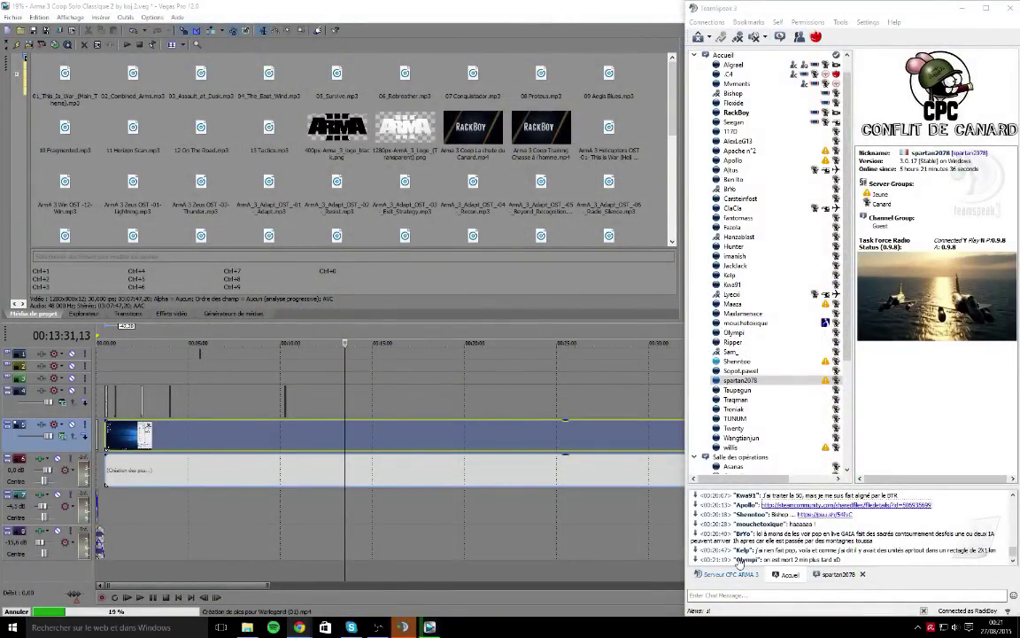
Step: Return to Vegas Pro and restore its window from full screen to a smaller size
left_click(226, 9)
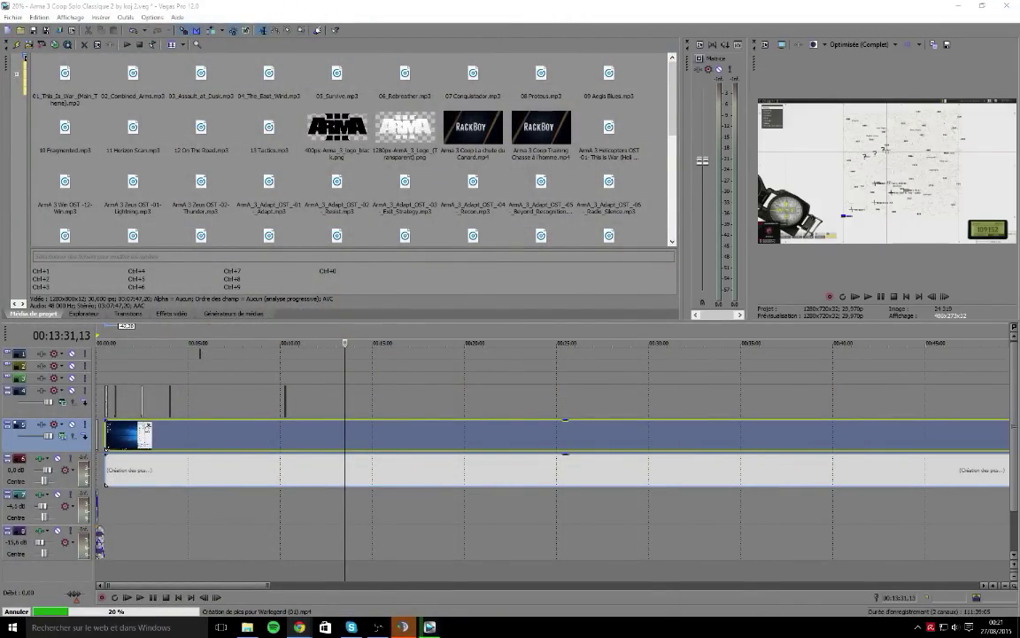
key("super+Down")
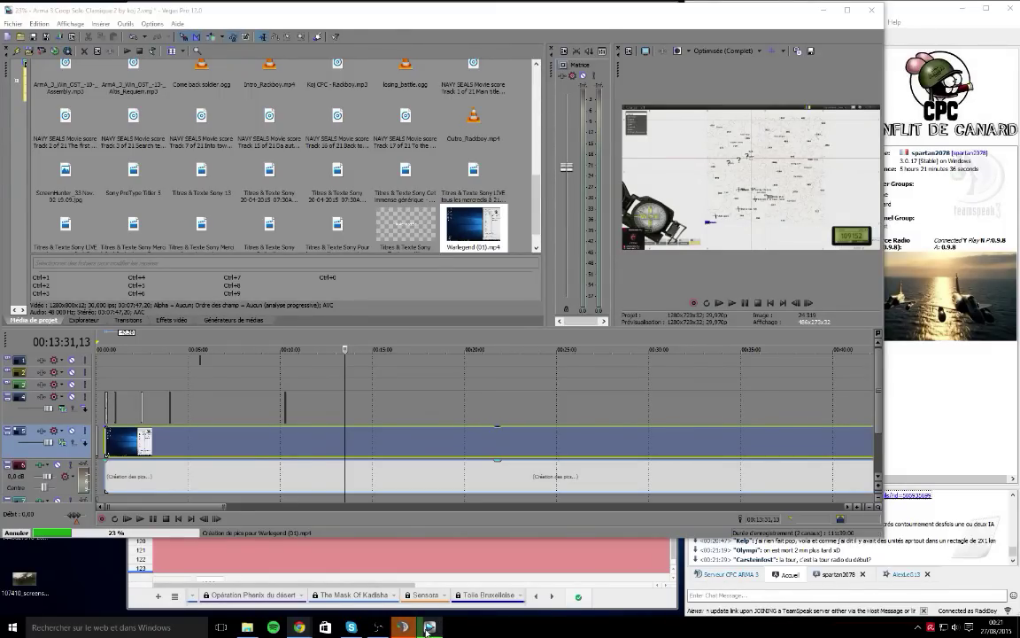
Step: Open the link in the newest TeamSpeak private chat and reply "oui c affreux"
left_click(897, 575)
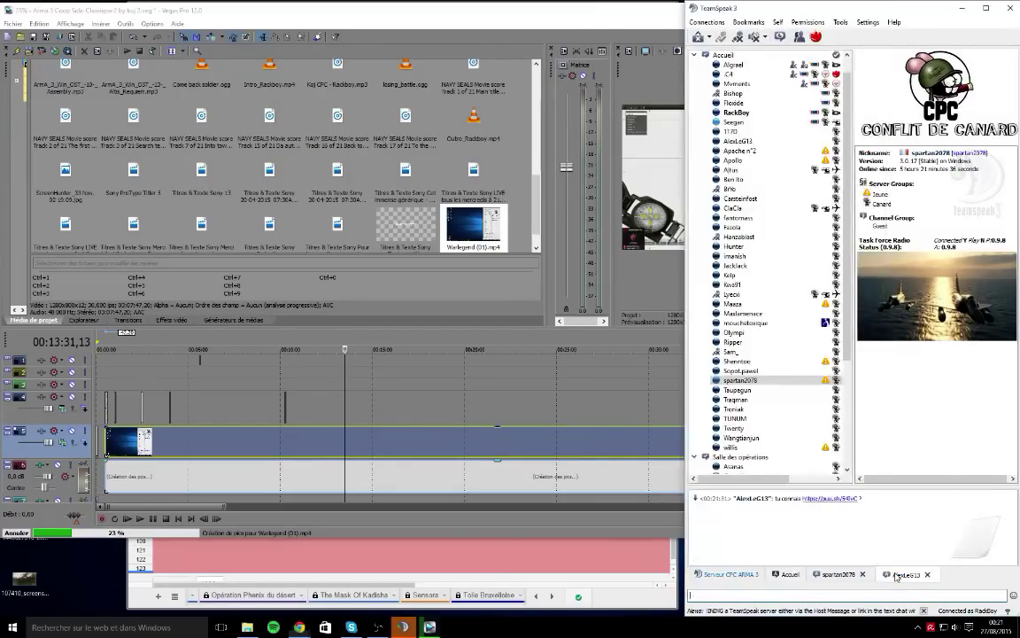
left_click(825, 499)
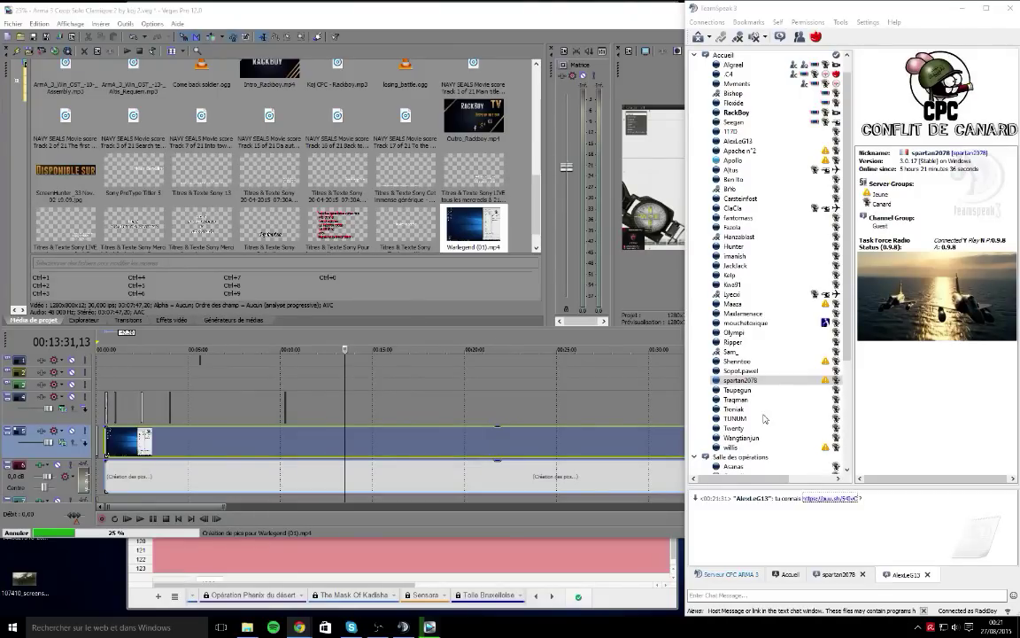
left_click(893, 594)
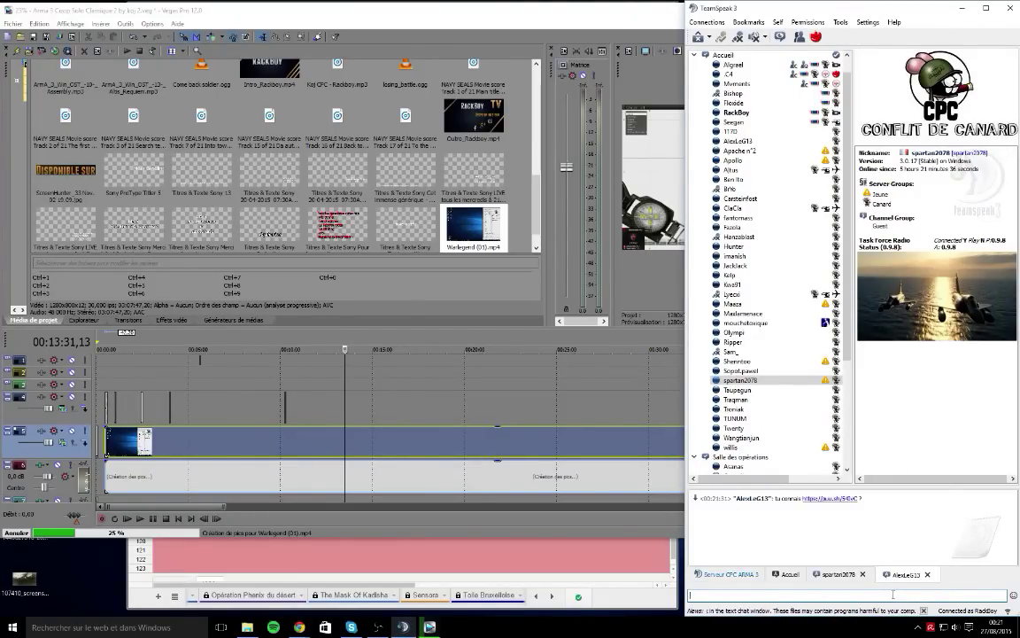
type("oui c aff")
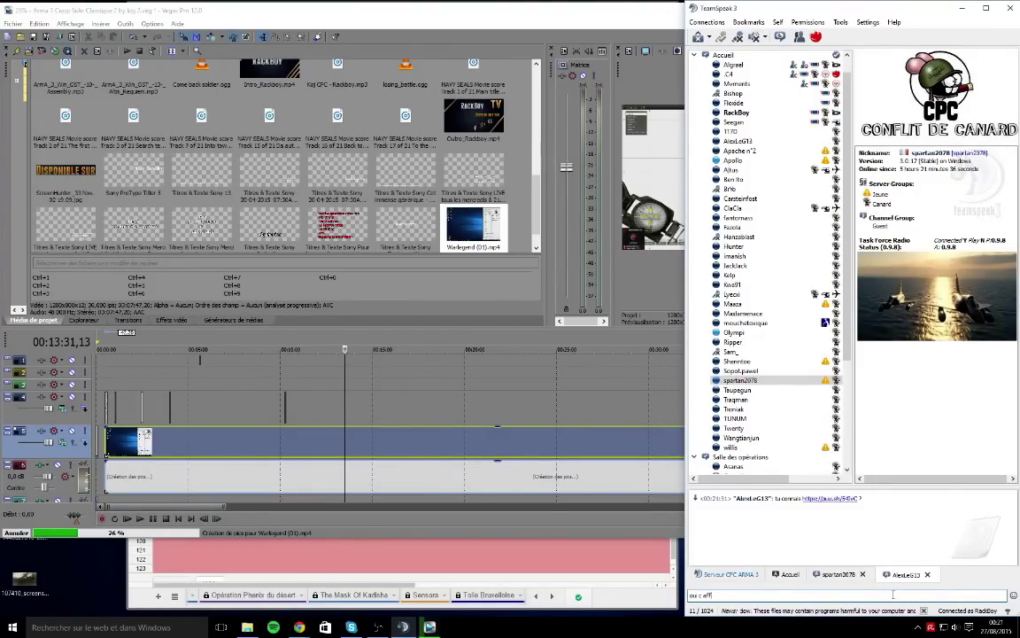
type("reux")
key("Return")
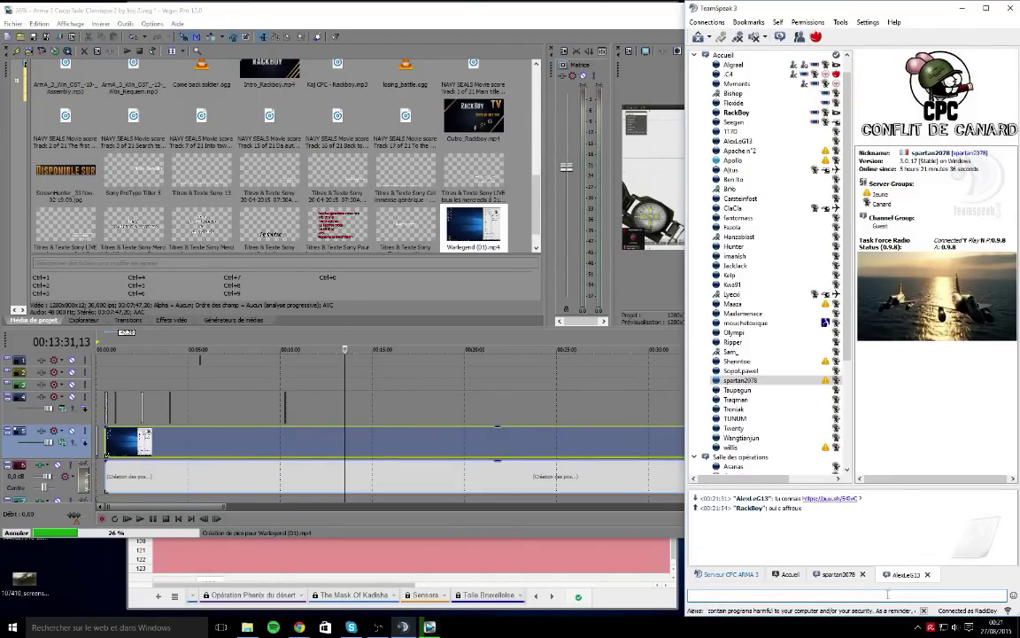
Step: Close both private chat tabs in TeamSpeak
left_click(455, 447)
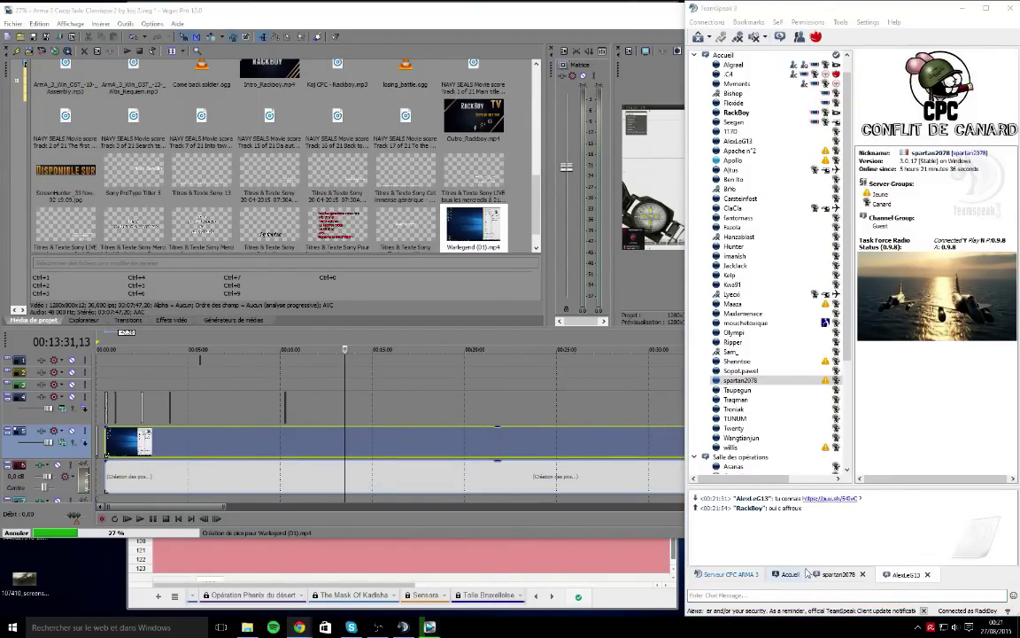
left_click(926, 575)
left_click(862, 576)
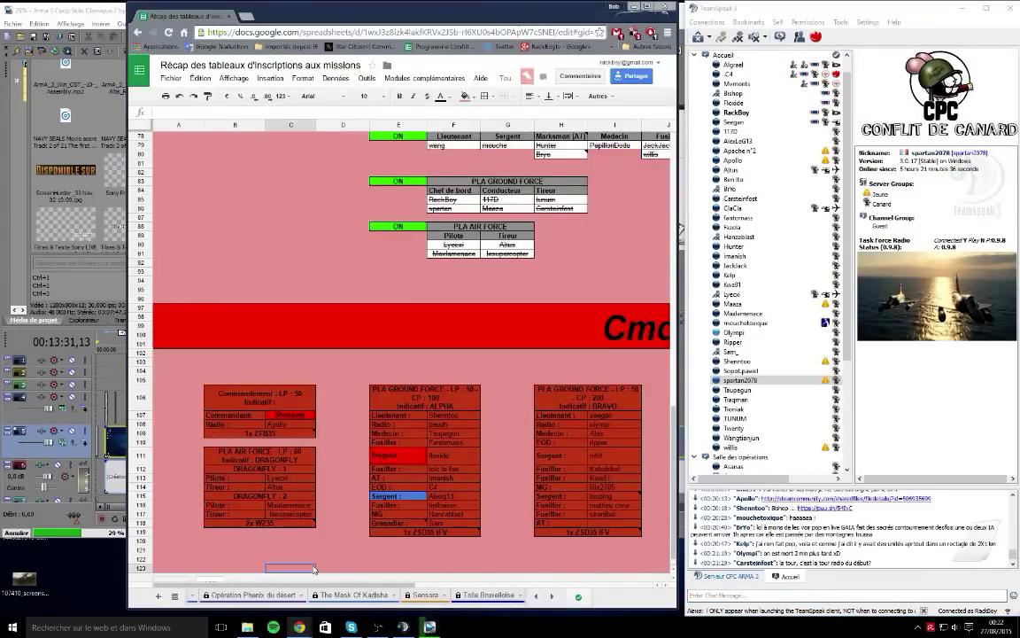
Step: Maximize the mission registration spreadsheet in Chrome, examine the Cmdt squad rosters on the Dragon Rising sheet, and minimize the window
left_click(304, 571)
double_click(550, 7)
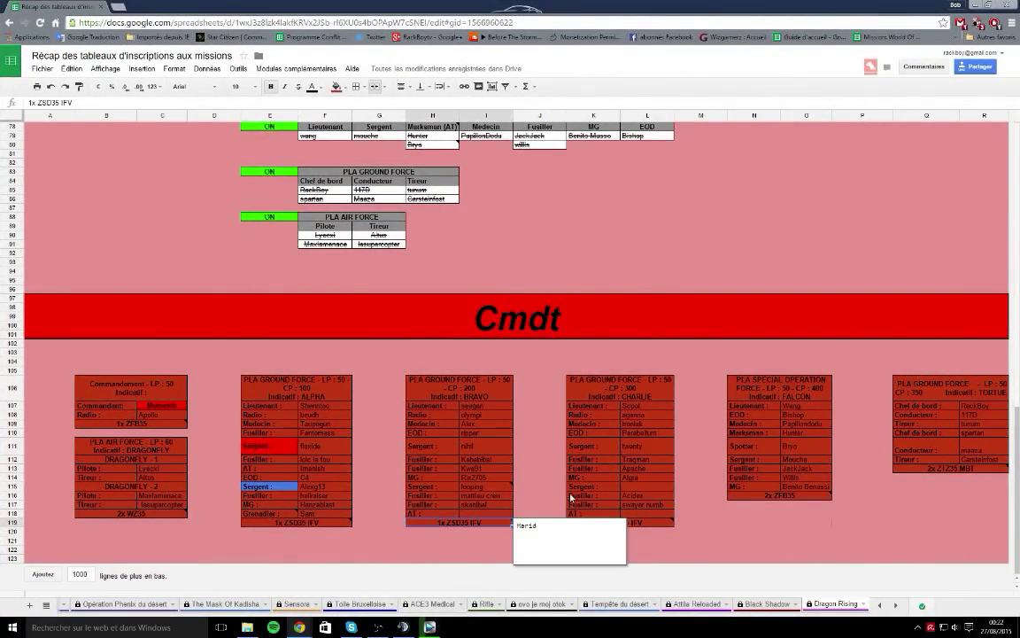
left_click(540, 496)
scroll(559, 468, "up", 1)
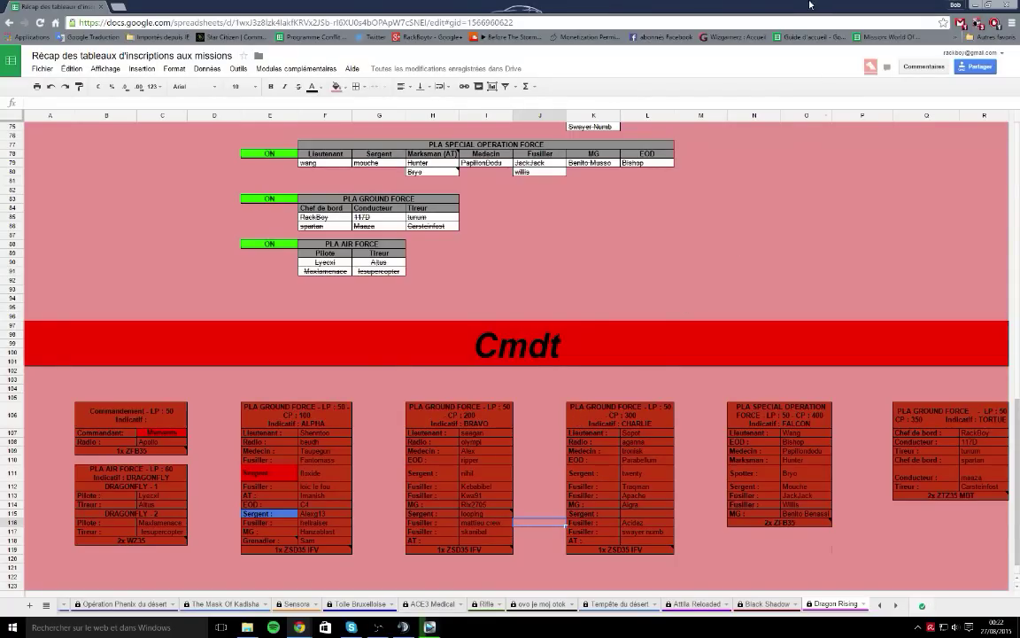
left_click(974, 4)
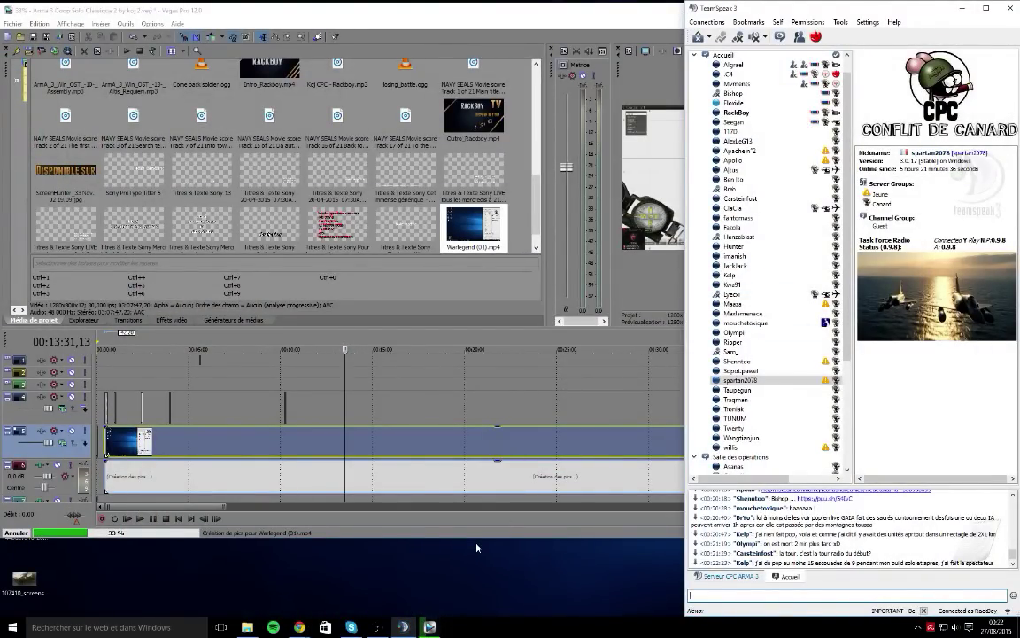
Step: Extend the Vegas Pro window's height down to the taskbar and bring TeamSpeak back in front
left_click_drag(478, 542, 457, 615)
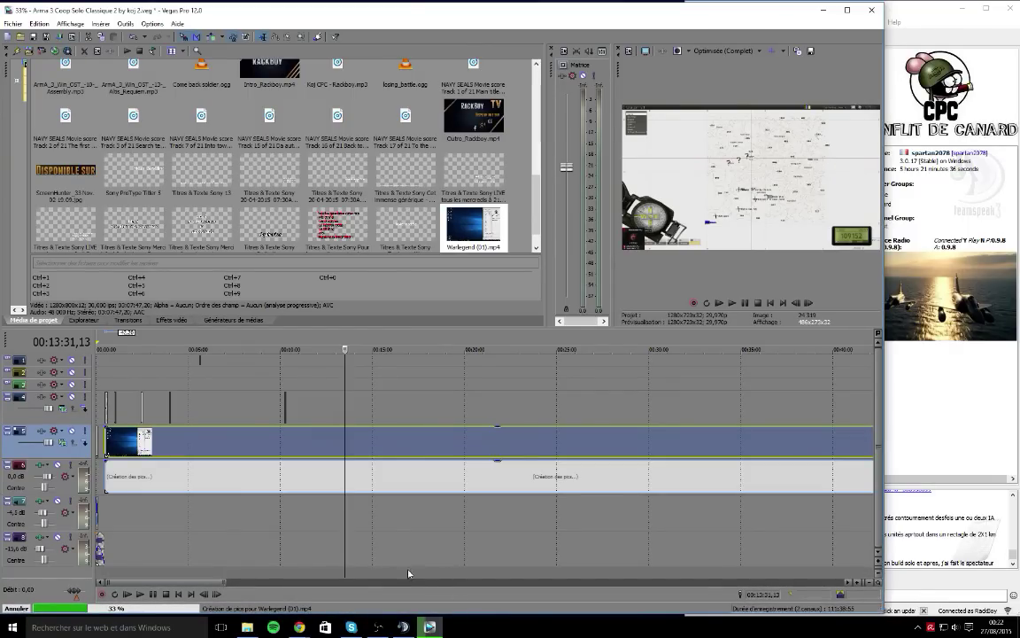
left_click(994, 468)
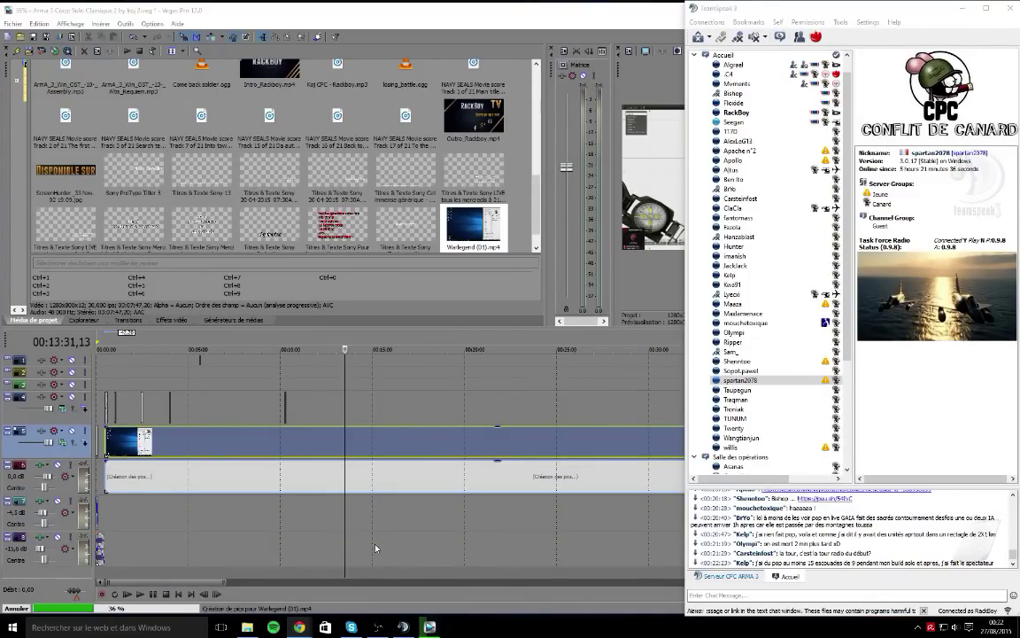
Step: Reopen the mission registration spreadsheet and examine the Dragon Rising equipment tables, sign-up lists and squad rosters
mouse_move(300, 627)
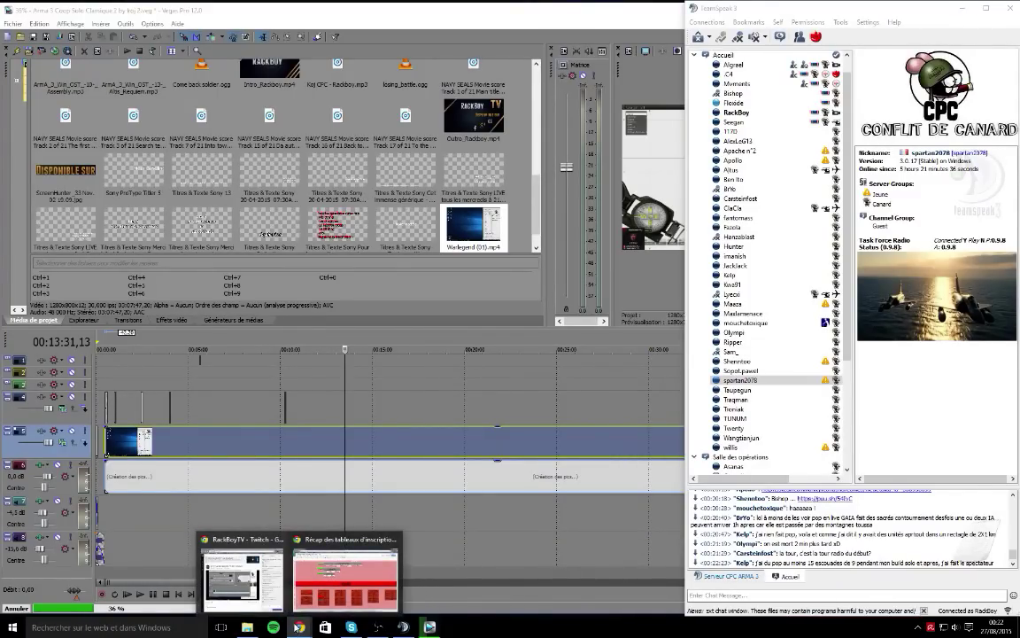
mouse_move(390, 544)
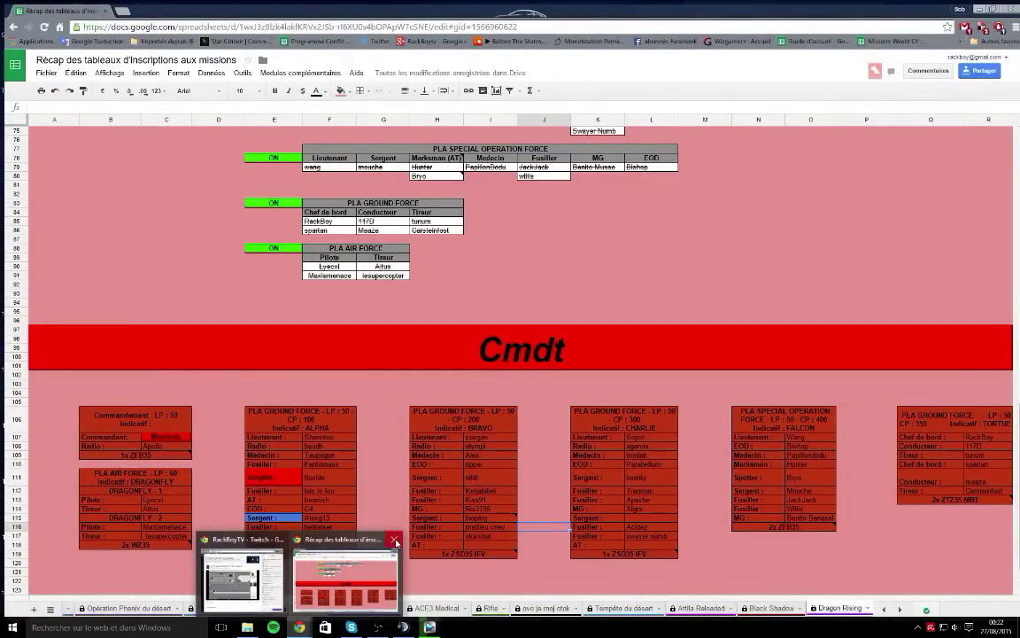
left_click(393, 546)
scroll(585, 535, "up", 5)
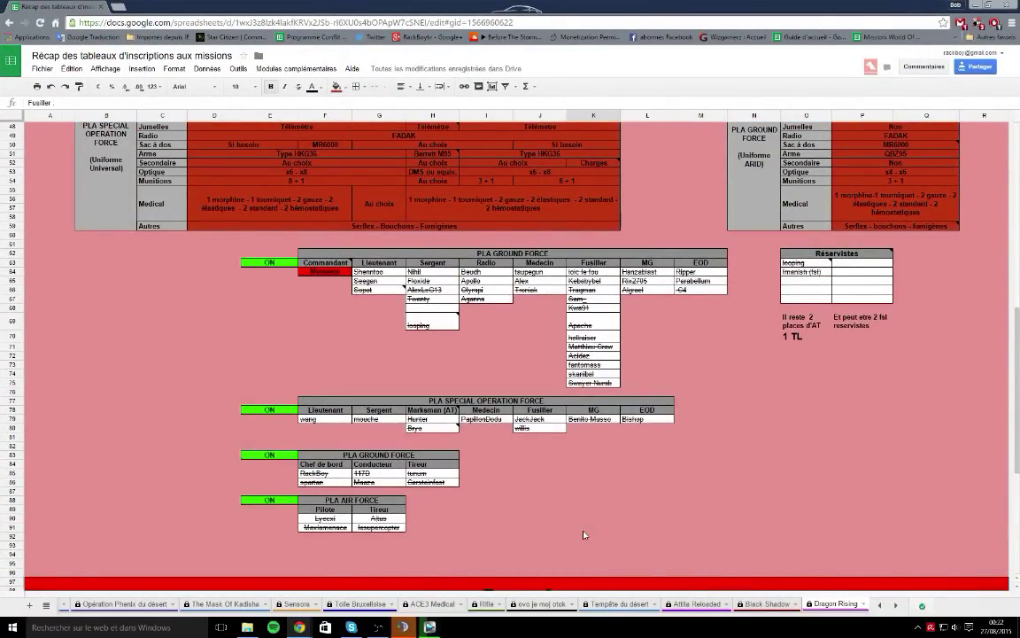
scroll(584, 534, "up", 4)
scroll(584, 534, "up", 2)
scroll(584, 534, "down", 6)
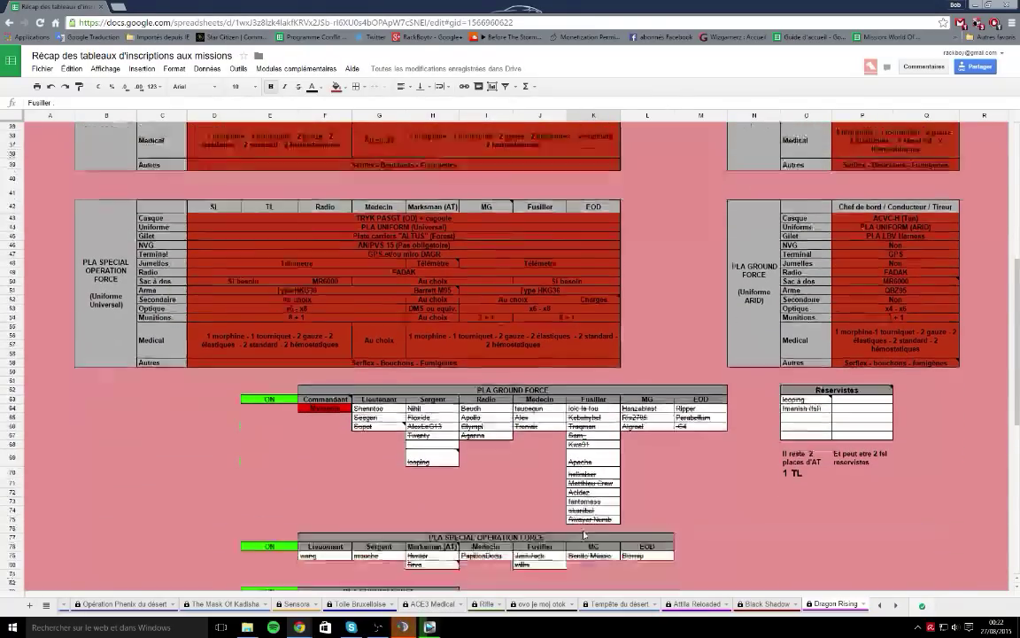
scroll(584, 534, "down", 8)
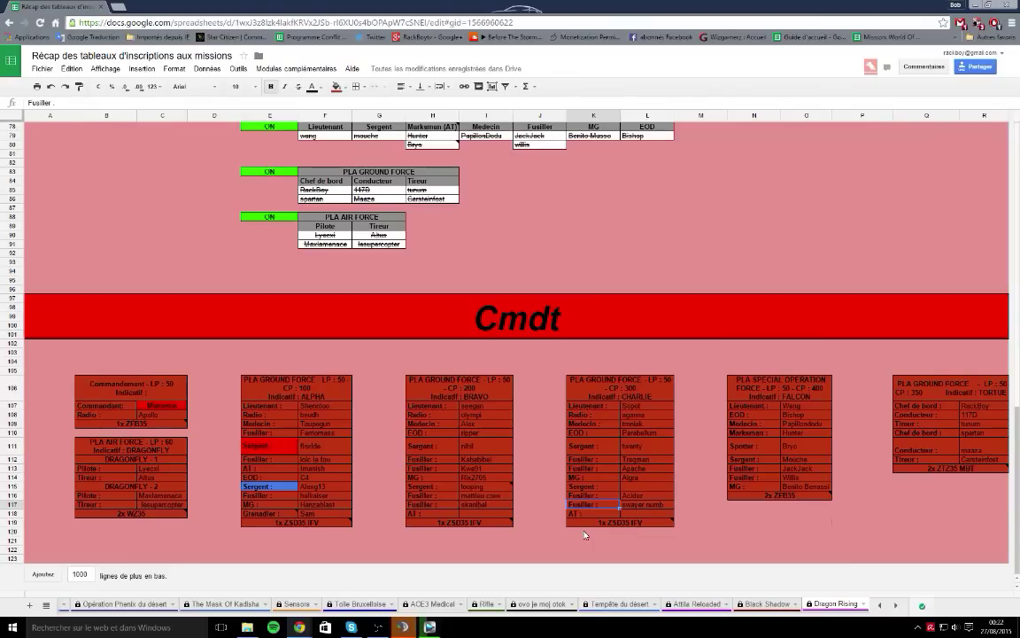
Step: Switch to TeamSpeak and read the latest messages in the Accueil channel chat
key("alt+Tab")
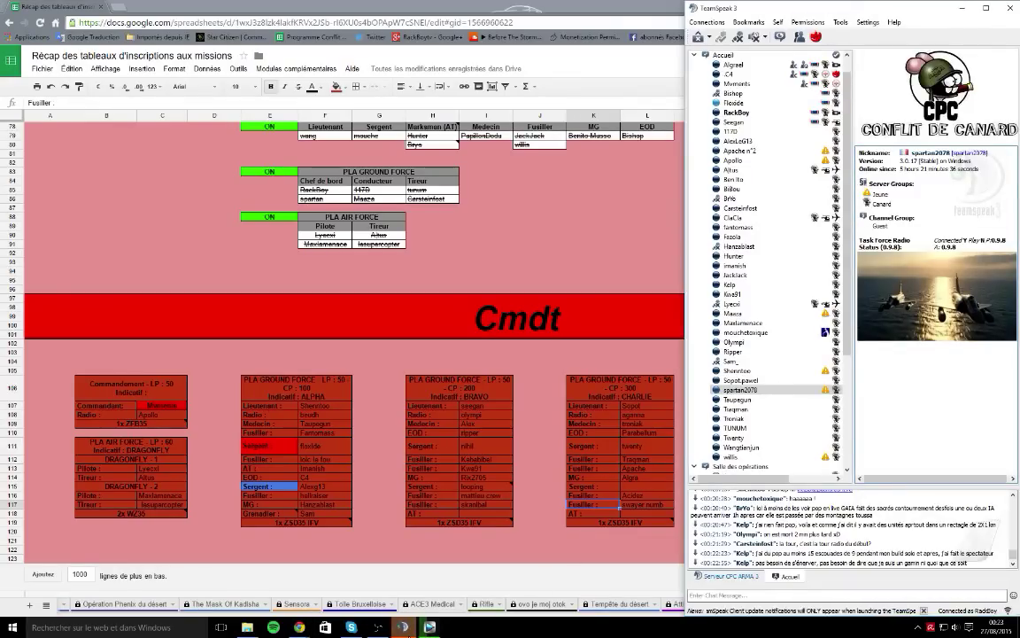
left_click(499, 543)
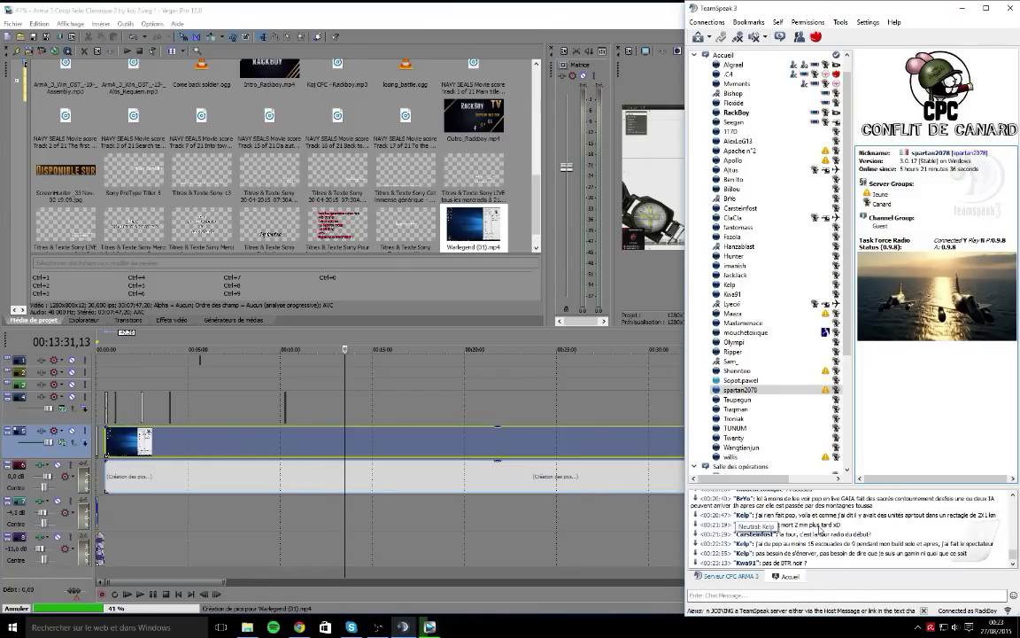
scroll(814, 530, "up", 3)
scroll(816, 529, "down", 3)
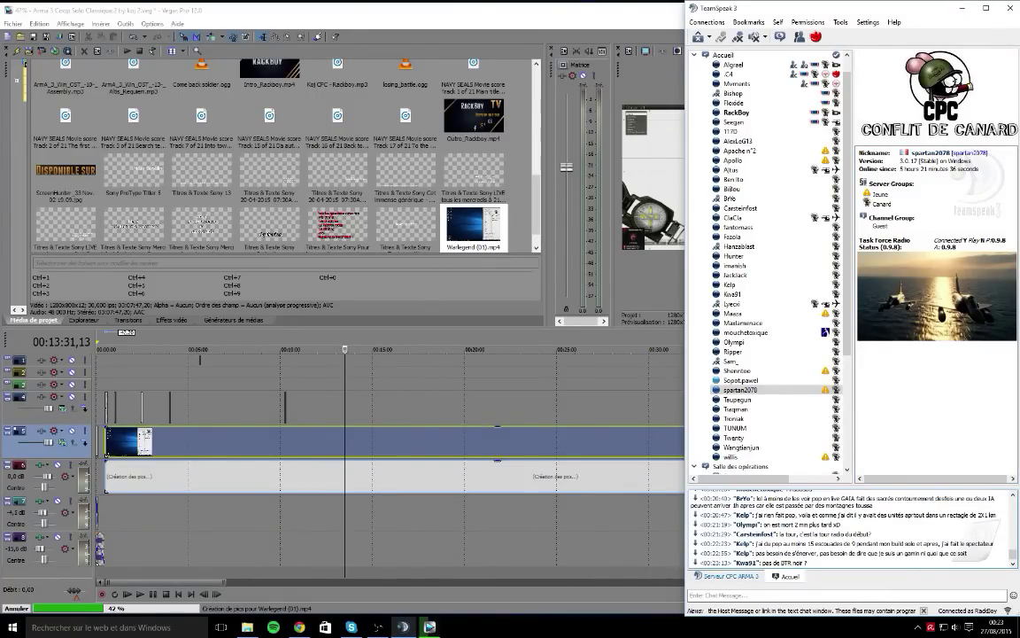
left_click(300, 626)
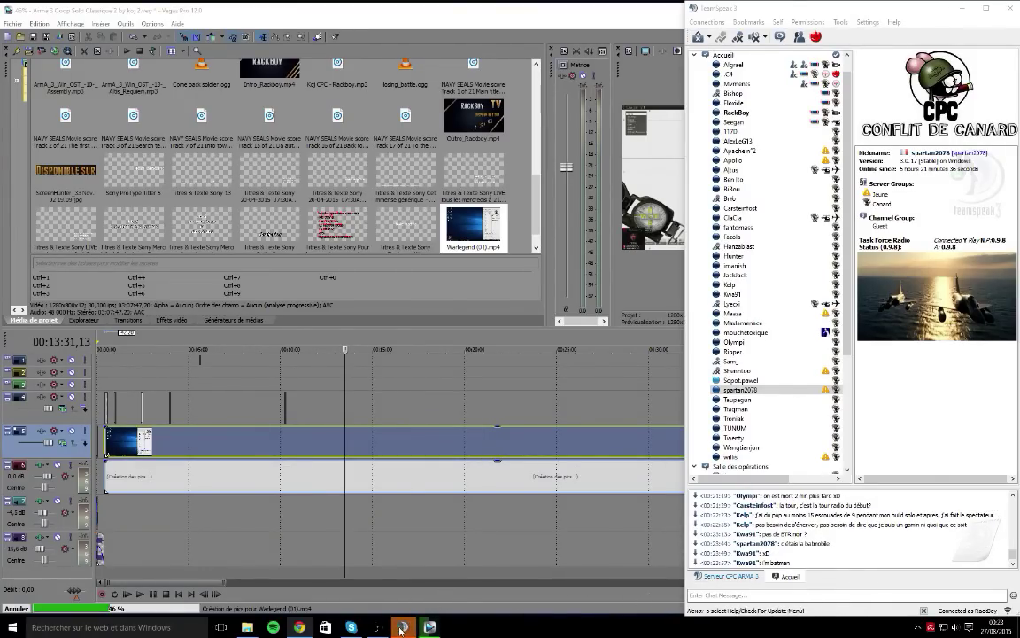
mouse_move(403, 626)
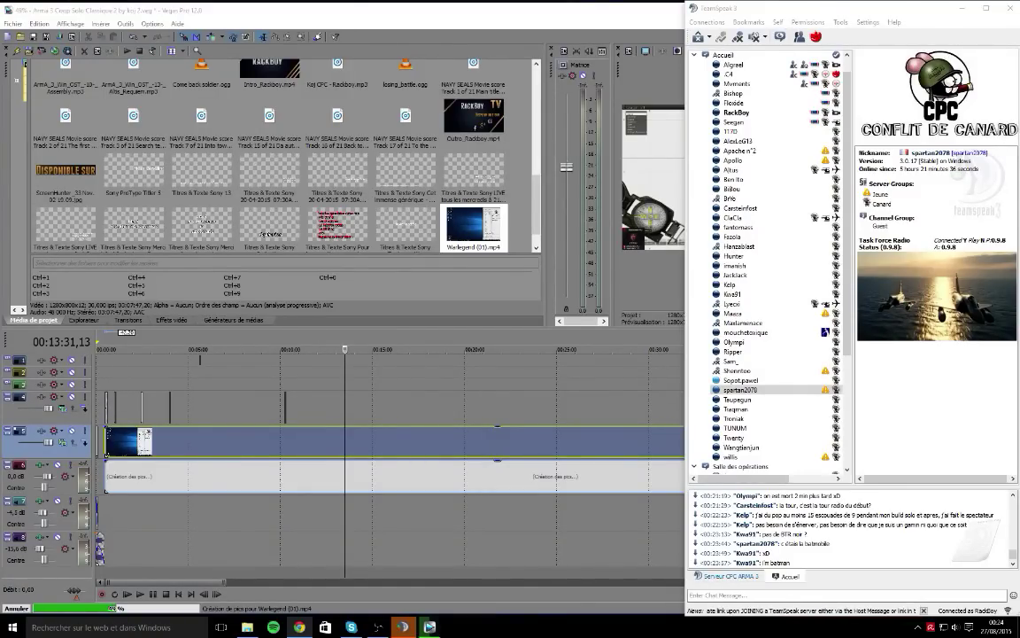
left_click(396, 550)
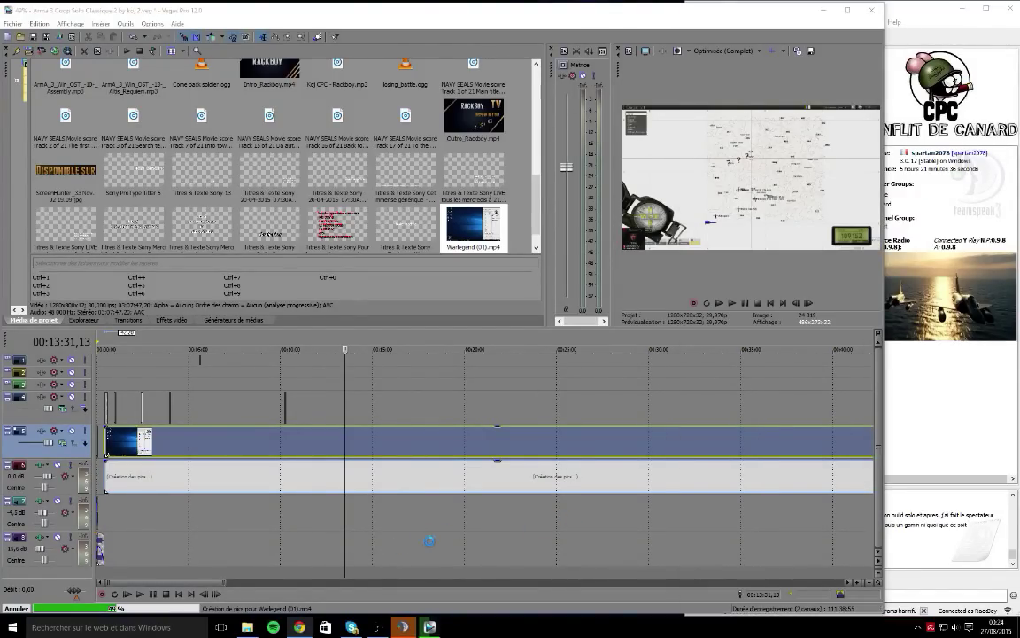
right_click(437, 620)
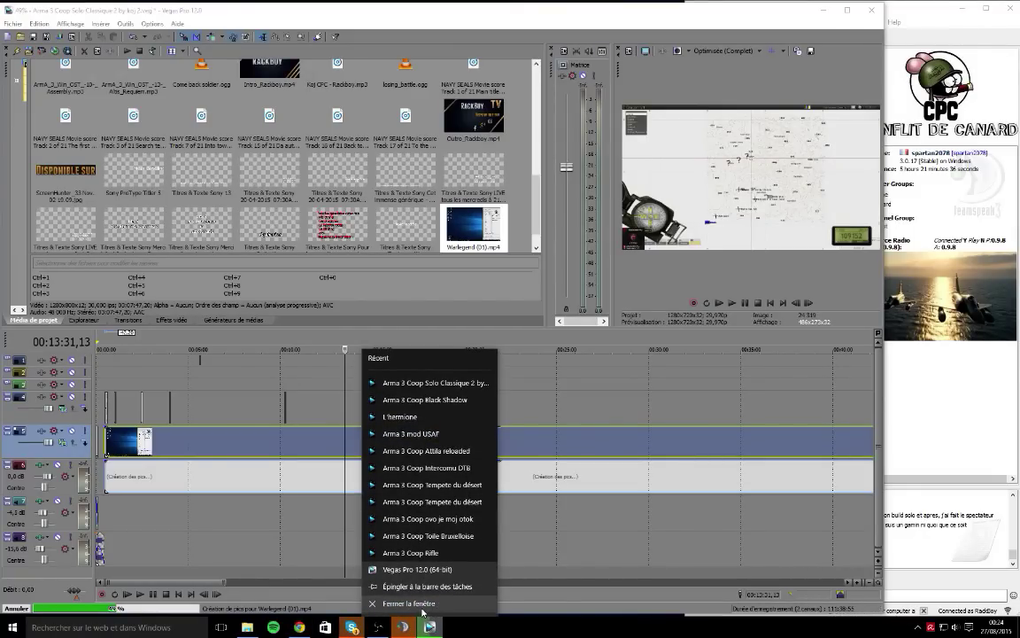
left_click(403, 596)
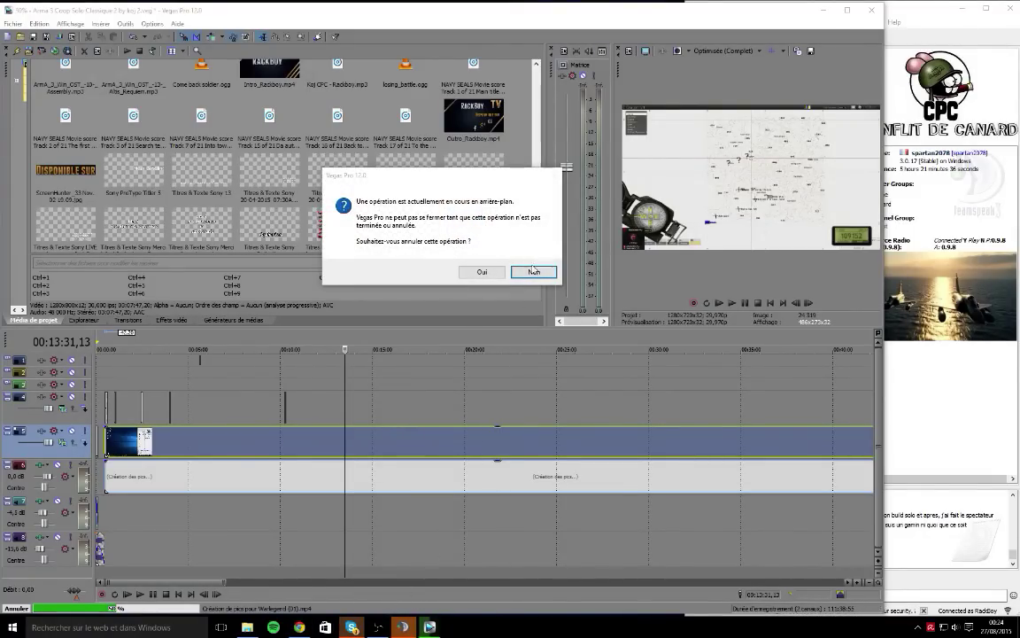
left_click(532, 271)
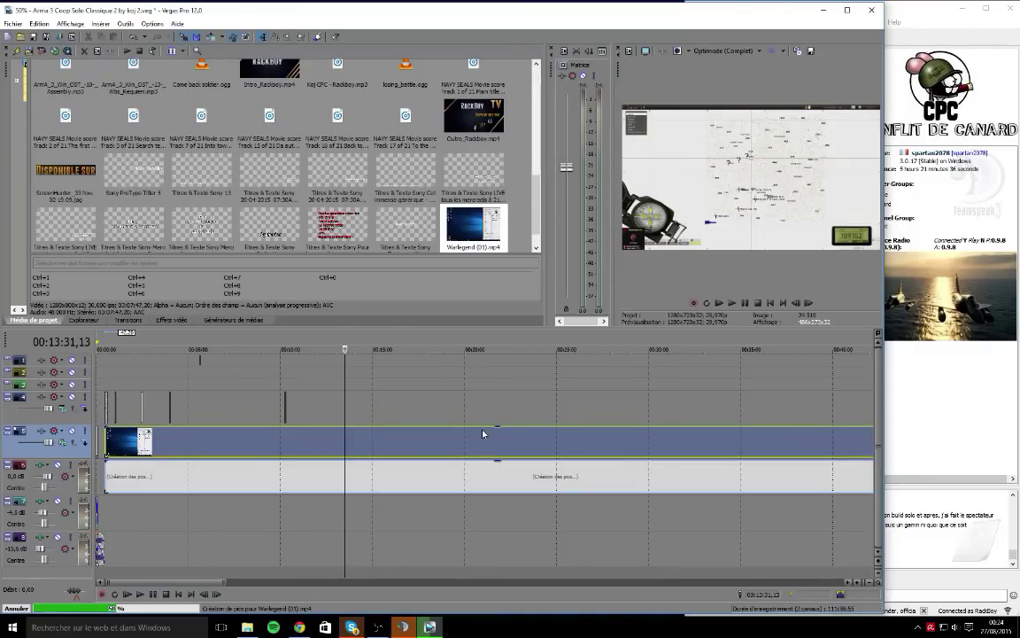
Step: Select the timeline range from about 00:16:22,21 to 00:21:09,28 in Vegas Pro
left_click_drag(398, 433, 486, 431)
Step: Open the Windows task manager and sort the processes by processor usage
key("ctrl+shift+Escape")
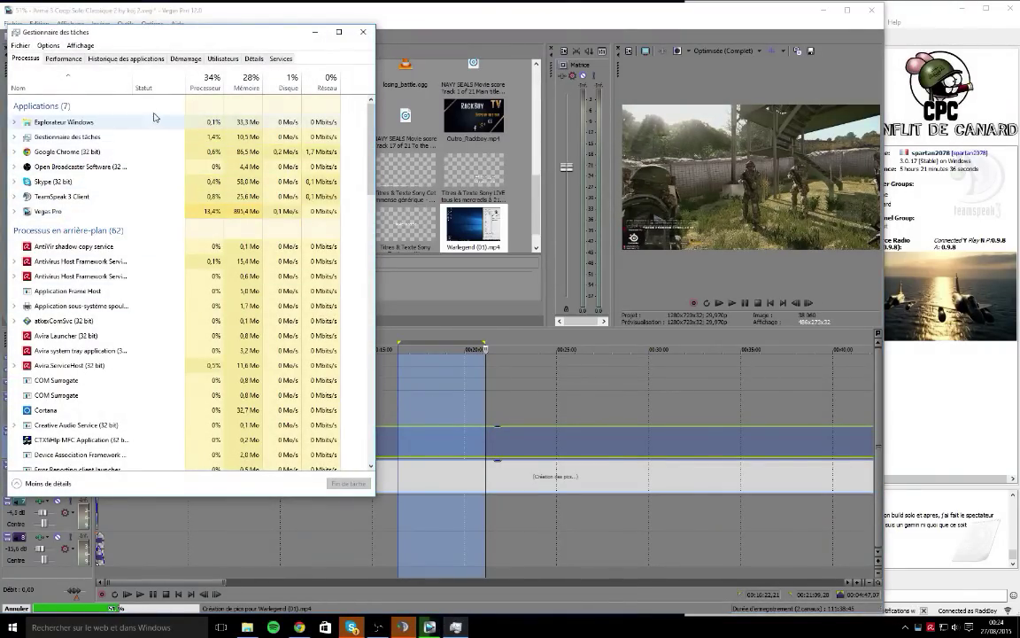
left_click(195, 82)
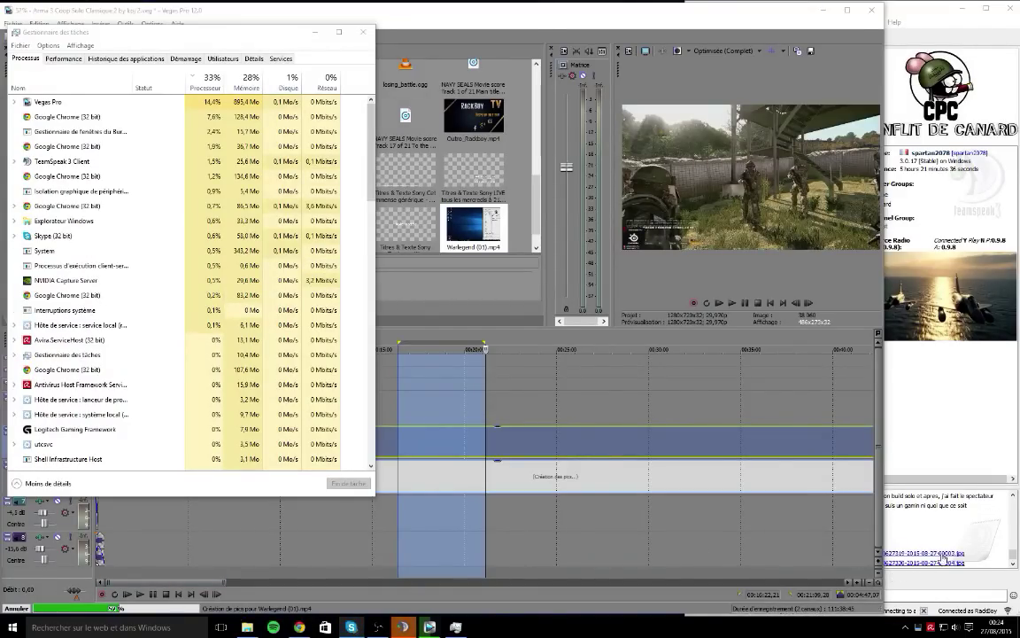
Step: Bring TeamSpeak to the front and open the 00003 and 00004 screenshot links shared in the Accueil chat
left_click(912, 629)
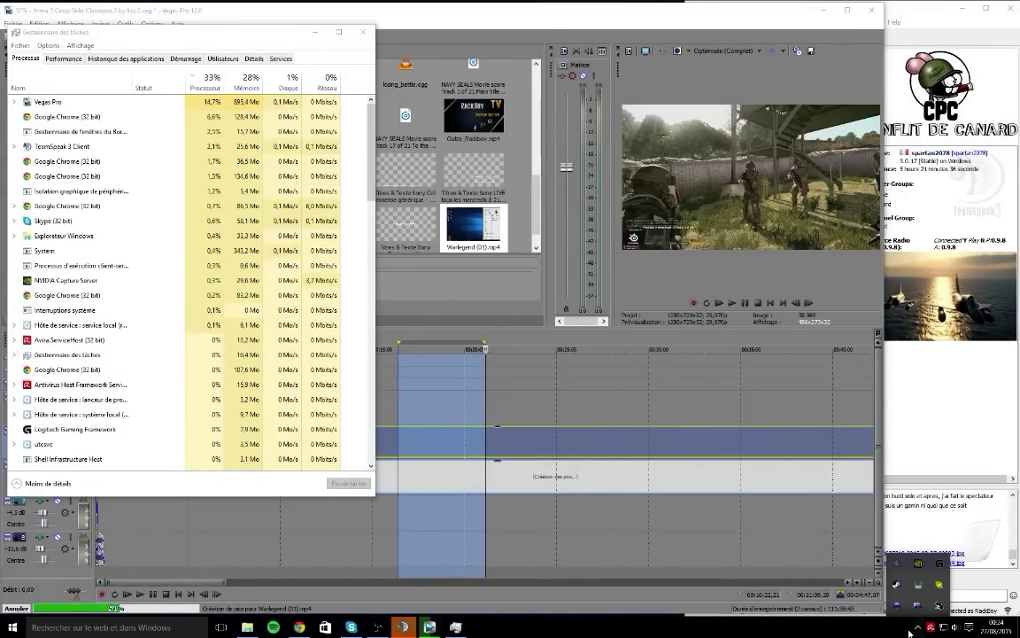
left_click(897, 584)
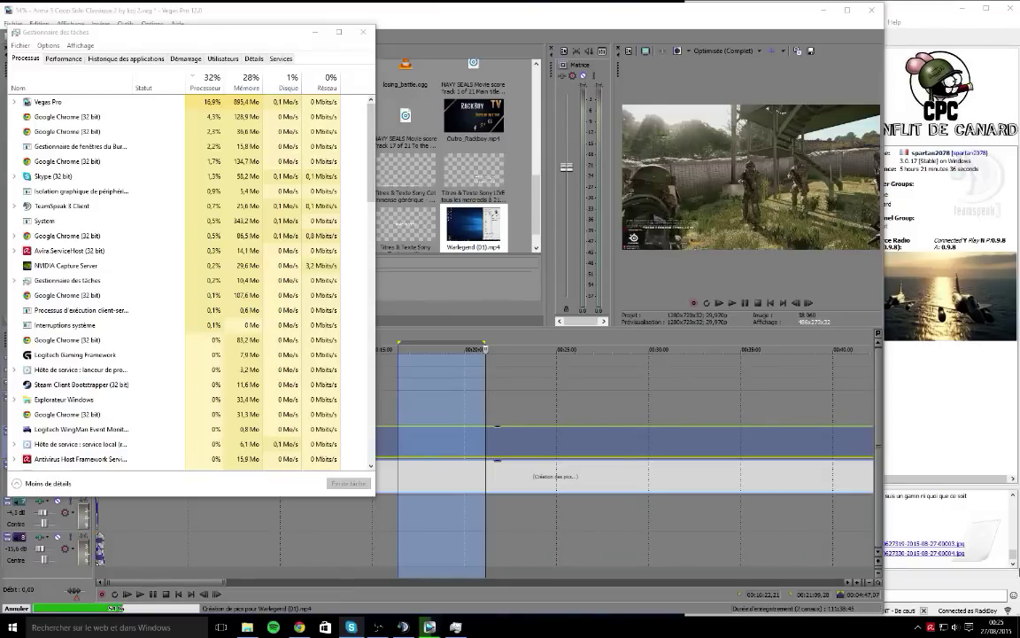
left_click(934, 469)
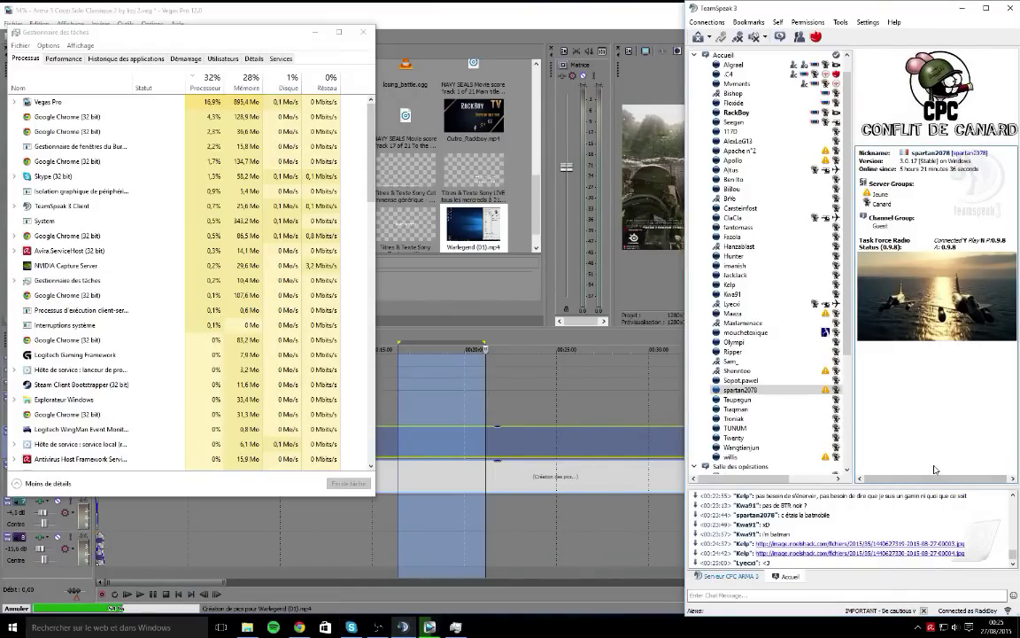
left_click(899, 553)
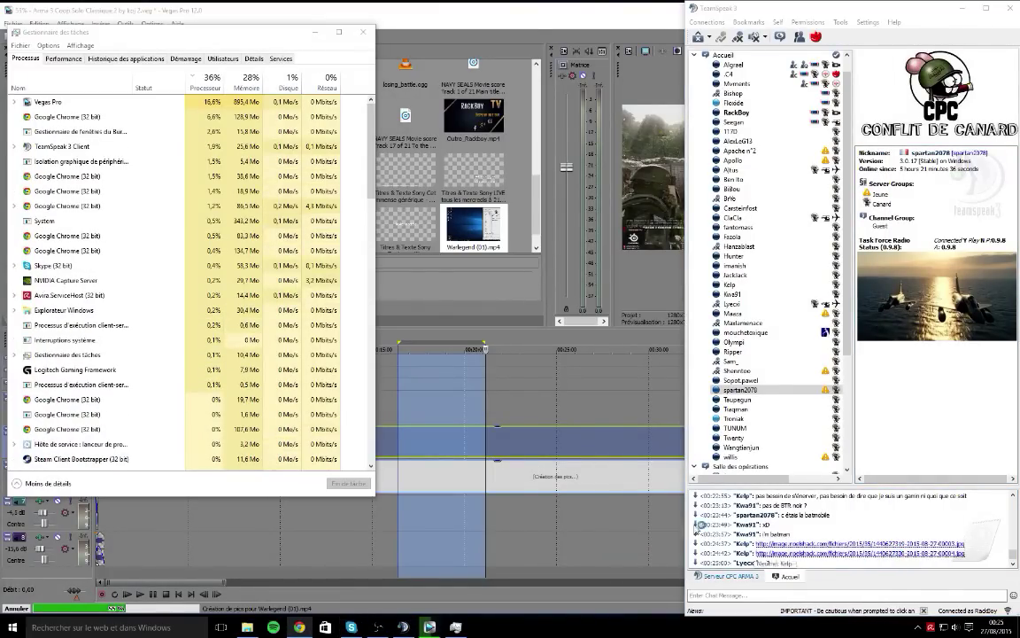
Step: Minimise the task manager and Vegas Pro windows and reposition the ArmA 3 folder window on the desktop
left_click(316, 32)
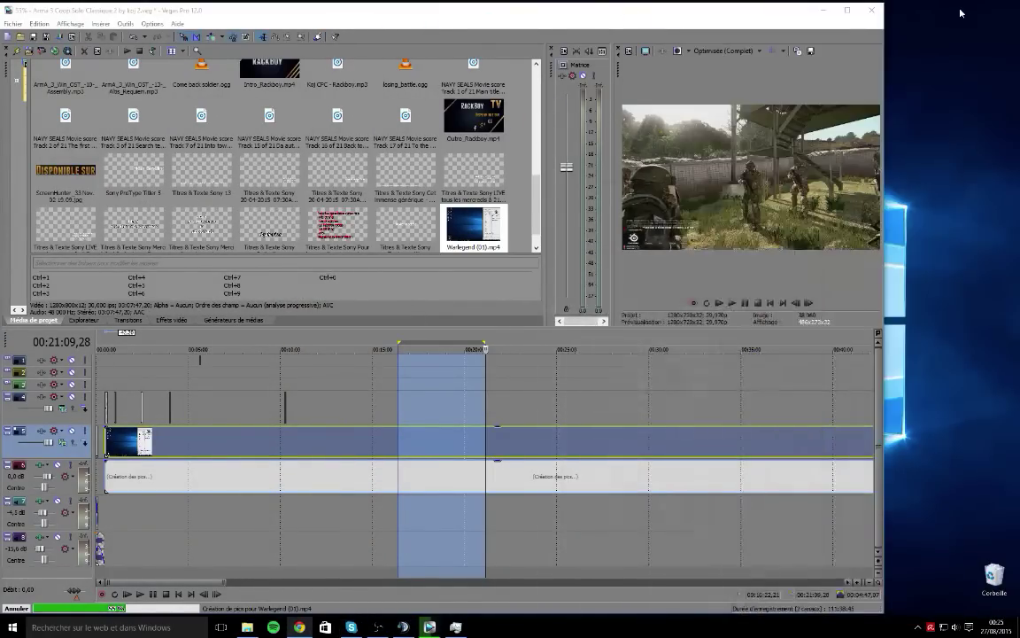
left_click(825, 12)
left_click_drag(398, 69, 540, 55)
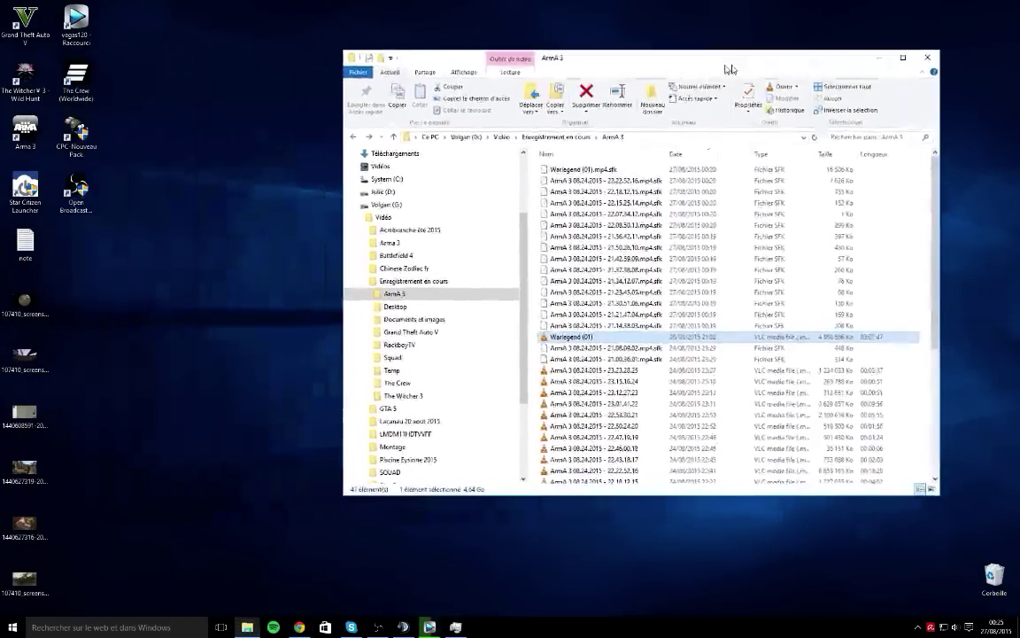
Step: Switch to Chrome and merge the window with the 00003 screenshot into the 00004 window as a second tab
key("alt+Tab")
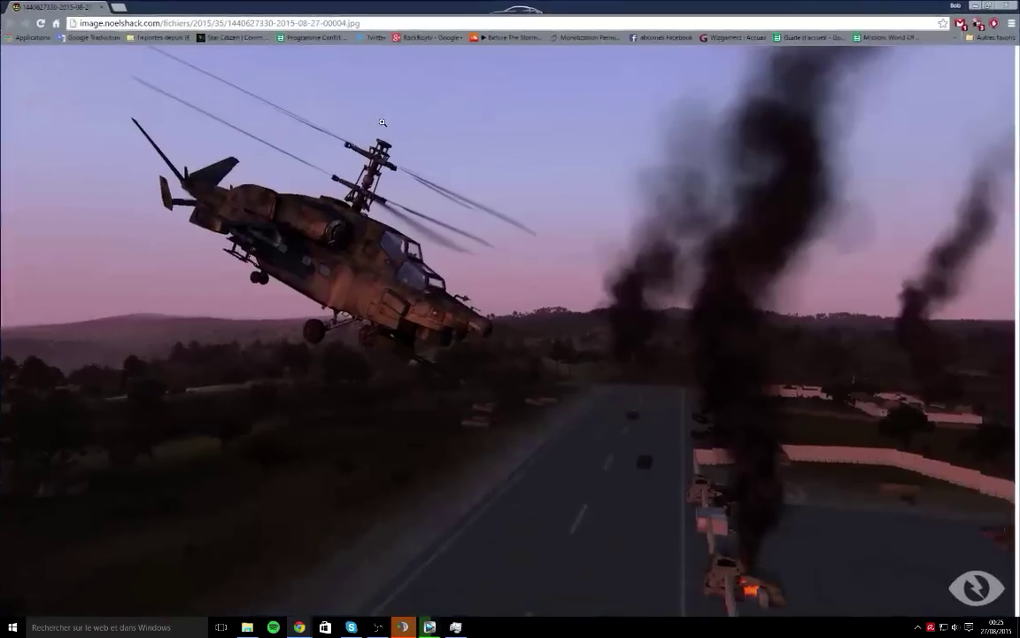
key("alt+Tab")
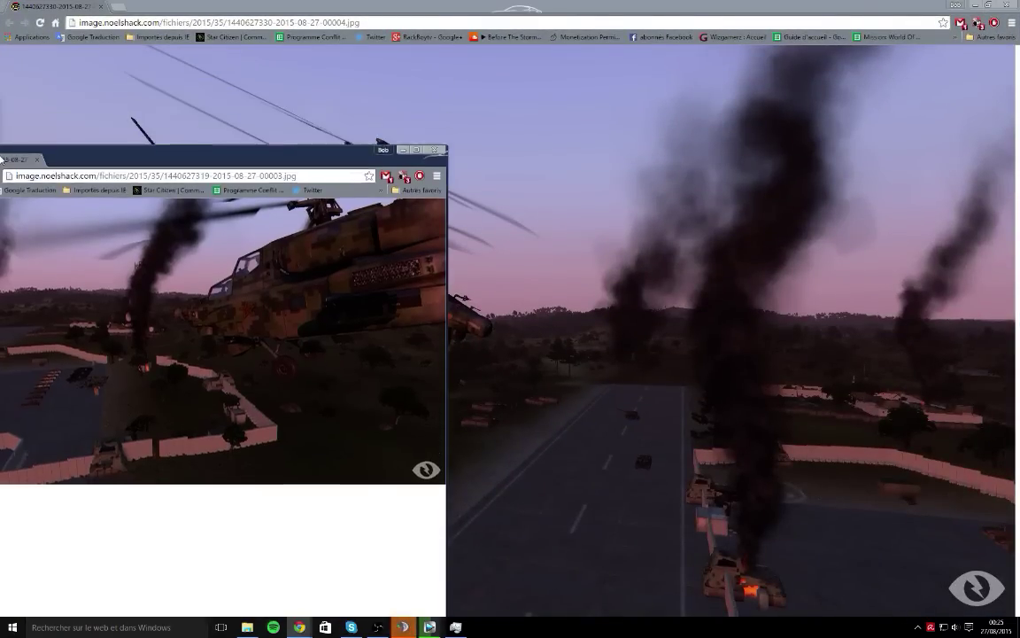
left_click_drag(265, 37, 158, 6)
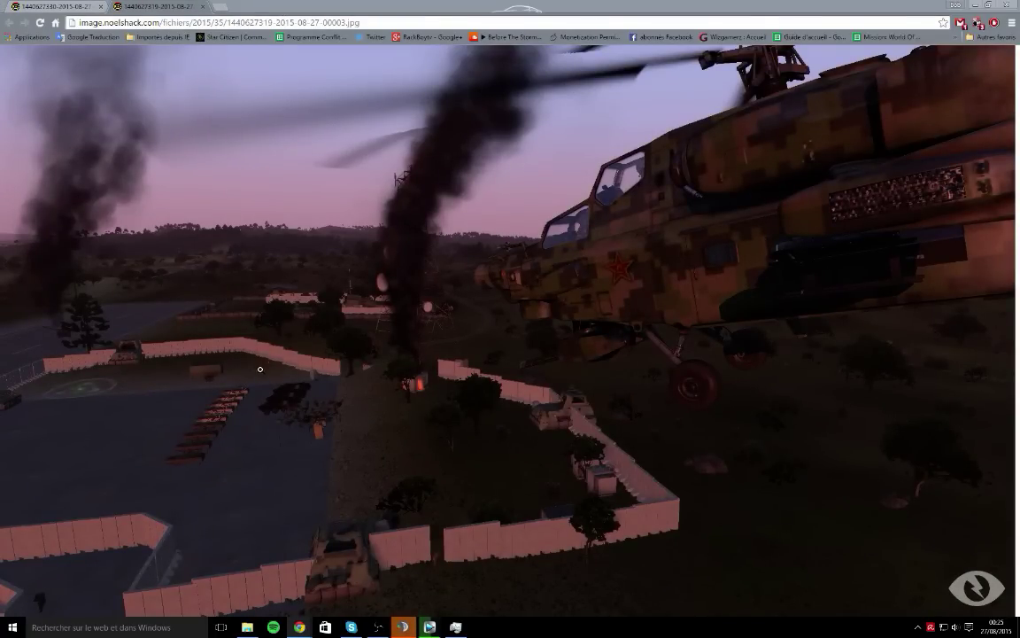
right_click(257, 270)
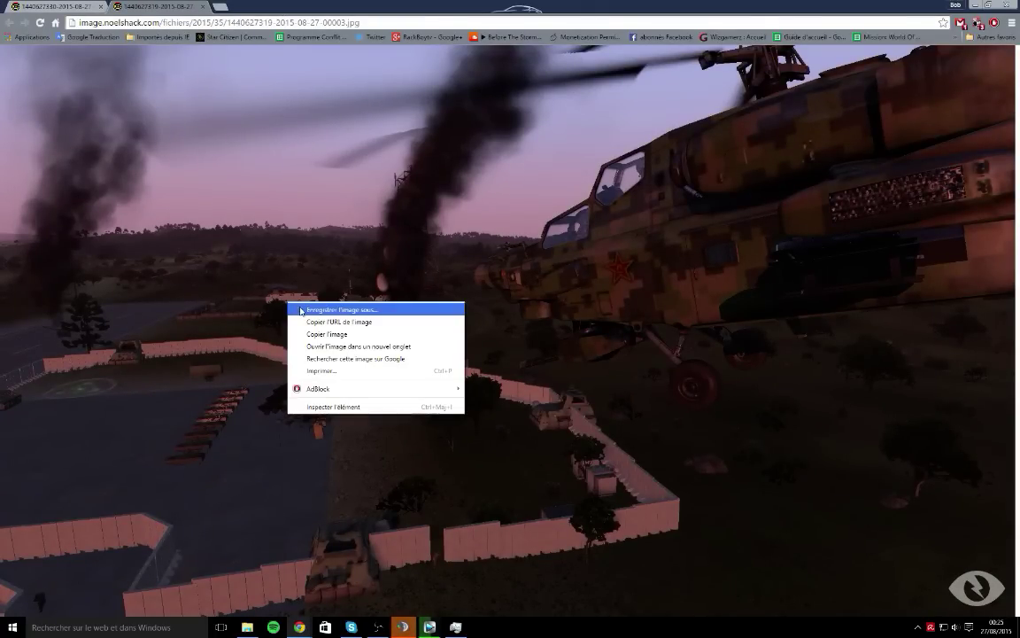
key("Escape")
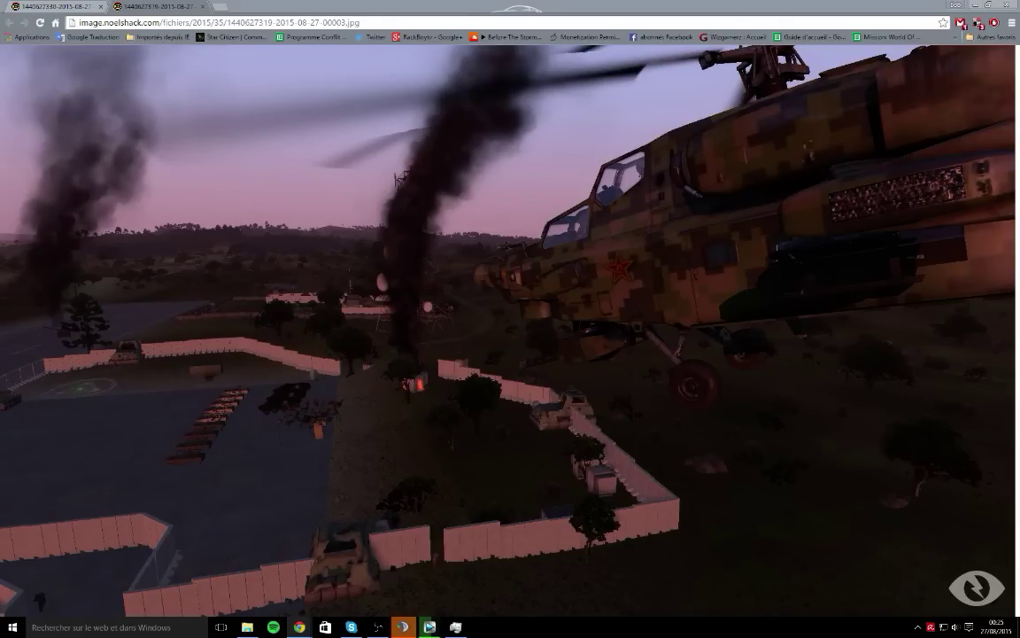
right_click(386, 322)
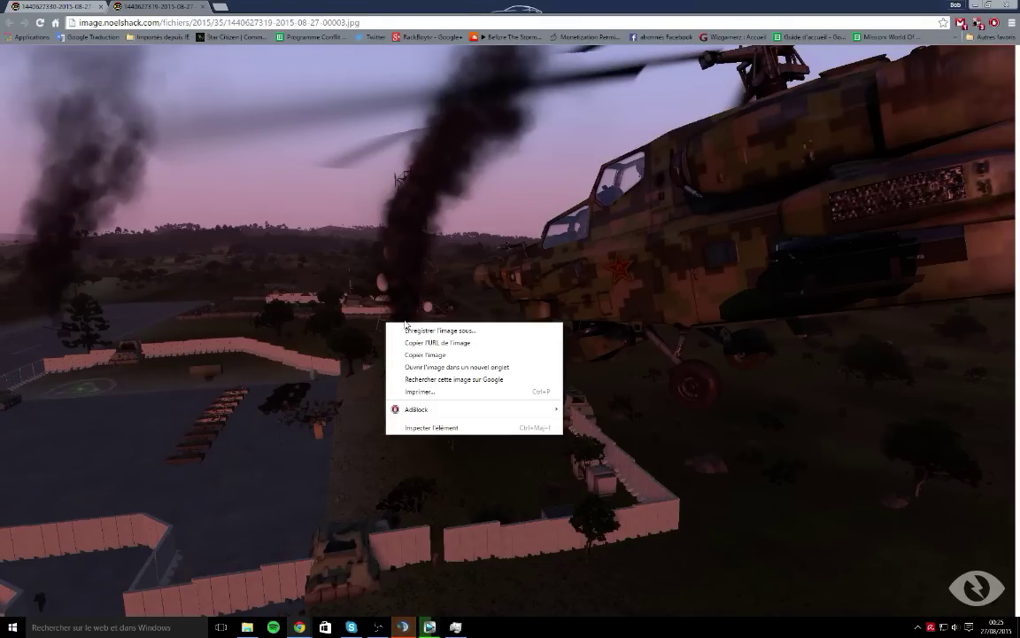
left_click(415, 331)
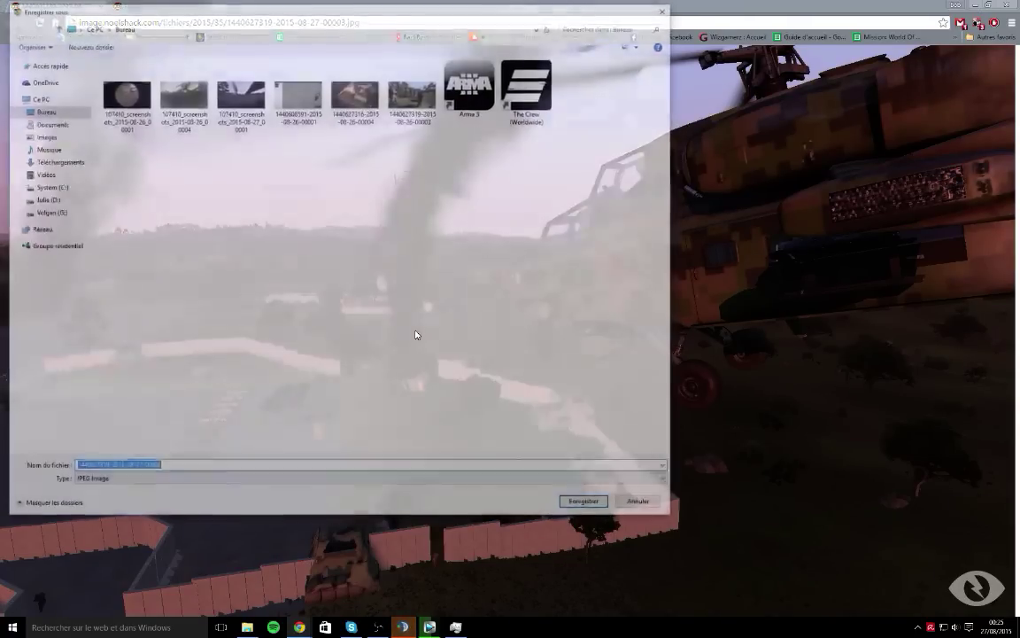
left_click(587, 503)
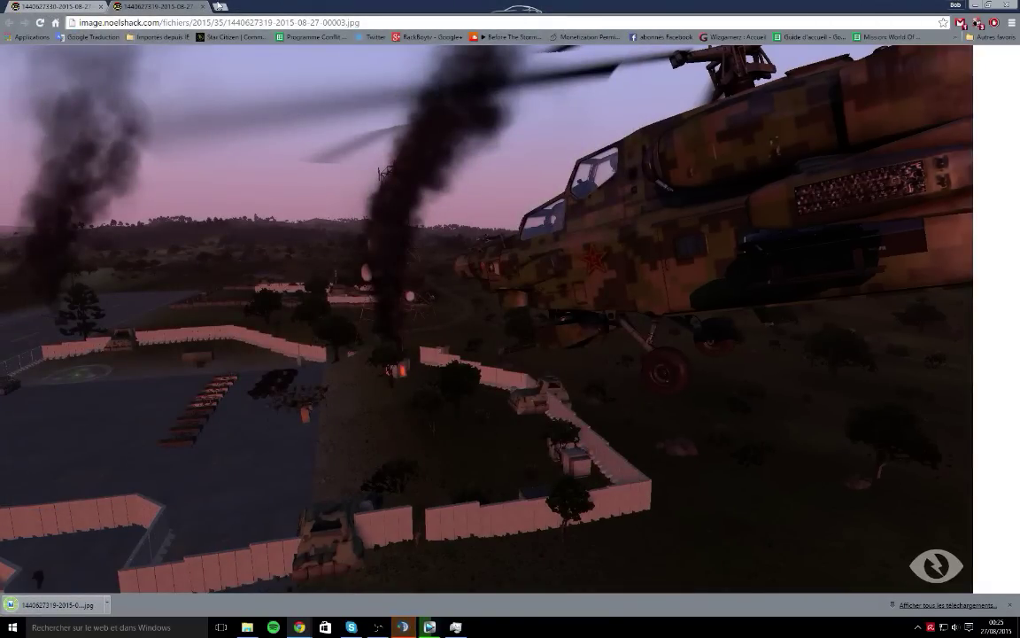
left_click(196, 7)
right_click(367, 234)
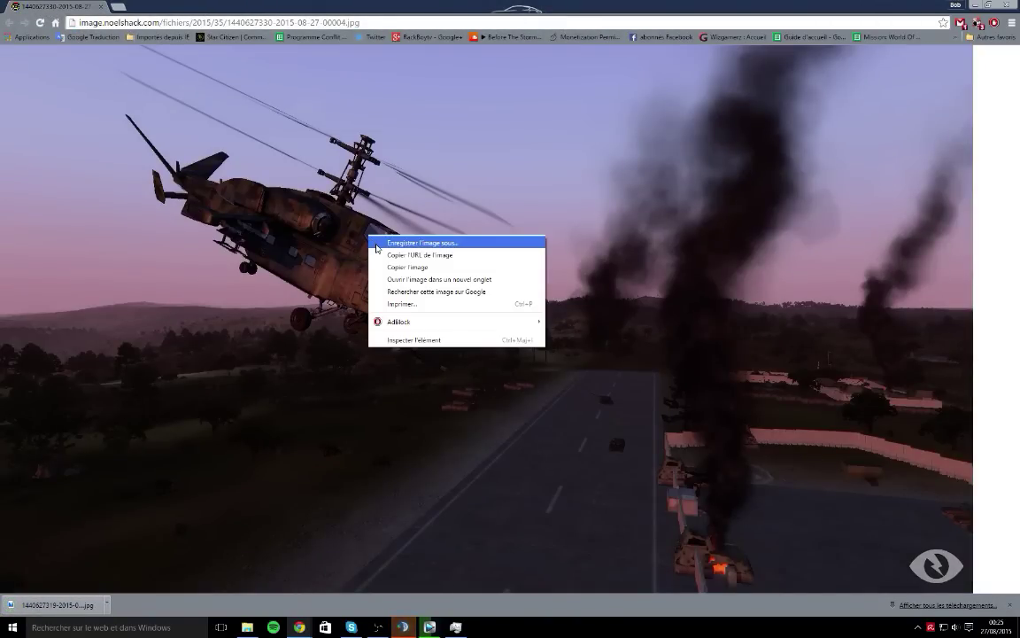
left_click(390, 239)
left_click(587, 504)
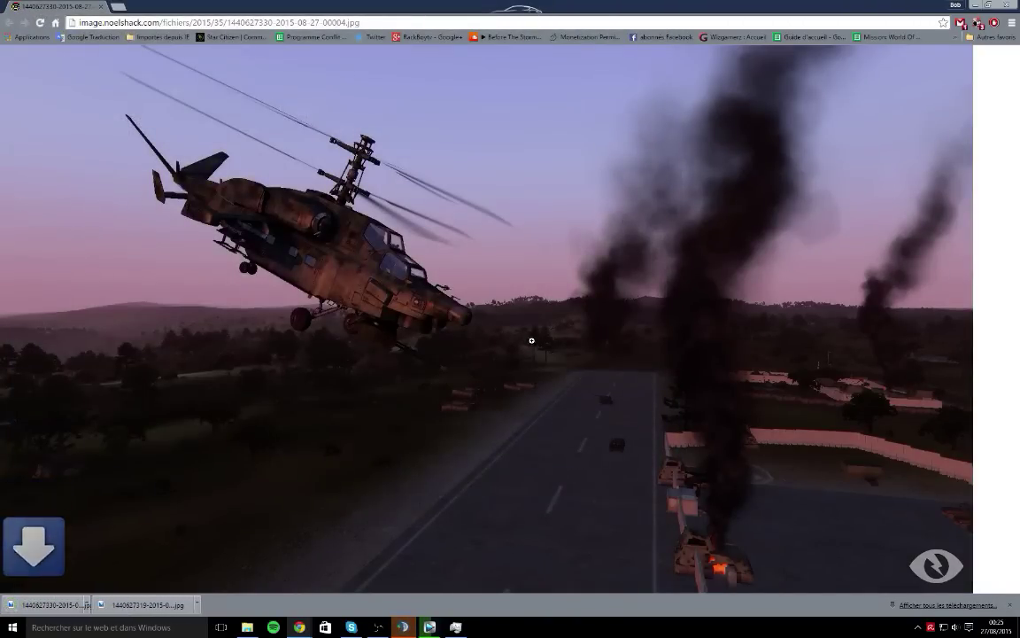
left_click(102, 8)
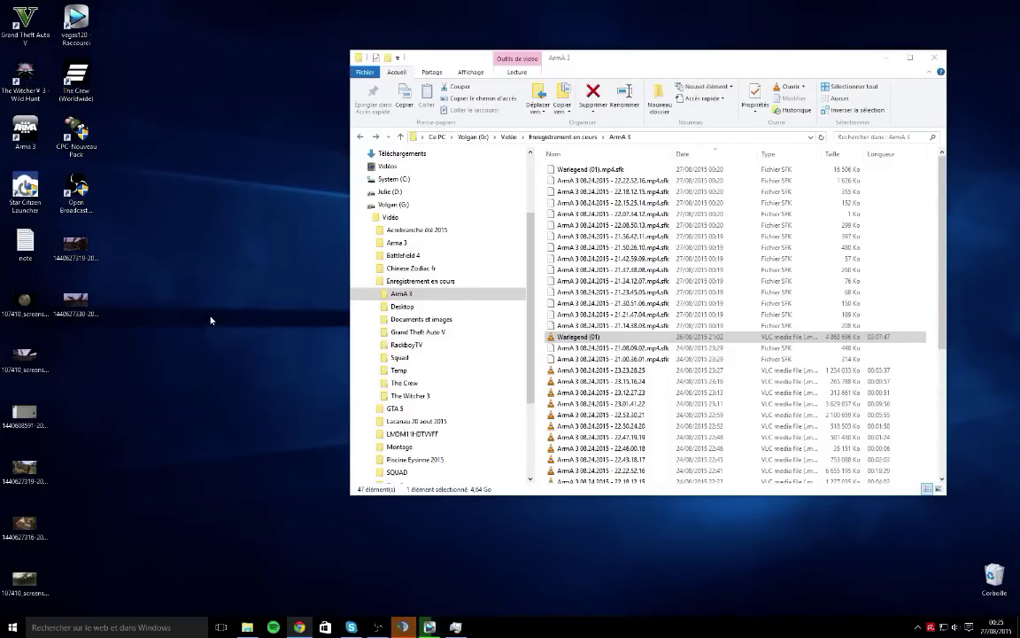
Step: Check the process load in the task manager beside the ArmA 3 folder window, and close the task manager
left_click(454, 630)
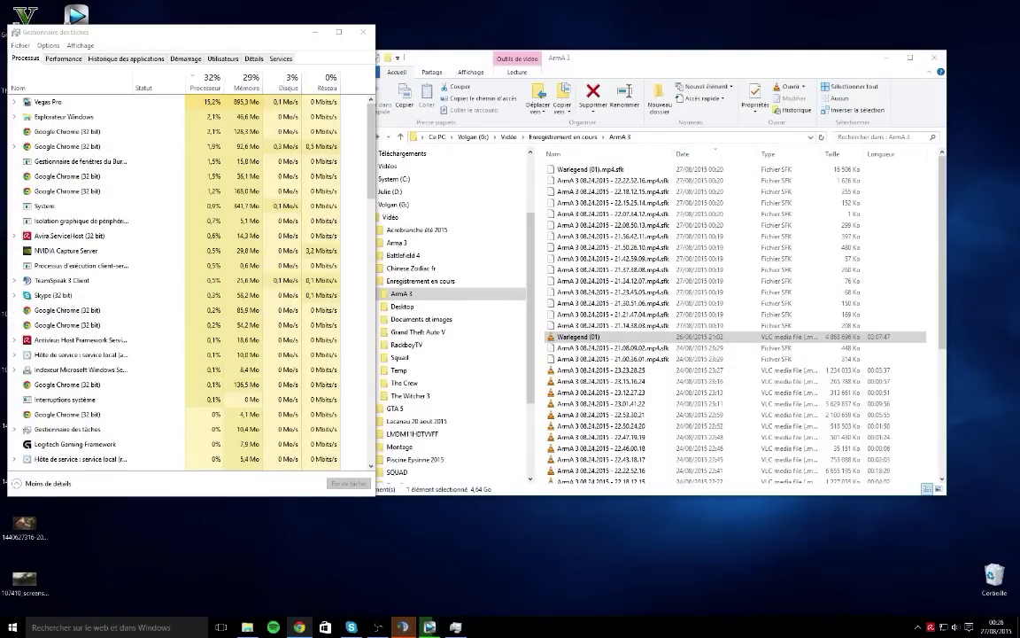
left_click(886, 61)
left_click(247, 627)
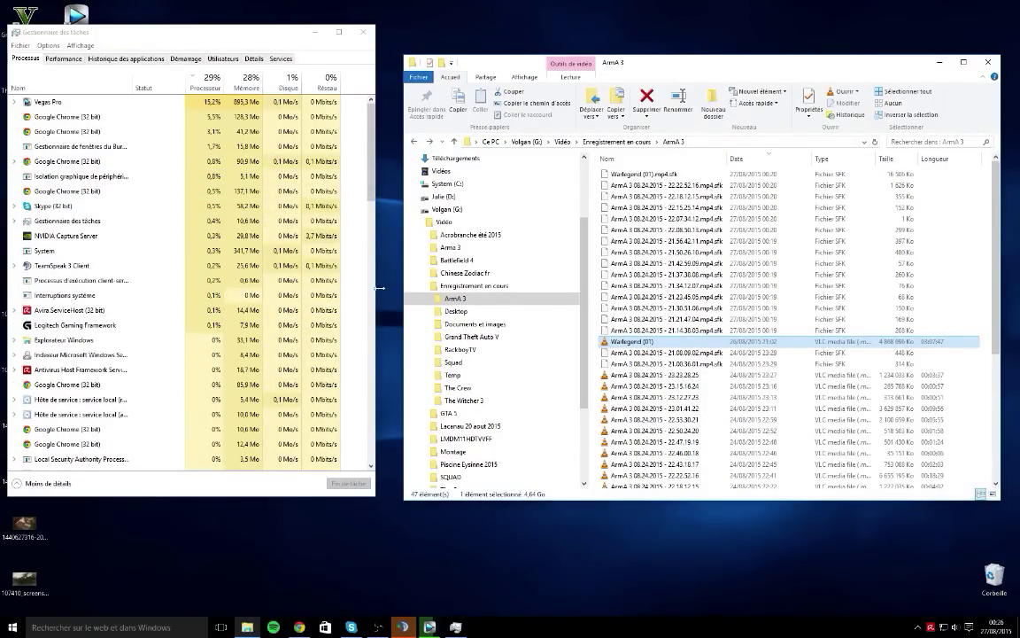
left_click(363, 32)
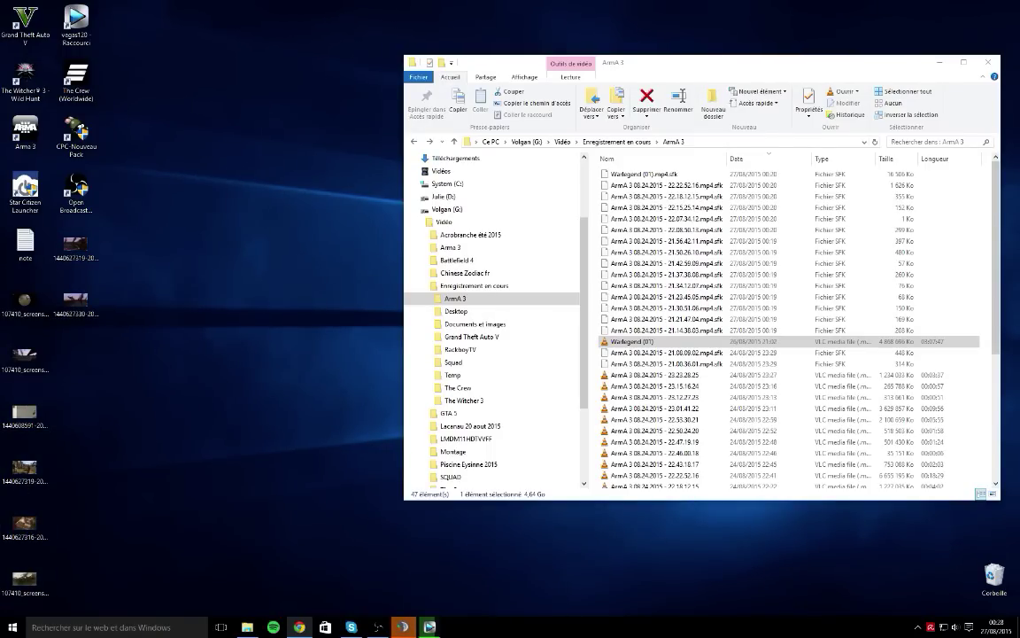
left_click(403, 626)
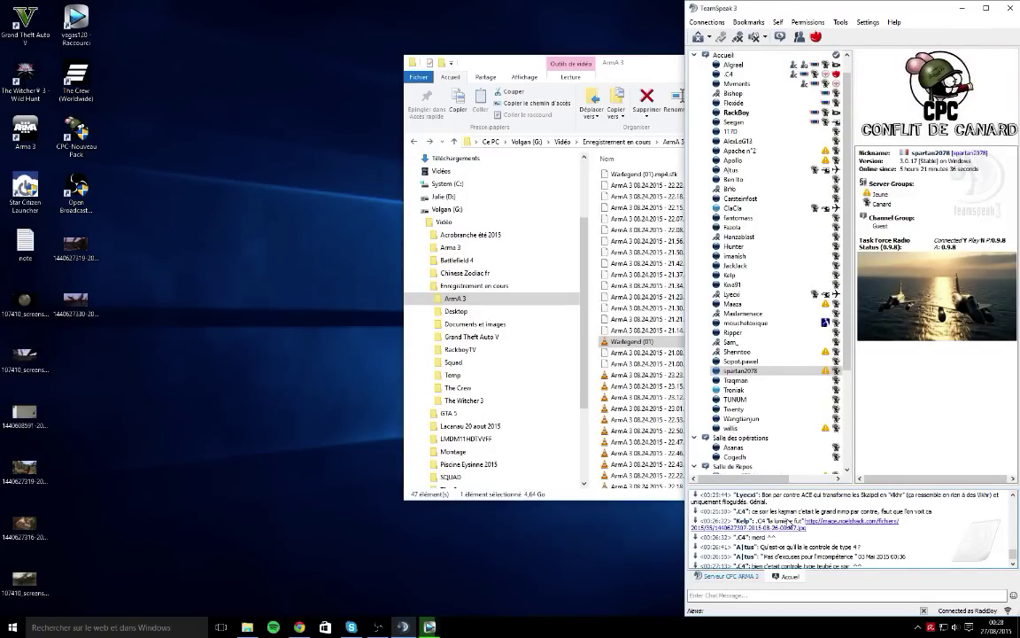
left_click(791, 525)
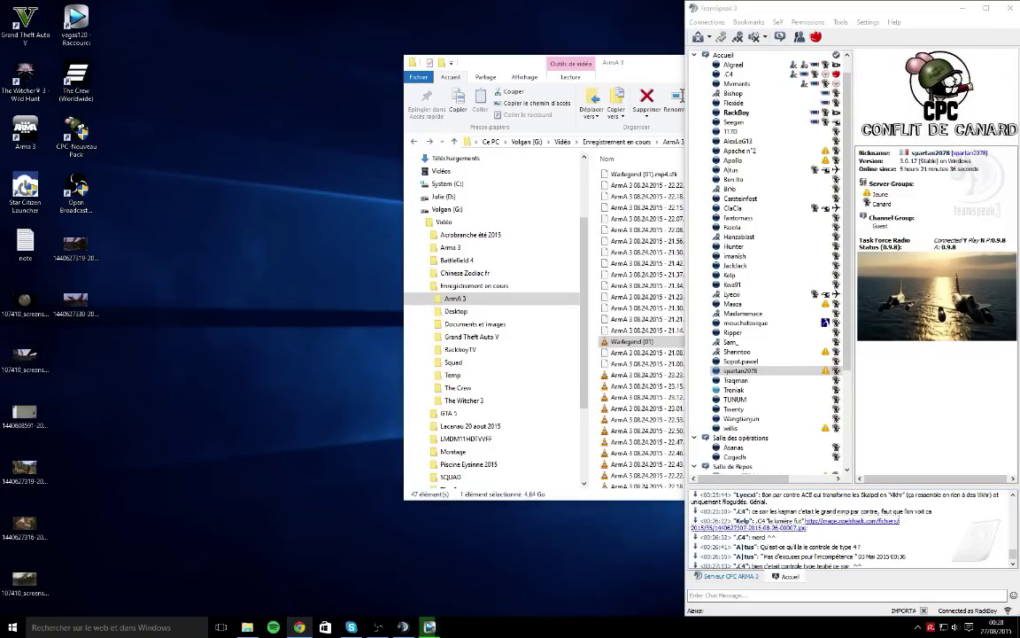
left_click_drag(4, 332, 76, 352)
left_click(841, 545)
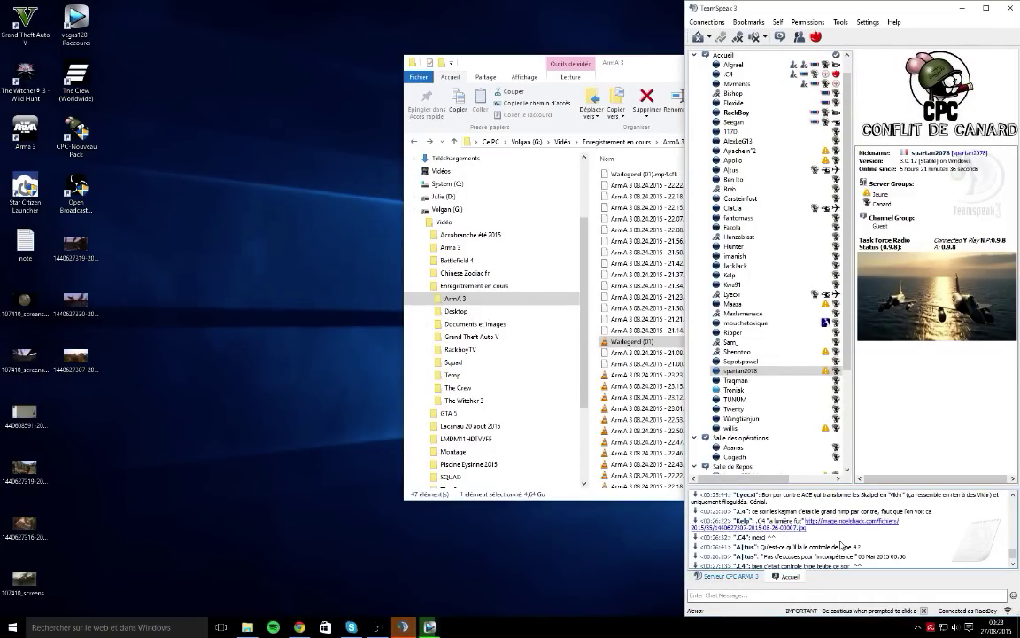
scroll(841, 545, "up", 3)
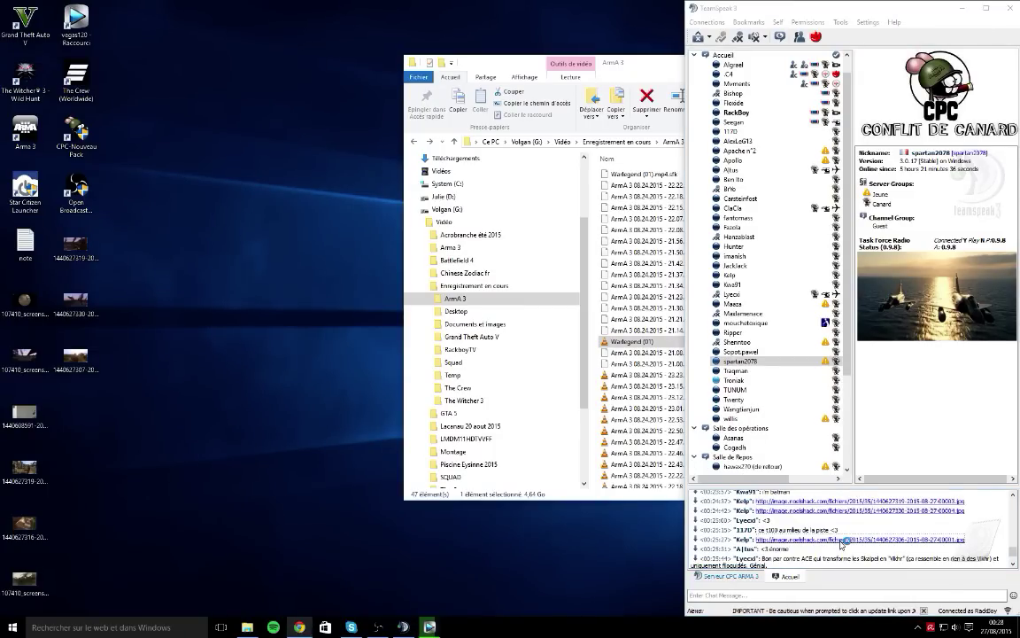
left_click_drag(76, 355, 85, 411)
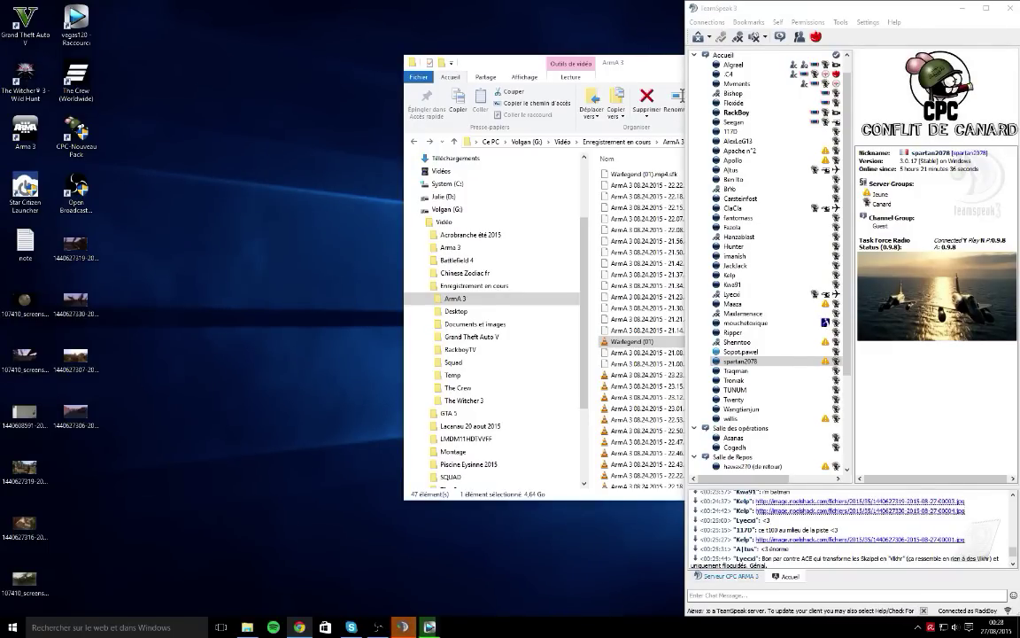
scroll(760, 534, "down", 5)
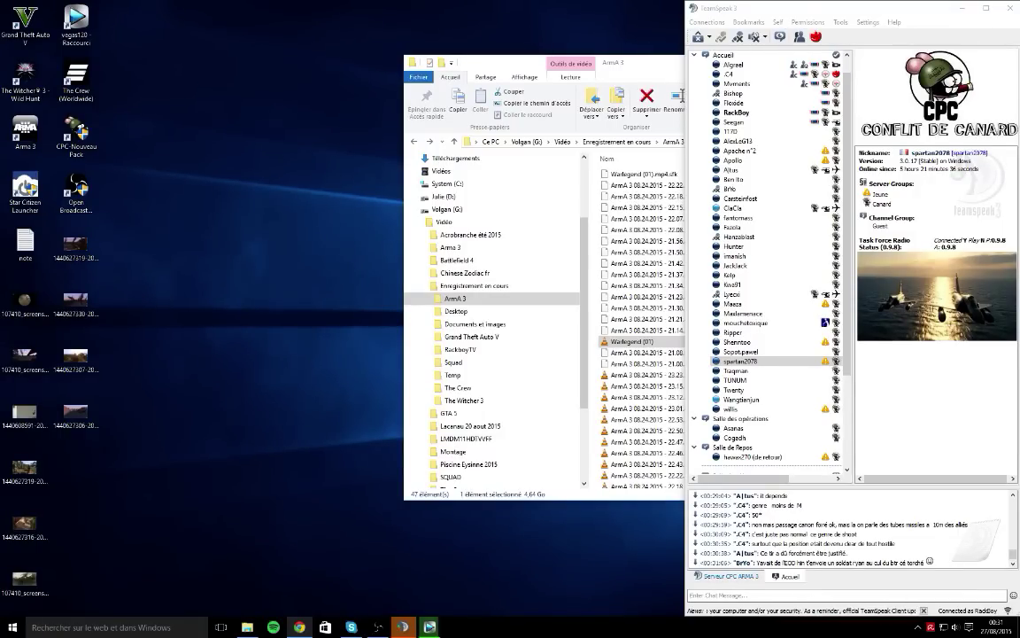
Step: Switch to the Statistique de RackBoy spreadsheet and enter 26/08/2015 as the Dragon Rising mission date
key("alt+Tab")
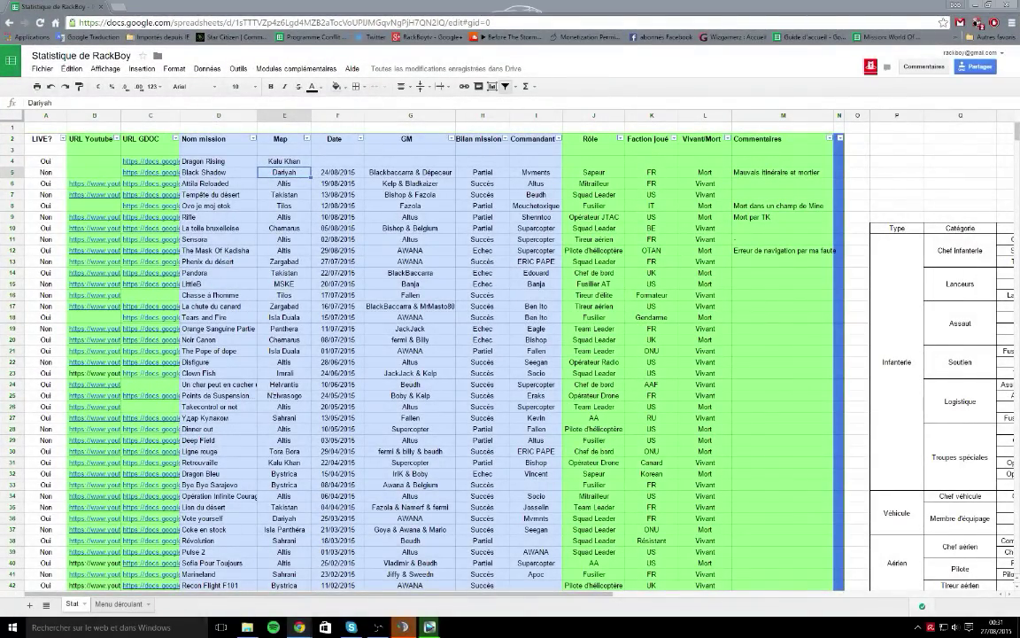
left_click(341, 162)
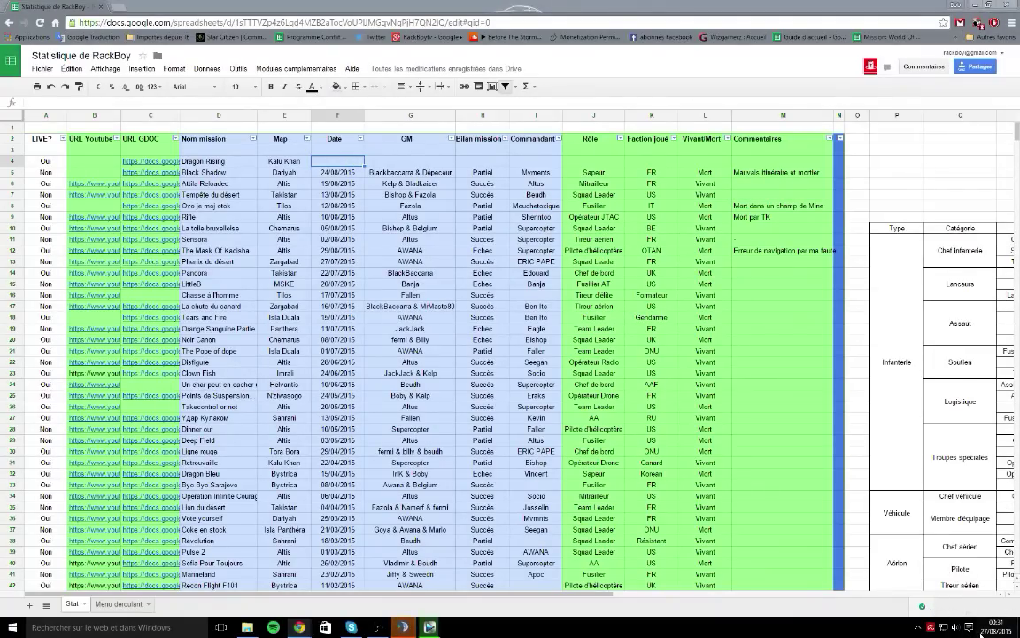
left_click(983, 629)
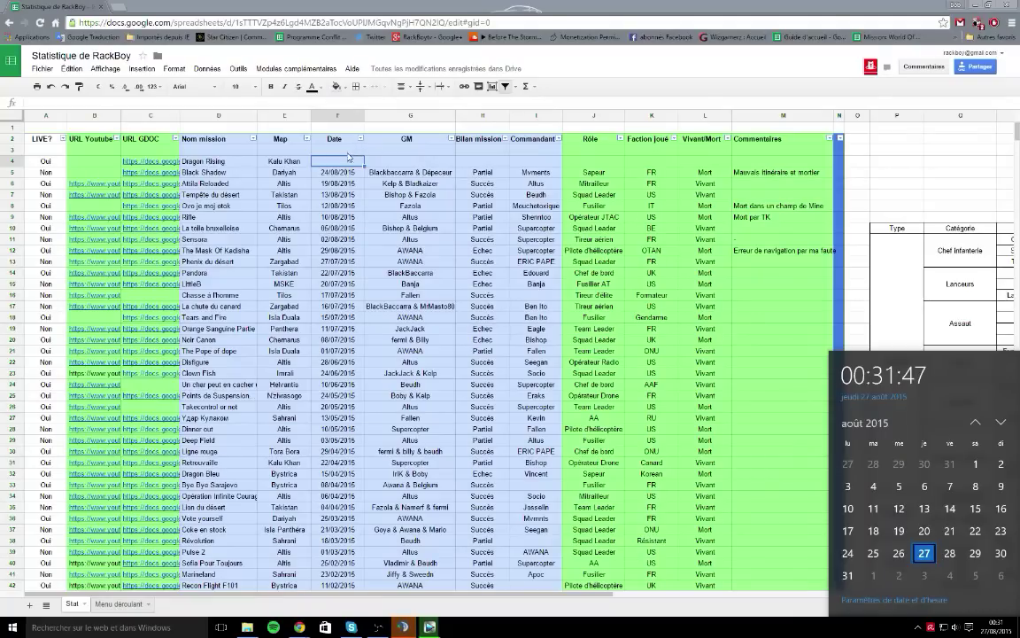
left_click(315, 149)
type("26")
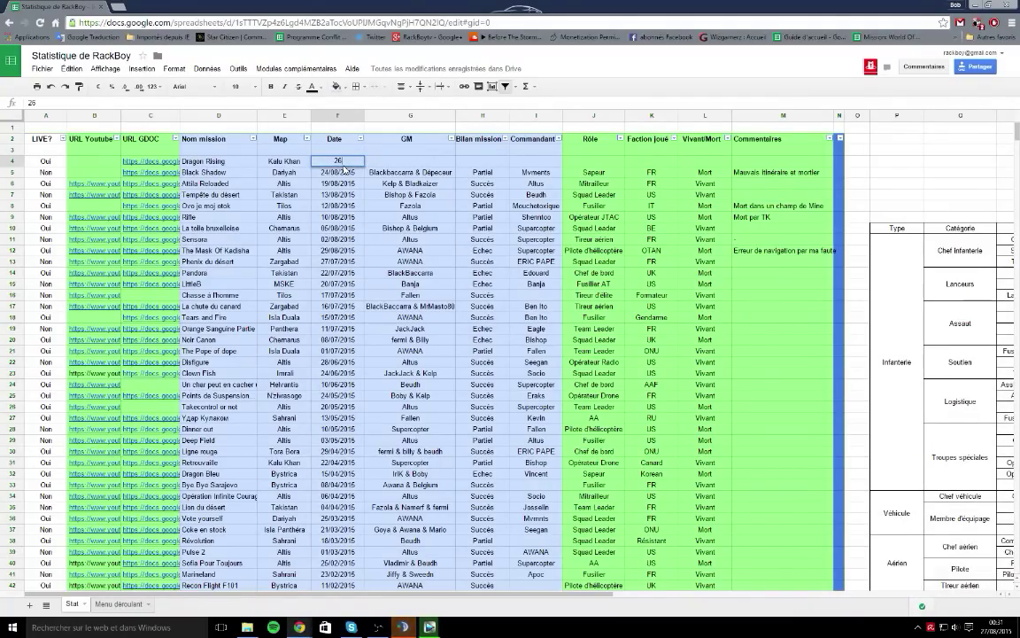
type("/08/2015")
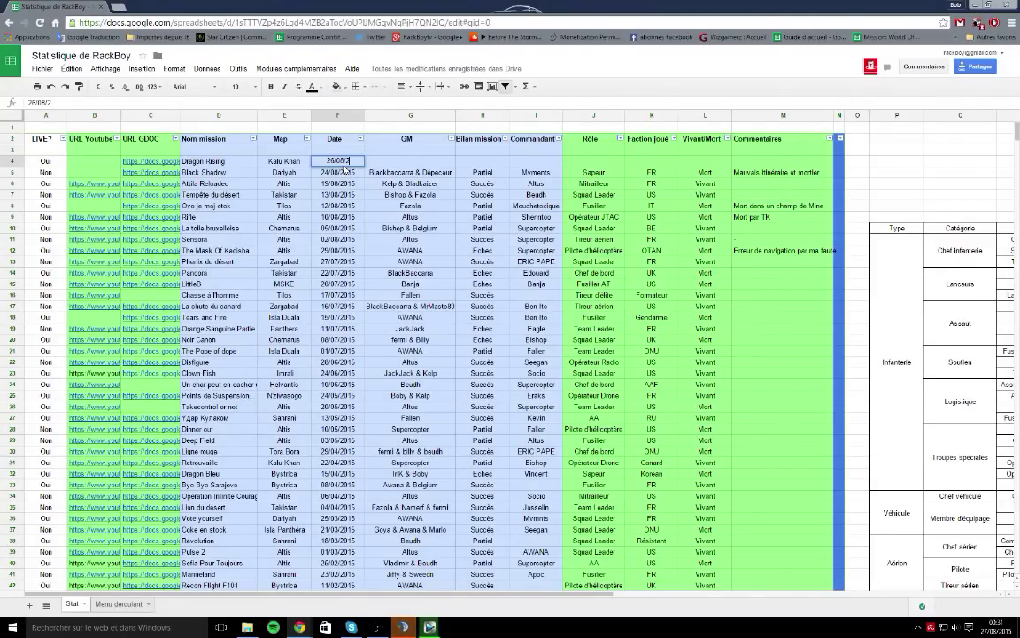
left_click(385, 164)
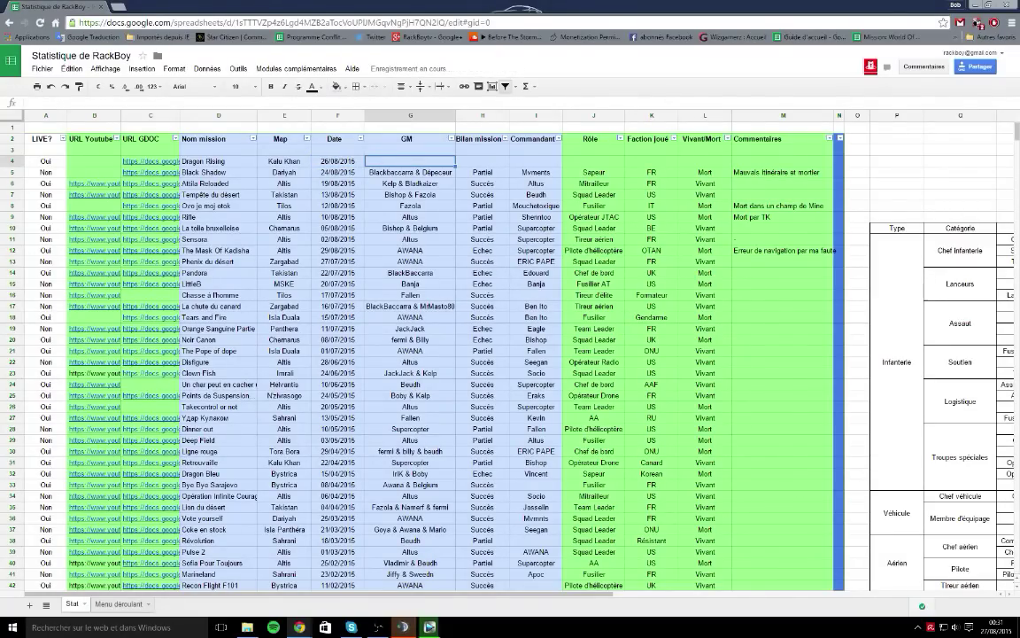
Step: Merge the mission registration spreadsheet into the statistics window as a tab and look up the Dragon Rising GM and its note
key("alt+Tab")
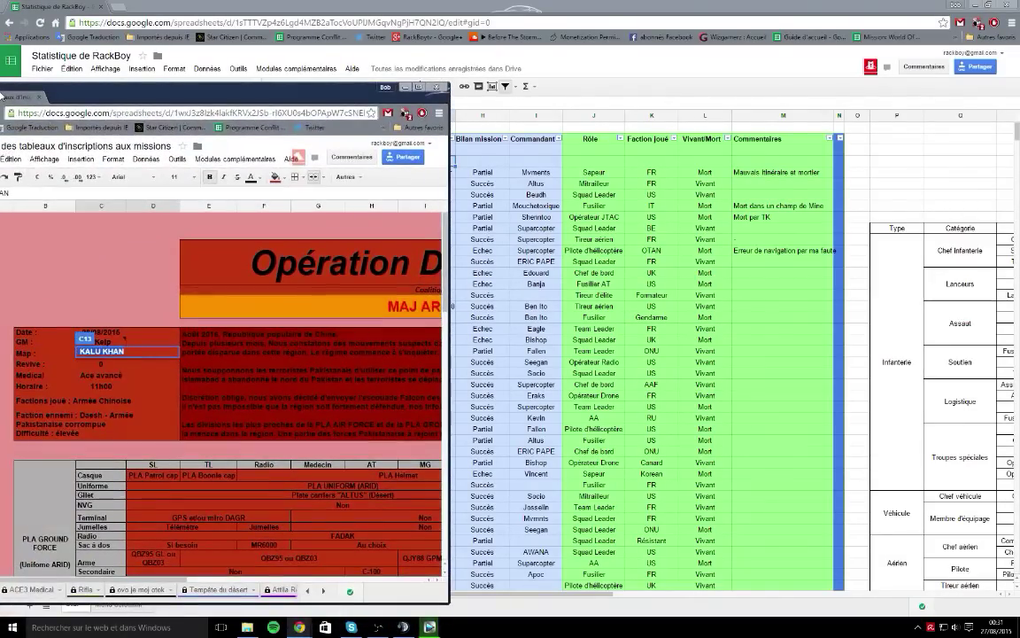
left_click_drag(3, 94, 56, 2)
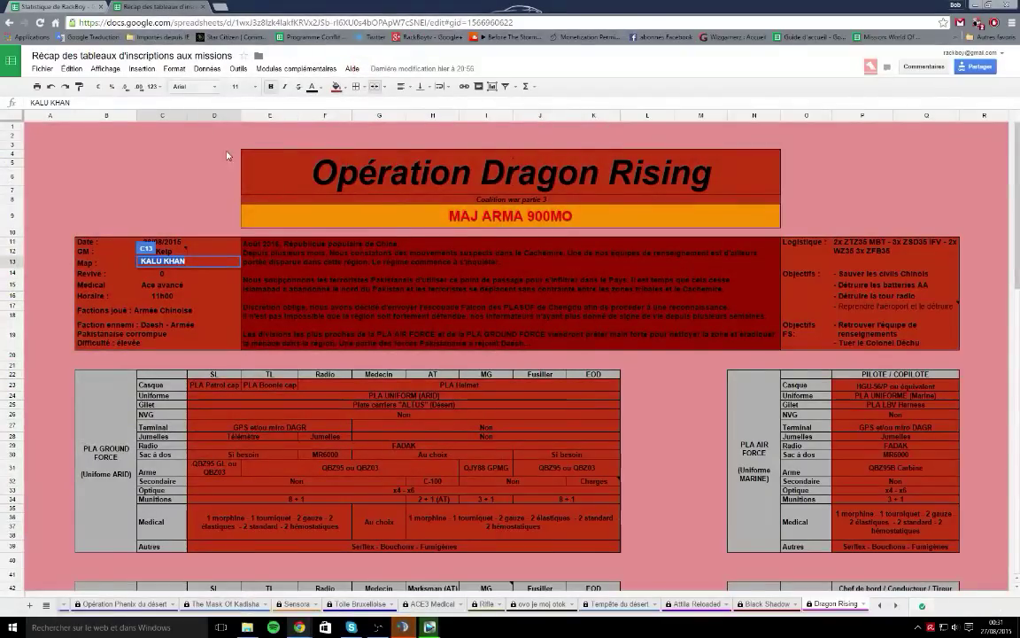
left_click(202, 290)
mouse_move(170, 256)
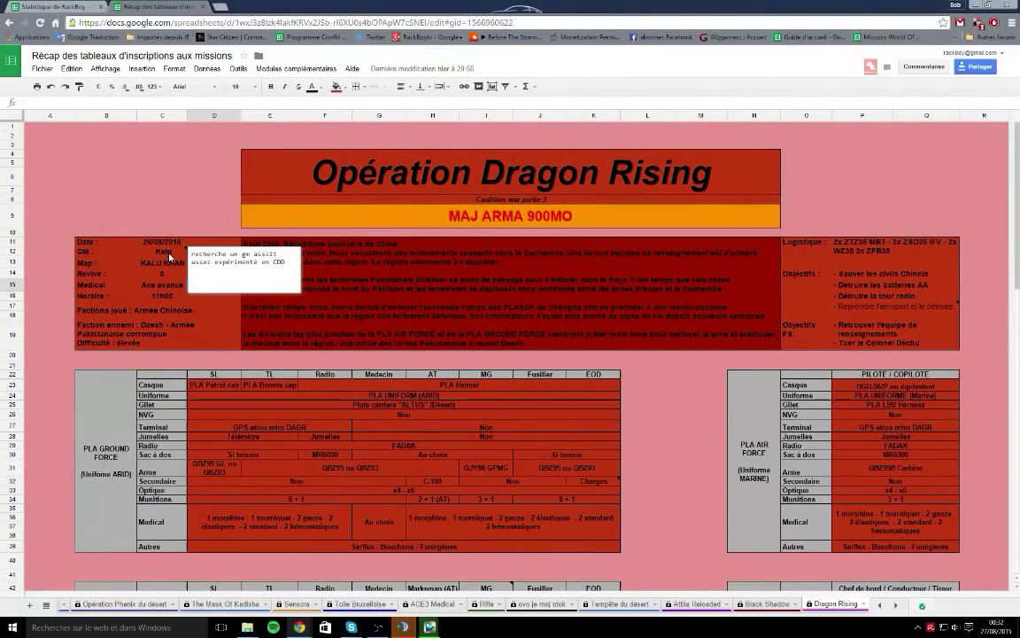
Step: Return to the Statistique de RackBoy spreadsheet and enter the single GM's nickname for the Dragon Rising mission
left_click(56, 7)
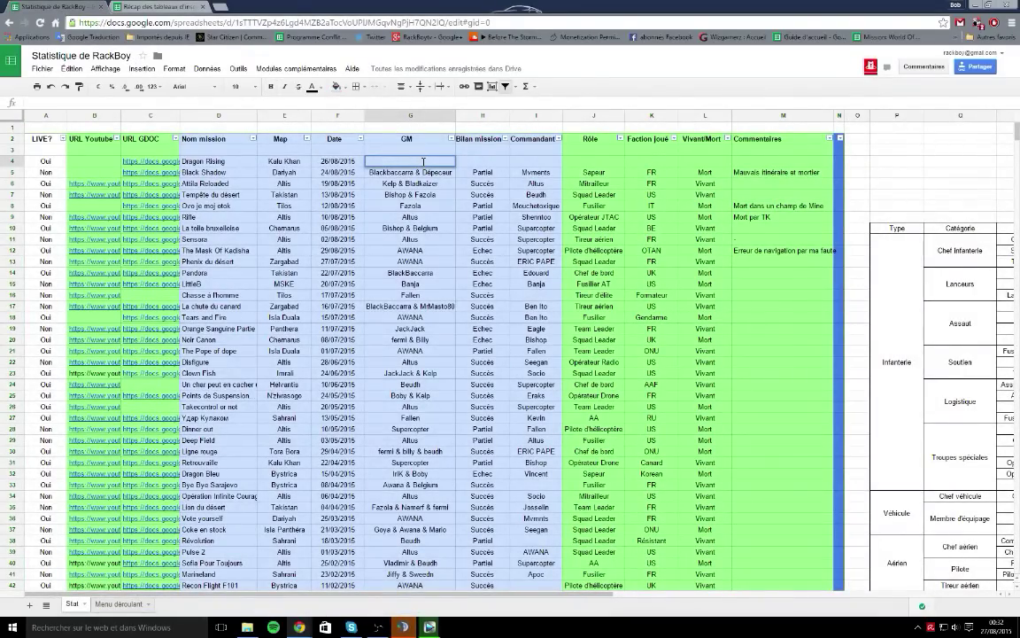
type("Kelp & Bladkaizer")
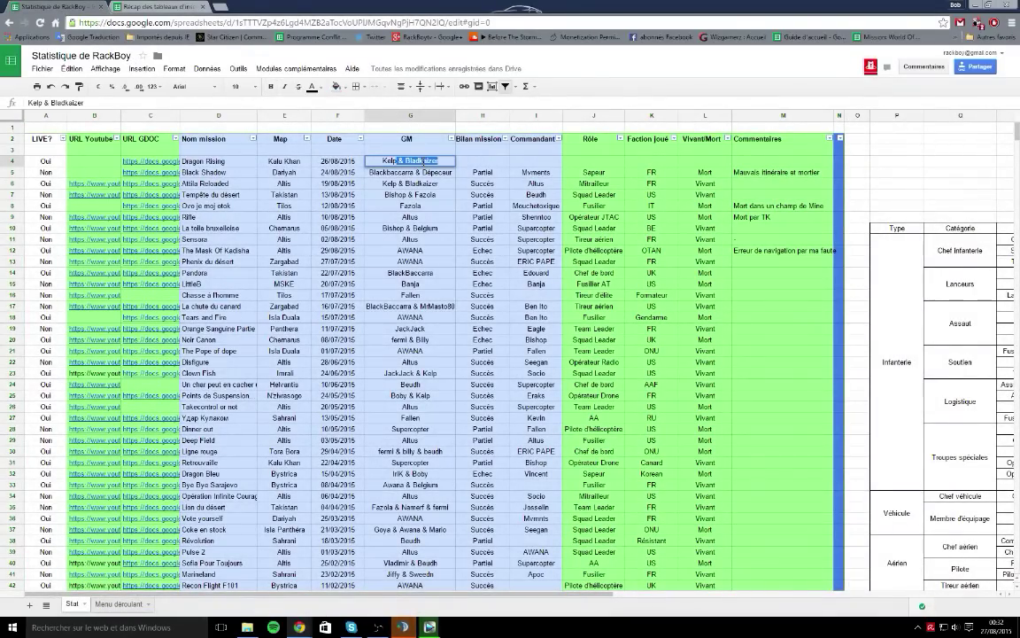
key("Return")
left_click(423, 162)
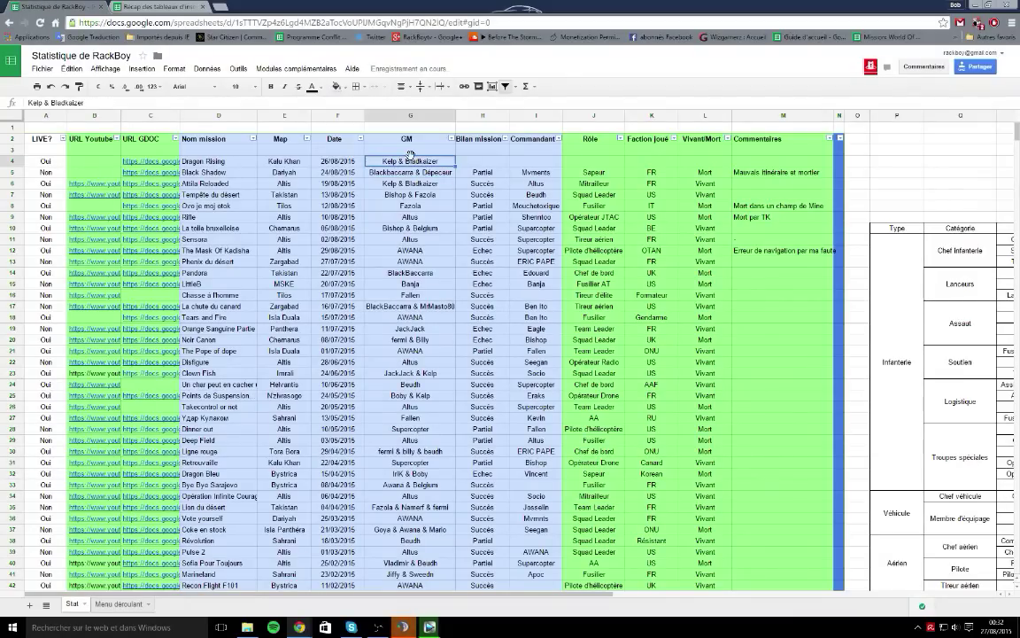
key("BackSpace")
key("BackSpace")
key("BackSpace")
key("BackSpace")
key("BackSpace")
key("BackSpace")
key("BackSpace")
key("BackSpace")
key("BackSpace")
key("BackSpace")
key("BackSpace")
key("BackSpace")
key("BackSpace")
Step: Set the Dragon Rising mission result to Succès
left_click(479, 171)
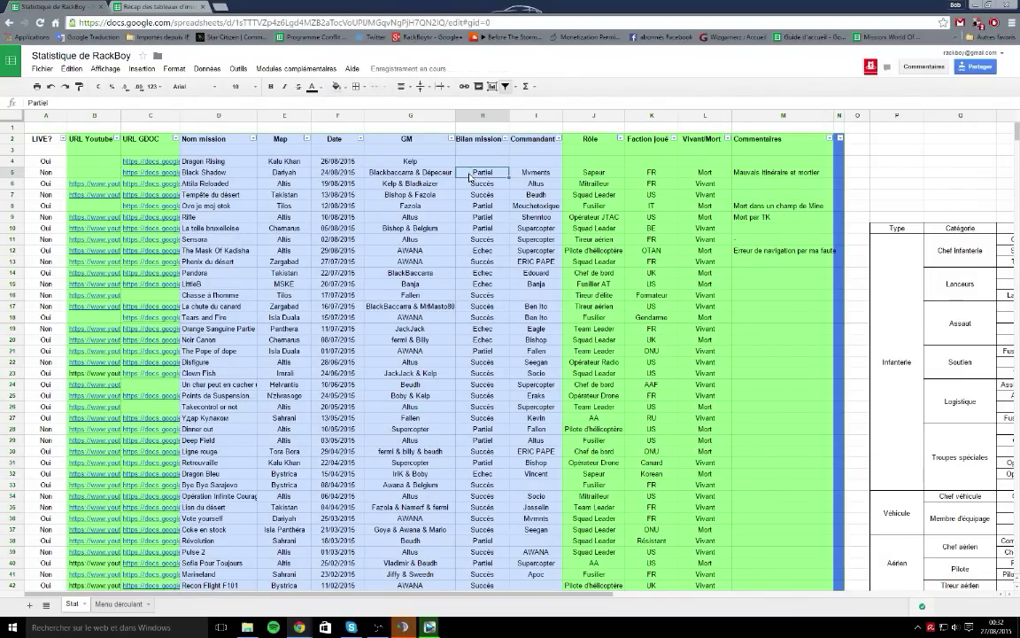
left_click(479, 163)
type("Succ")
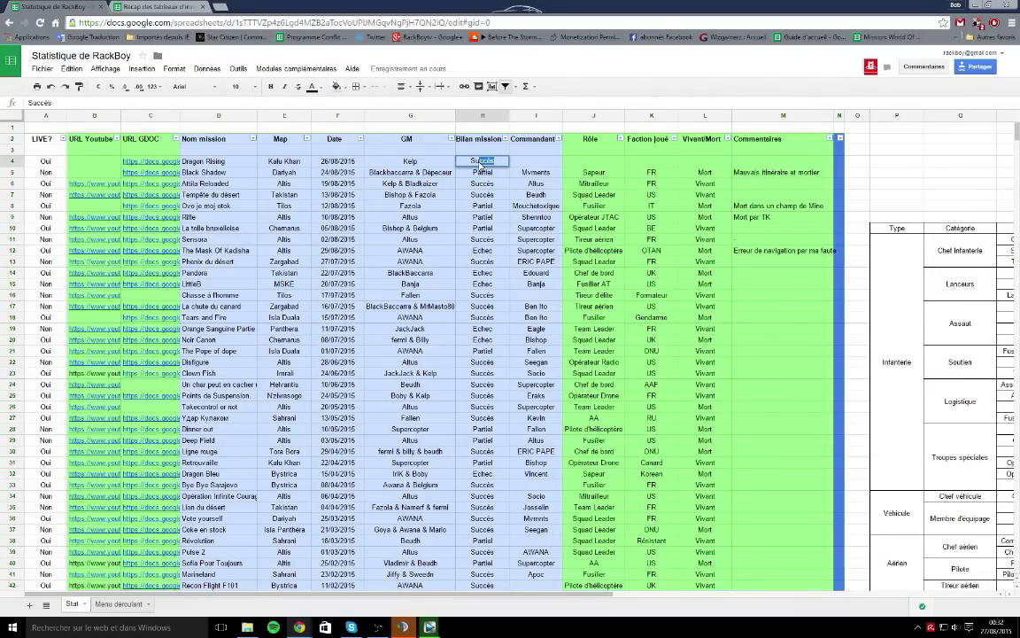
type("ée")
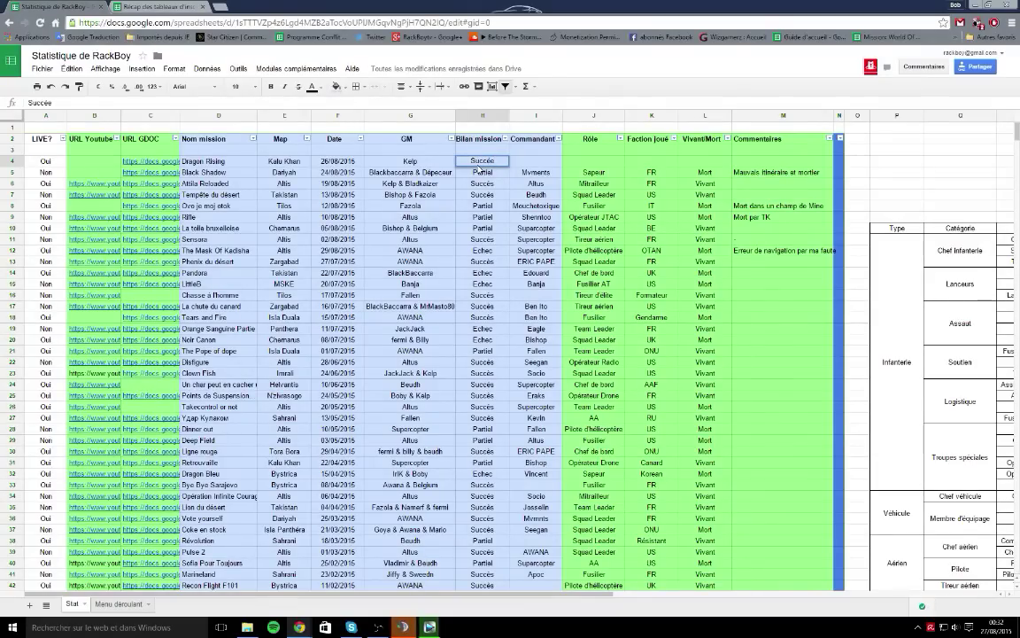
key("BackSpace")
key("BackSpace")
key("BackSpace")
type("cès")
Step: Enter the Black Shadow mission's commander as the Dragon Rising commander too
left_click(536, 175)
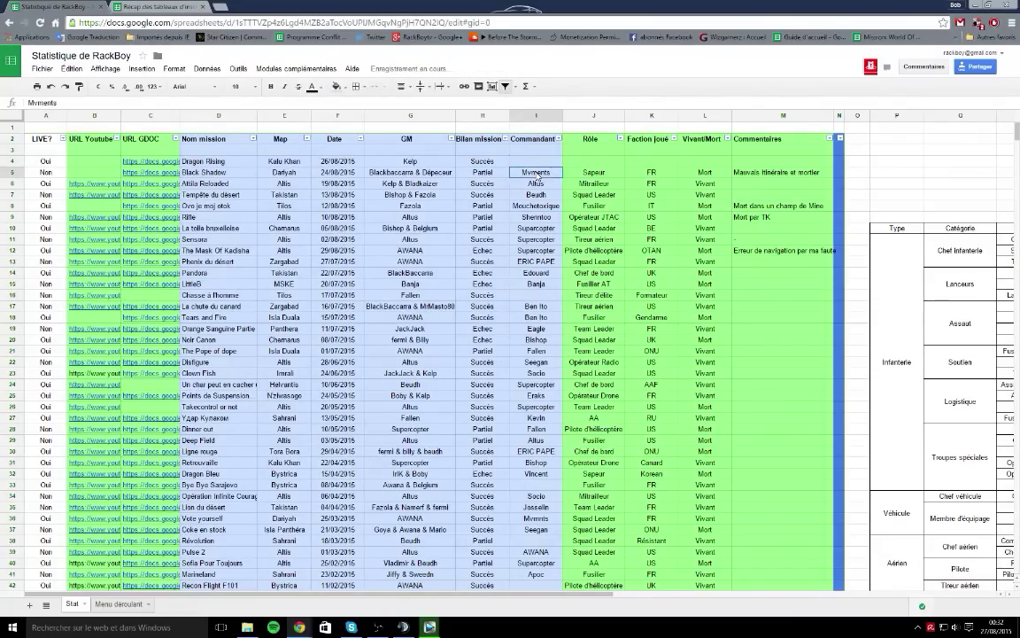
left_click(537, 162)
type("Mvments")
key("Tab")
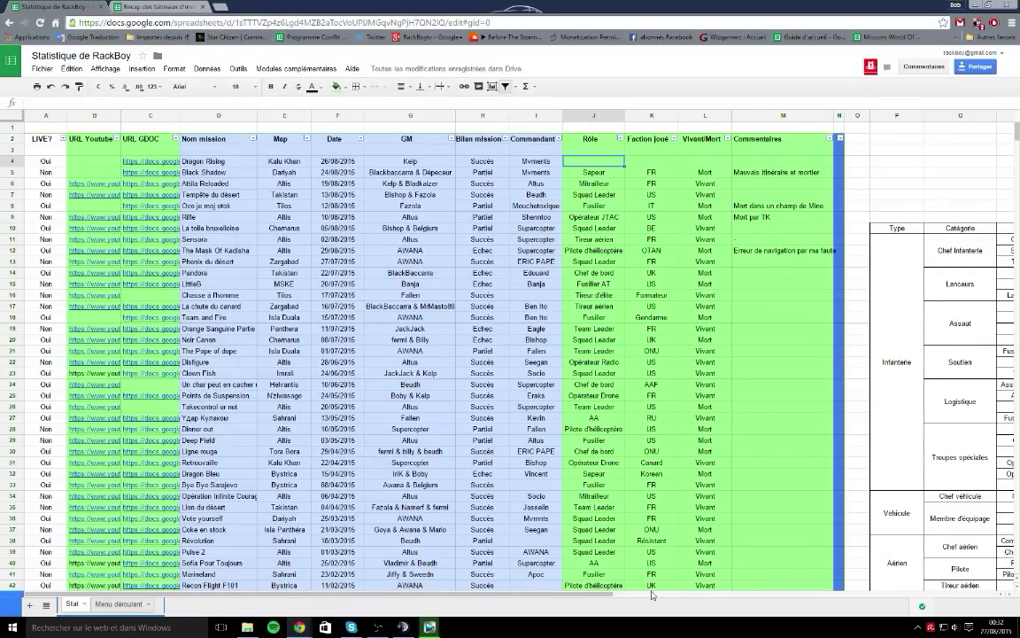
Step: Set the Dragon Rising role to Chef de bord and the faction played to PLA
left_click(594, 273)
left_click(602, 157)
type("Chef de bord")
left_click(643, 163)
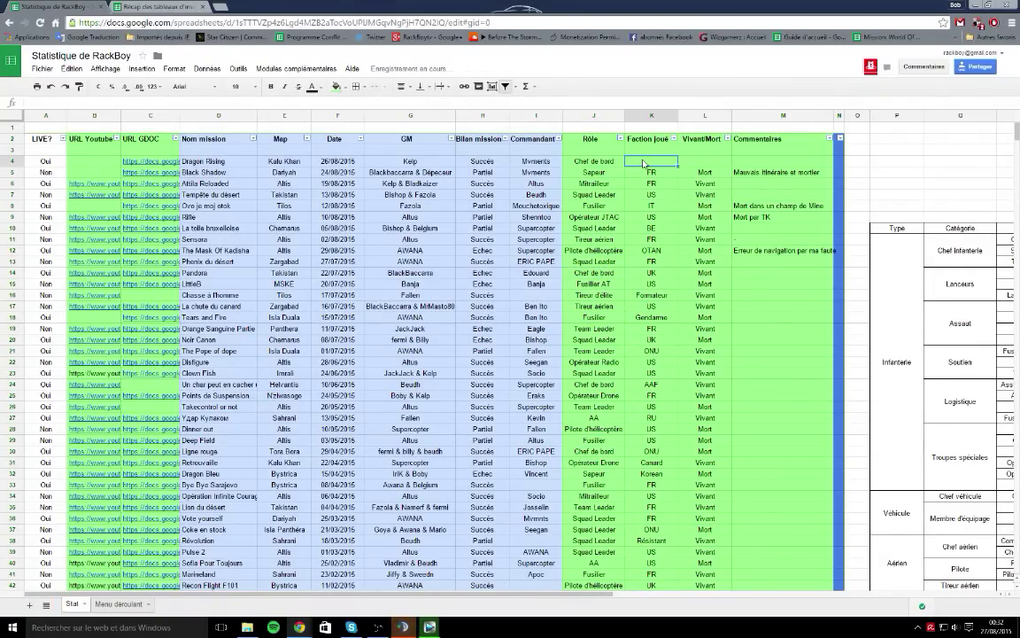
type("PLA")
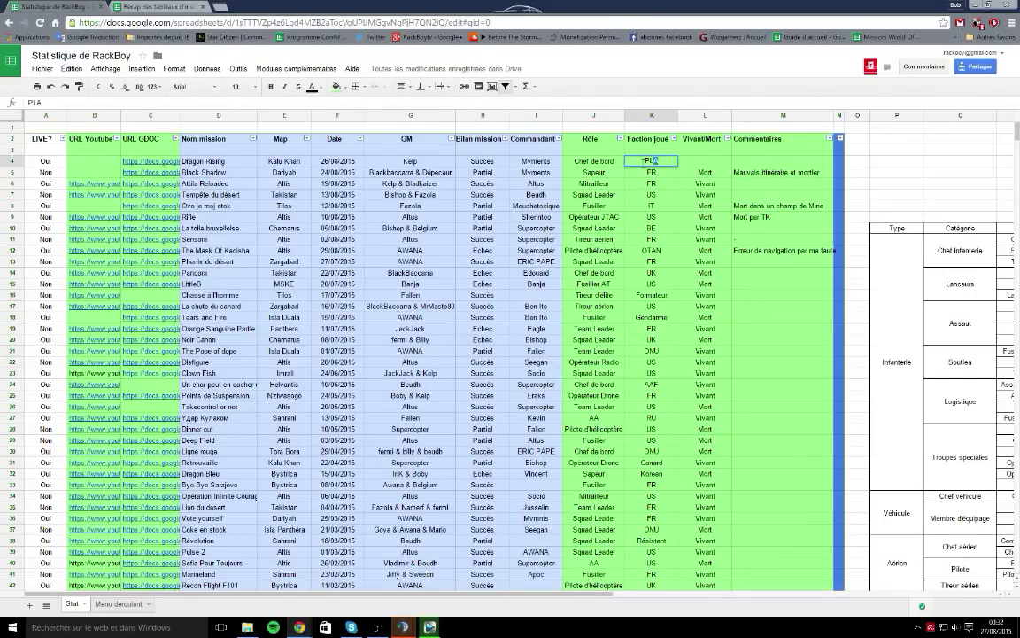
Step: Record the player's survival status for Dragon Rising as Vivant
left_click(699, 163)
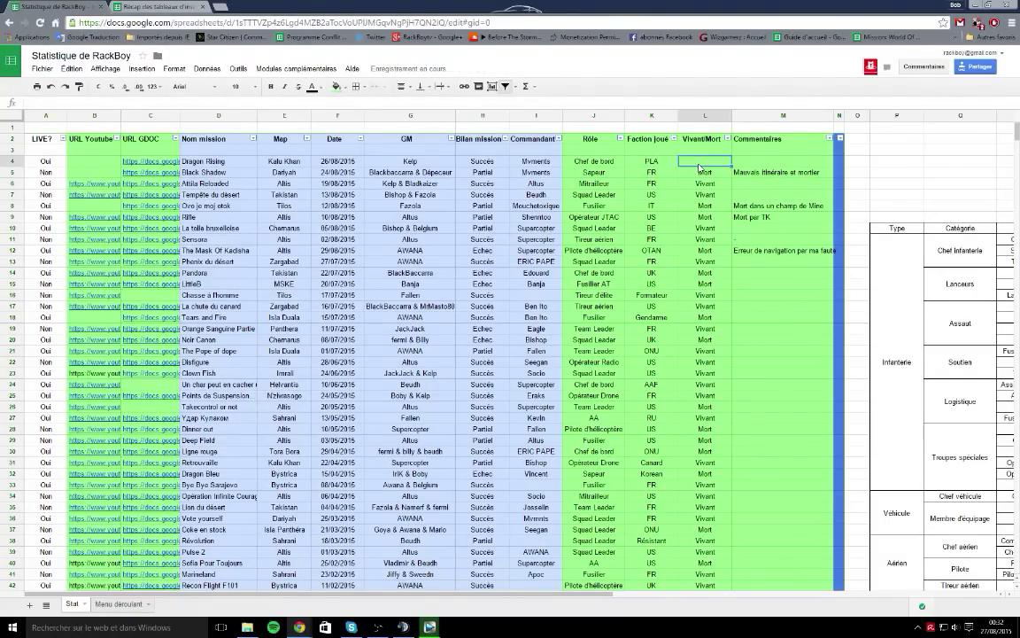
type("Viva")
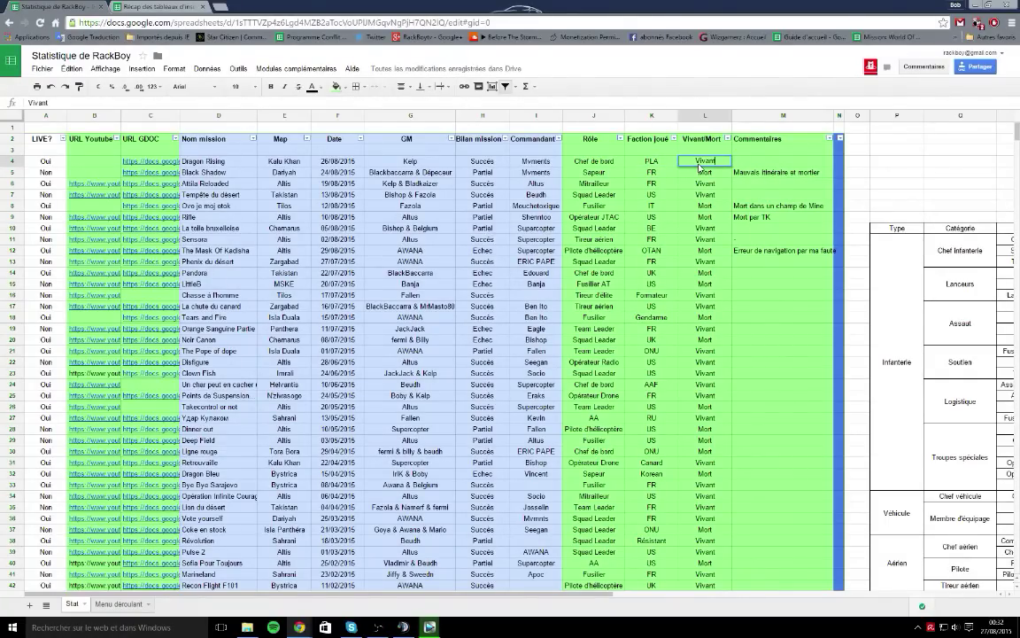
type("nt")
key("Return")
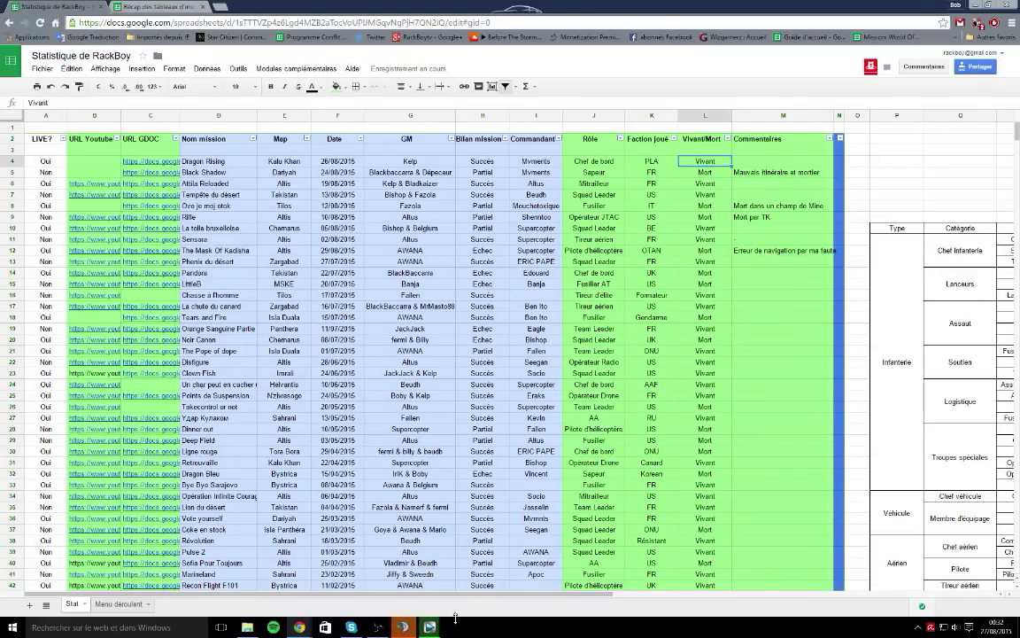
Step: Enter the comment "J'ai failli être grillé à sec à la fin" for the Dragon Rising mission
left_click(403, 627)
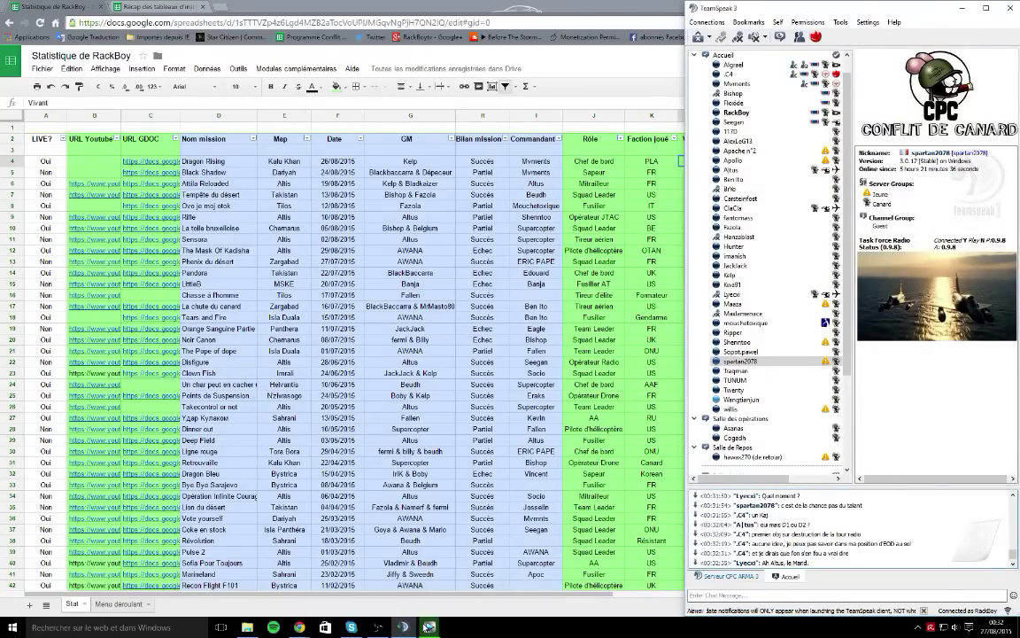
left_click(675, 511)
left_click(755, 164)
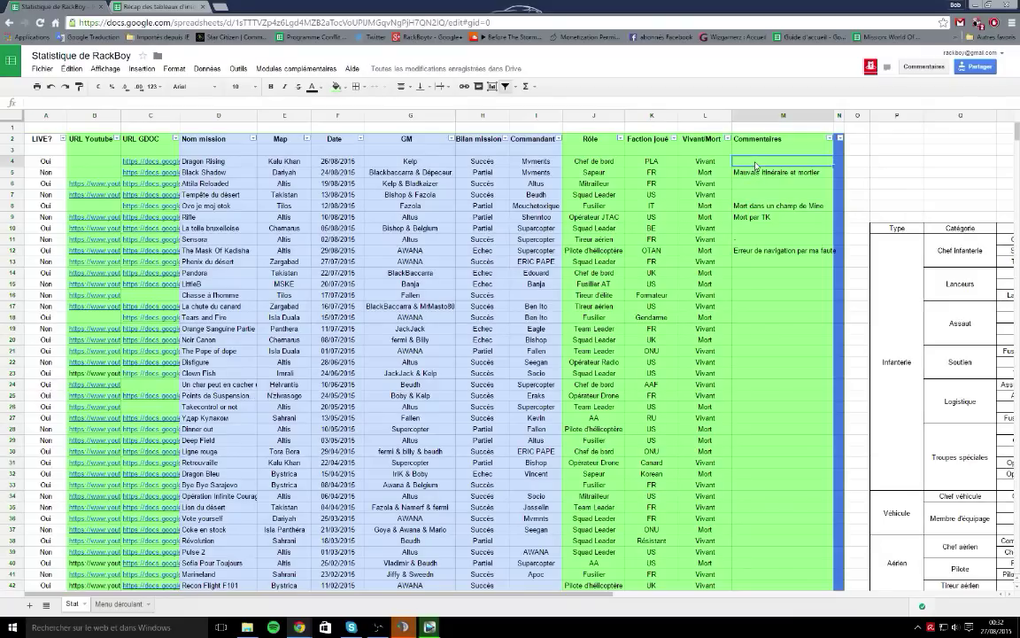
double_click(755, 163)
type("J'ai")
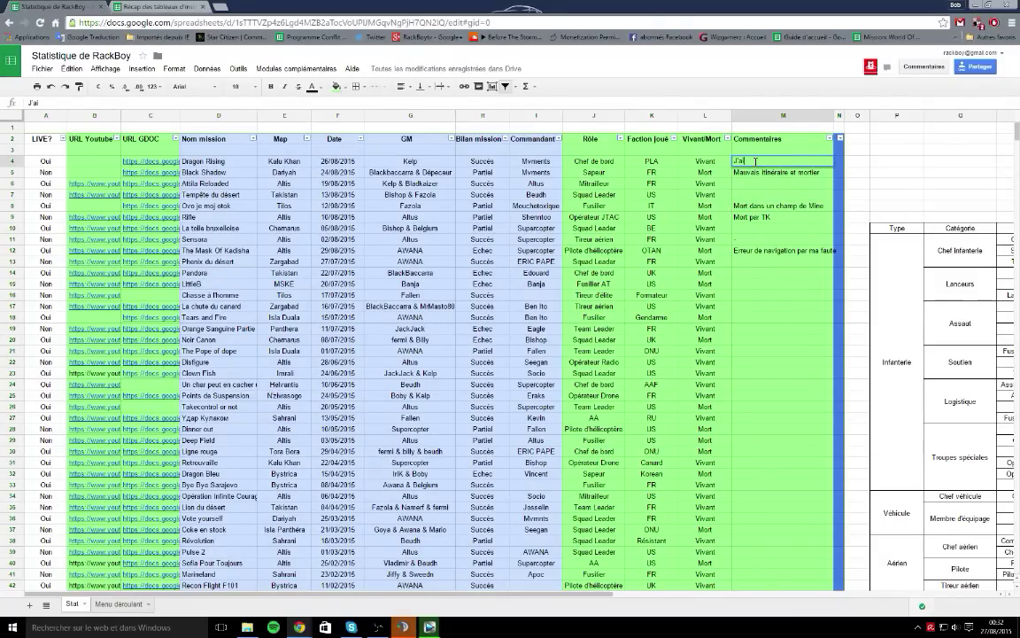
type(" failli g")
type("à ")
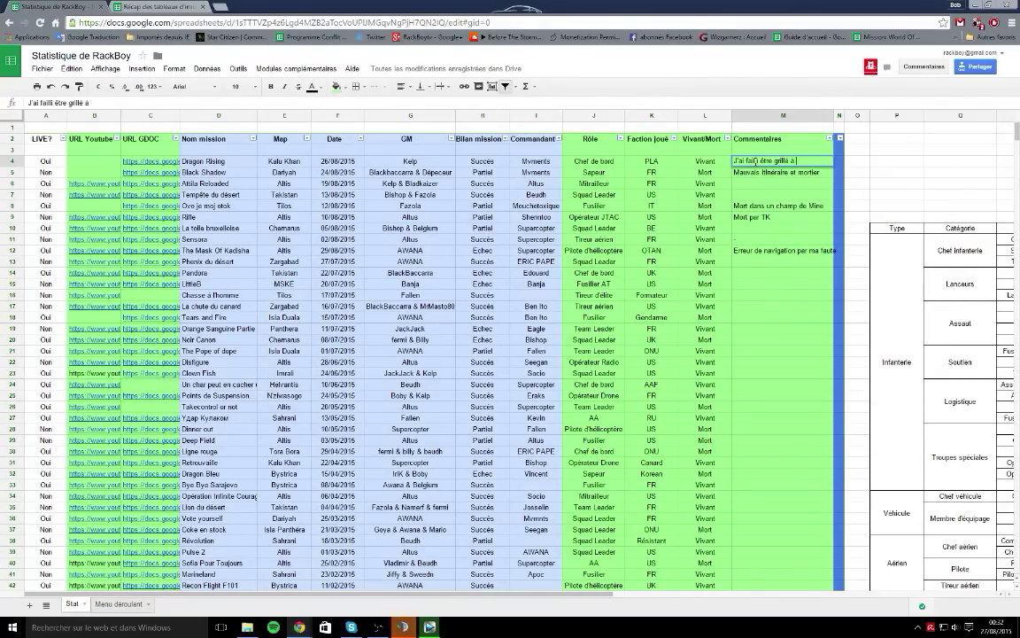
type("sec")
key("Return")
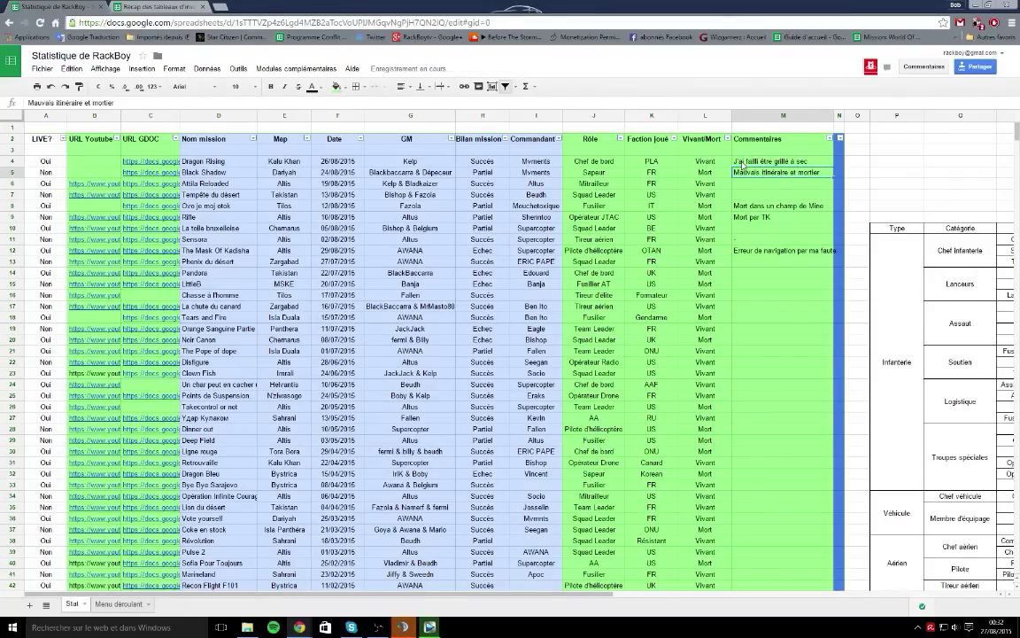
double_click(816, 161)
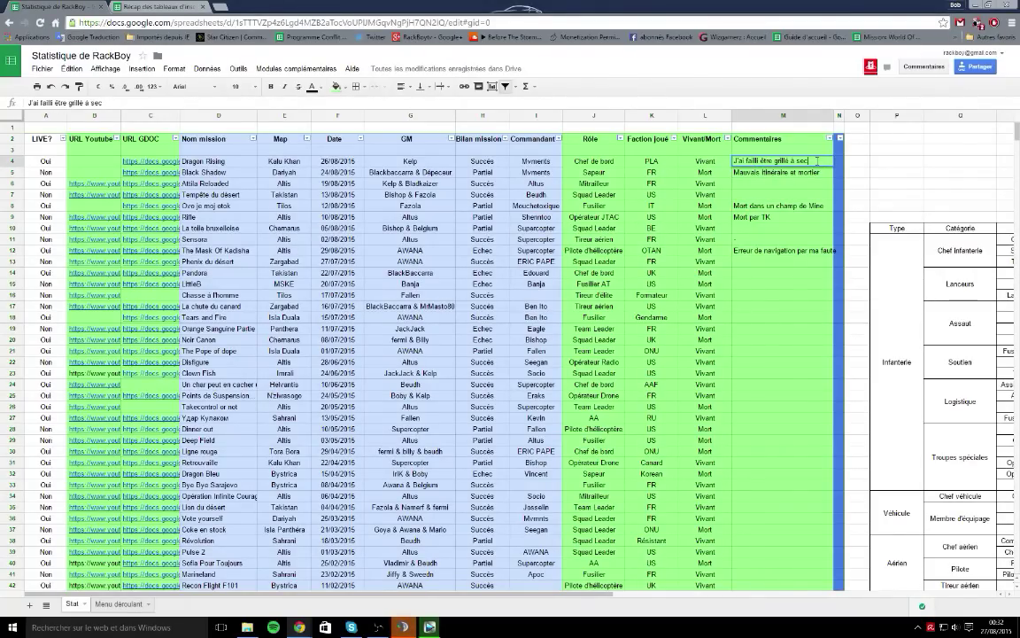
type("à la fin")
key("Return")
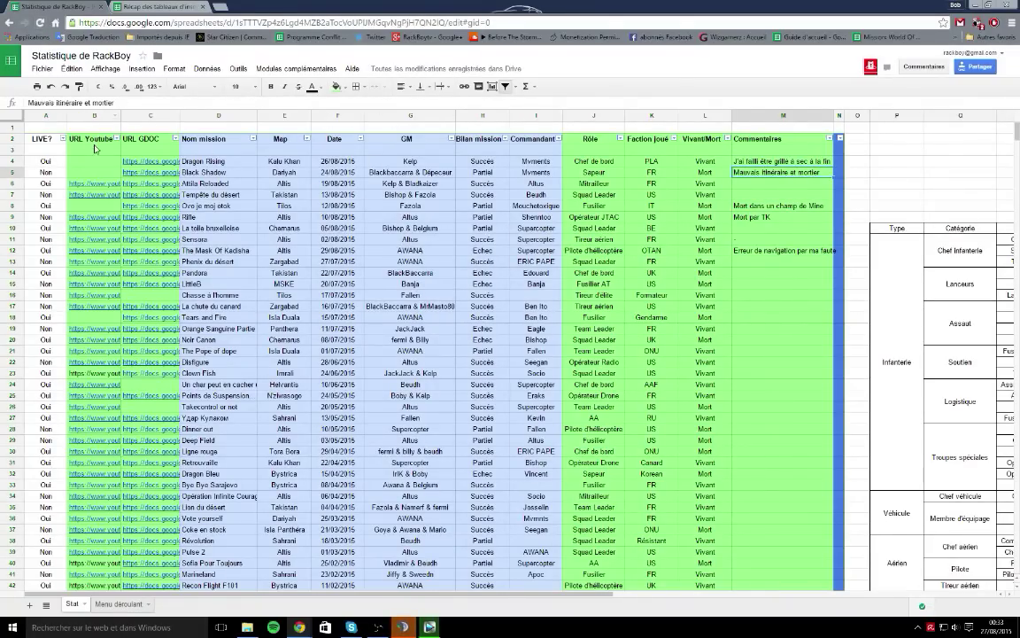
Step: Copy the Black Shadow video's link from the YouTube video manager into that mission's URL Youtube cell in the statistics spreadsheet
left_click(221, 6)
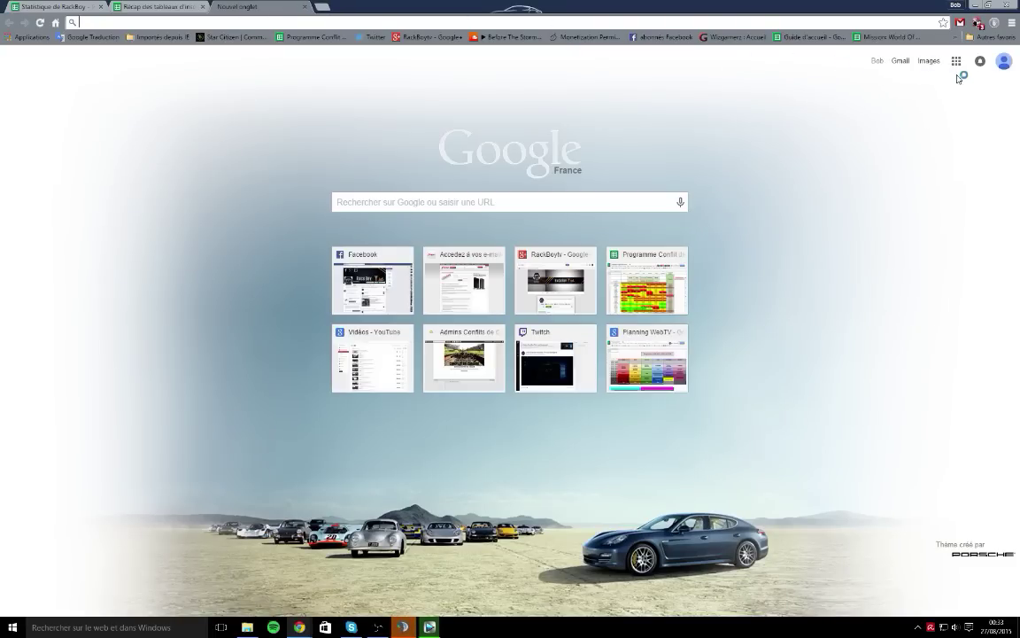
left_click(956, 61)
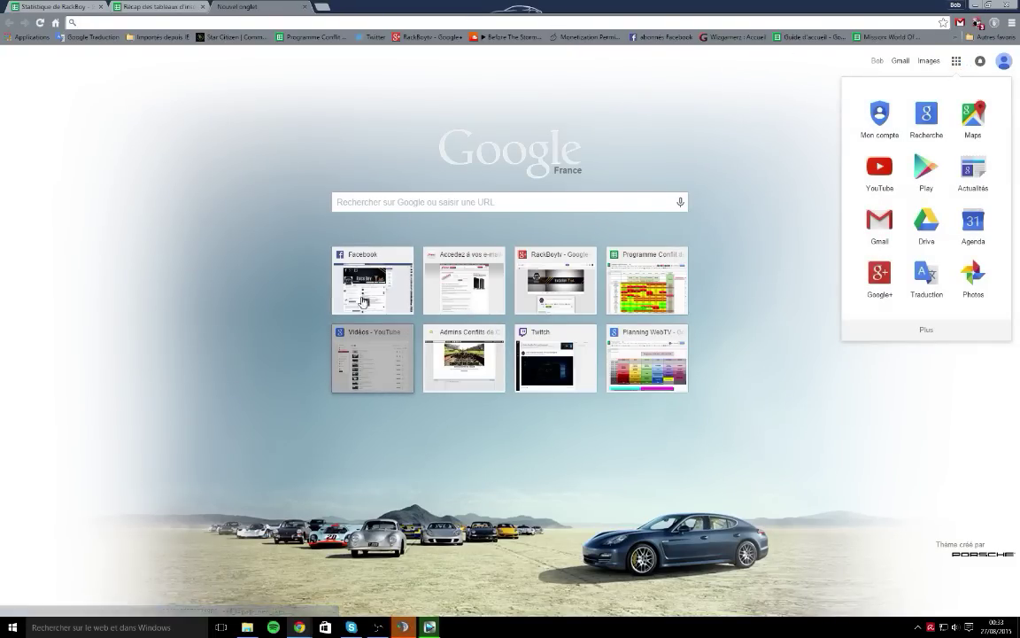
left_click(359, 370)
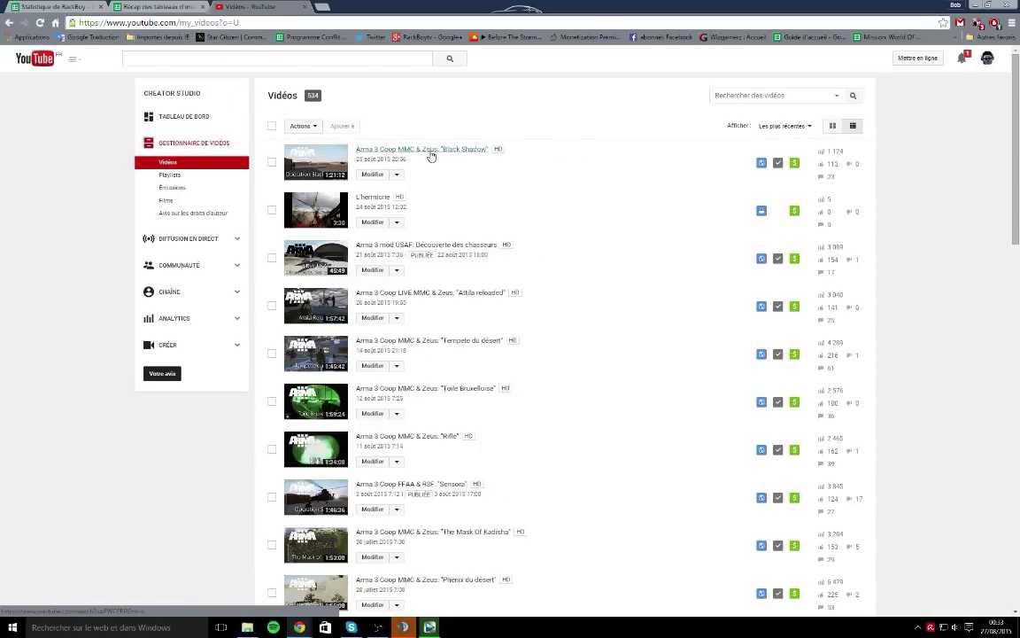
right_click(431, 150)
left_click(467, 208)
left_click(68, 8)
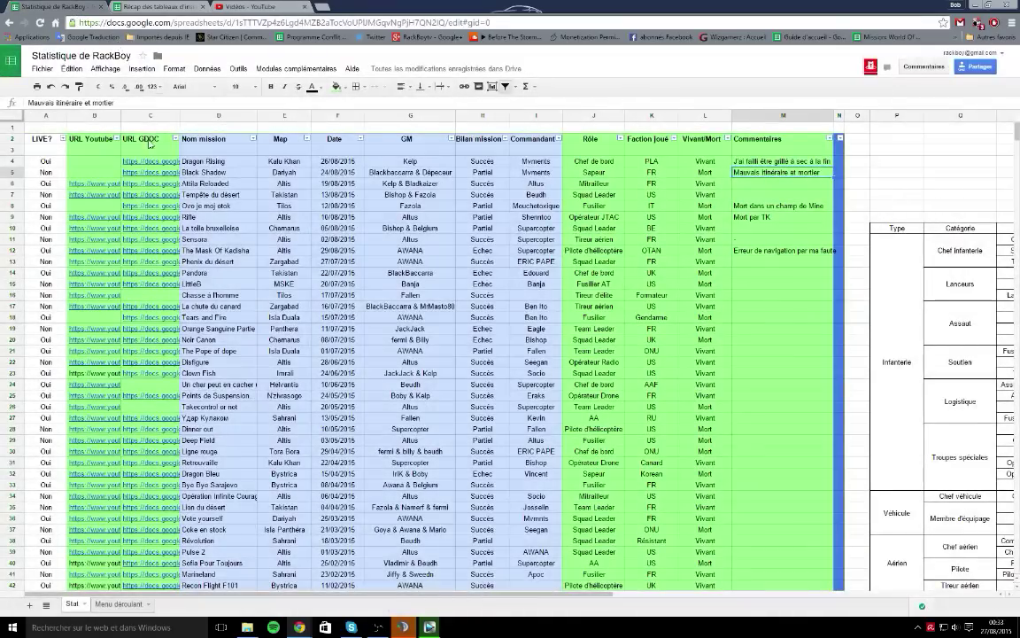
key("ctrl+v")
left_click(278, 215)
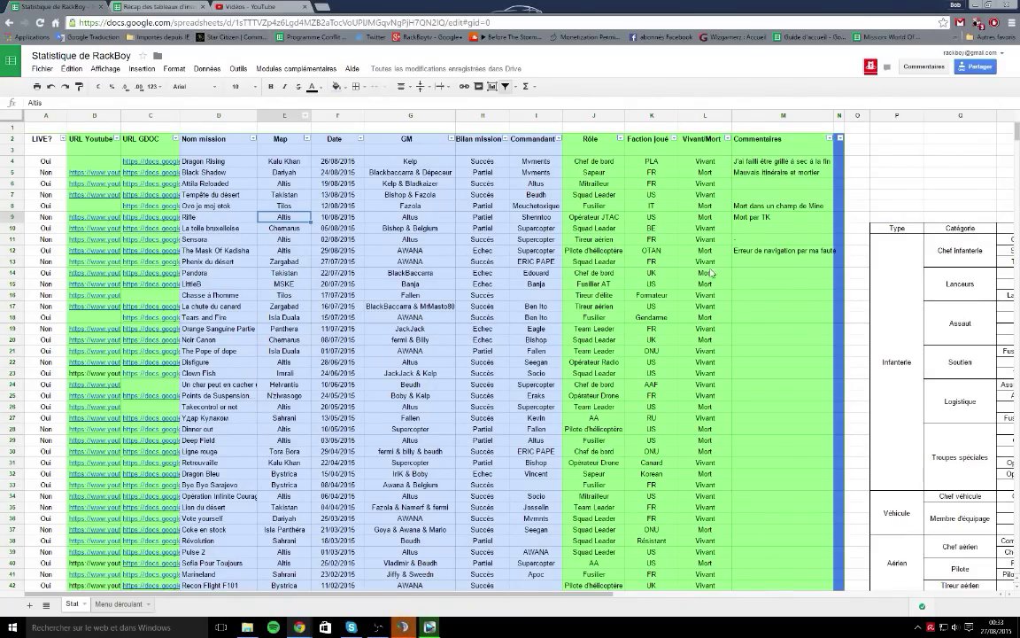
Step: Add the comment "Blindé flingué assaut au sol raté" to the Pandora mission
left_click(743, 277)
double_click(745, 274)
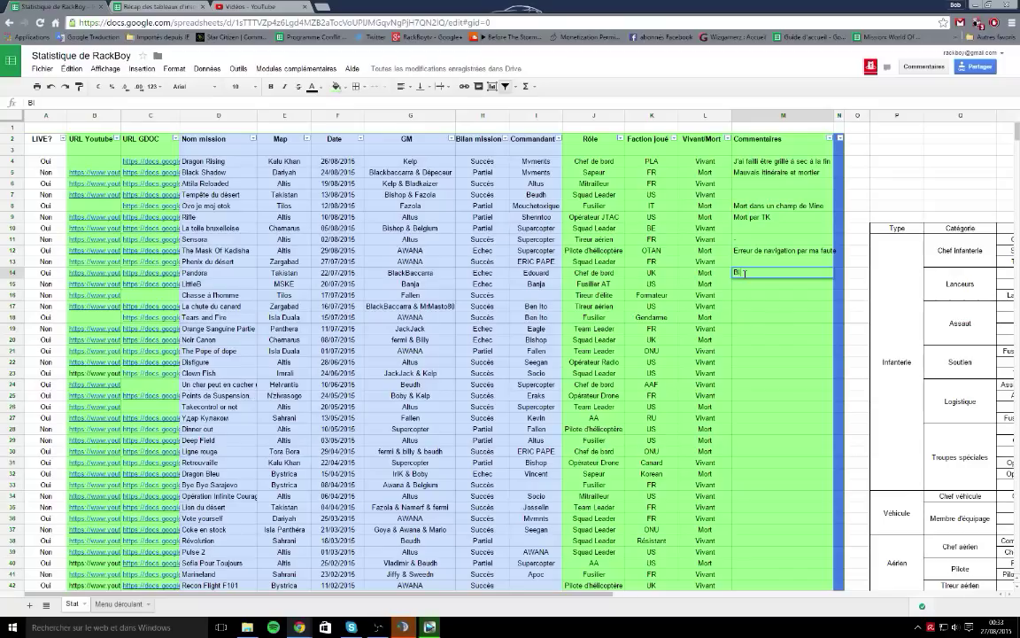
type("flingué assaut a")
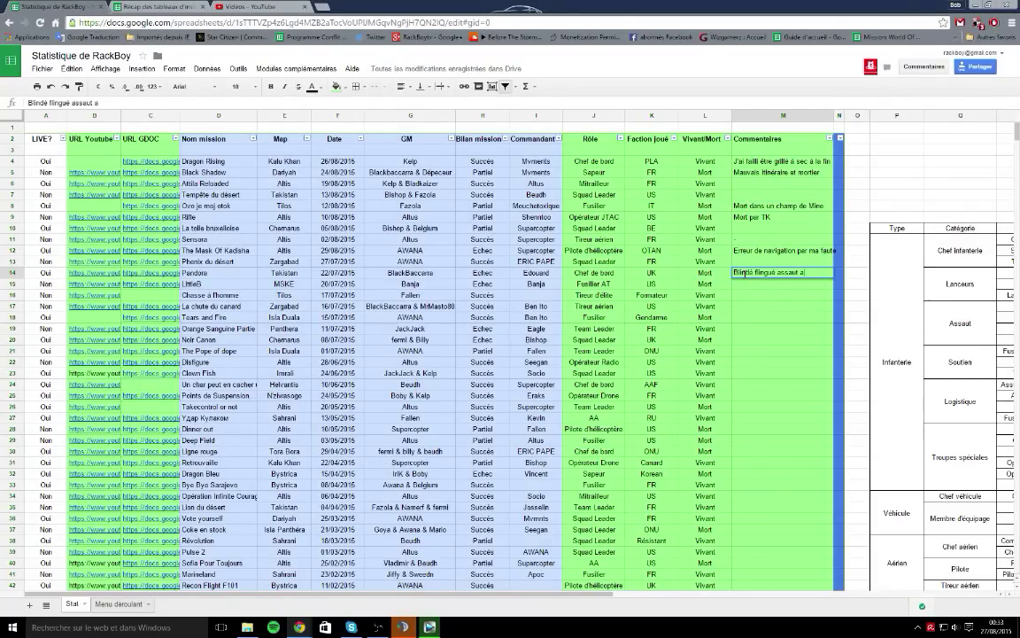
type("u sol")
type(" rate")
key("Return")
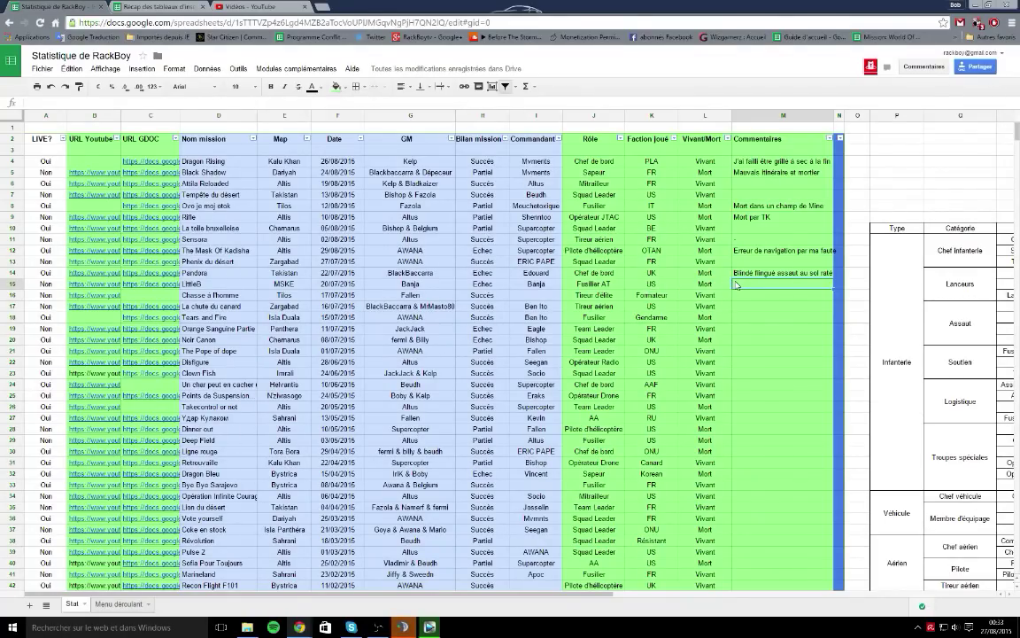
Step: Close the YouTube video manager and both mission spreadsheets
left_click(246, 7)
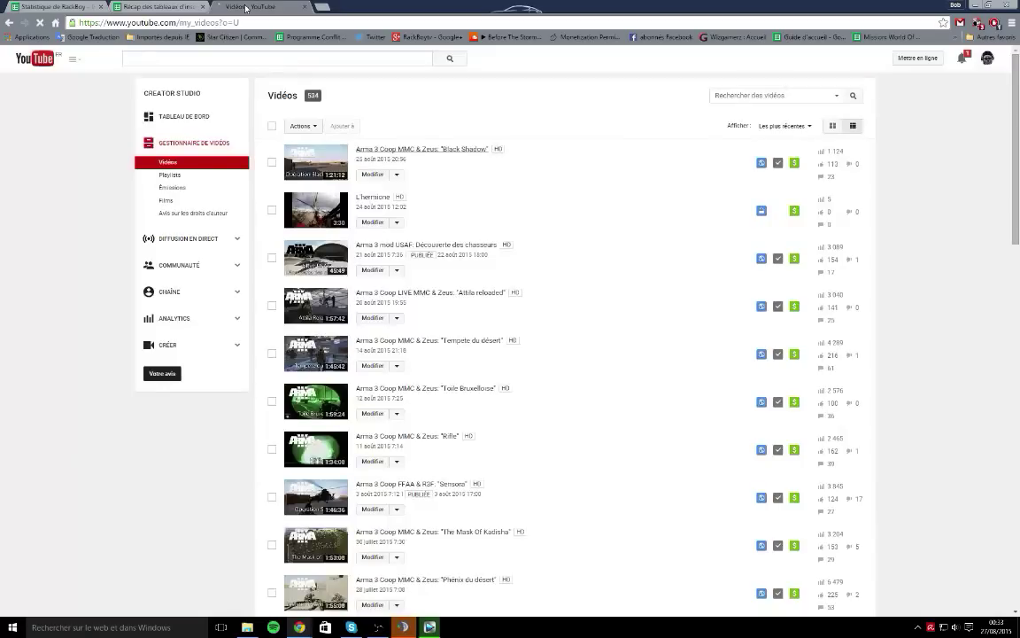
left_click(304, 7)
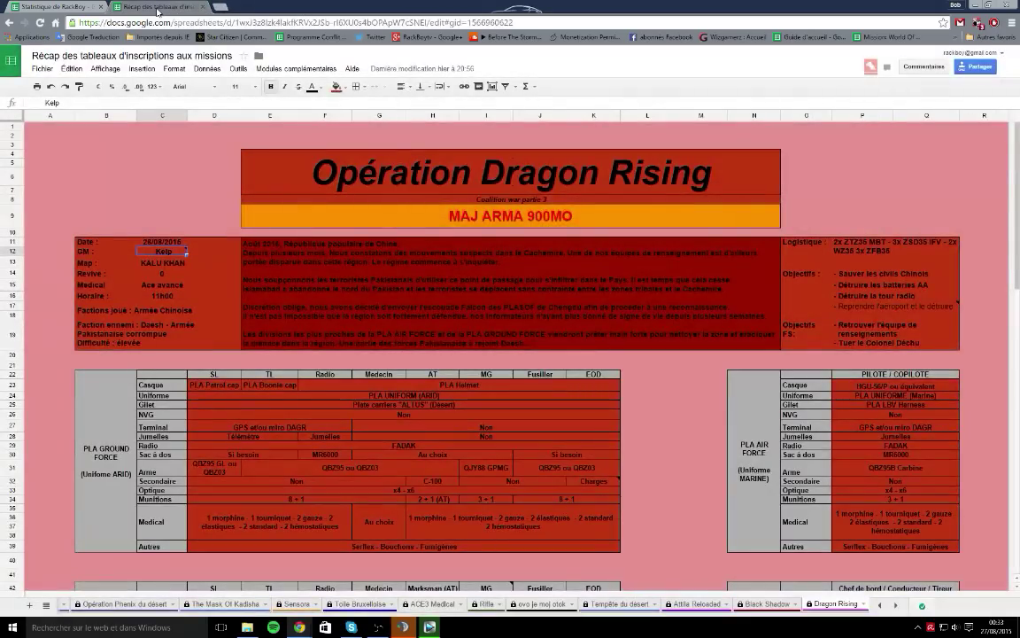
left_click(203, 8)
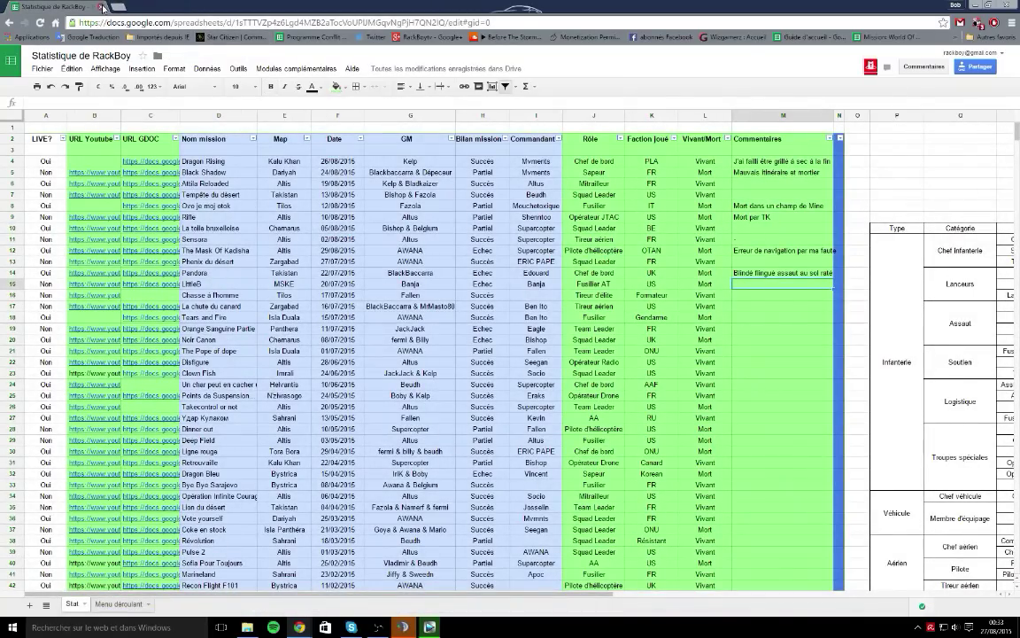
left_click(99, 7)
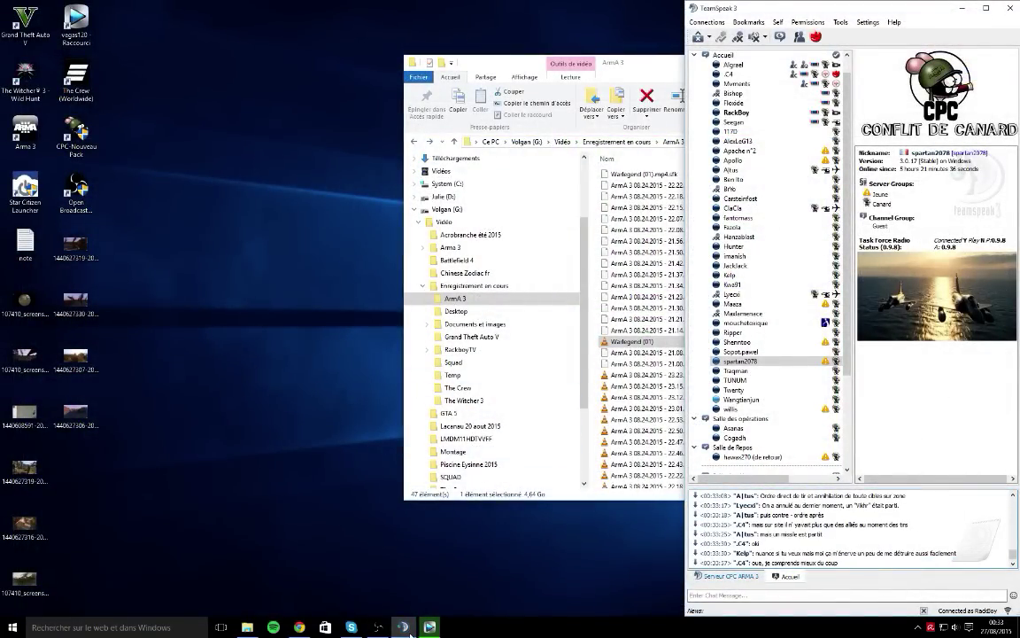
Step: Check the peak building in Vegas Pro, and in TeamSpeak poke the instructor listed below .C4, asking if the named player "joue parfois ou ne fait que GM?"
left_click(430, 627)
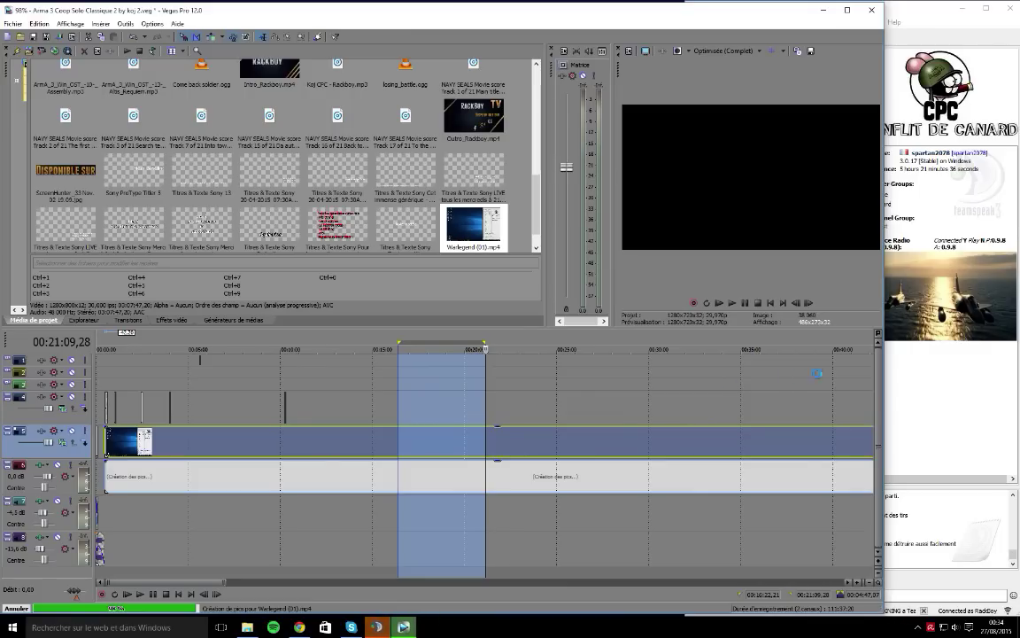
left_click(377, 627)
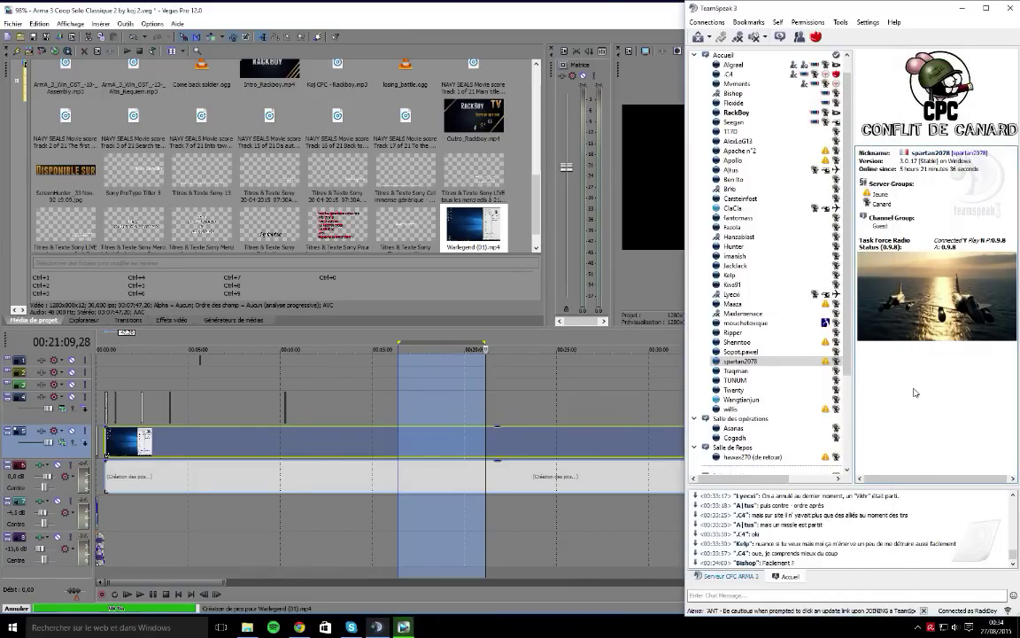
left_click(767, 84)
right_click(767, 84)
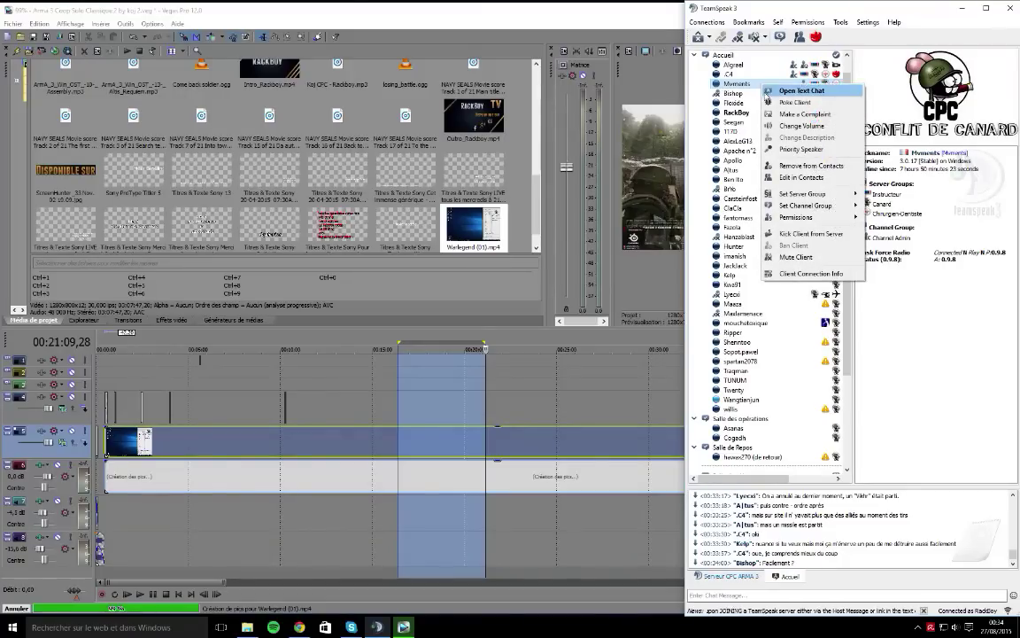
left_click(775, 100)
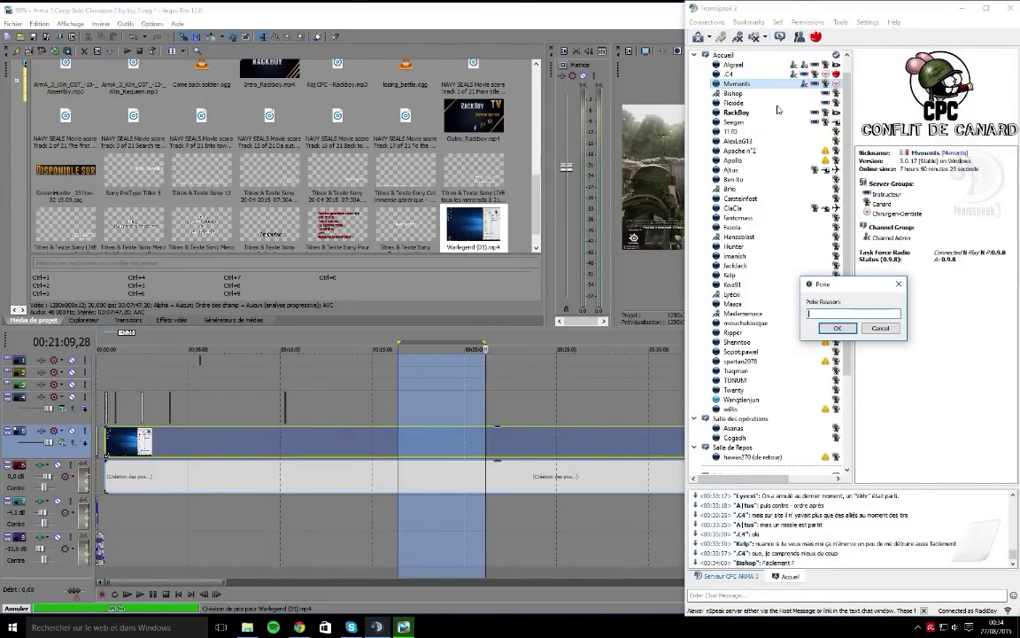
type("kelp")
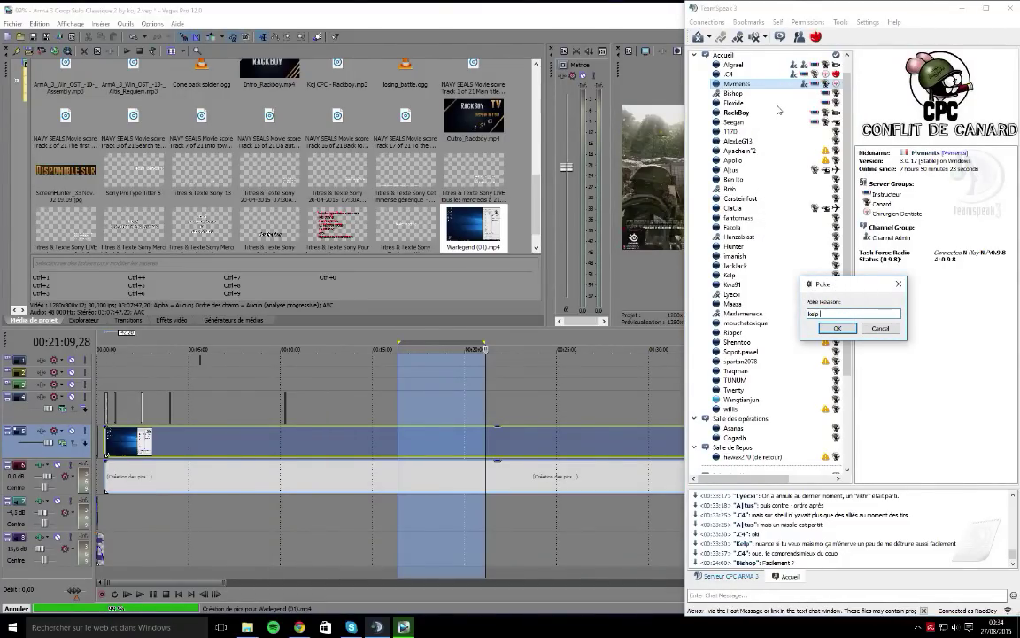
type(" joue")
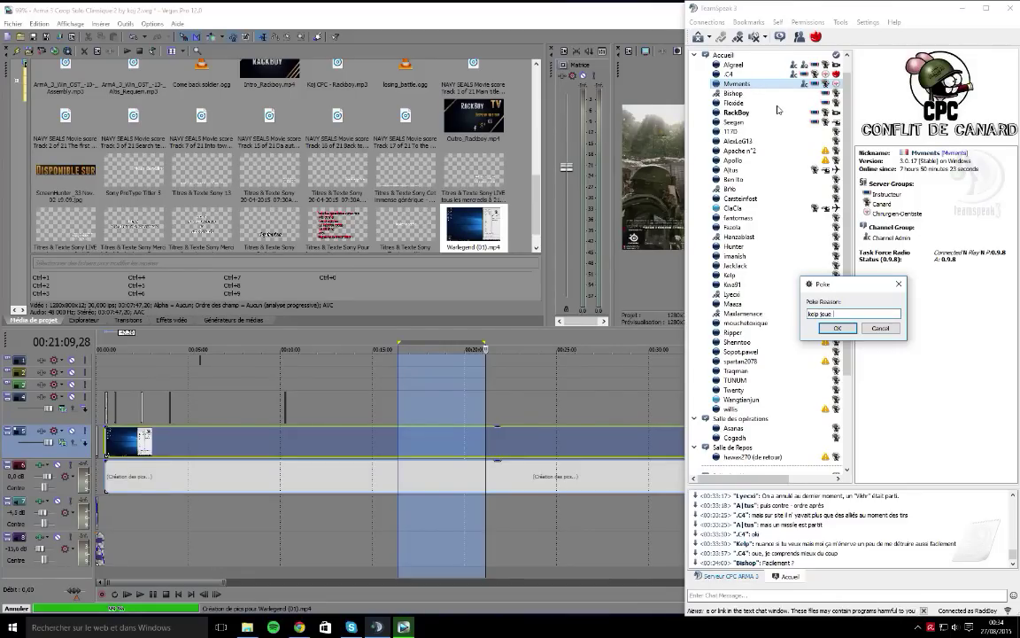
type(" par")
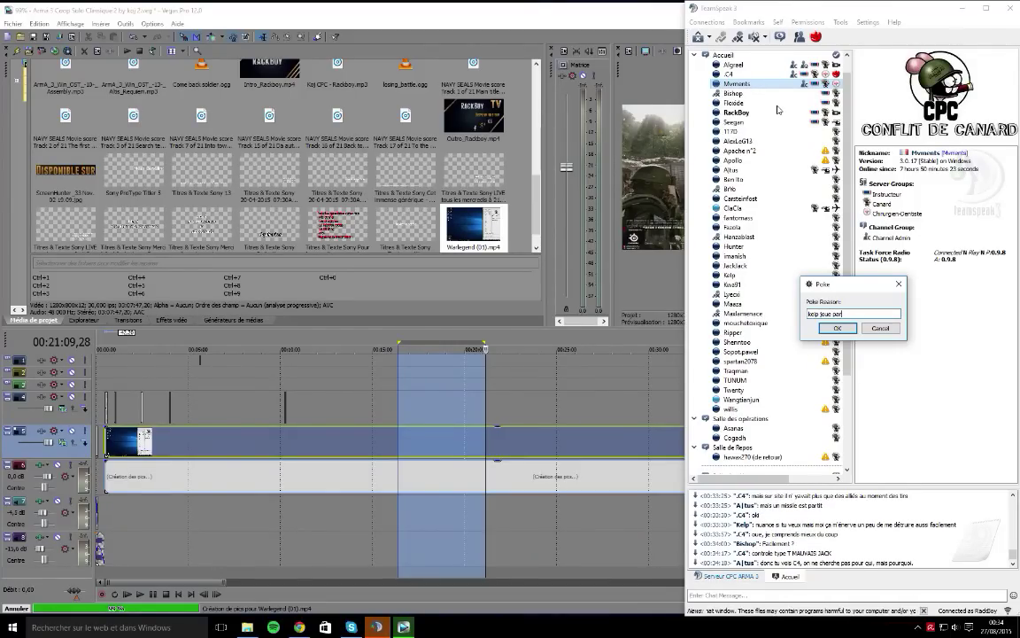
type("fois")
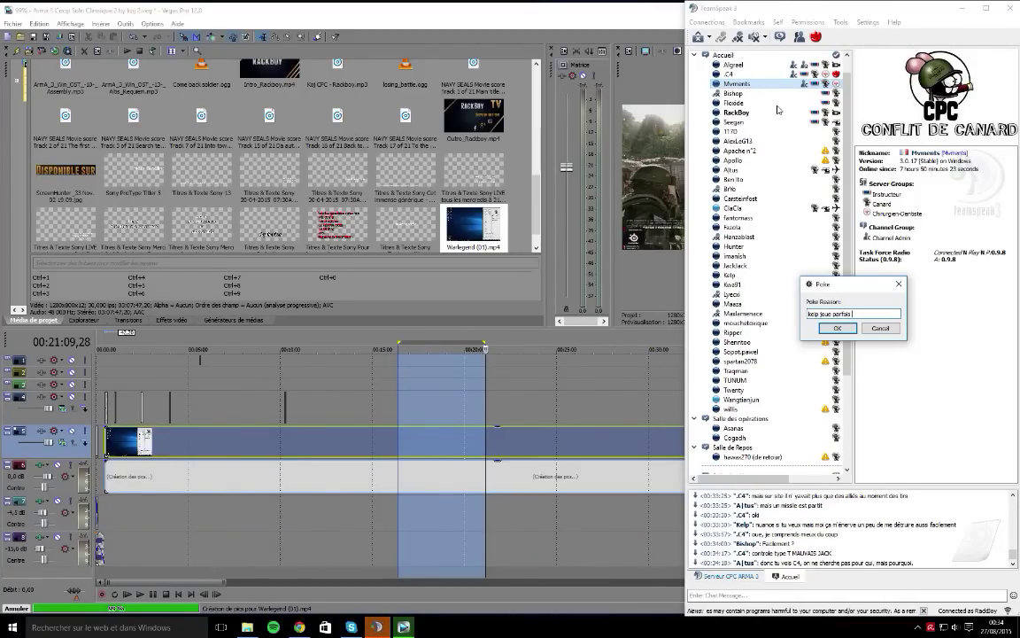
type(" ou ne ")
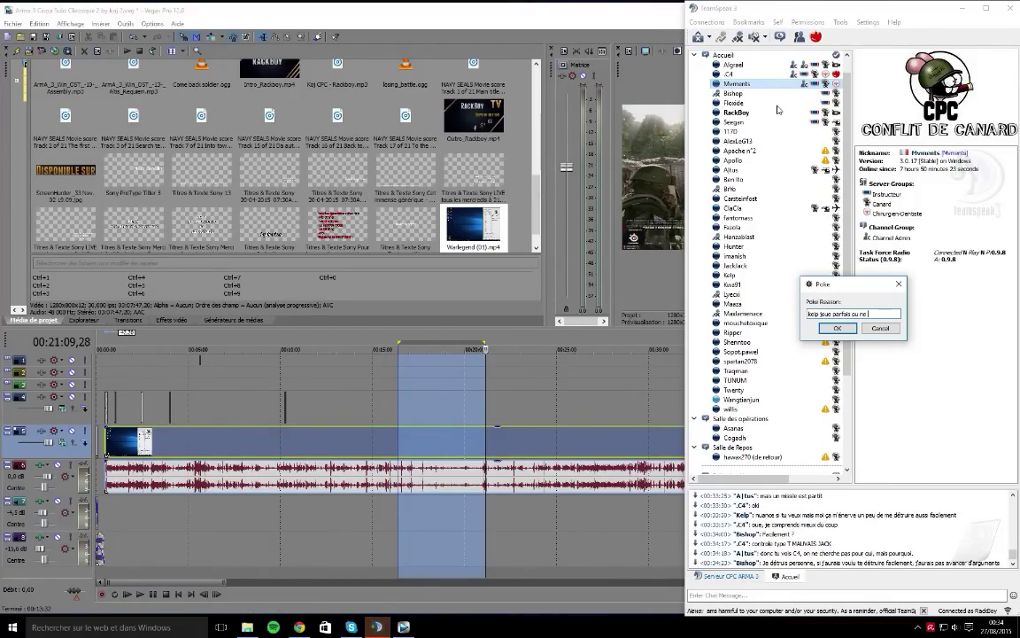
type("fait que")
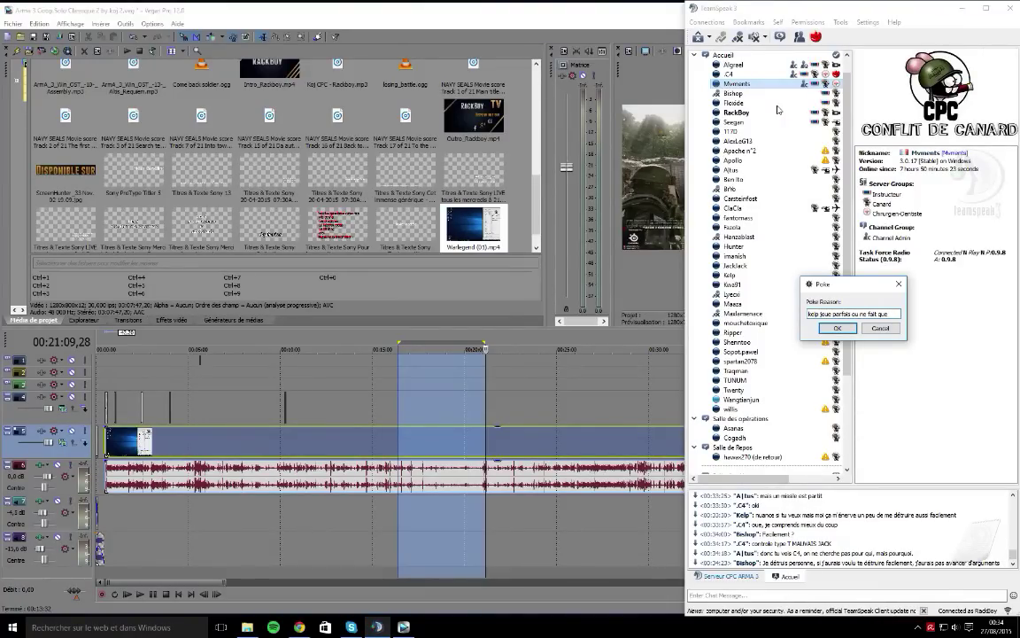
type(" GM?")
key("Return")
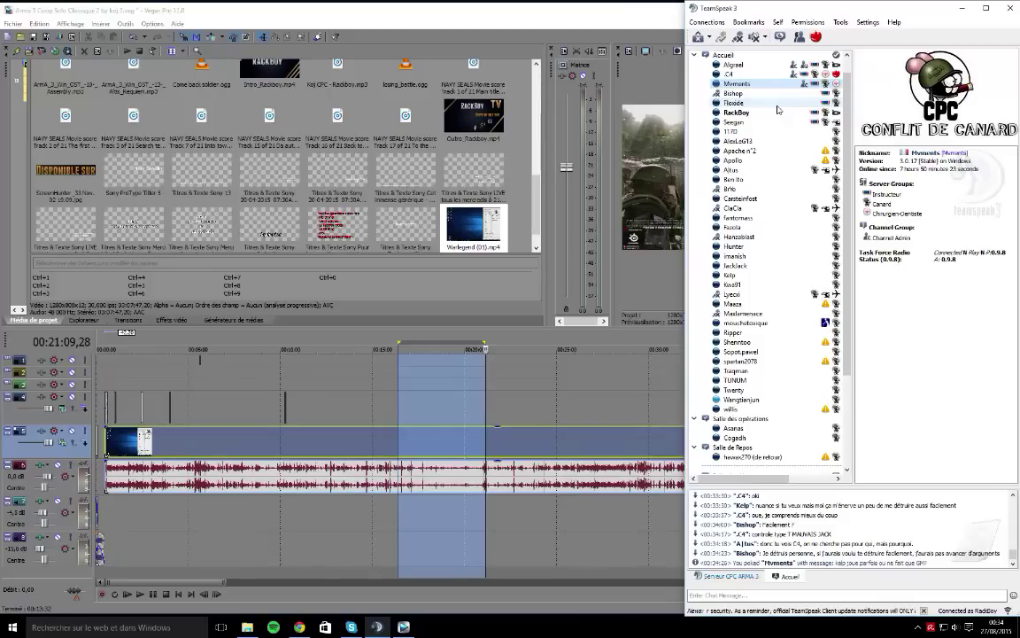
Step: Switch to Vegas Pro, maximize its window and place the playhead at 01:28:07,10 in the Warlegend (01) recording
left_click(567, 409)
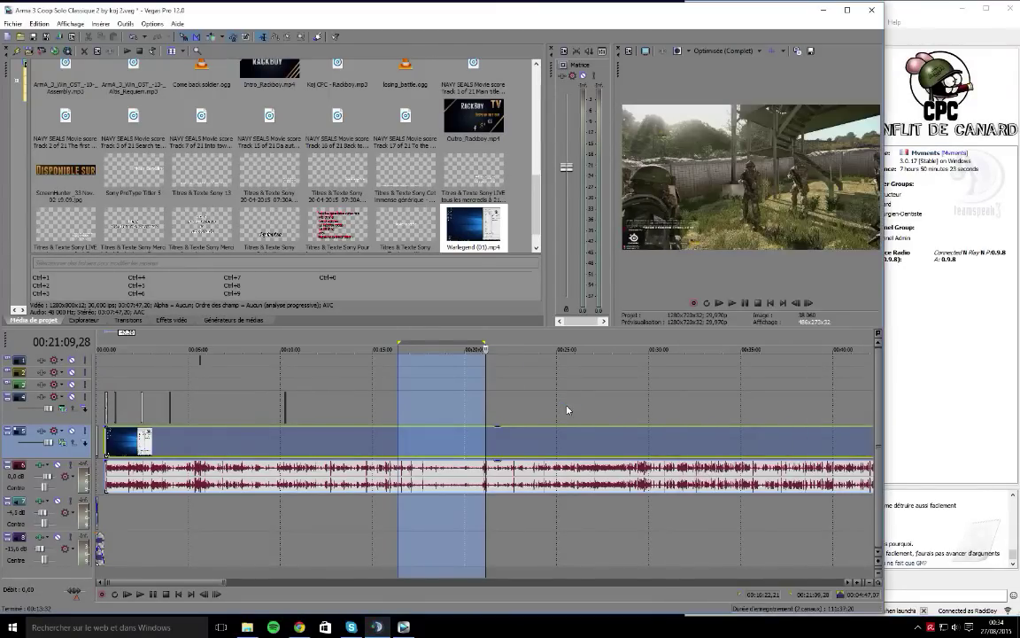
left_click(568, 409)
double_click(587, 11)
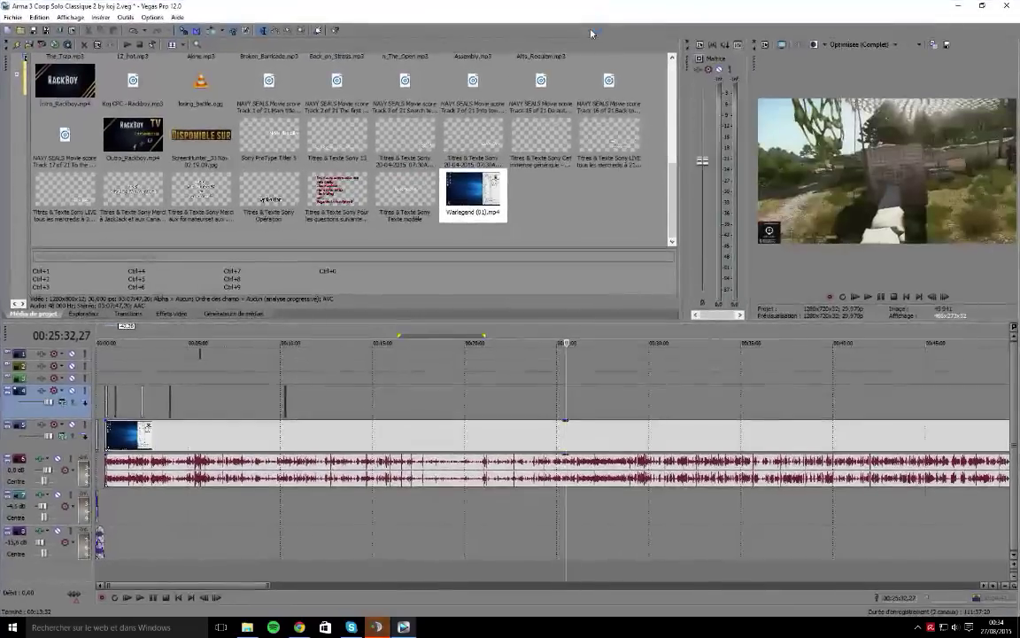
left_click(337, 519)
scroll(338, 519, "down", 4)
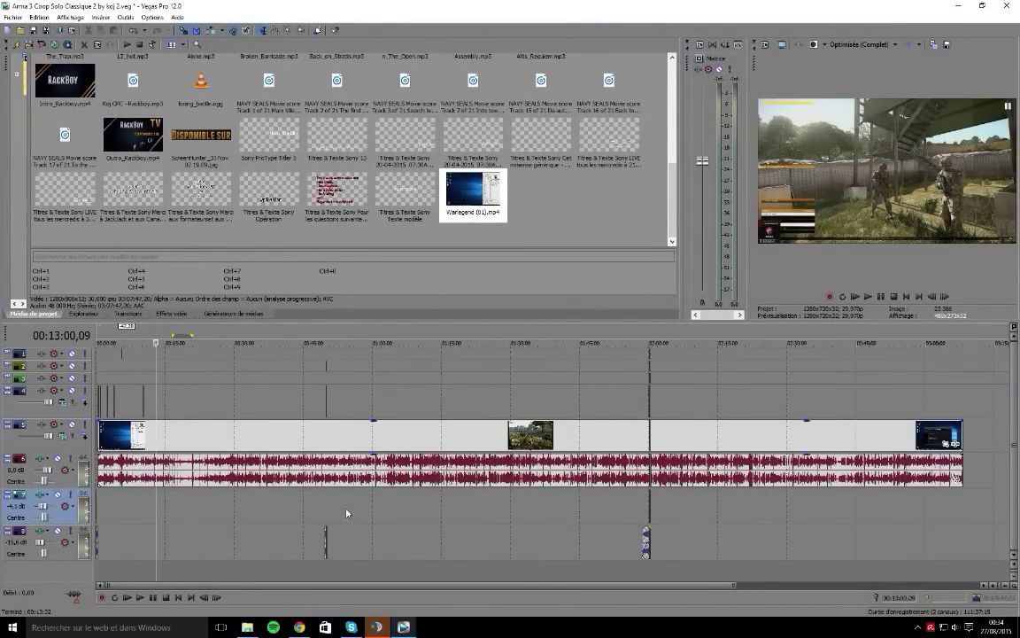
left_click_drag(346, 519, 502, 538)
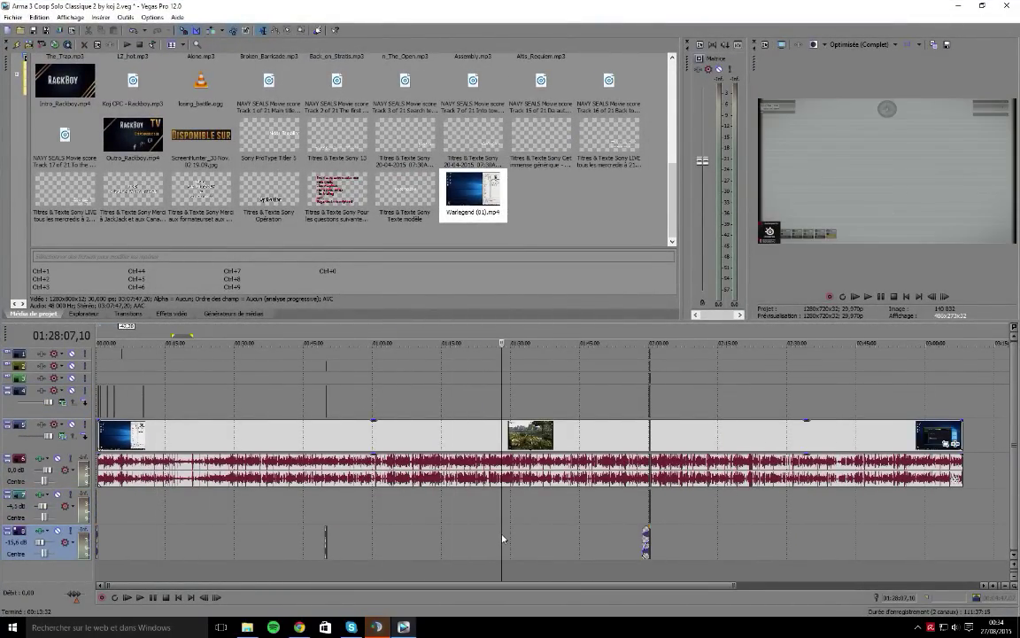
Step: Save the project under the new name "Arma 3 Coop Dragon Rising" in the Montage folder
left_click(48, 31)
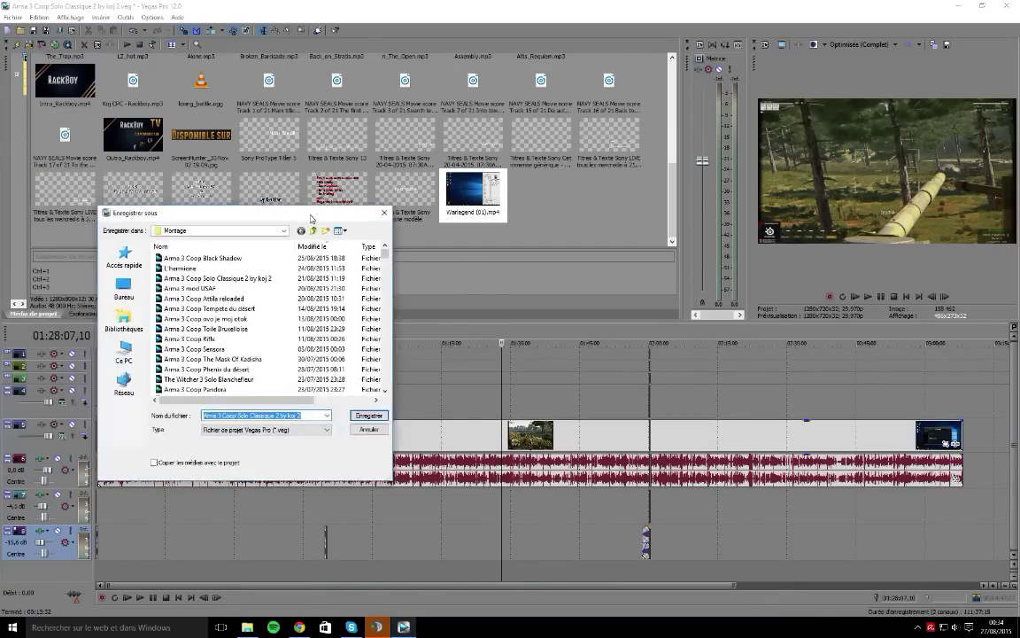
left_click_drag(310, 218, 410, 219)
left_click(401, 417)
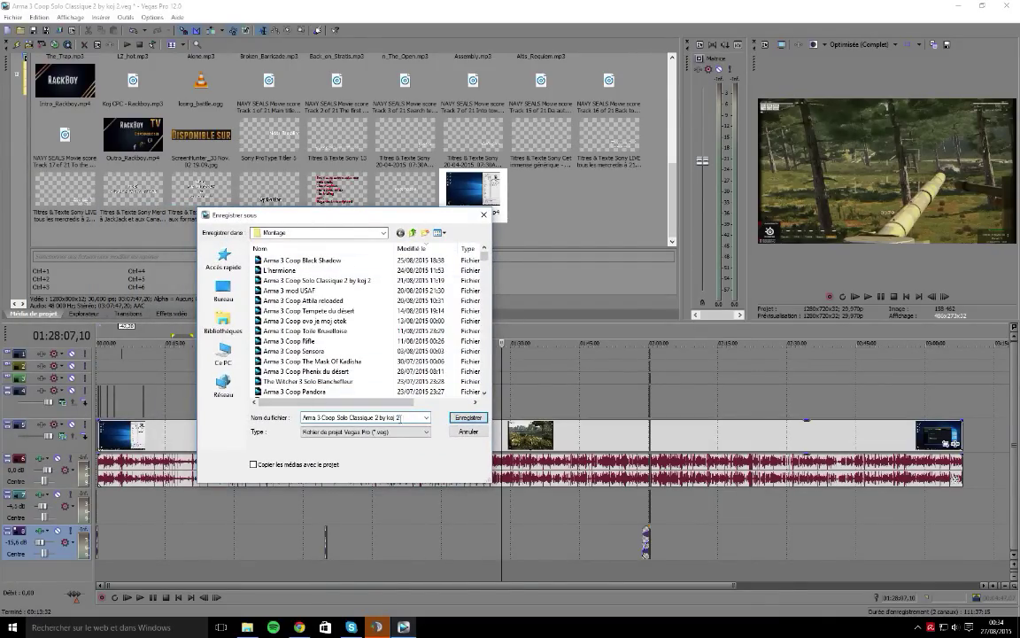
left_click_drag(402, 417, 337, 422)
type("Dragon Rising")
key("Return")
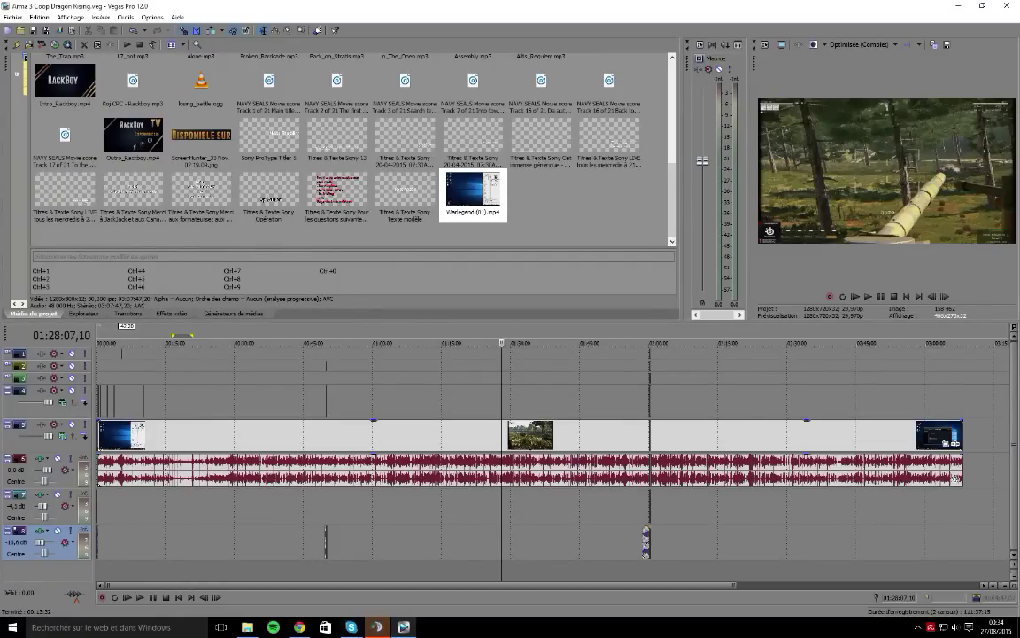
Step: Dismiss the received poke in TeamSpeak and poke the instructor back with "ah ben j'ai pas souvant vu", adding who was the replacement on Monday
left_click(375, 628)
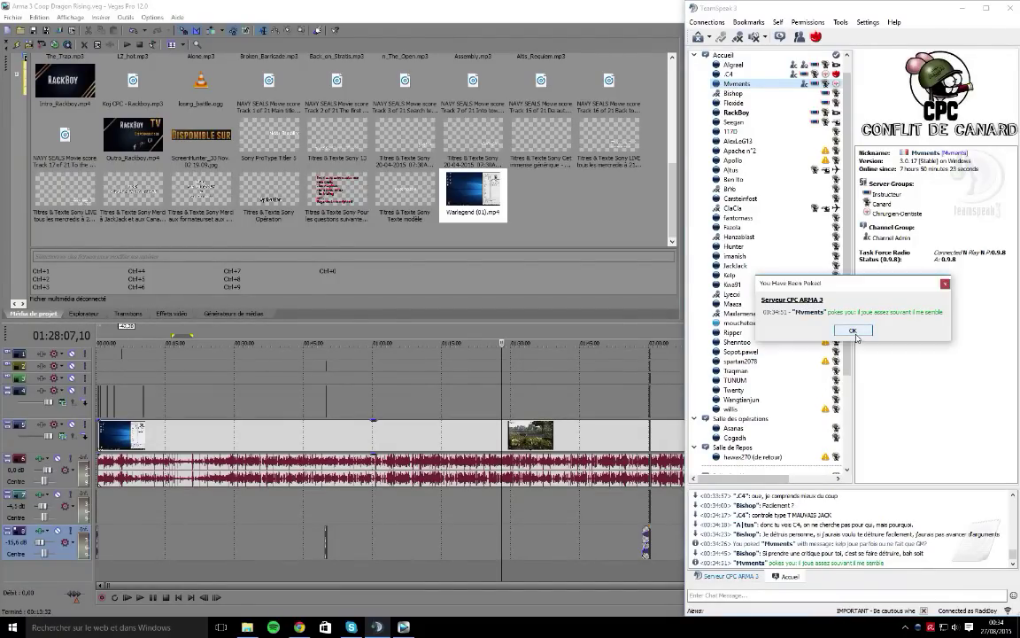
left_click(854, 333)
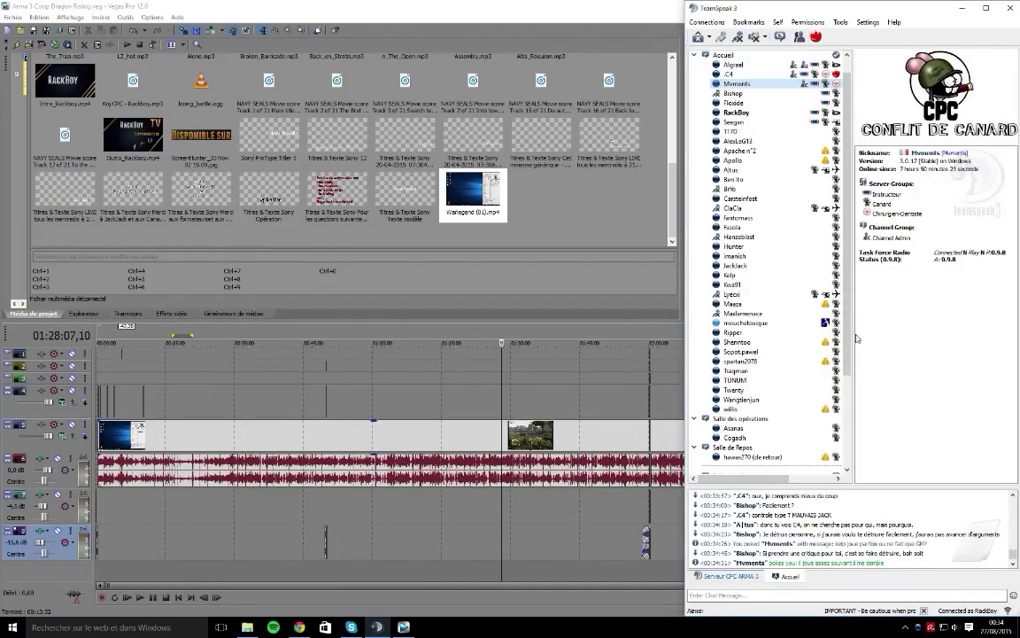
right_click(729, 84)
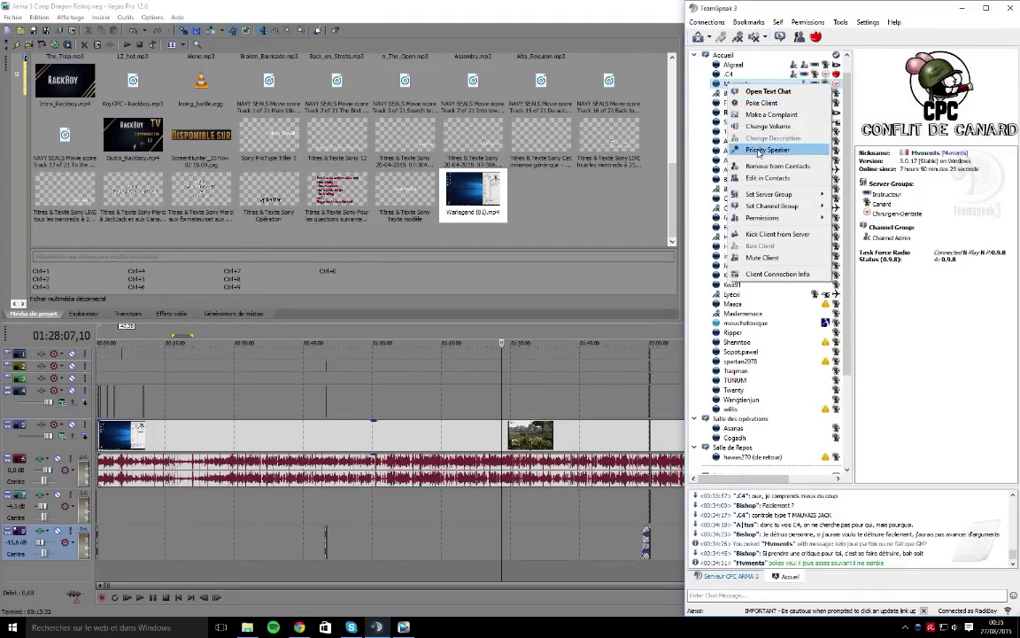
left_click(760, 103)
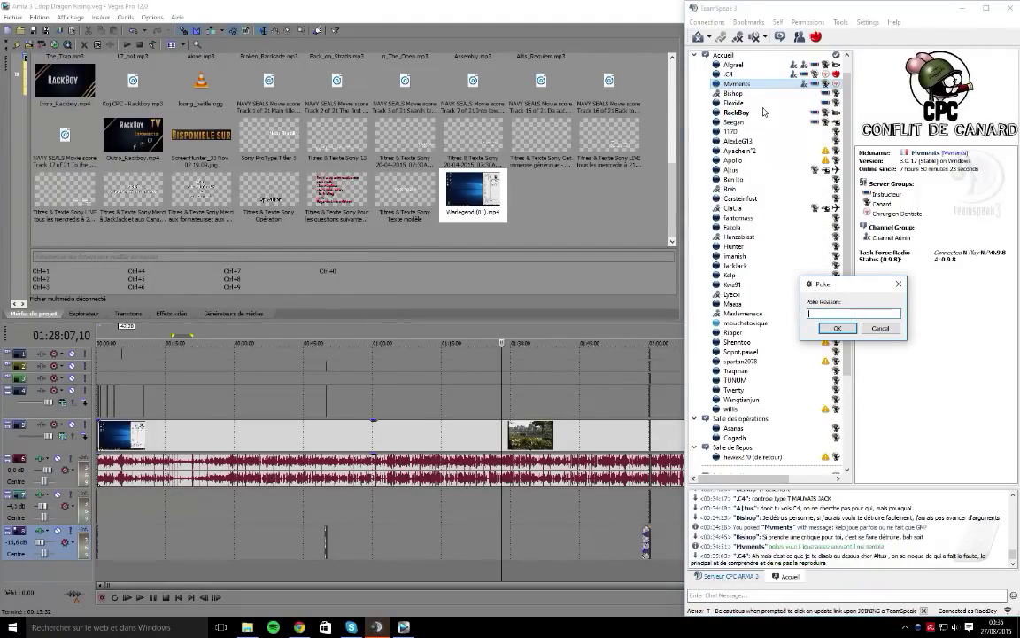
type("ah ben")
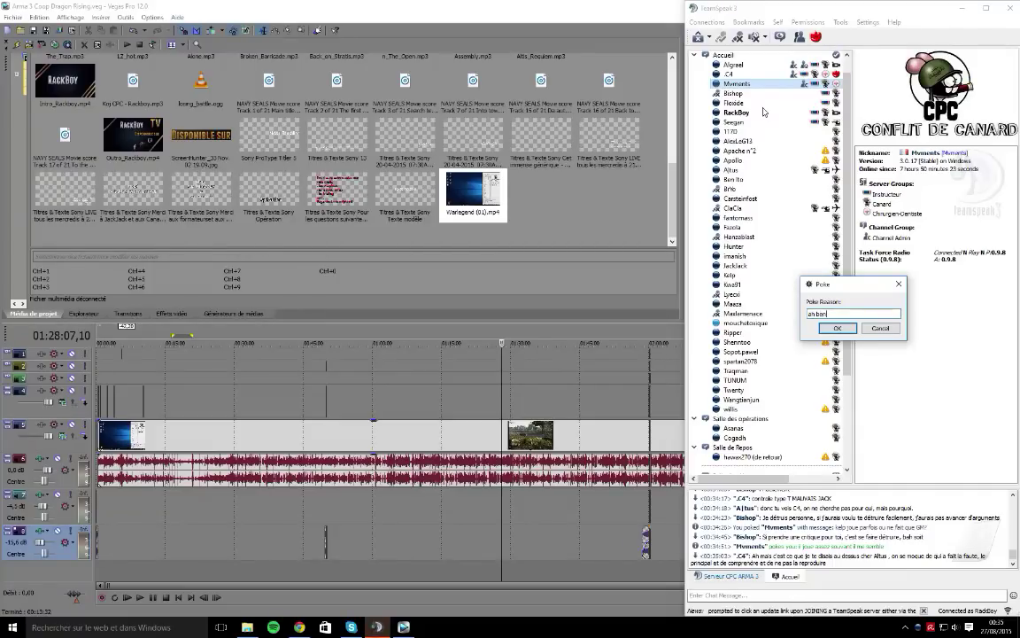
type(" jai pas")
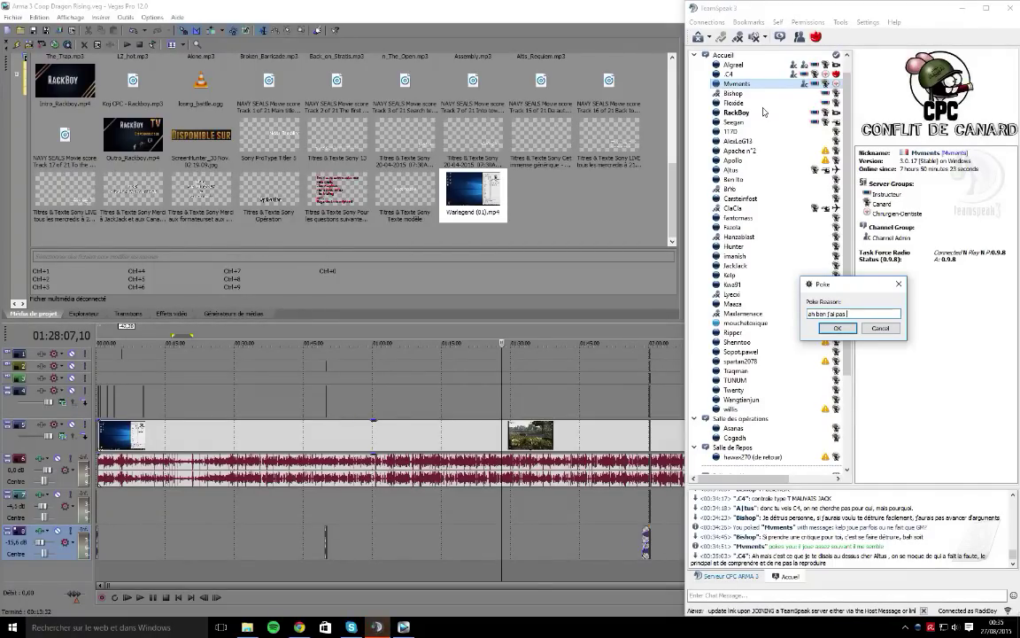
type(" sou")
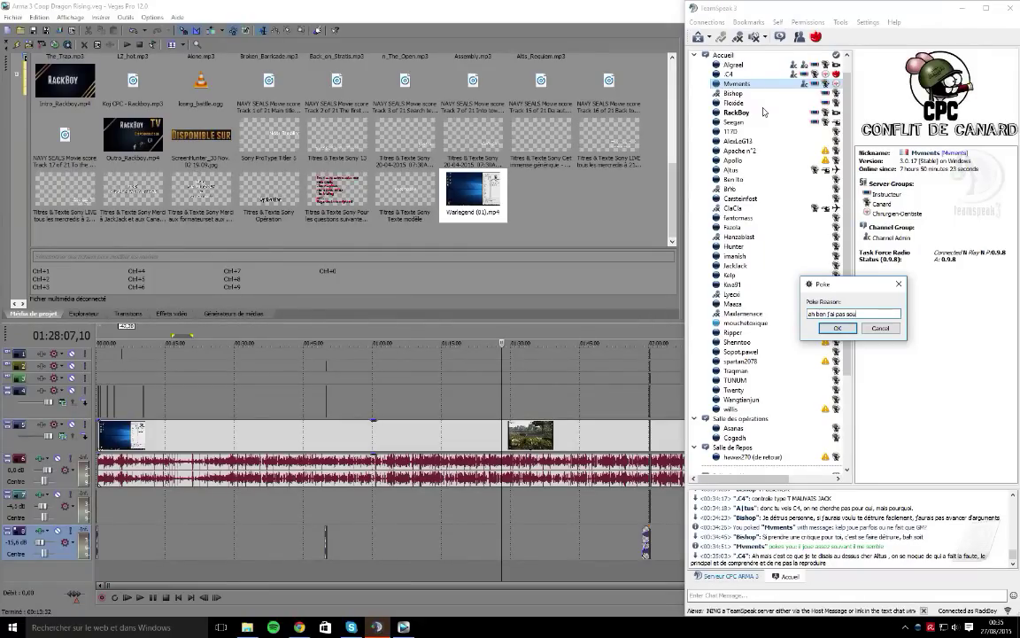
type("vent vu, l")
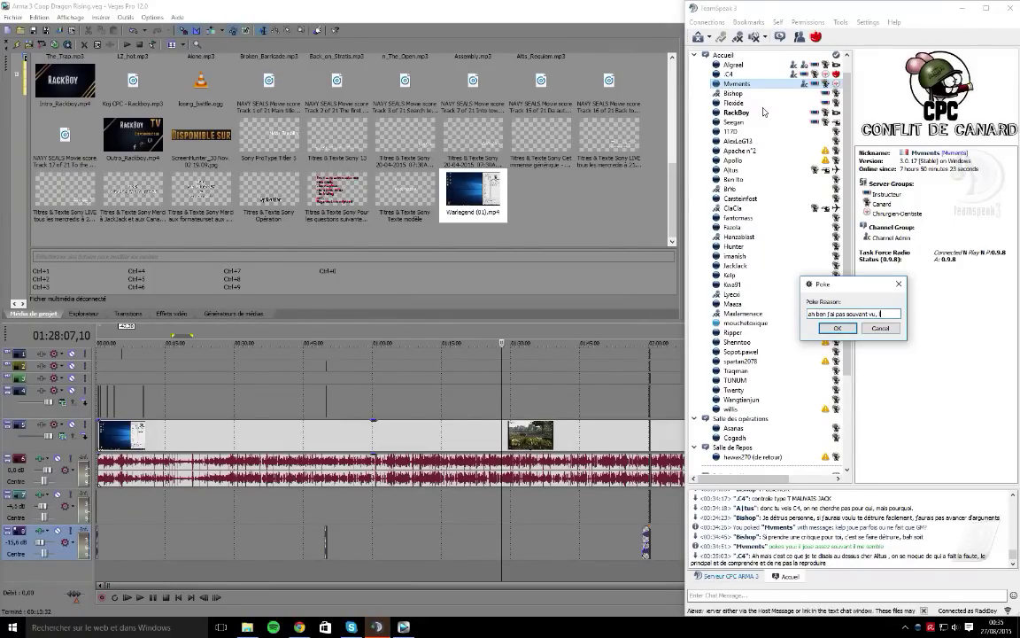
type("undi c'est")
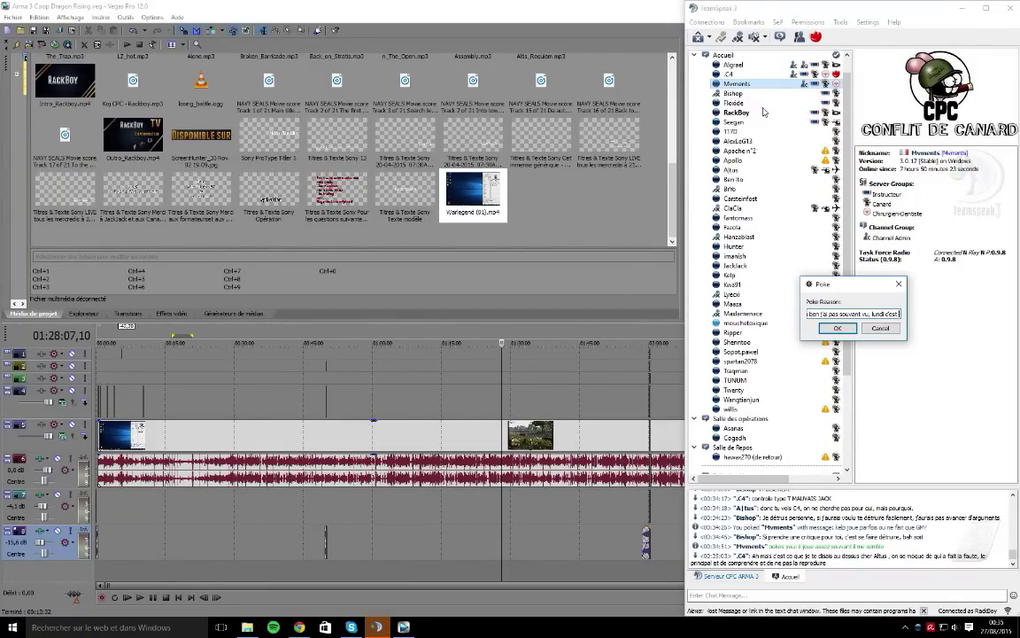
type(" rosen qui la r")
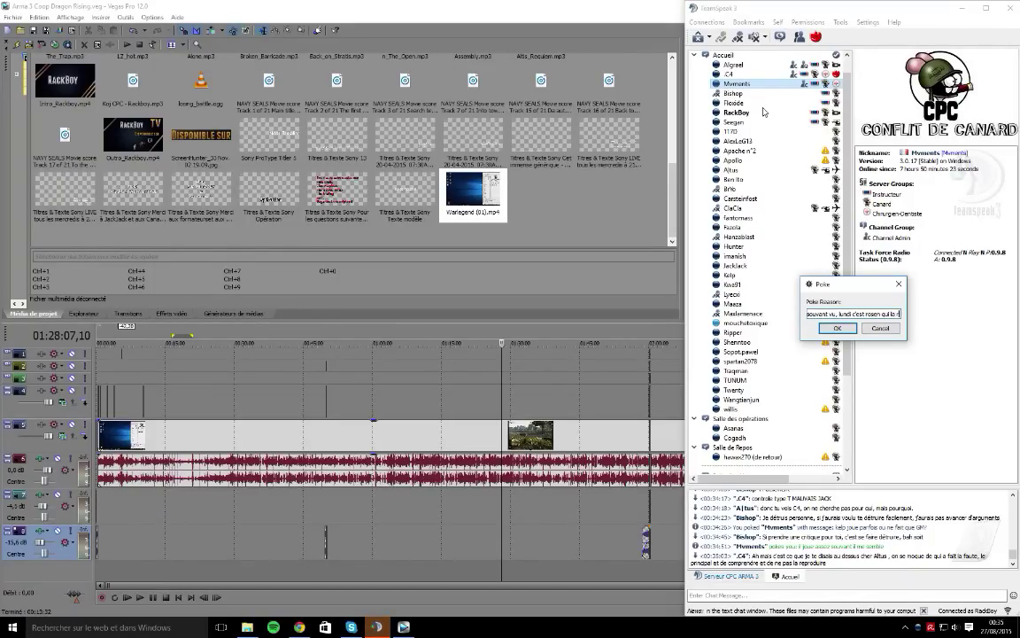
type("ealace")
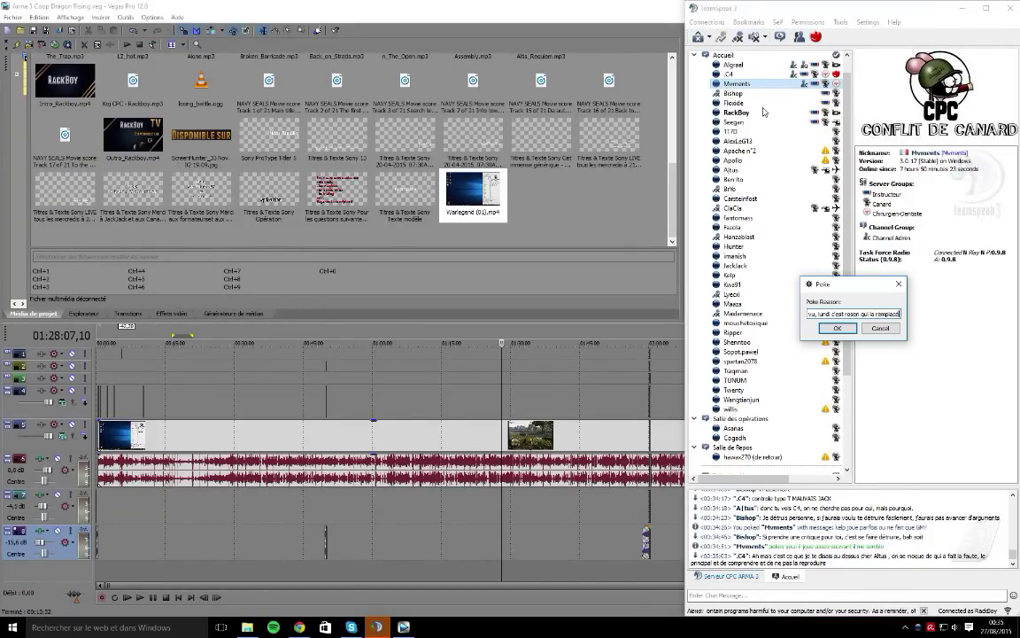
type(" avec")
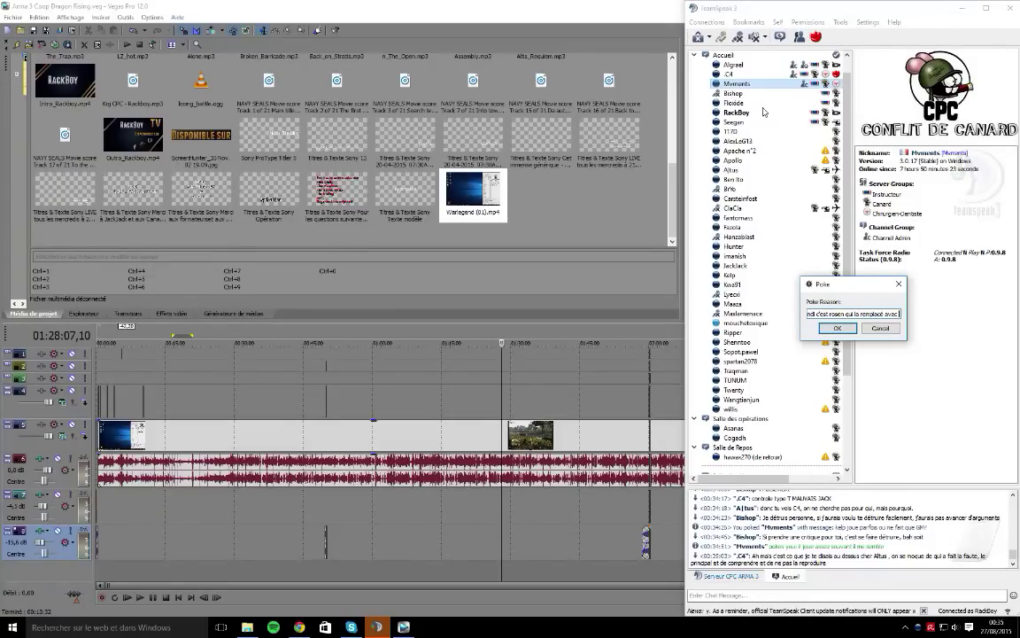
type("en")
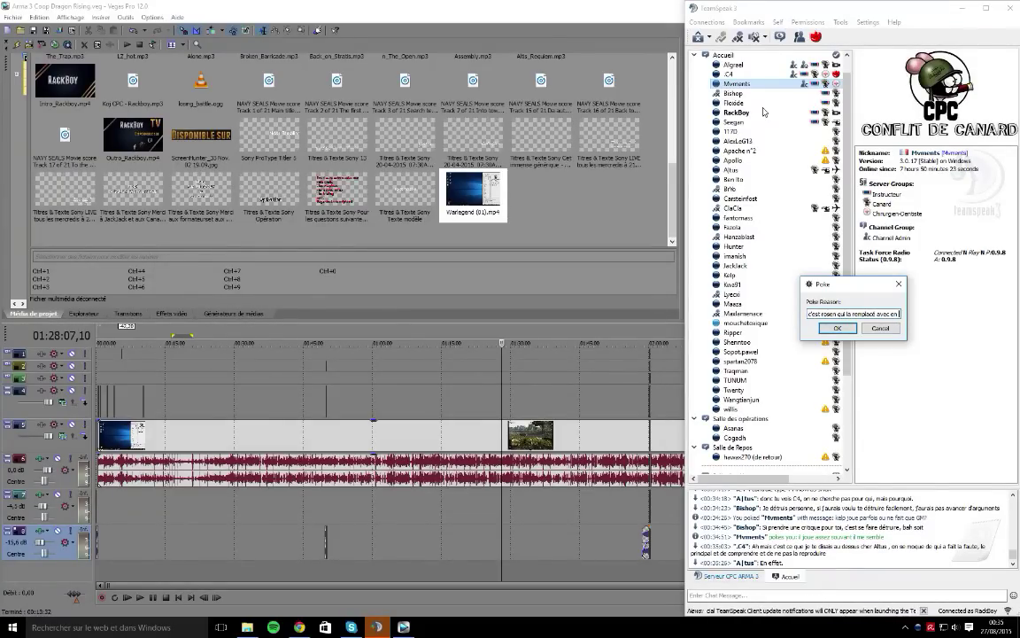
type(" F5 lund")
key("Return")
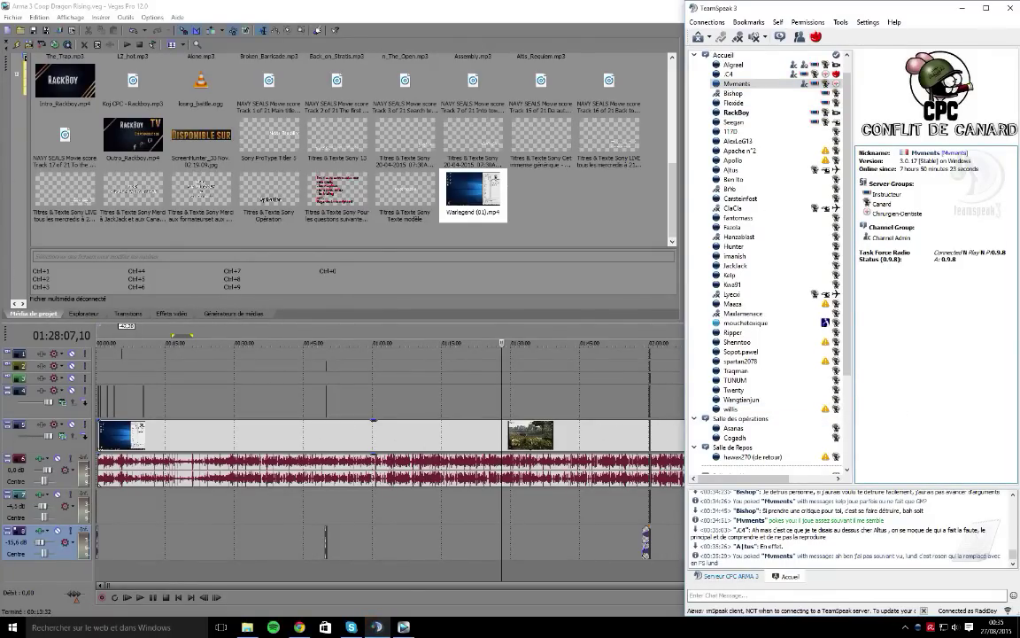
Step: Find the first poke sent to the instructor in the TeamSpeak chat log and select its message text
left_click(907, 629)
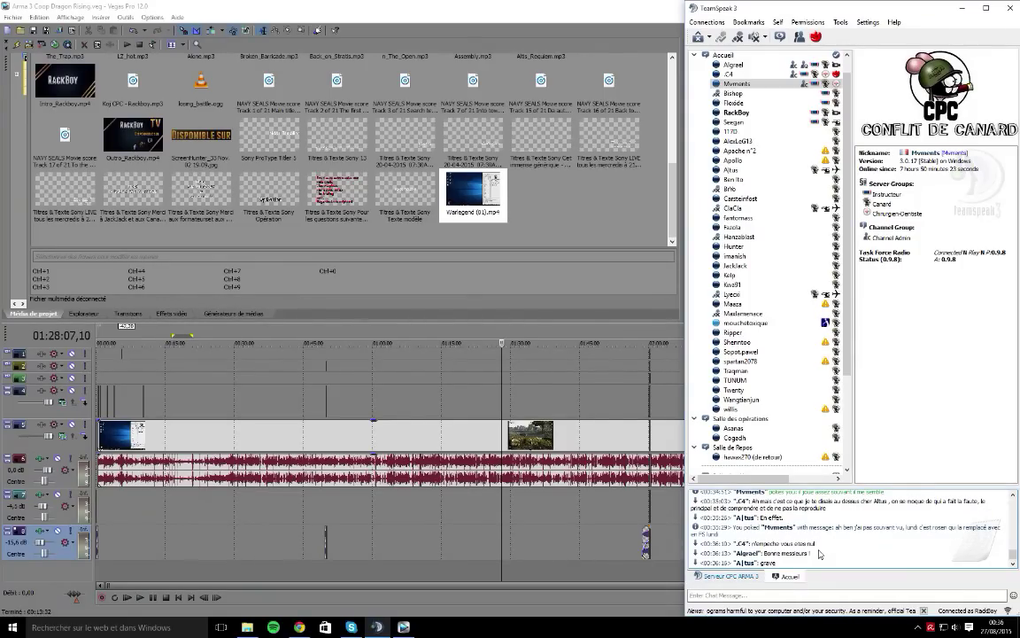
scroll(819, 551, "up", 3)
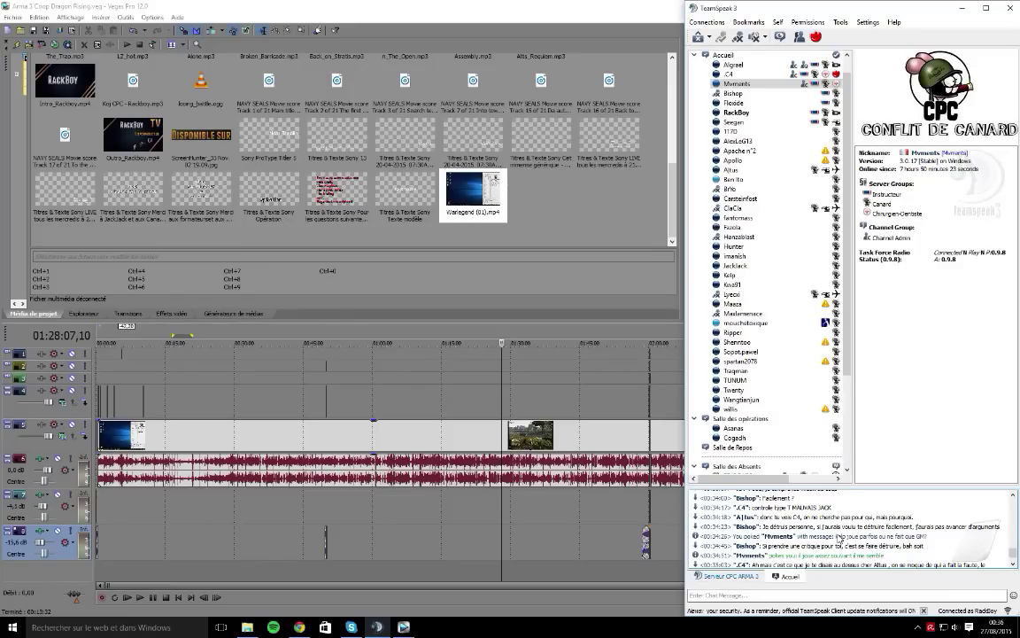
left_click_drag(837, 536, 926, 539)
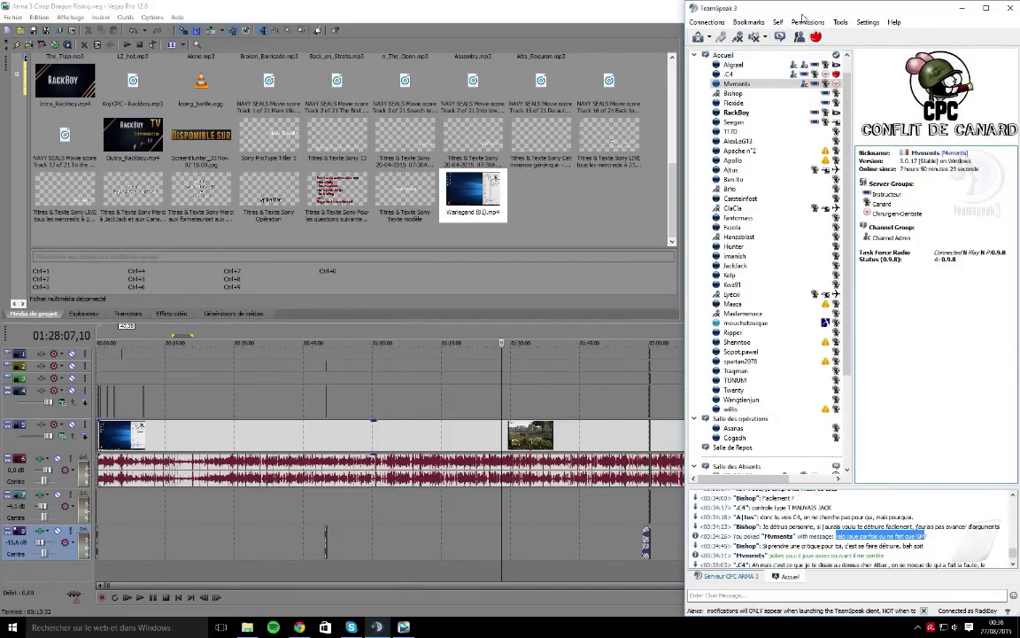
Step: Minimize TeamSpeak to return to Vegas Pro and check frames of the Warlegend (01) recording at 02:33:10,16, 03:04:53,21 and 02:21:52,10
key("super+Down")
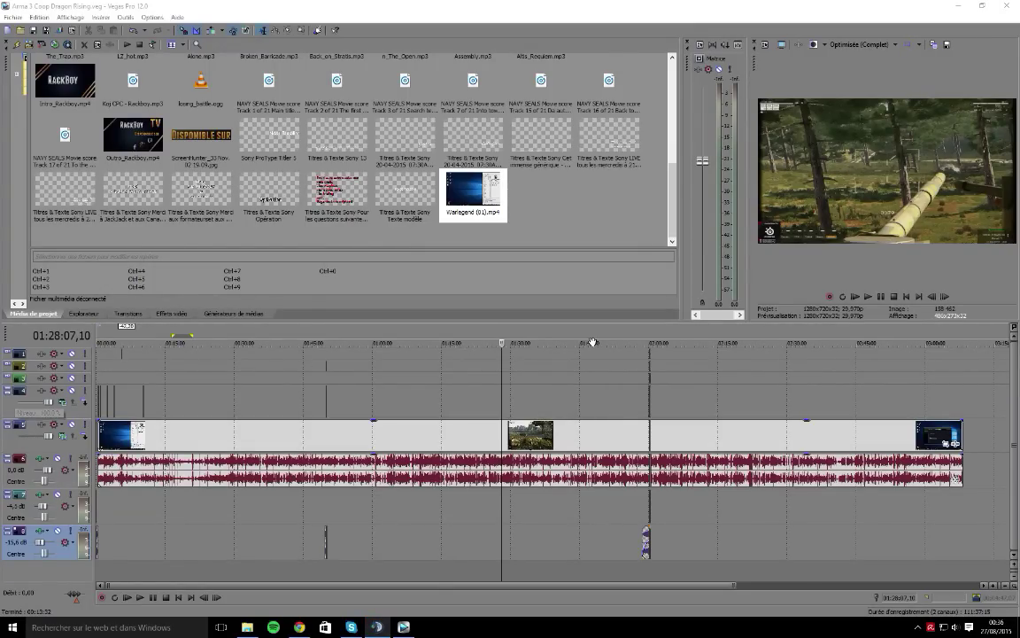
left_click(804, 525)
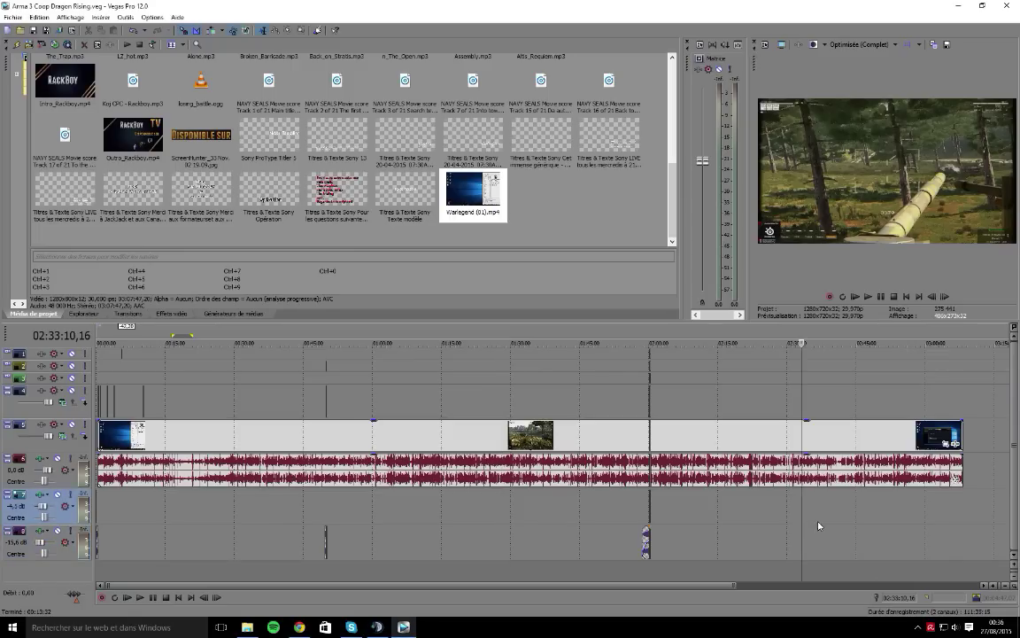
left_click(932, 571)
left_click(759, 573)
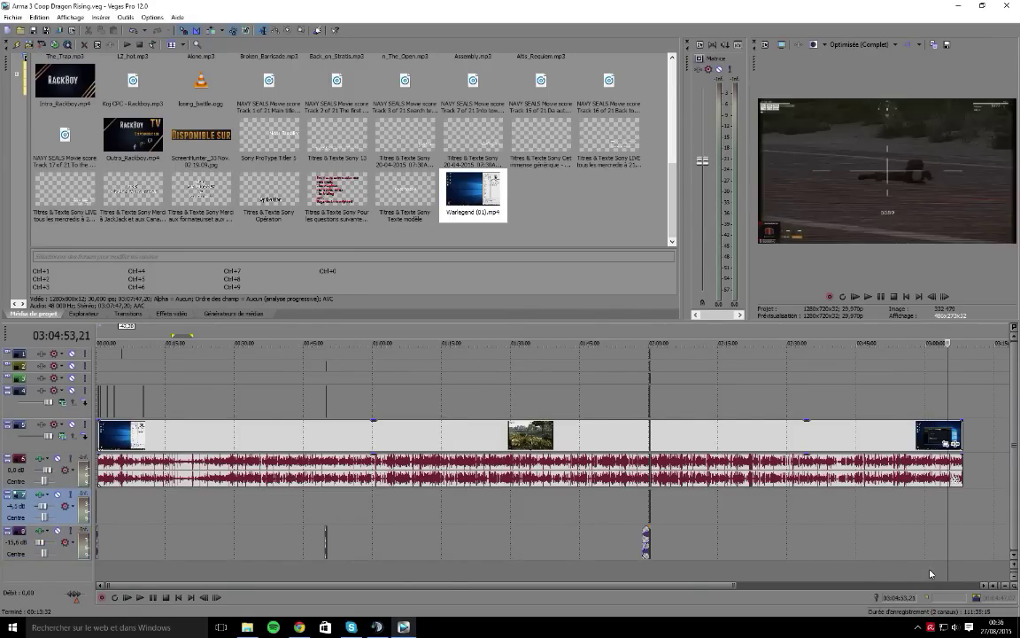
left_click(749, 571)
scroll(767, 552, "up", 5)
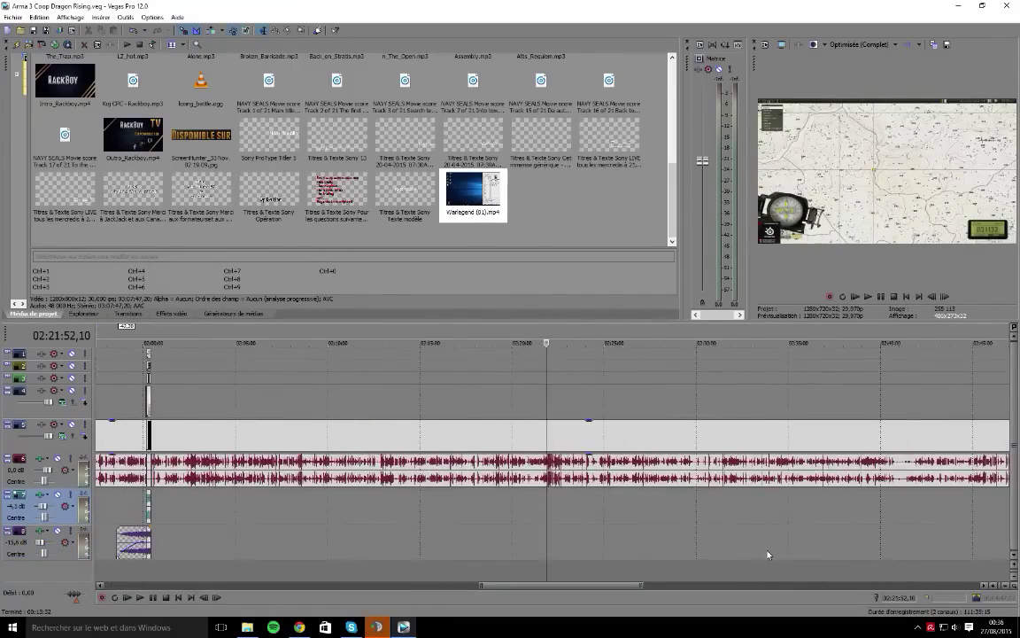
Step: Sample the Warlegend (01) footage at successive points from 02:27:27,29 to 02:36:24,10 and examine the preview frames
left_click(600, 574)
left_click(650, 573)
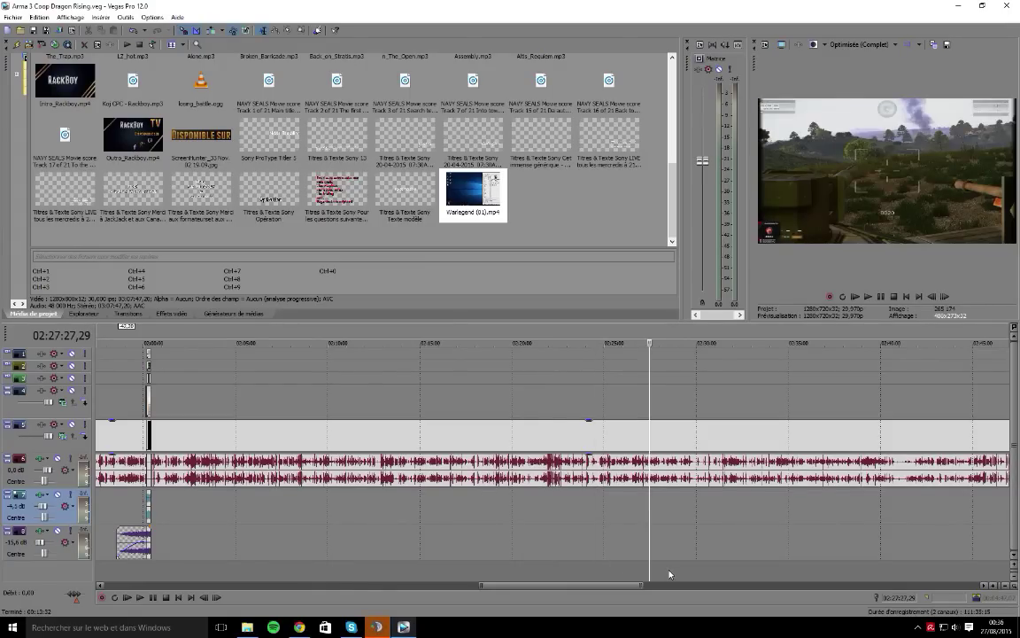
left_click(671, 574)
left_click(694, 574)
left_click(738, 573)
left_click(765, 574)
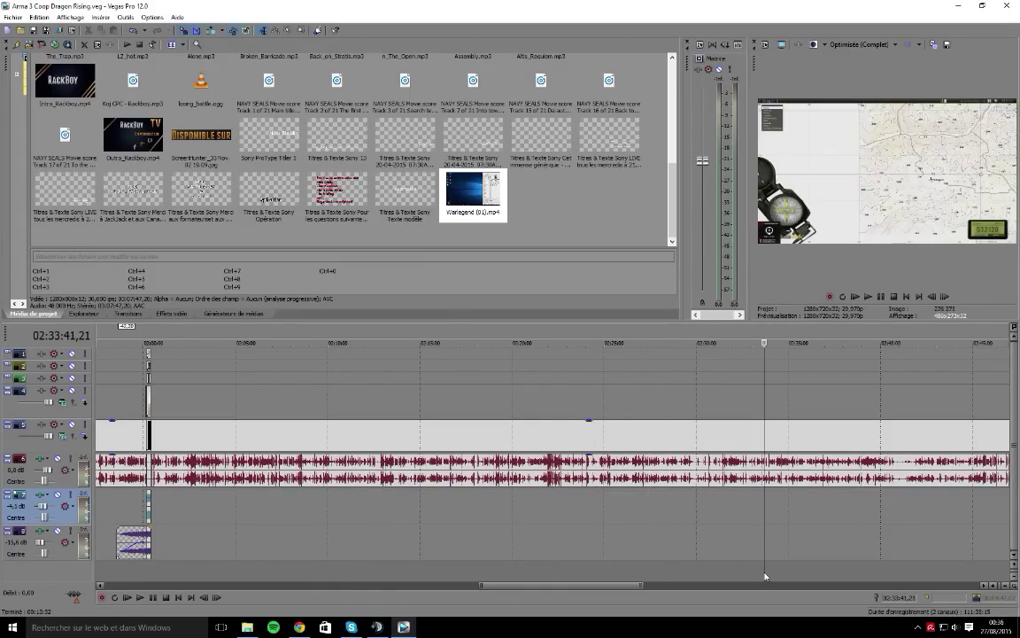
left_click(790, 574)
left_click(814, 574)
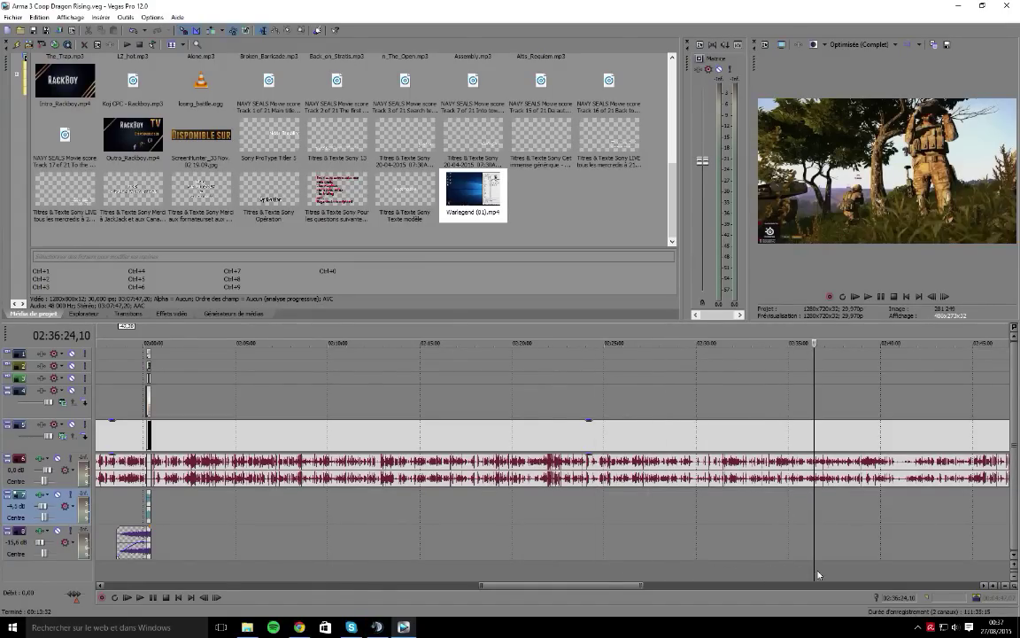
left_click(797, 574)
left_click(820, 573)
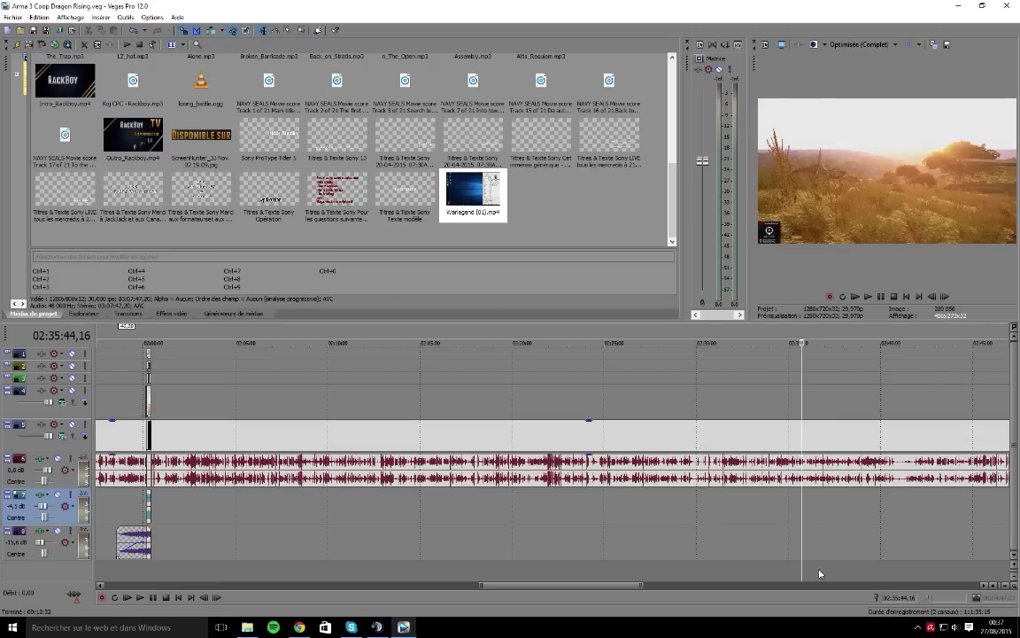
Step: Continue sampling the recording past 02:41:21,27 up to 02:45:39,21 and examine the preview frames
left_click(843, 574)
left_click(853, 573)
left_click(880, 571)
left_click(904, 572)
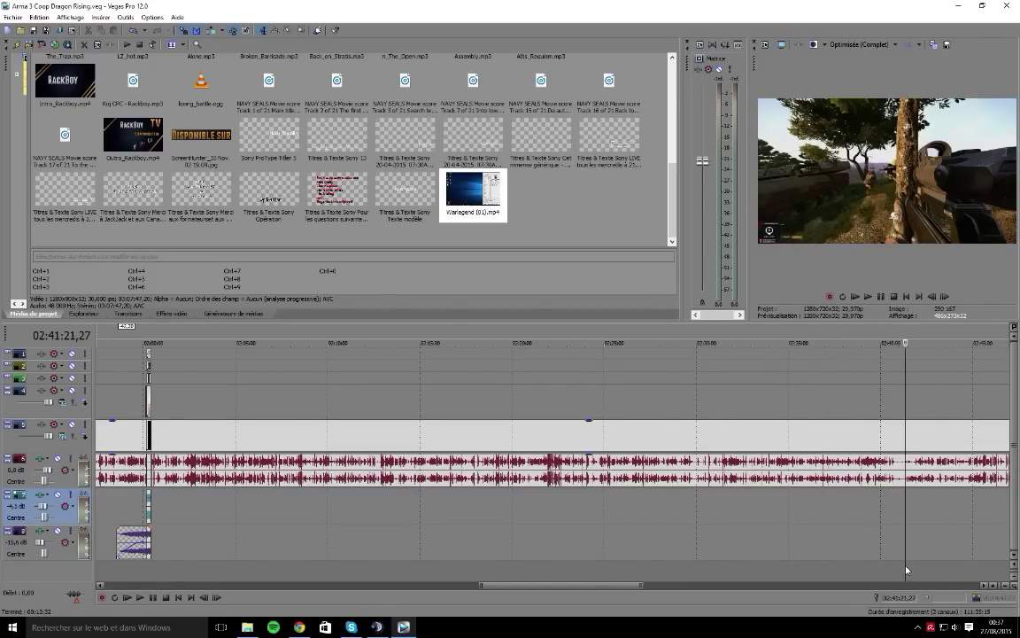
left_click(926, 569)
scroll(933, 567, "down", 1)
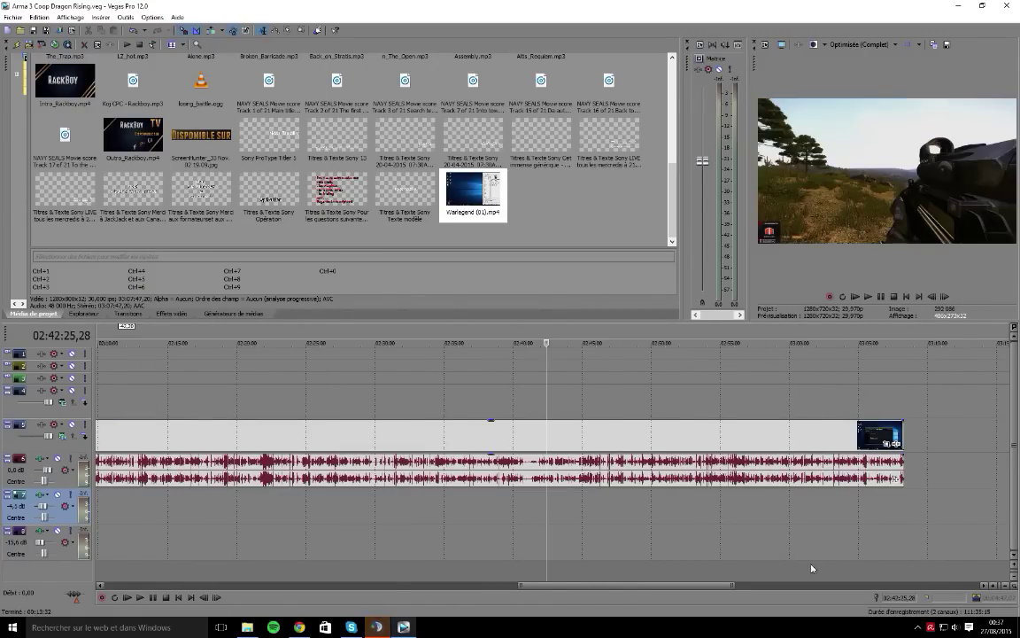
left_click(593, 570)
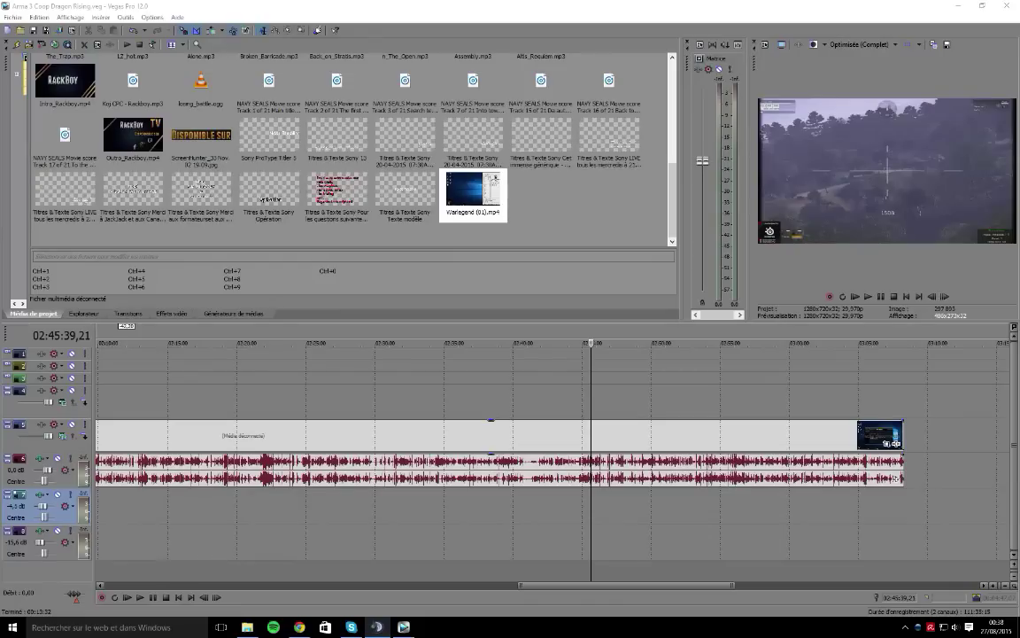
Step: Go back to the early part of the recording and examine frames between 00:05:41,17 and 00:19:41,03, ending at 00:16:22,21
left_click(320, 554)
scroll(252, 560, "down", 5)
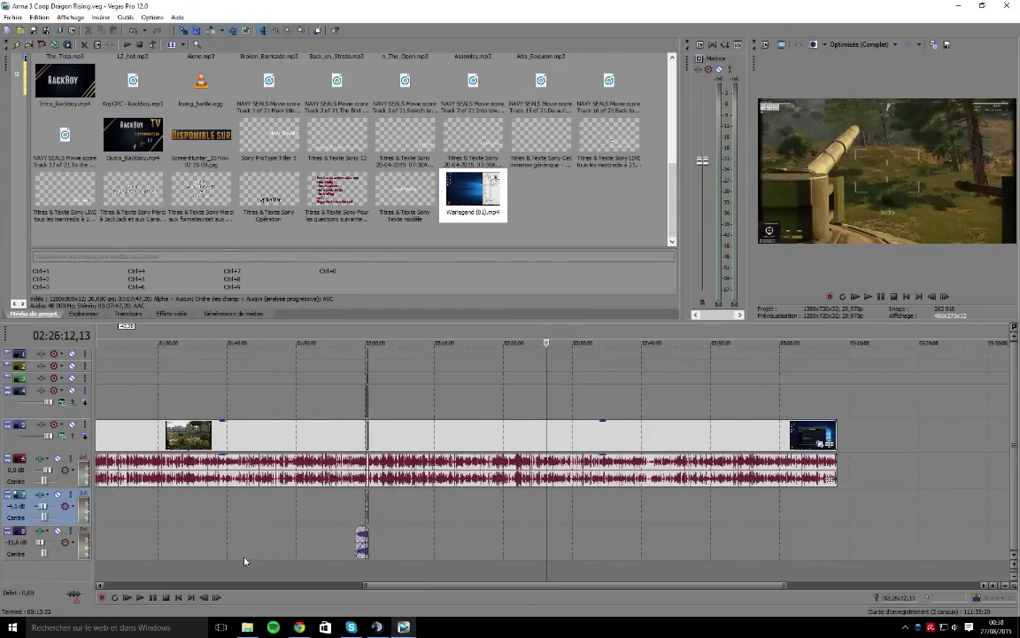
left_click_drag(258, 559, 353, 578)
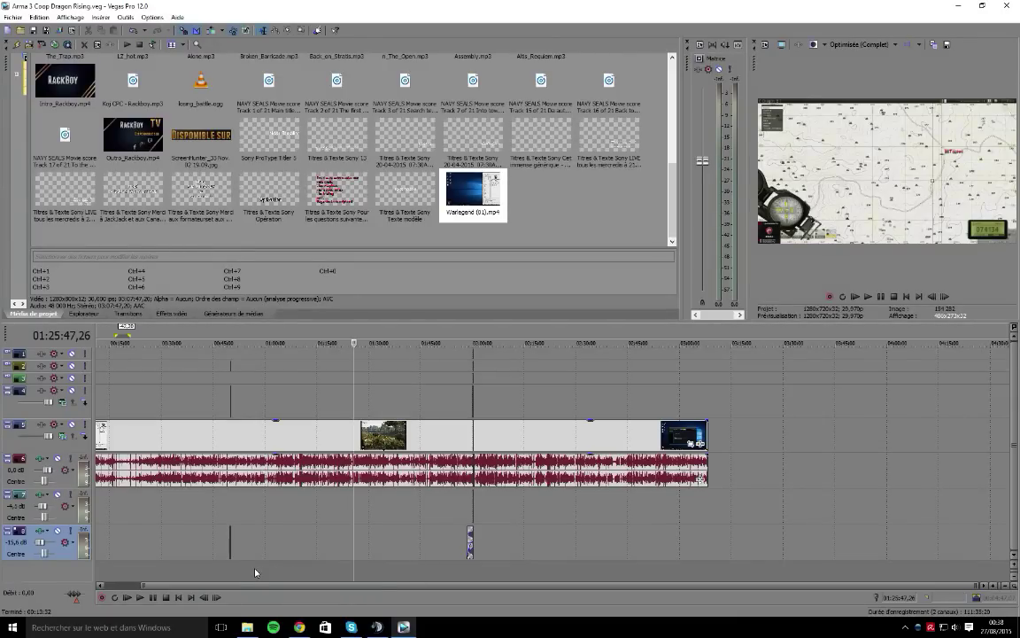
left_click_drag(237, 586, 200, 586)
left_click(137, 575)
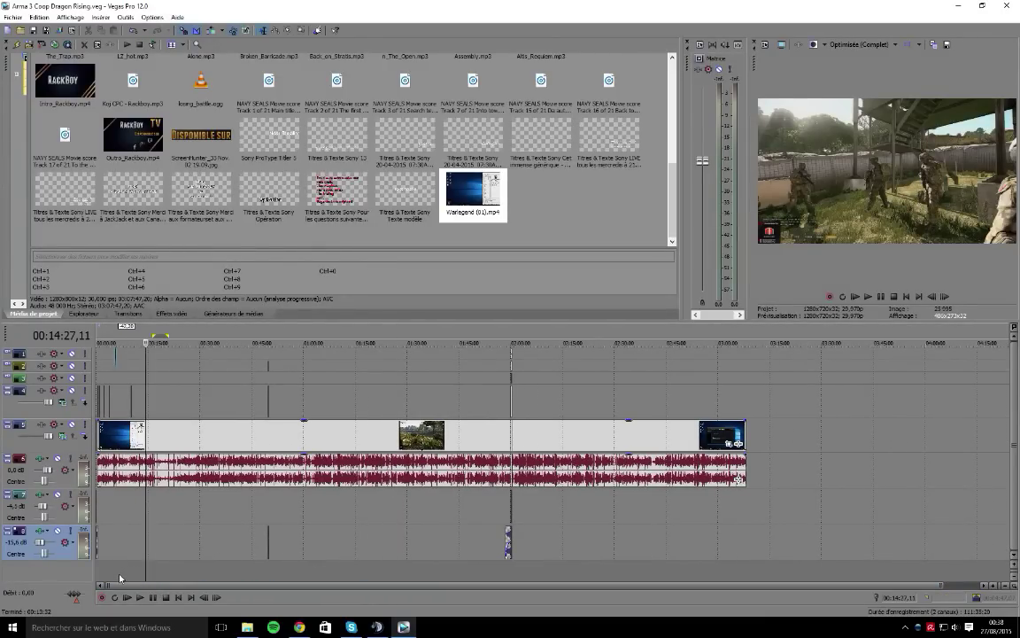
left_click(117, 575)
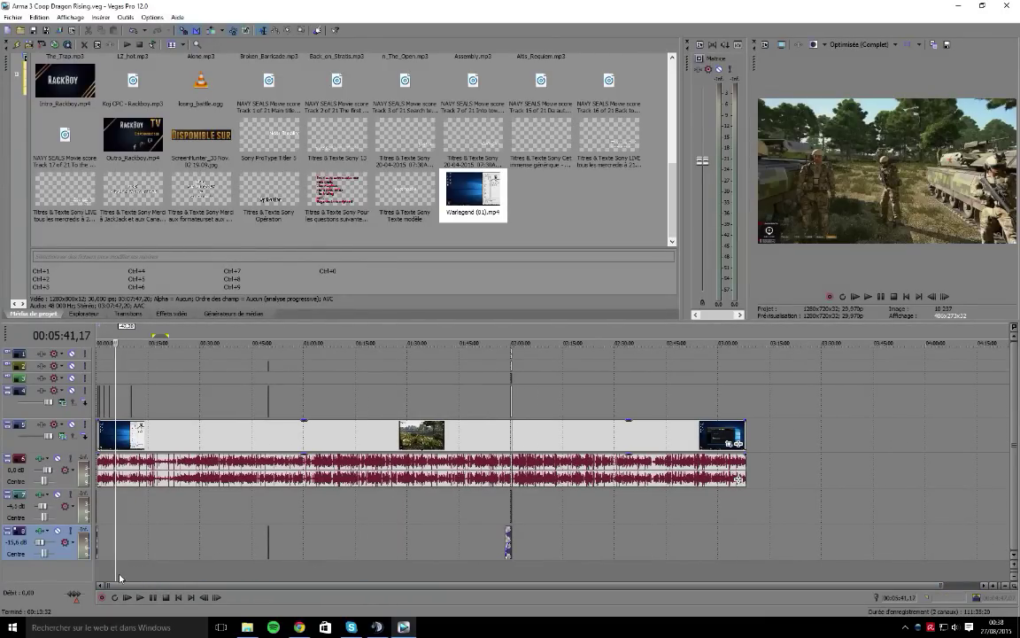
scroll(146, 574, "up", 3)
left_click(174, 573)
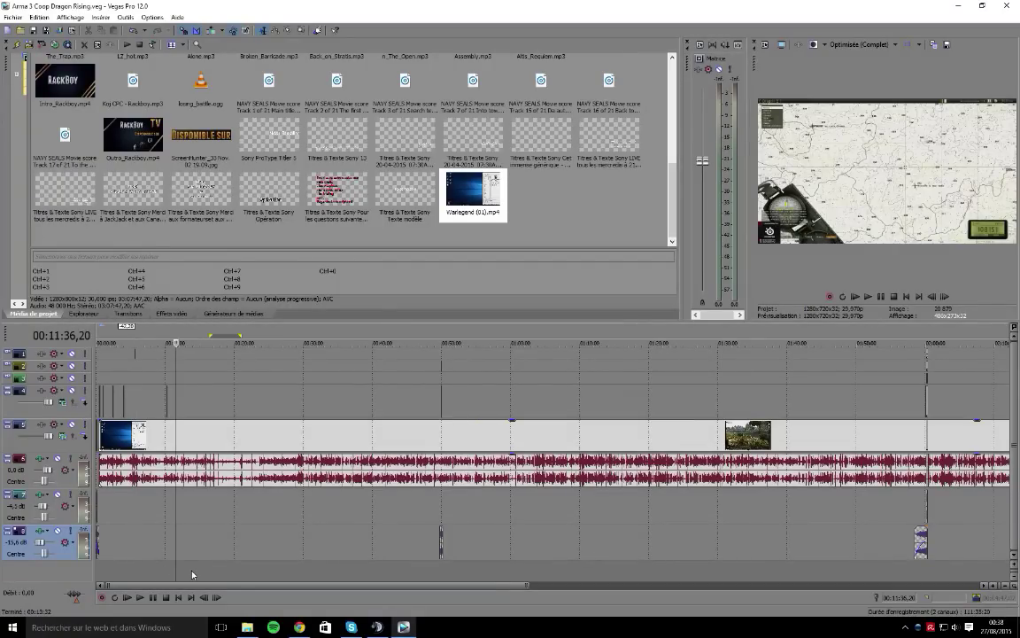
left_click(191, 573)
left_click(207, 573)
left_click(233, 574)
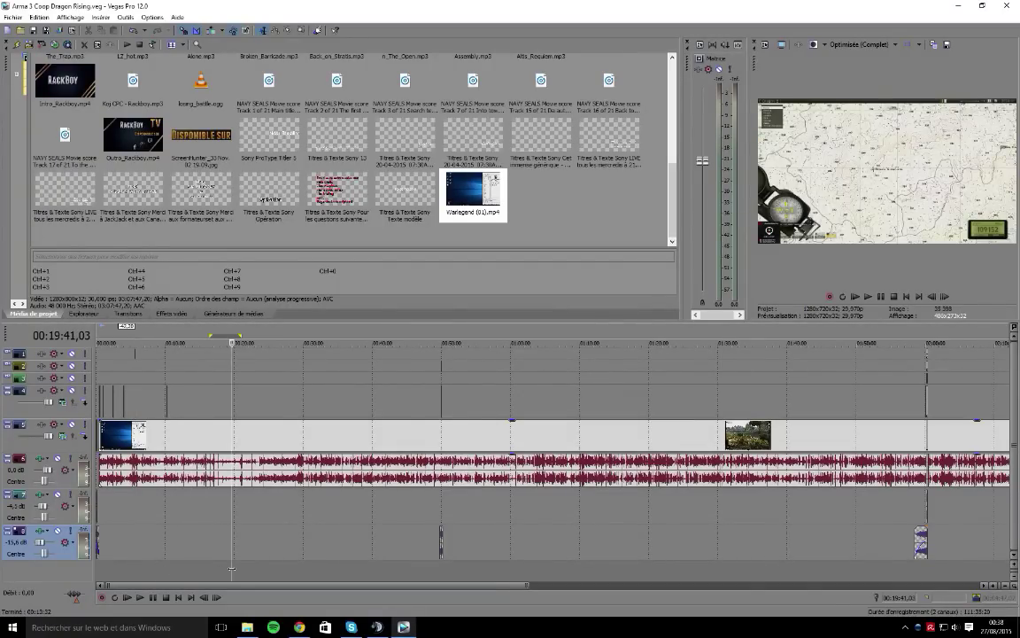
left_click(209, 573)
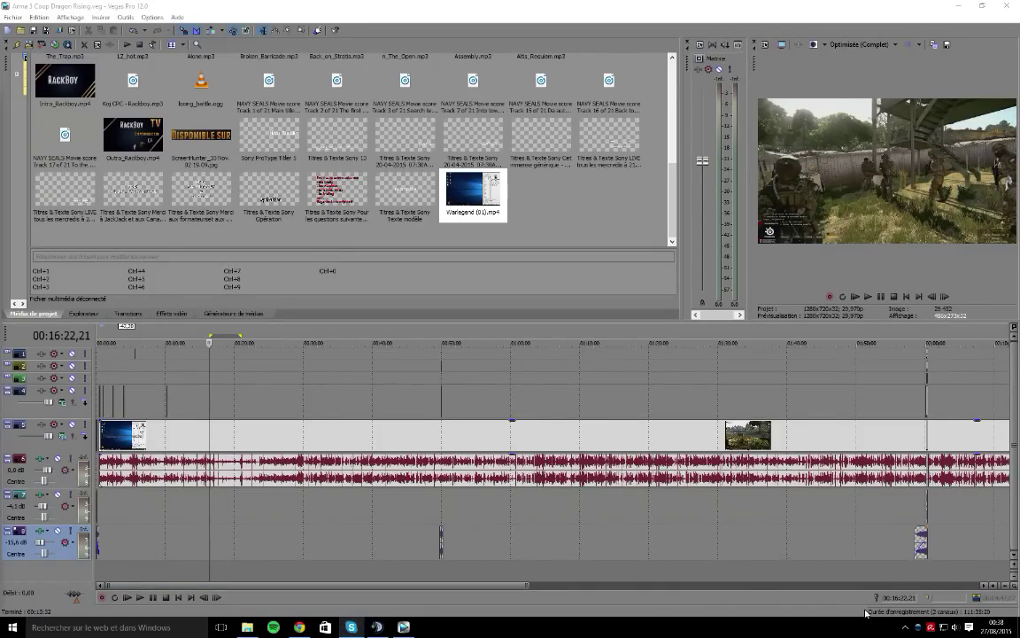
Step: Quit Logitech Profiler and Skype, which are running in the background
left_click(910, 628)
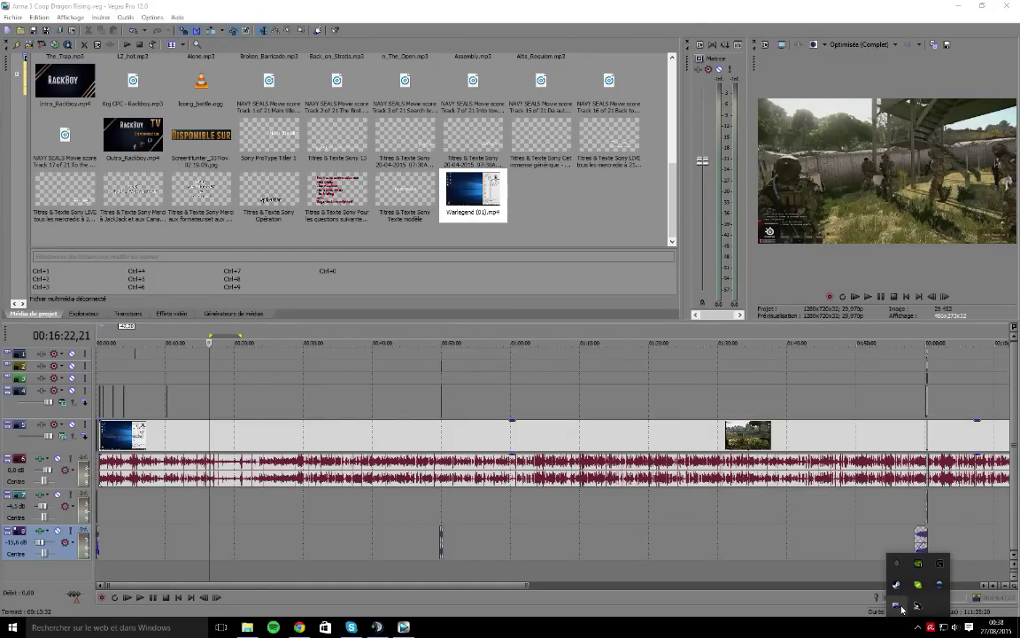
right_click(897, 608)
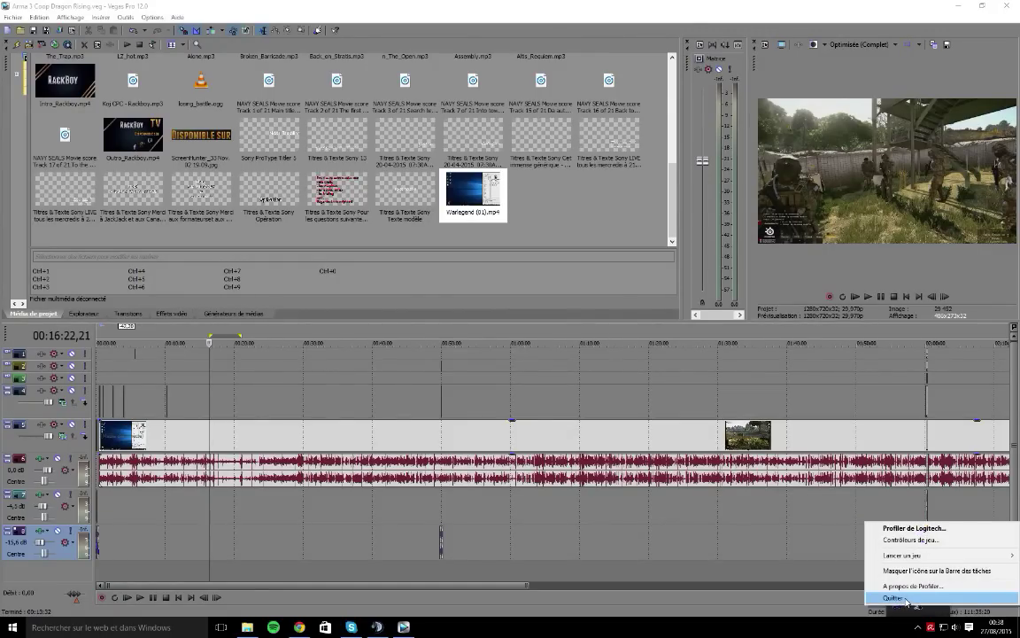
left_click(815, 542)
left_click(538, 336)
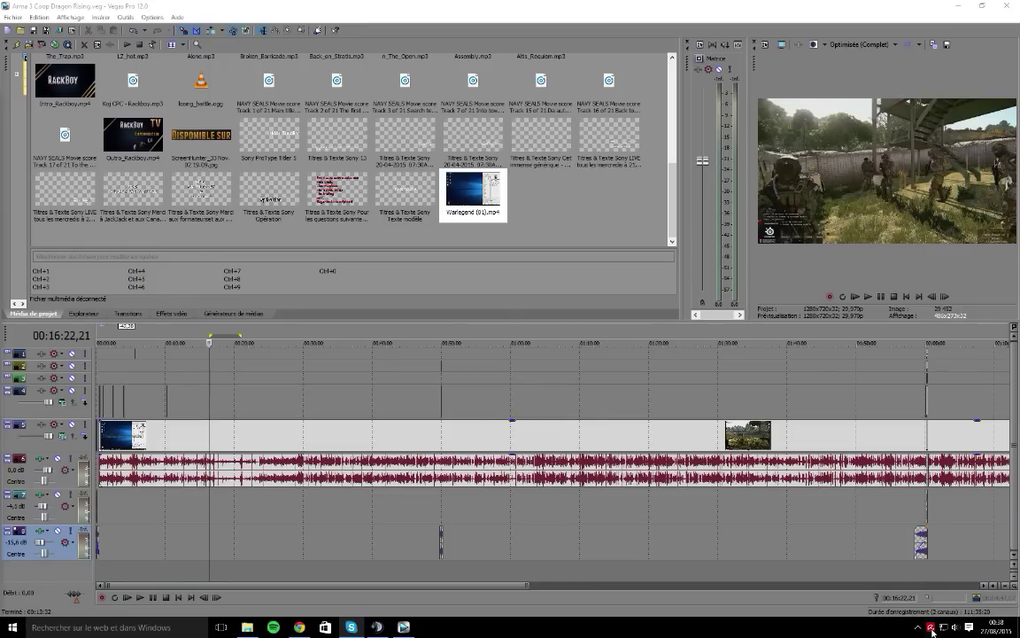
right_click(939, 584)
left_click(925, 572)
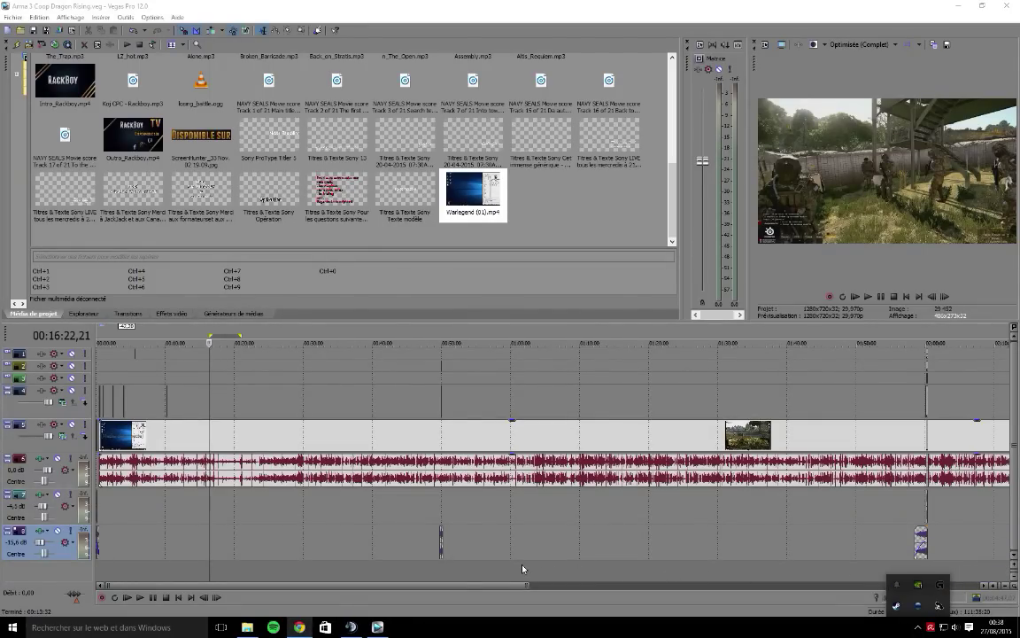
Step: Examine the opening footage of the recording at successive points from 00:05:36,17 to 00:20:50,09
left_click(164, 520)
left_click(132, 518)
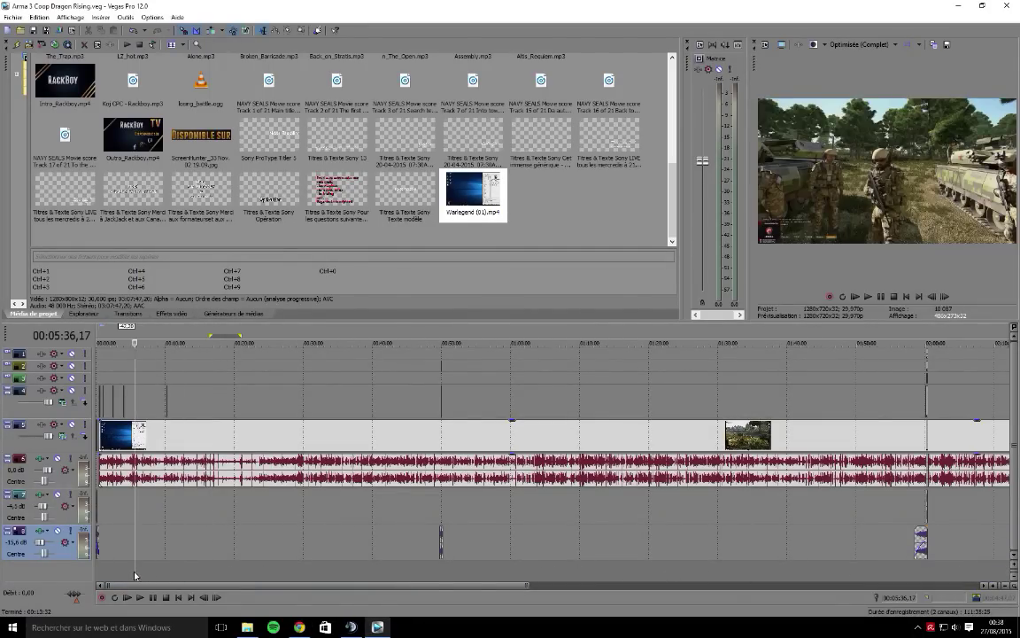
left_click(178, 574)
left_click(203, 573)
left_click(232, 572)
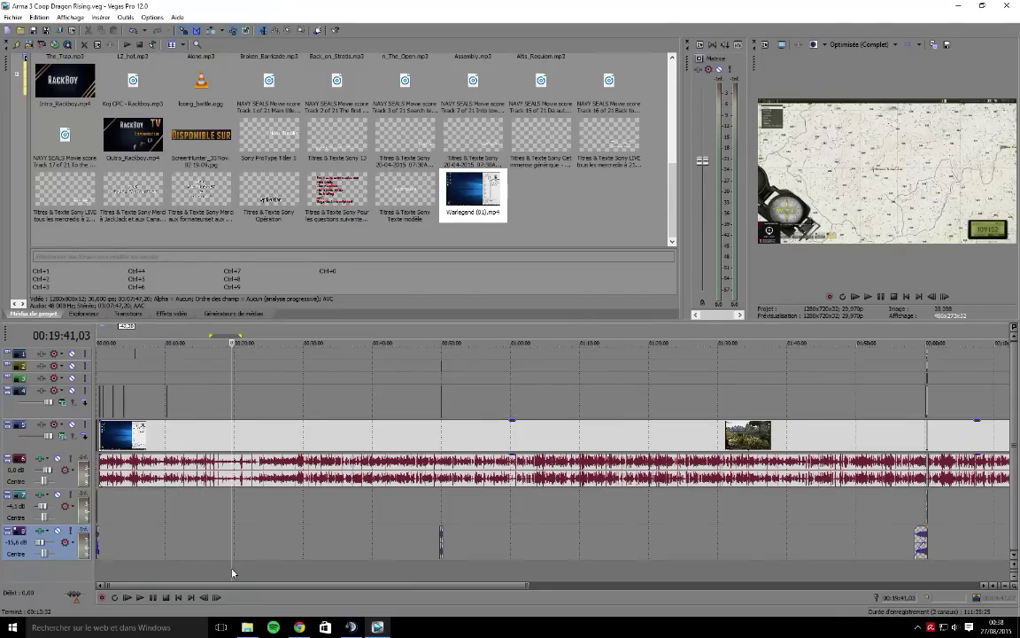
left_click(248, 572)
left_click(239, 571)
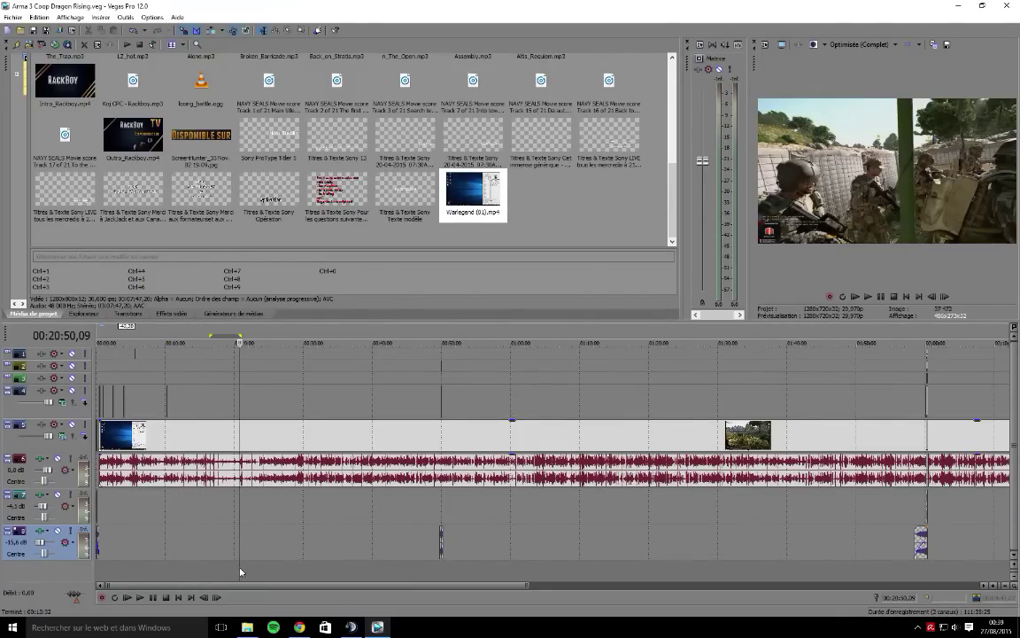
Step: Check the footage forward to 00:26:22,15 and back through 00:23:41,01 to 00:19:54,29
left_click(253, 569)
left_click(258, 569)
left_click(264, 569)
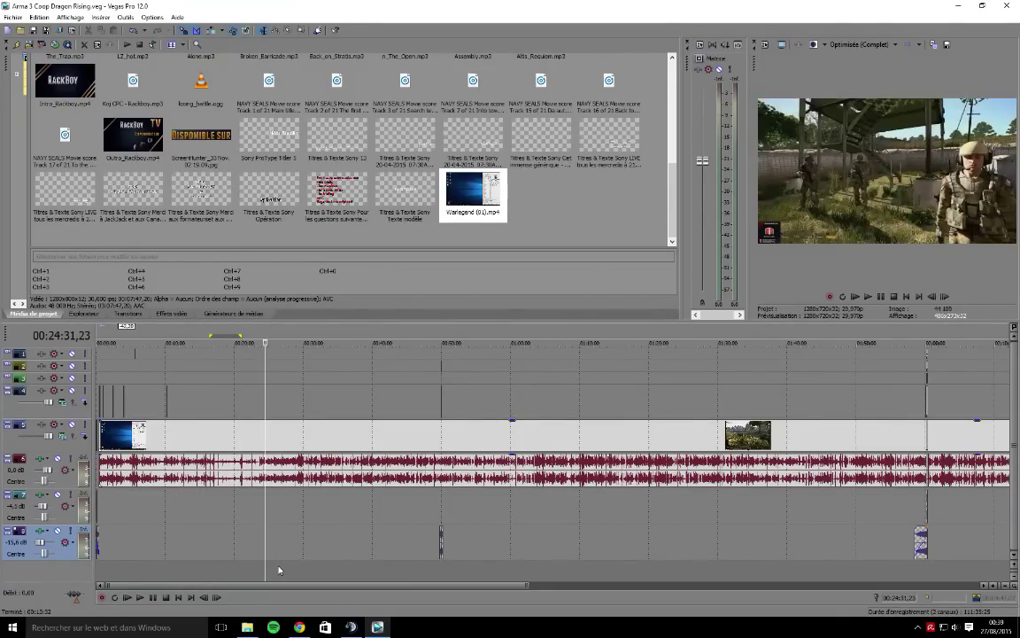
left_click(278, 570)
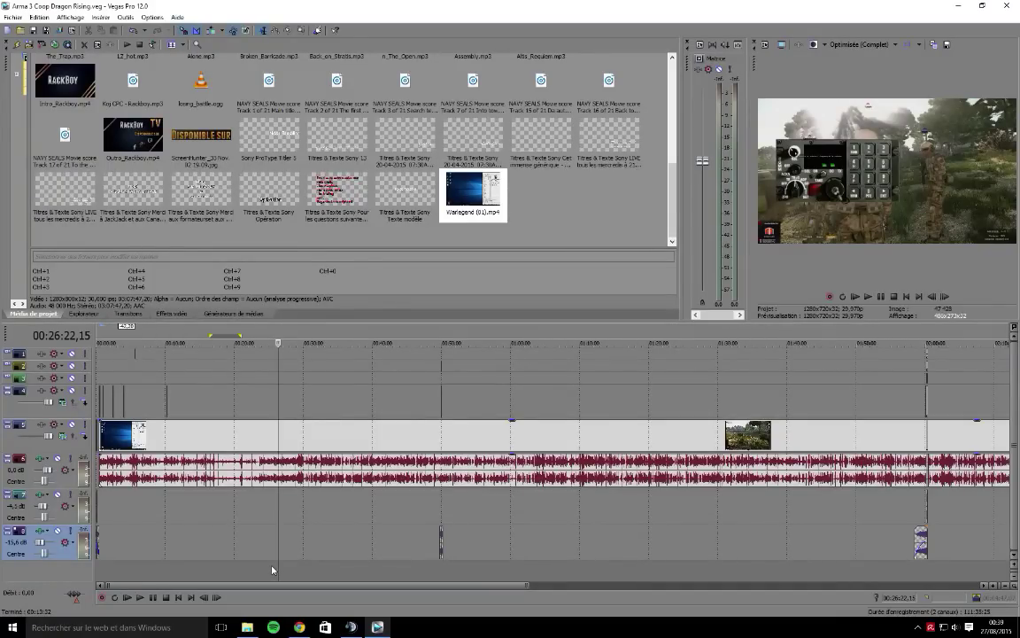
left_click(272, 569)
left_click(264, 571)
left_click(245, 570)
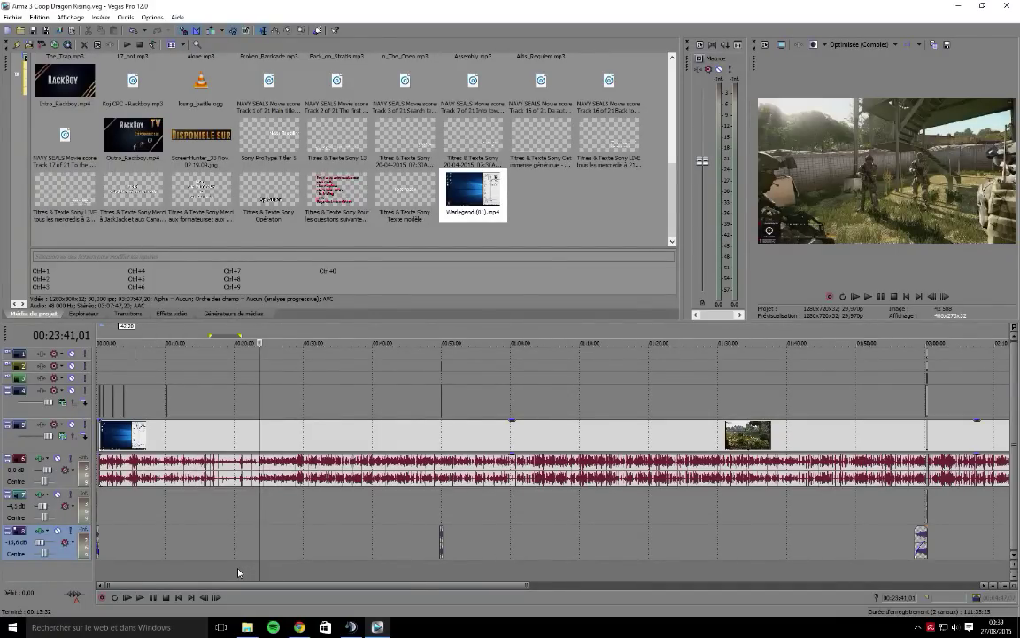
left_click(234, 571)
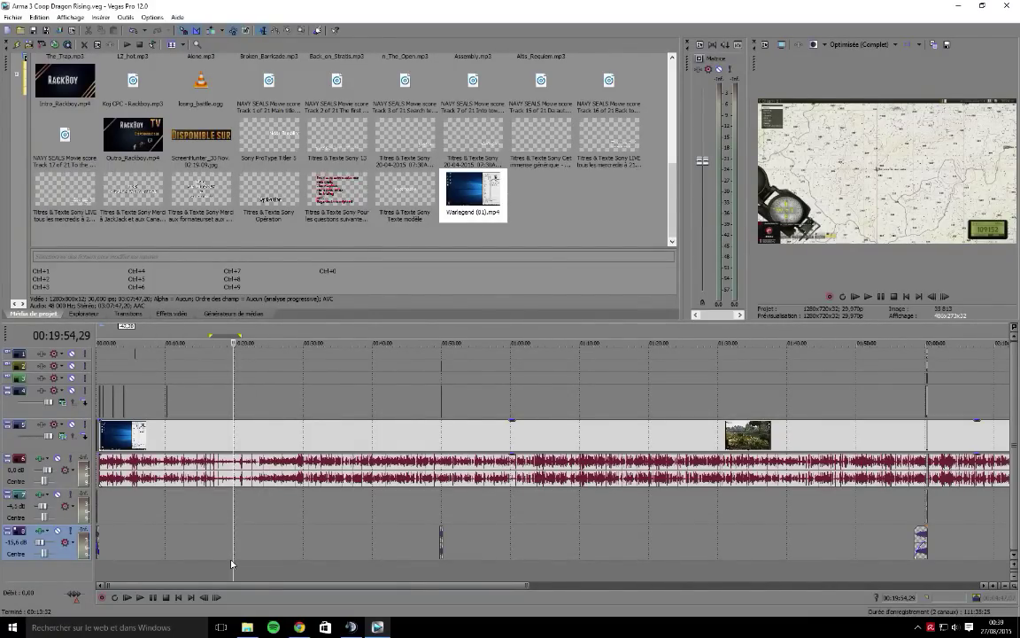
Step: Play the recording from about 00:17:33, 00:12:29 and 00:12:46, and restart playback at 00:12:16,26 to review the scene
scroll(231, 563, "up", 3)
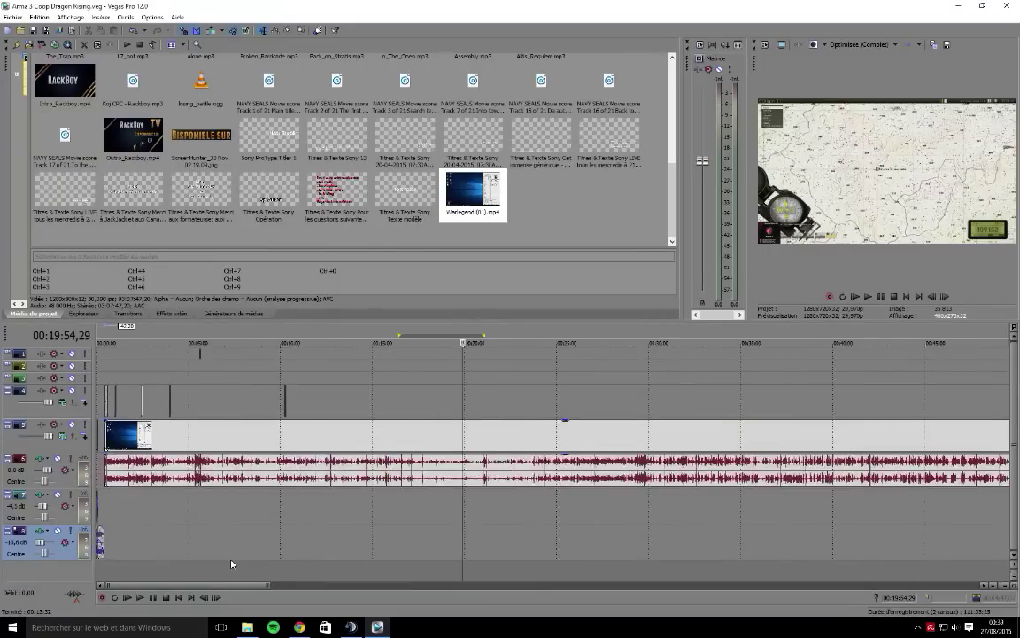
left_click(419, 571)
key("space")
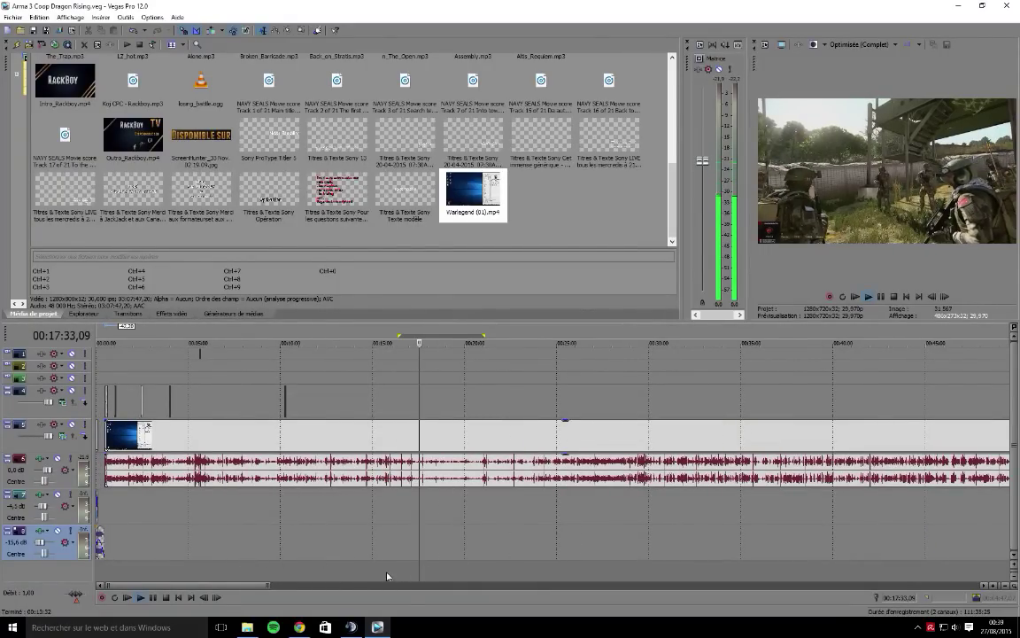
left_click(325, 573)
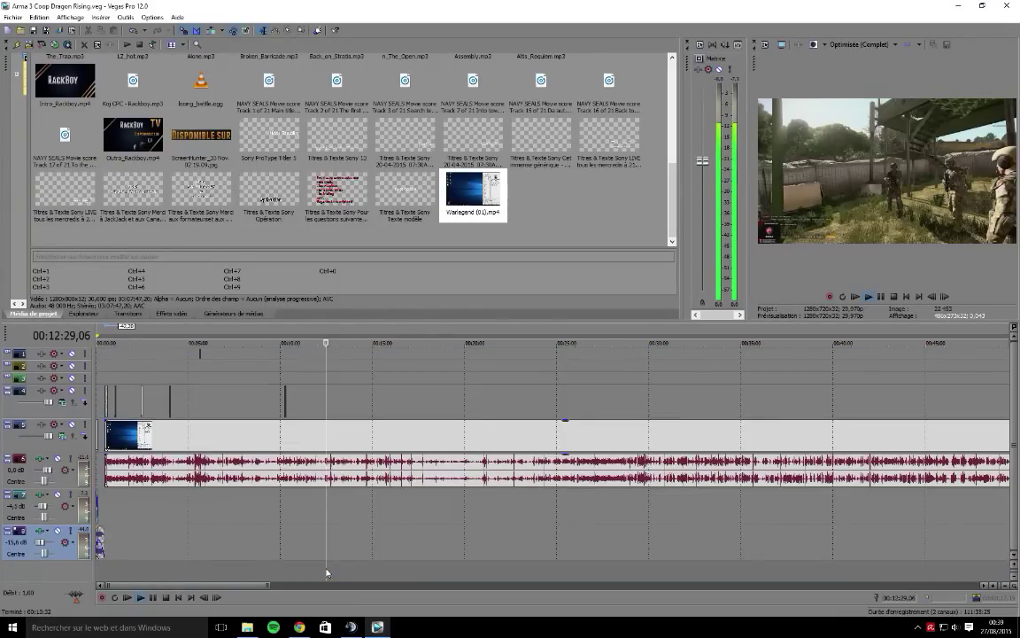
left_click(330, 568)
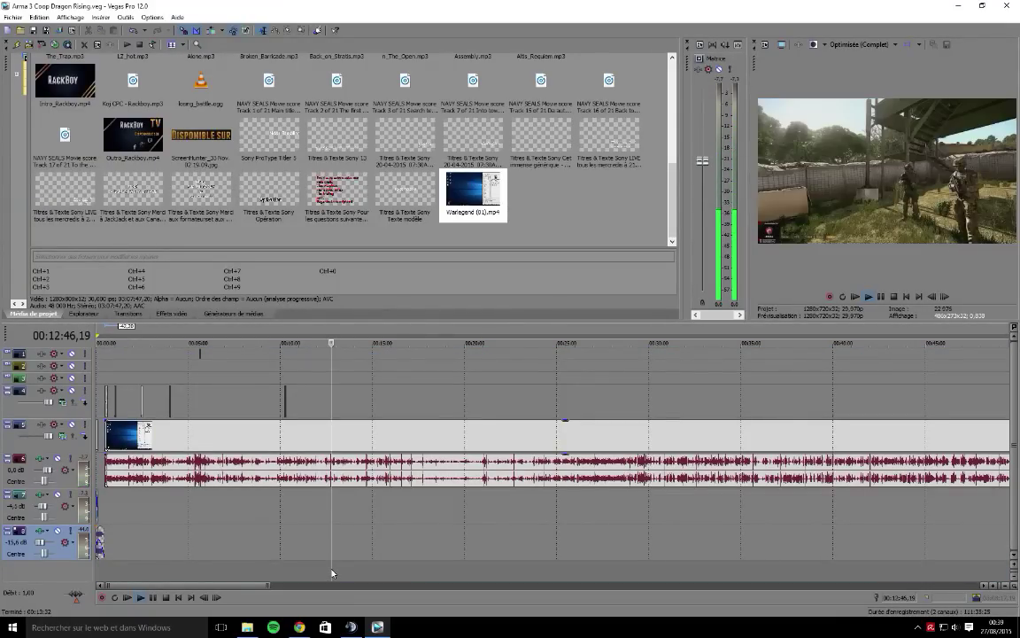
scroll(333, 569, "up", 5)
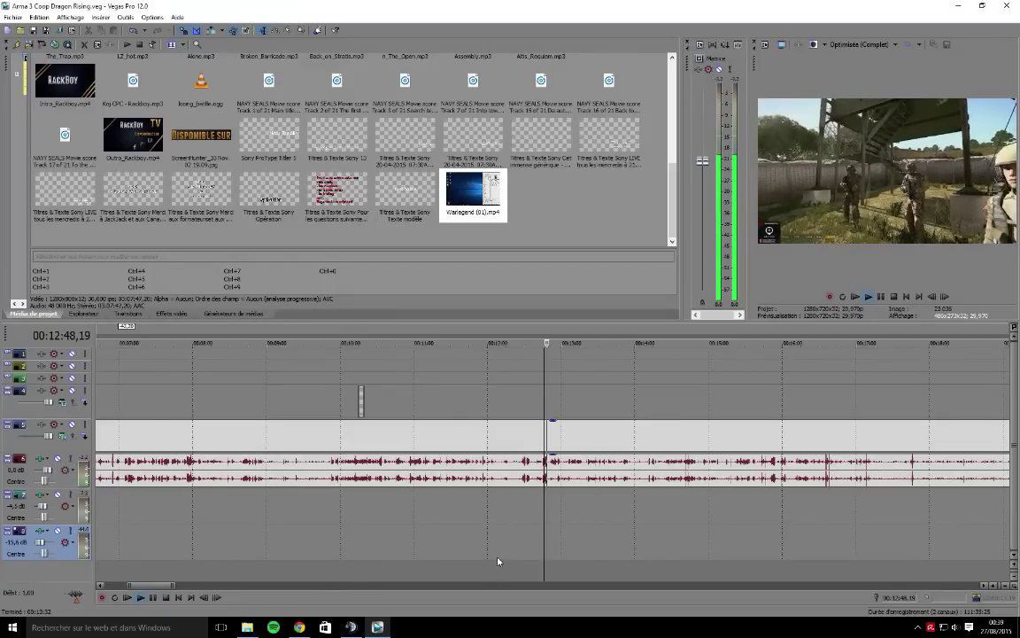
left_click(508, 575)
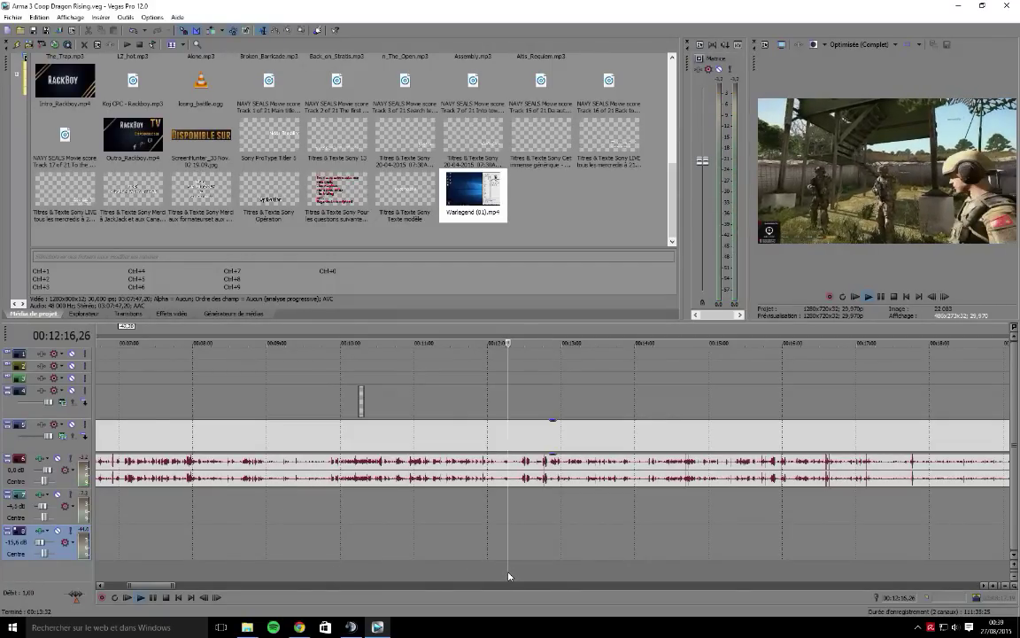
Step: Split the Warlegend (01) recording's video and audio at 00:12:20,09
left_click(512, 440)
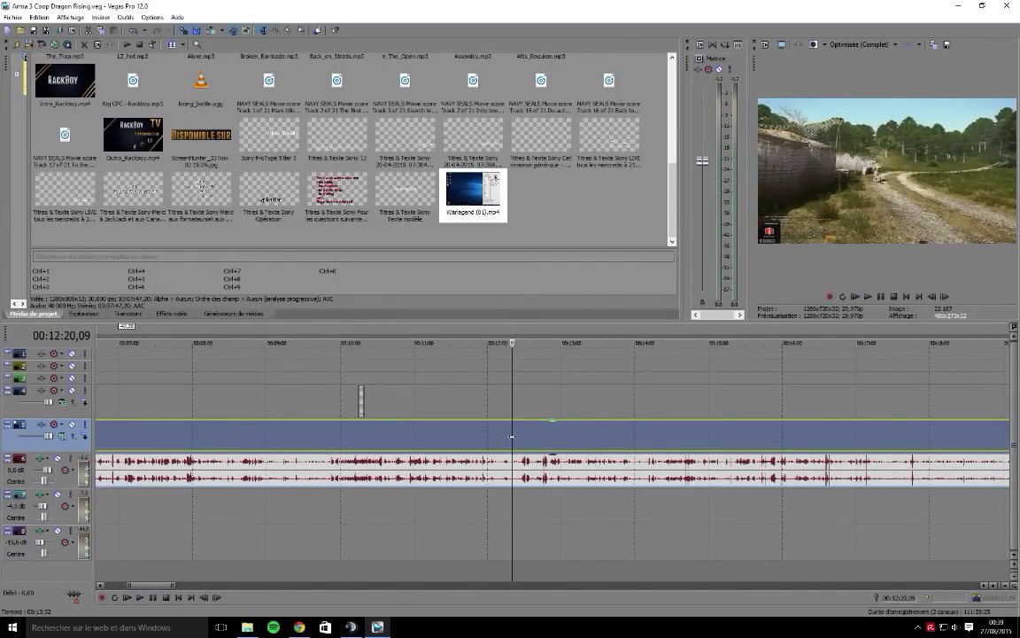
key("s")
scroll(471, 511, "down", 5)
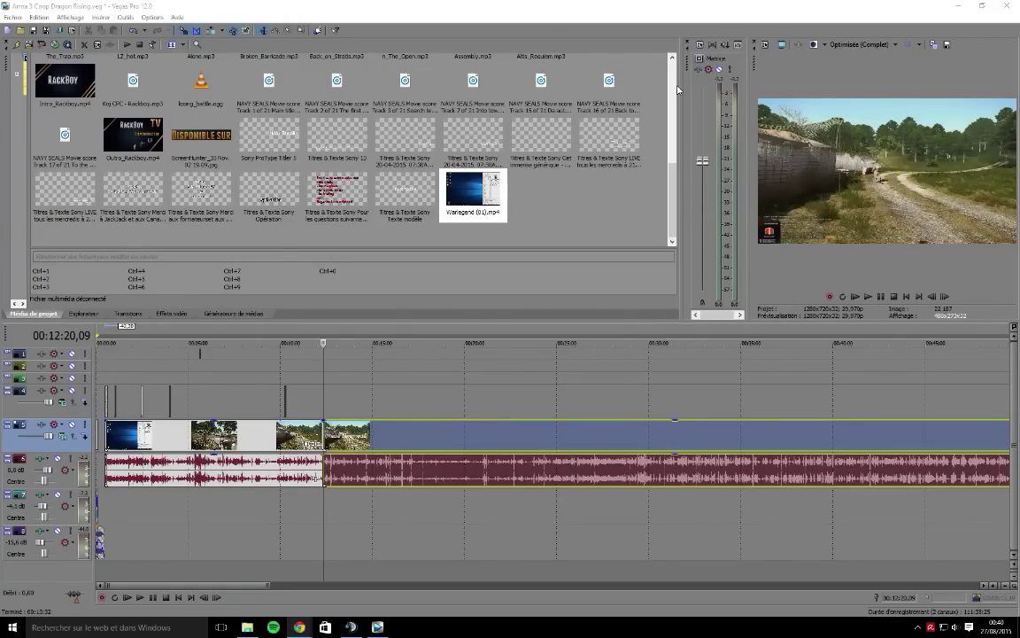
Step: Switch to the Programme Conflit de Canards spreadsheet in Chrome and look over the Apocalypse mission on the Samedi sheet, down to the PNJ cards
key("alt+Tab")
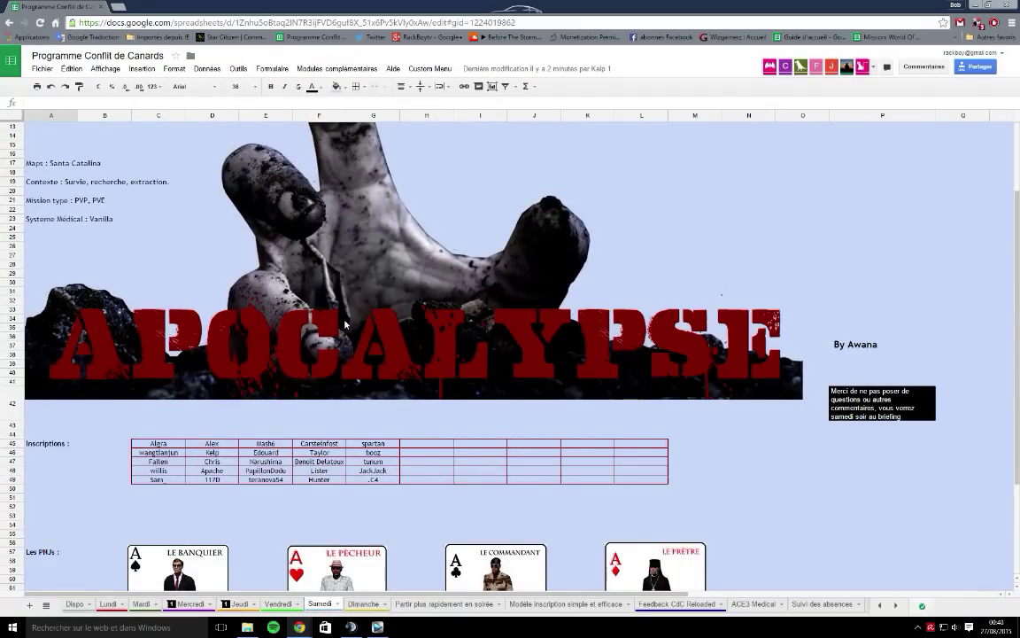
scroll(345, 326, "down", 5)
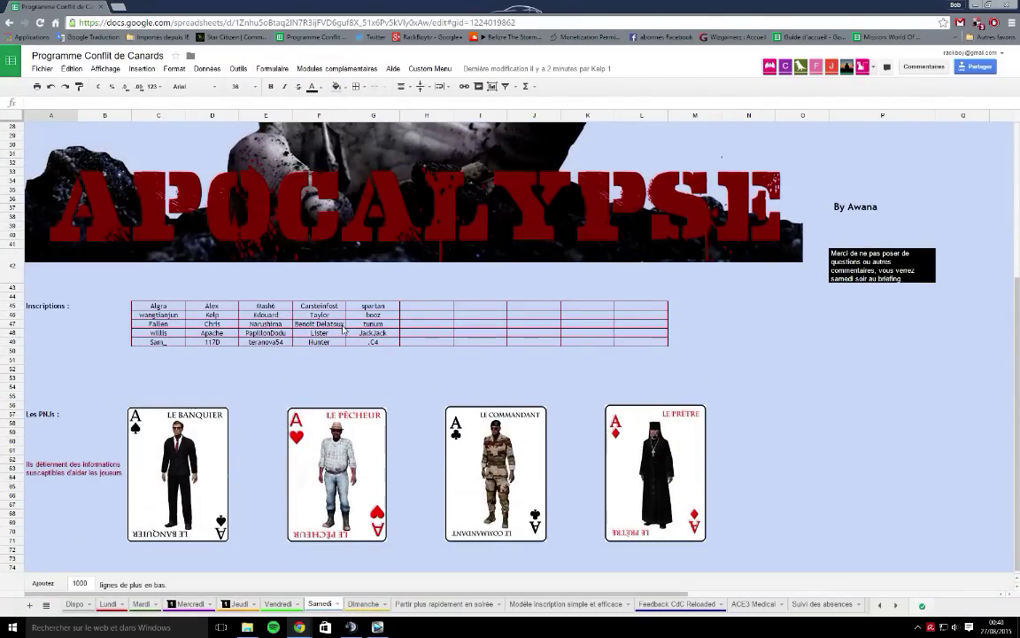
scroll(343, 330, "up", 5)
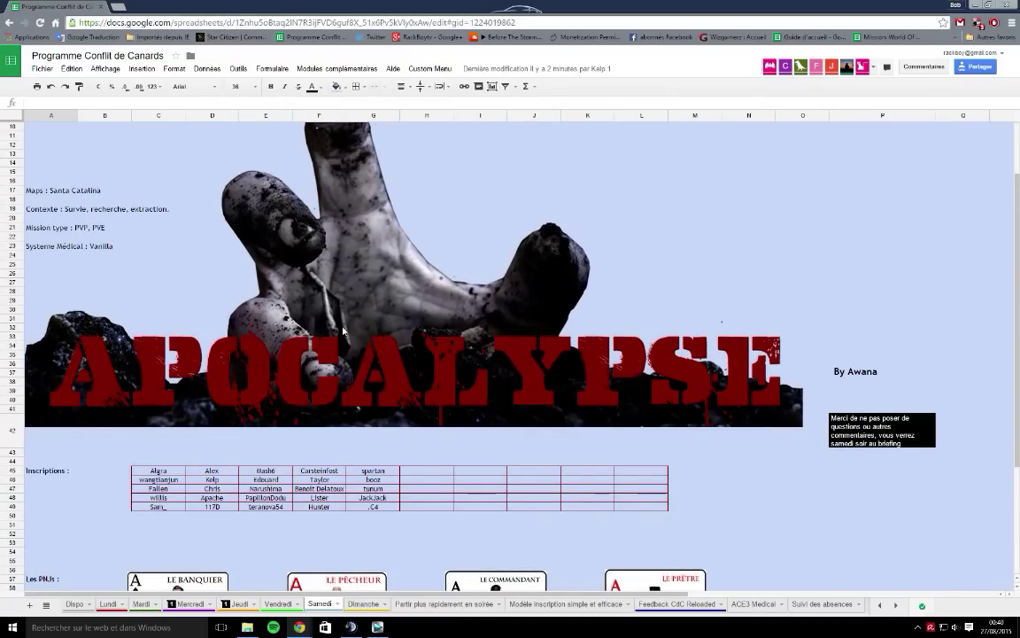
scroll(344, 331, "up", 2)
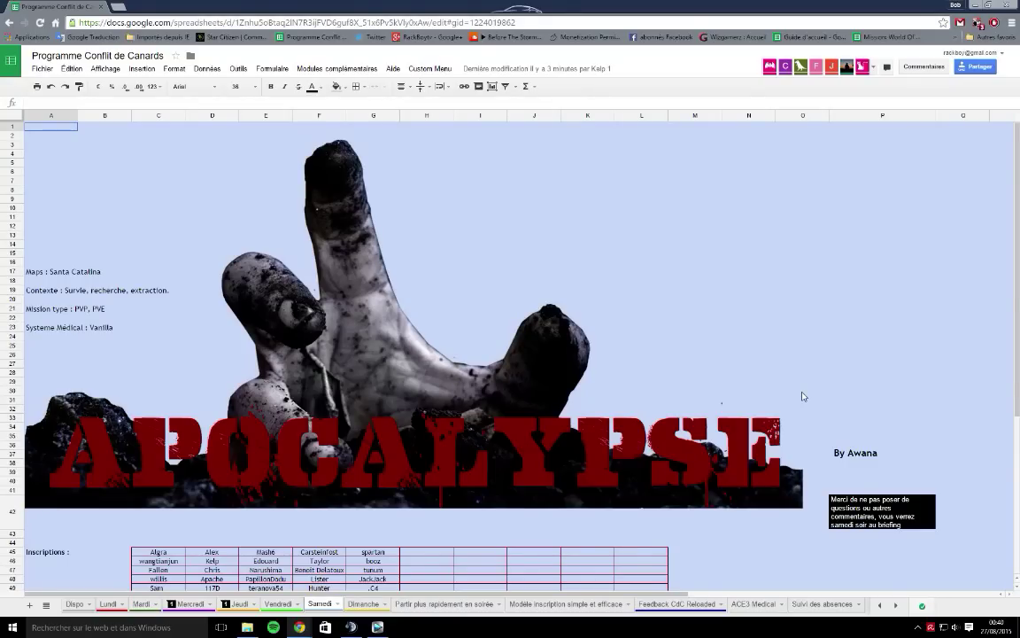
scroll(803, 395, "down", 4)
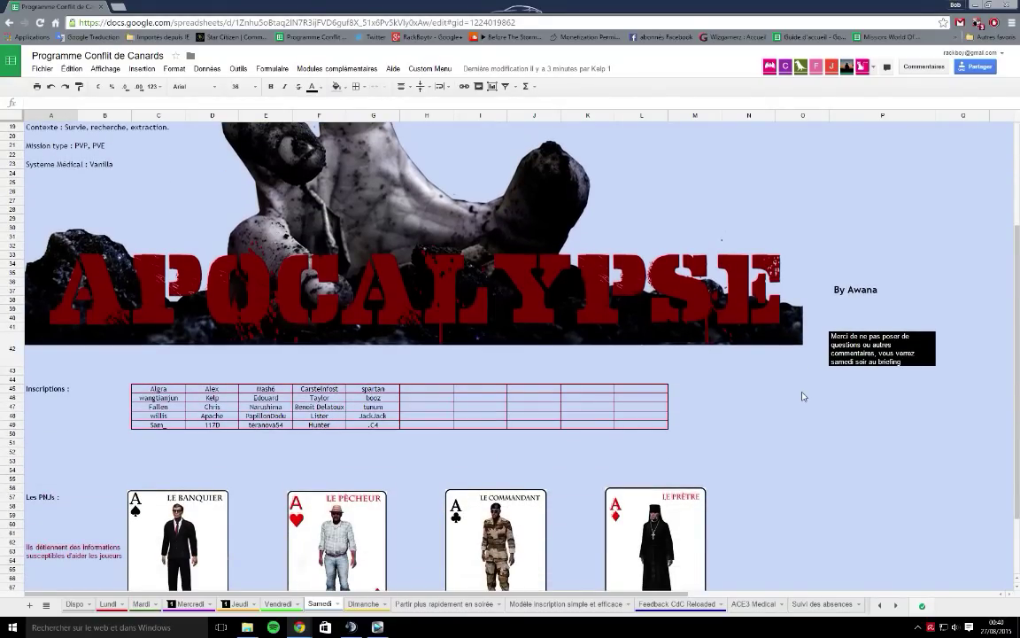
scroll(801, 396, "down", 2)
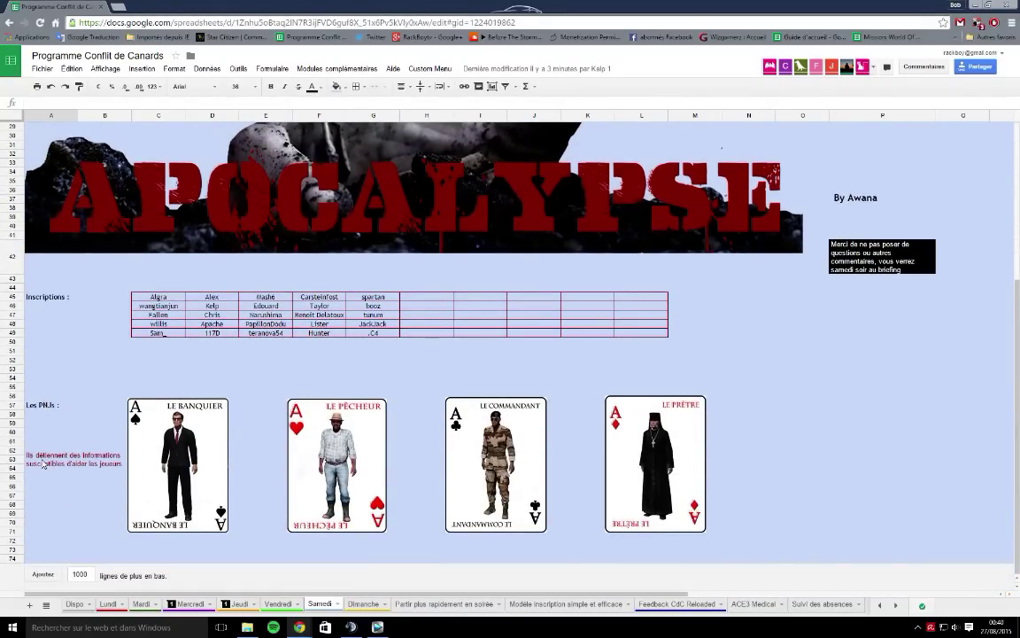
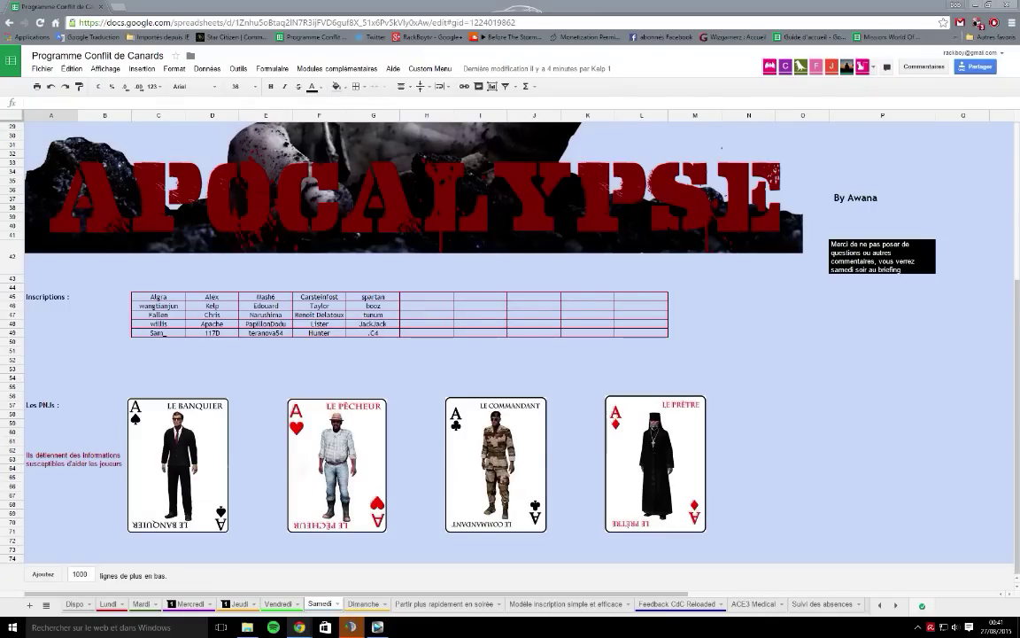
Step: Review the Apocalypse mission's map, context, mission type and medical system, plus the free places in its Inscriptions table
left_click(291, 365)
scroll(292, 372, "up", 5)
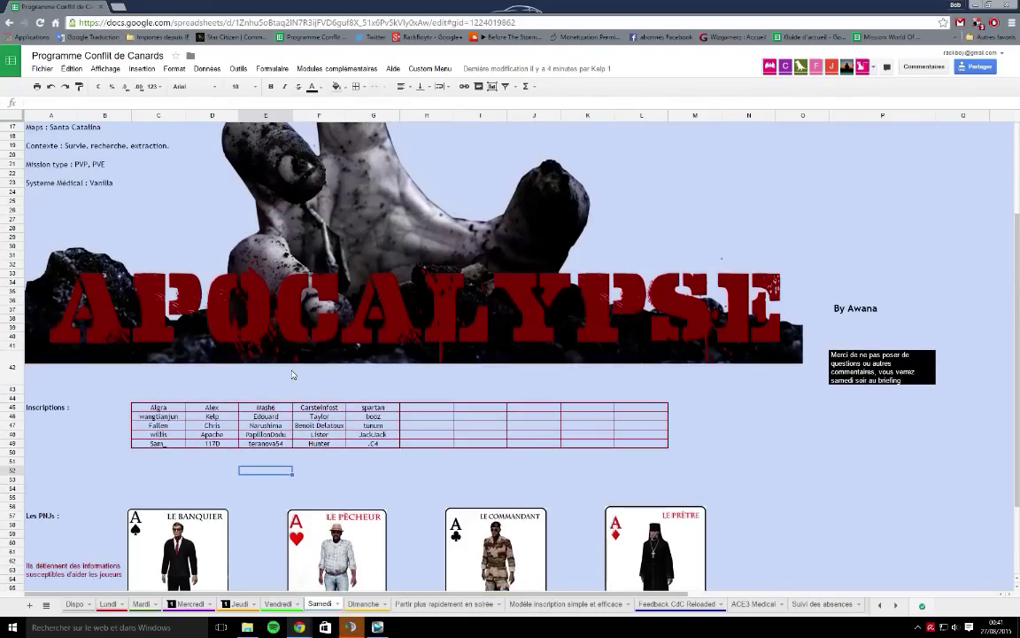
scroll(292, 374, "up", 2)
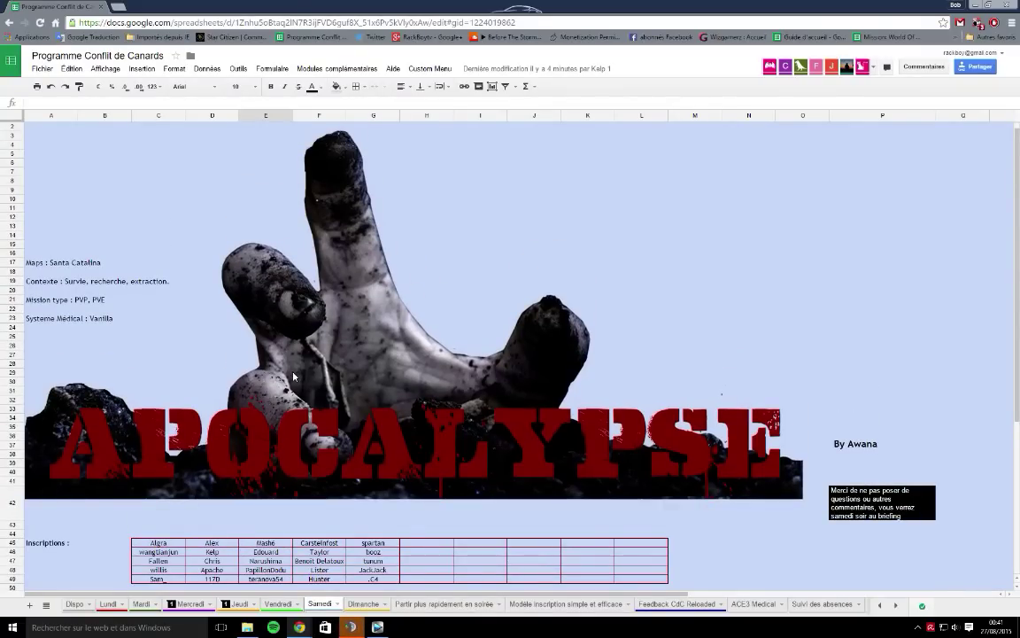
left_click(89, 258)
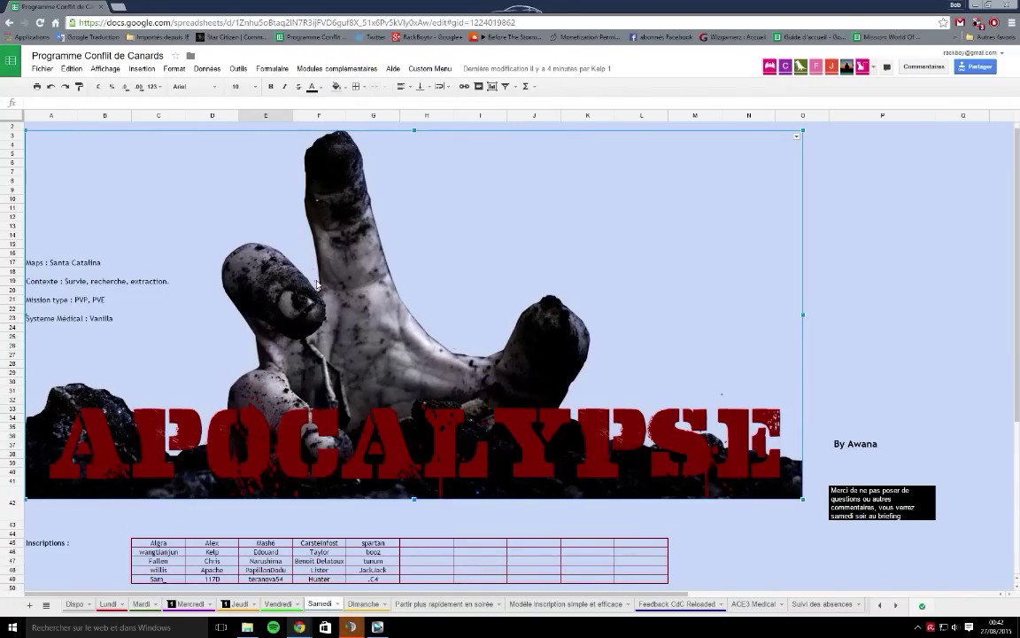
scroll(378, 318, "down", 6)
left_click(431, 387)
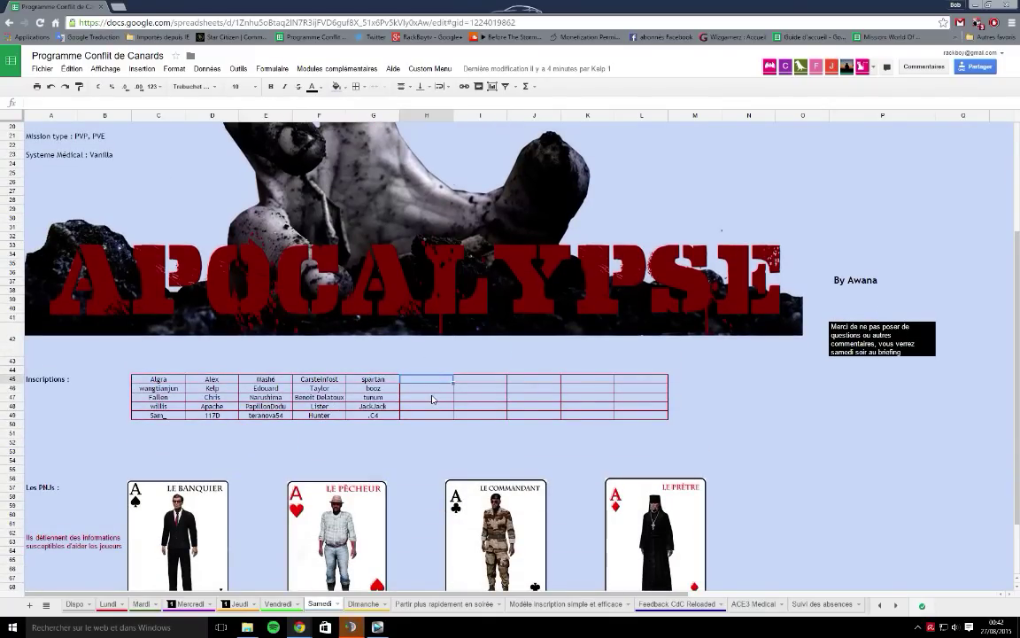
left_click(441, 404)
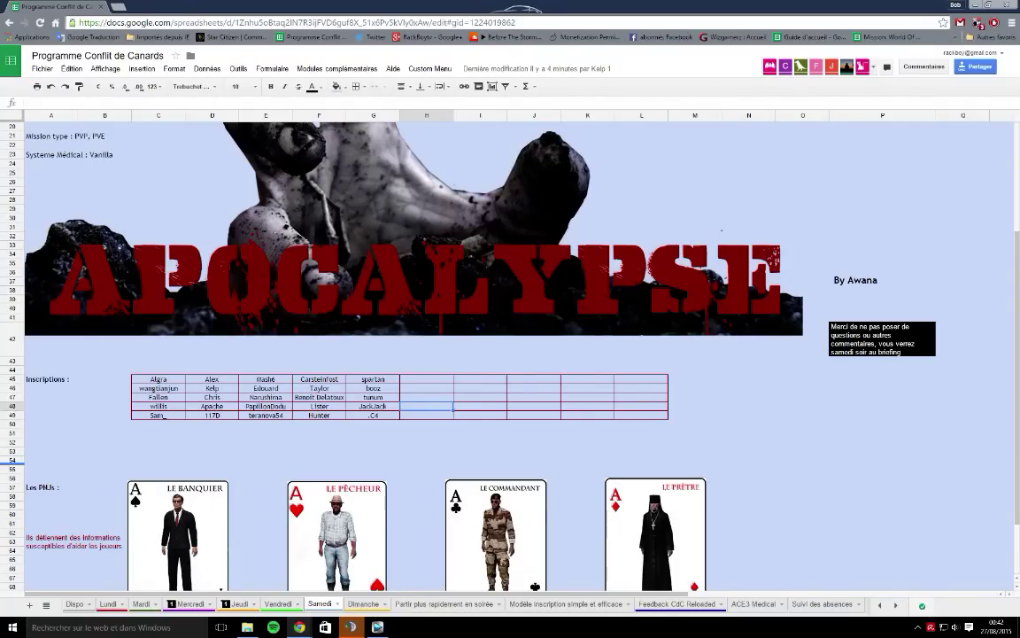
left_click(266, 442)
scroll(310, 514, "down", 2)
Step: Look through the Dimanche, Lundi, Mardi and Vendredi sheets and return to the Apocalypse banner on the Samedi sheet
left_click(360, 604)
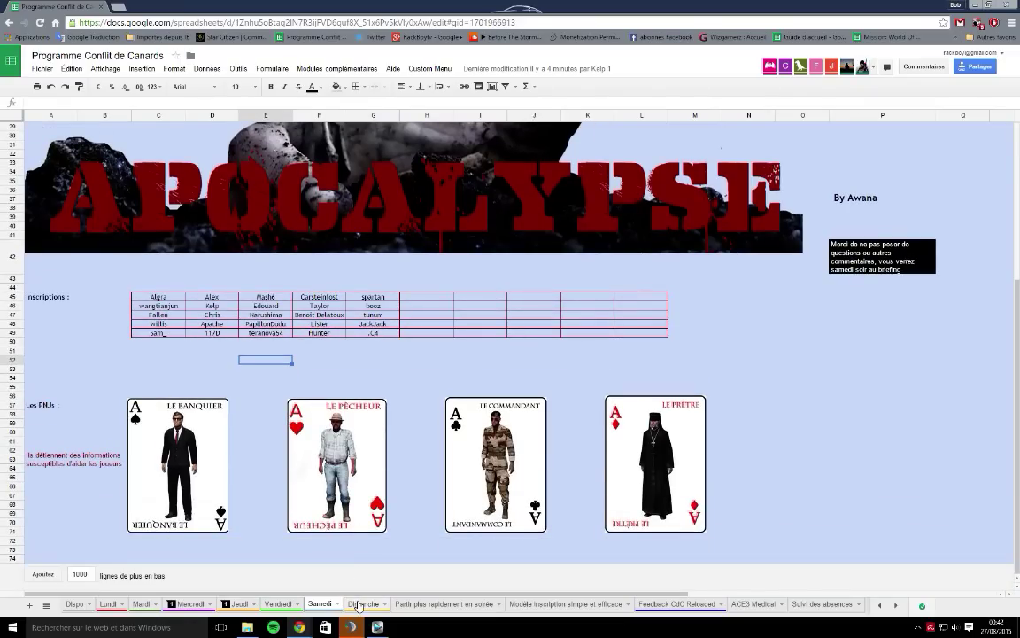
left_click(107, 603)
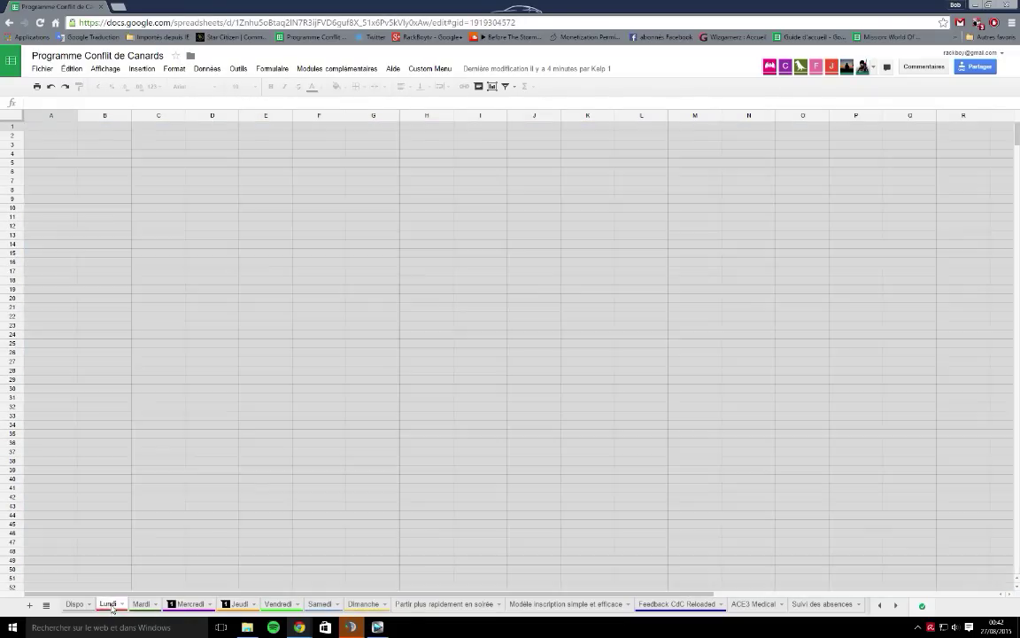
left_click(141, 604)
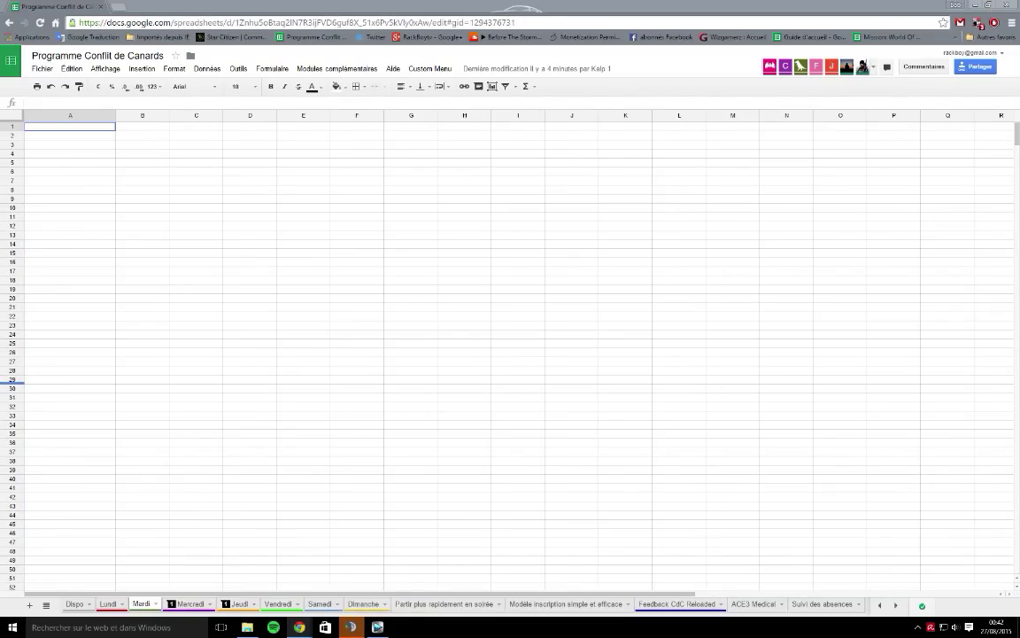
left_click(268, 605)
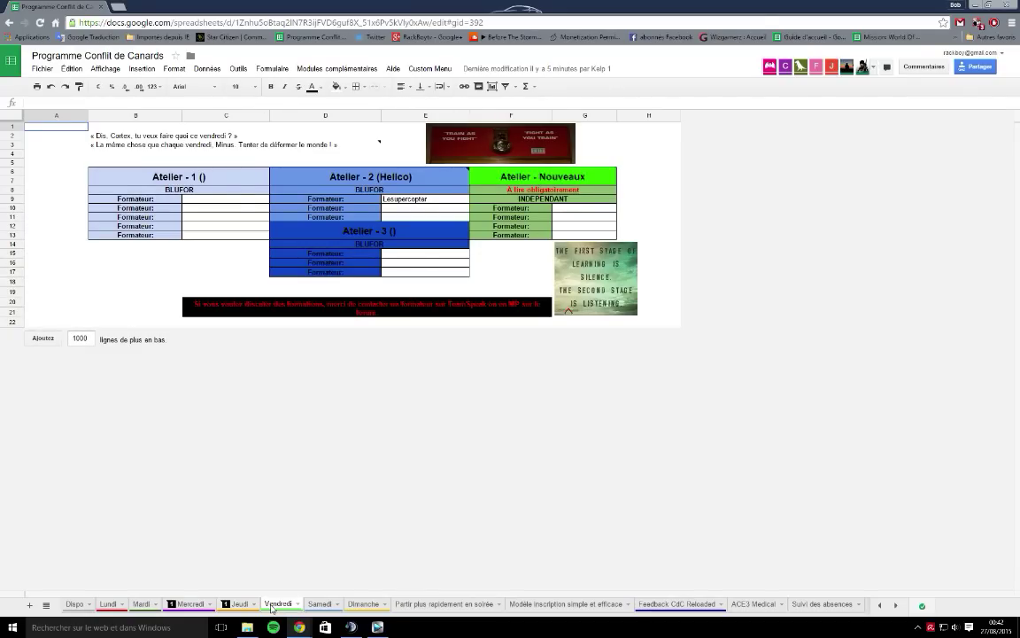
left_click(317, 604)
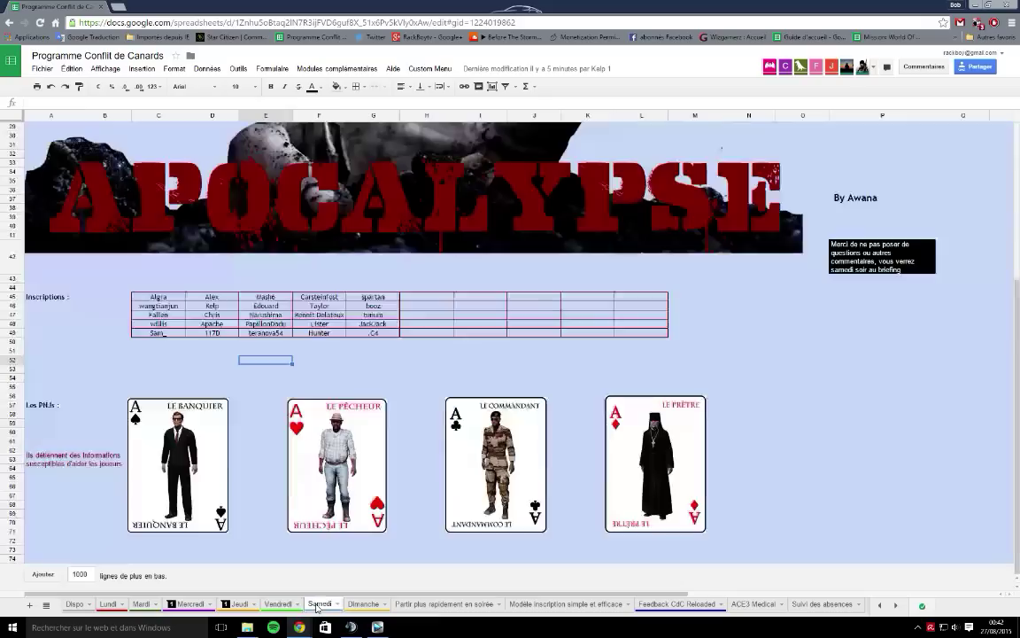
scroll(303, 534, "up", 5)
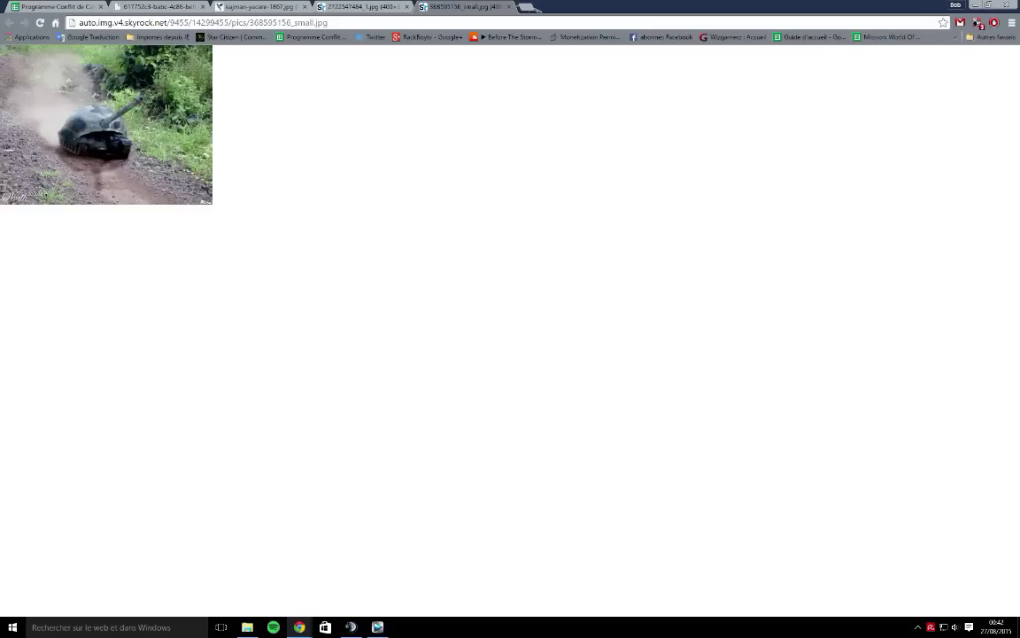
Step: Close the four extra image pages in the browser, keeping only the Programme Conflit de Canards spreadsheet open
left_click(305, 8)
left_click(304, 7)
left_click(305, 7)
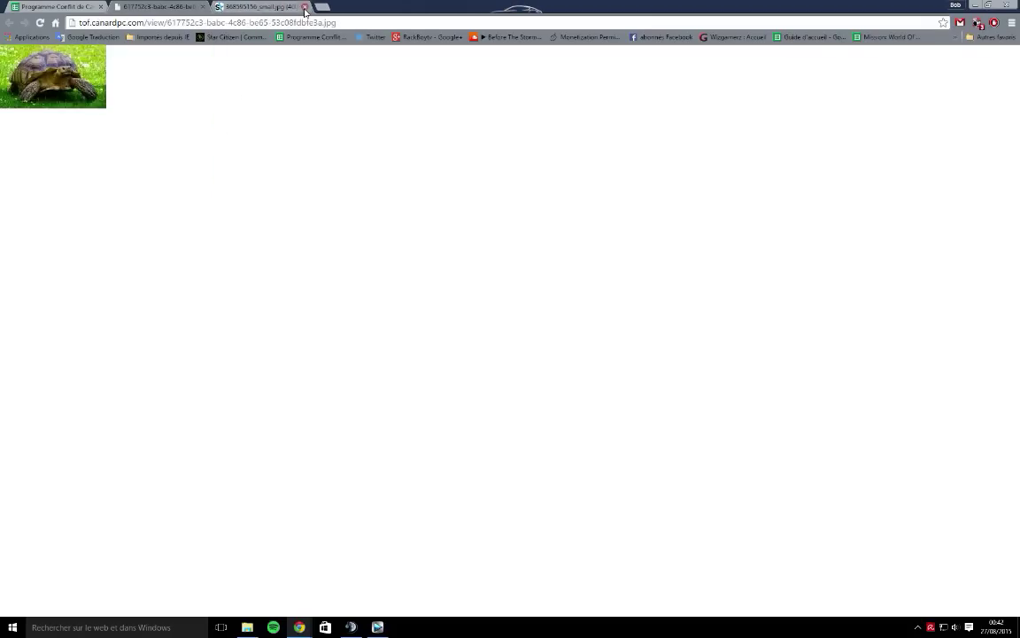
left_click(203, 6)
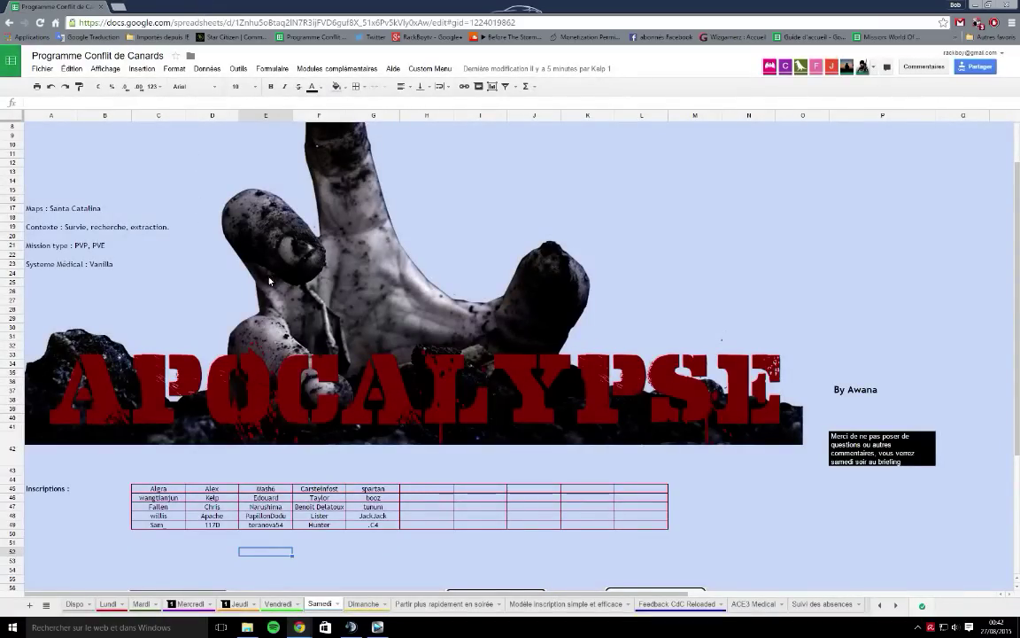
Step: Recheck the Apocalypse page from the PNJ cards up to the mission details, and briefly view the browser's start page
scroll(269, 281, "down", 2)
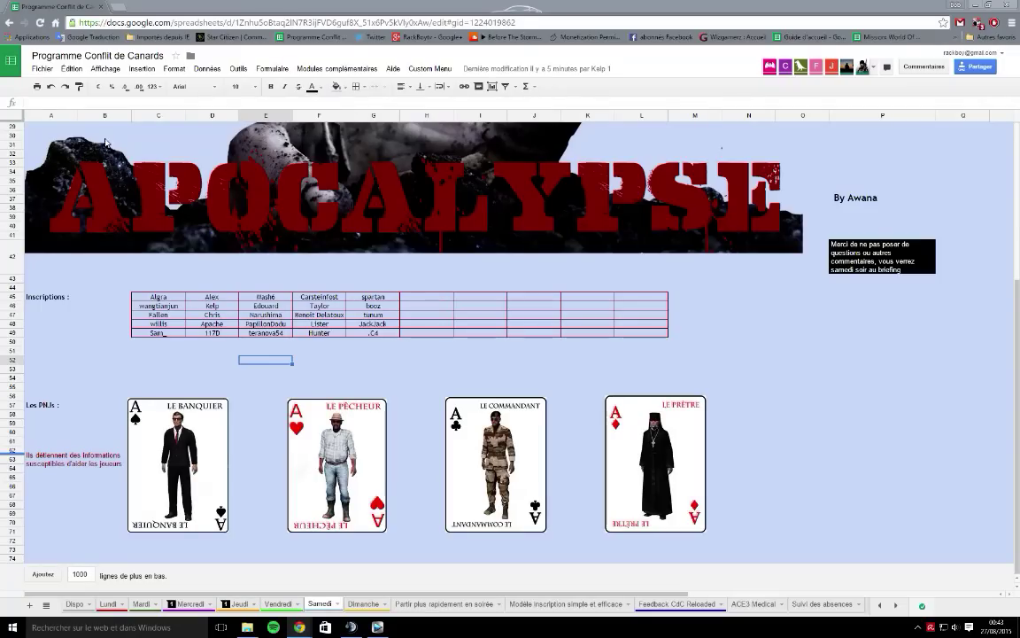
left_click(705, 345)
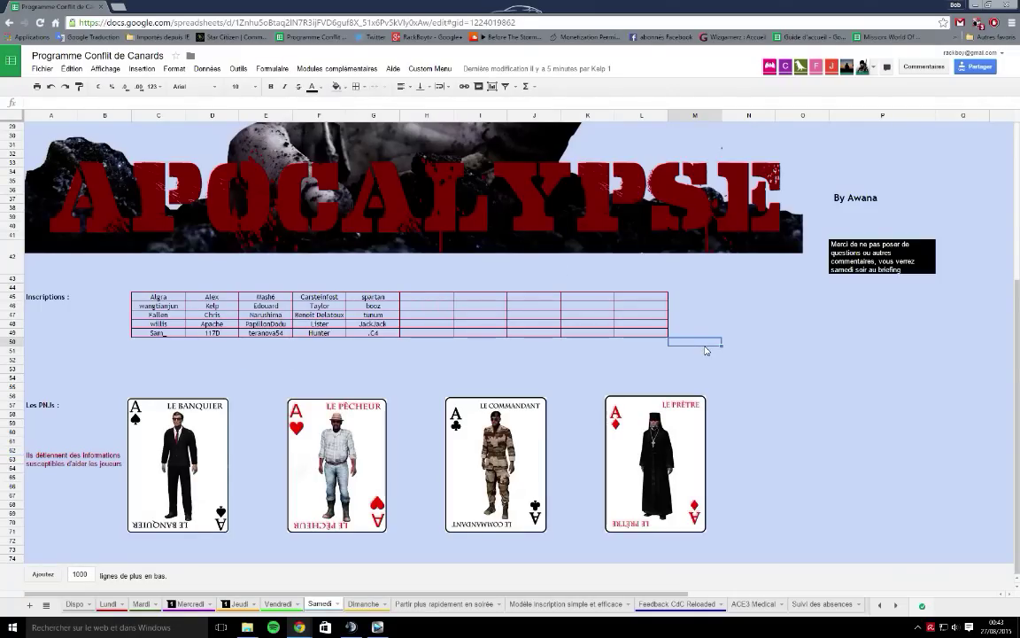
scroll(646, 393, "up", 5)
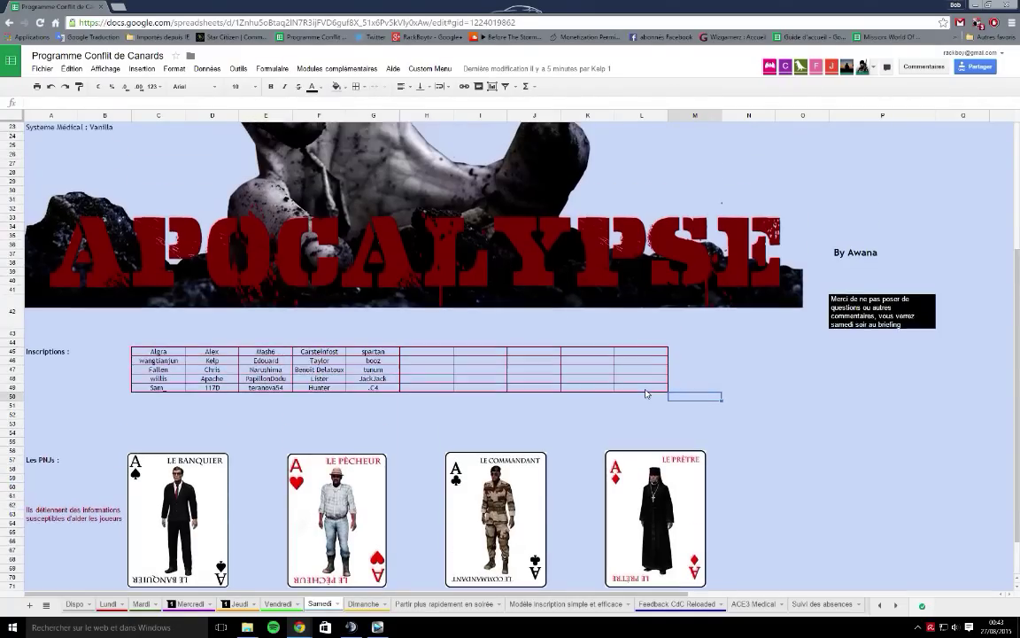
scroll(647, 393, "up", 4)
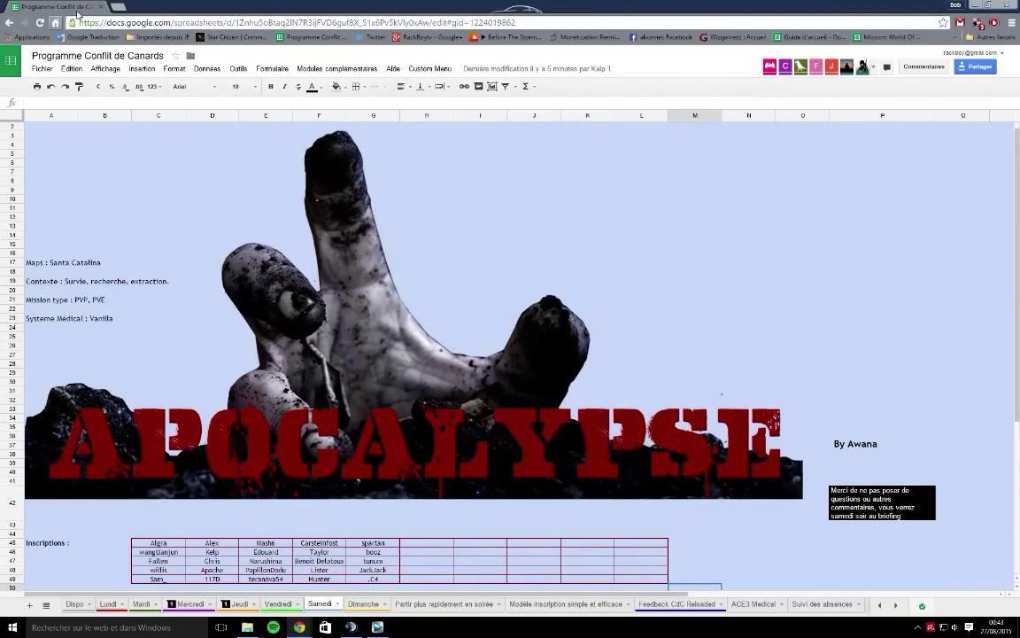
left_click(119, 7)
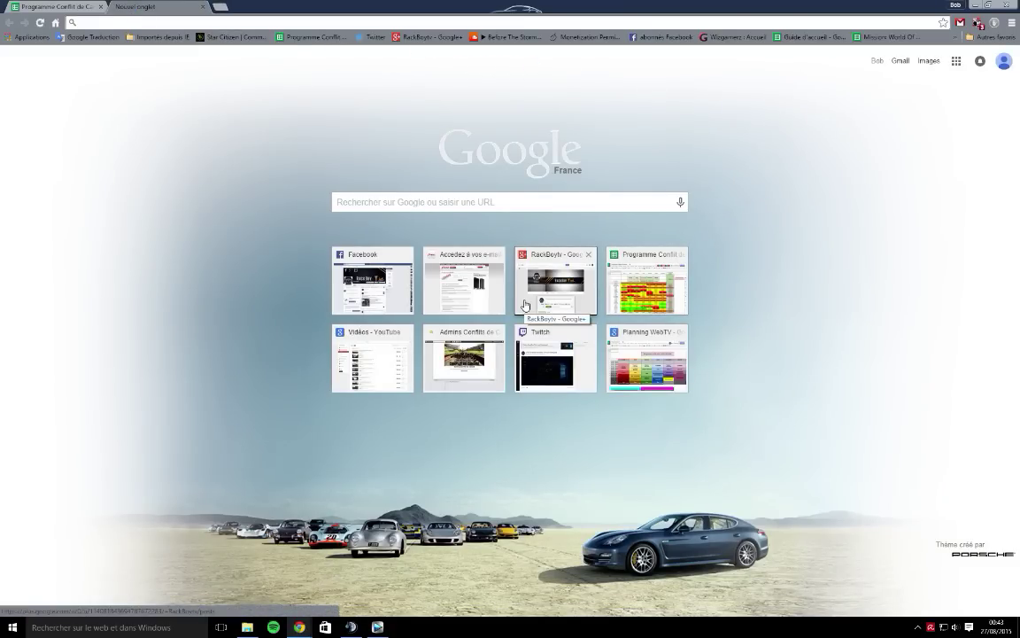
key("ctrl+w")
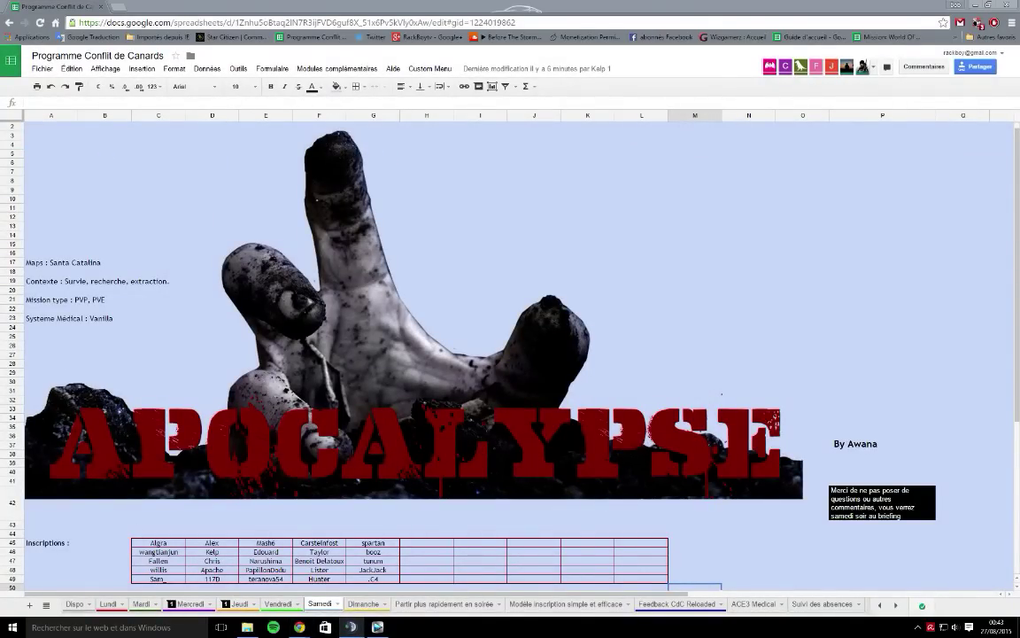
Step: Switch to TeamSpeak 3, place its window beside the spreadsheet at full desktop height, and slightly reduce its chat area
left_click(351, 627)
left_click_drag(669, 12, 876, 13)
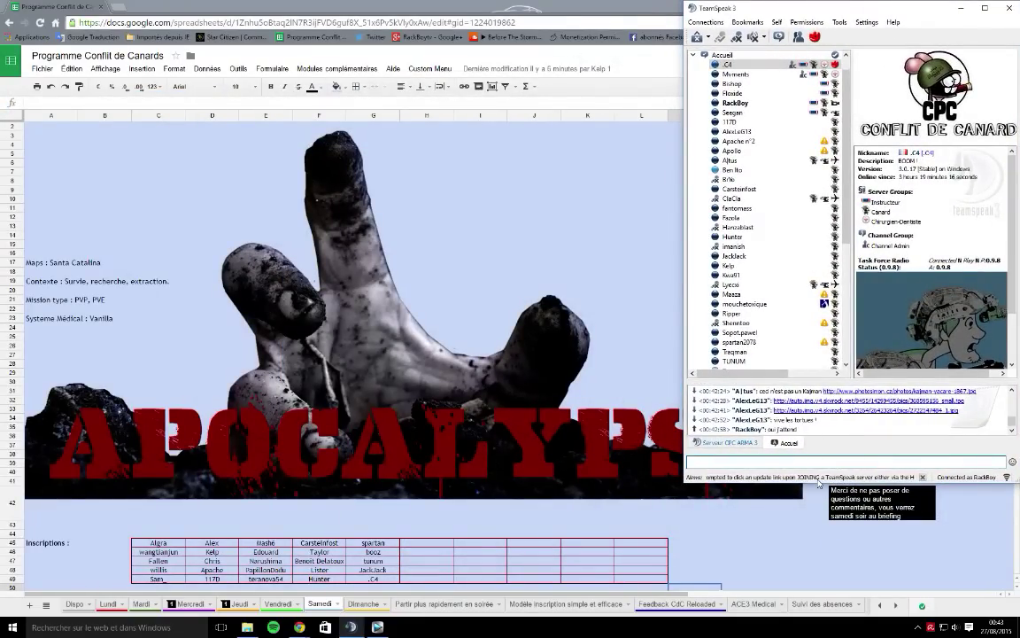
left_click_drag(820, 482, 789, 617)
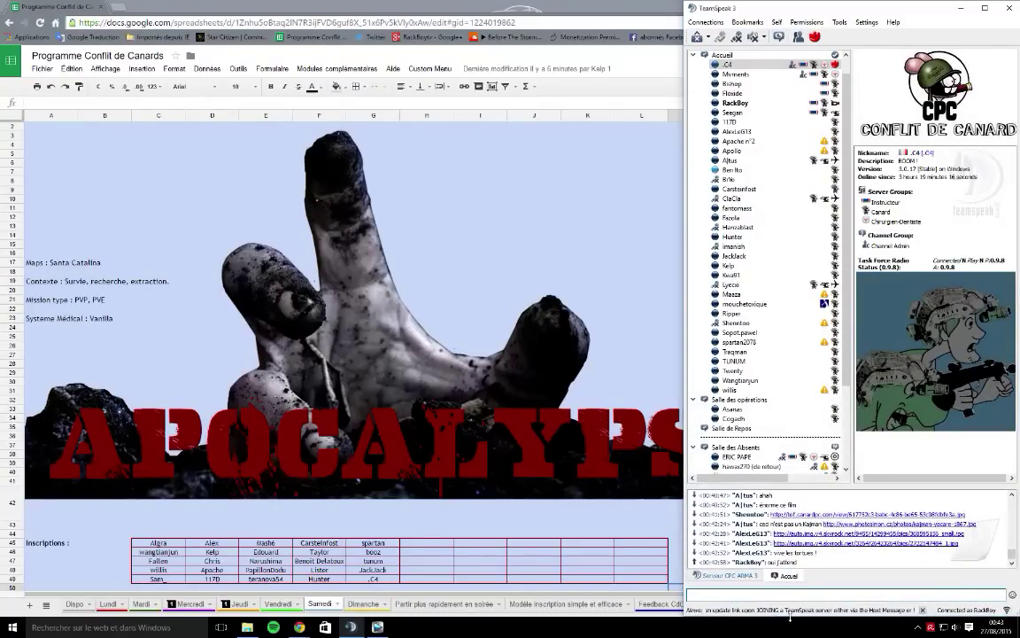
left_click_drag(769, 486, 769, 495)
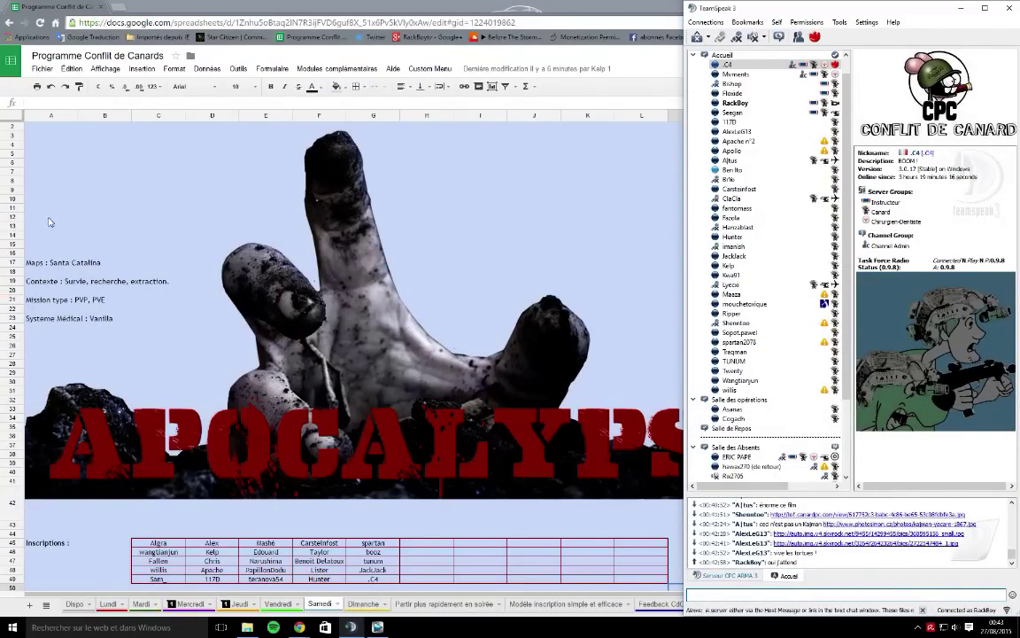
Step: Read the Mercredi sheet's Opération Dragon Rising briefing, equipment and sign-up tables, and open the Jeudi sheet's World of Wars mission
left_click(205, 604)
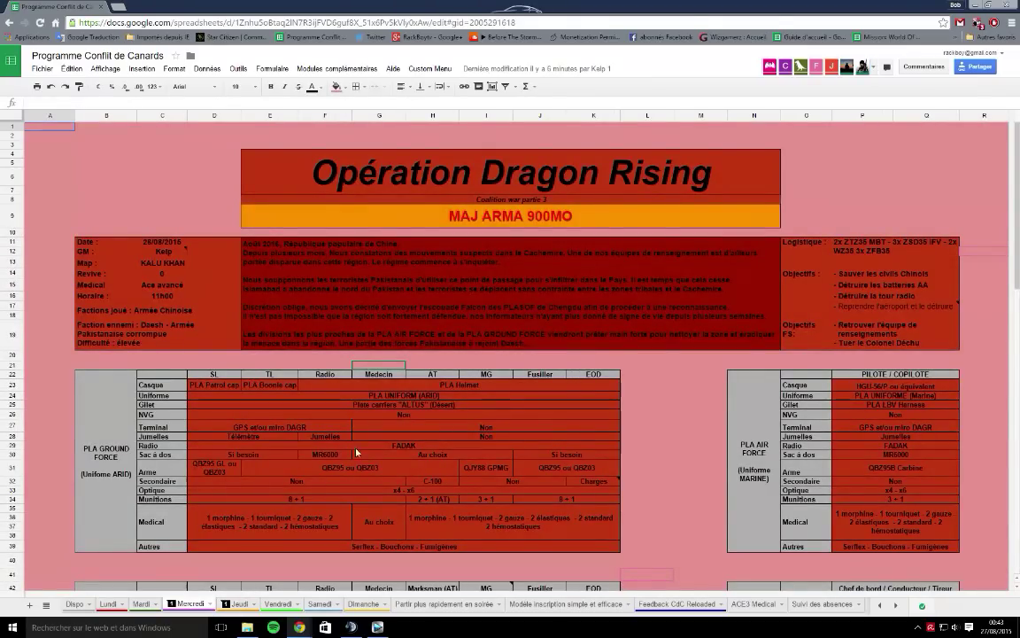
scroll(354, 452, "down", 3)
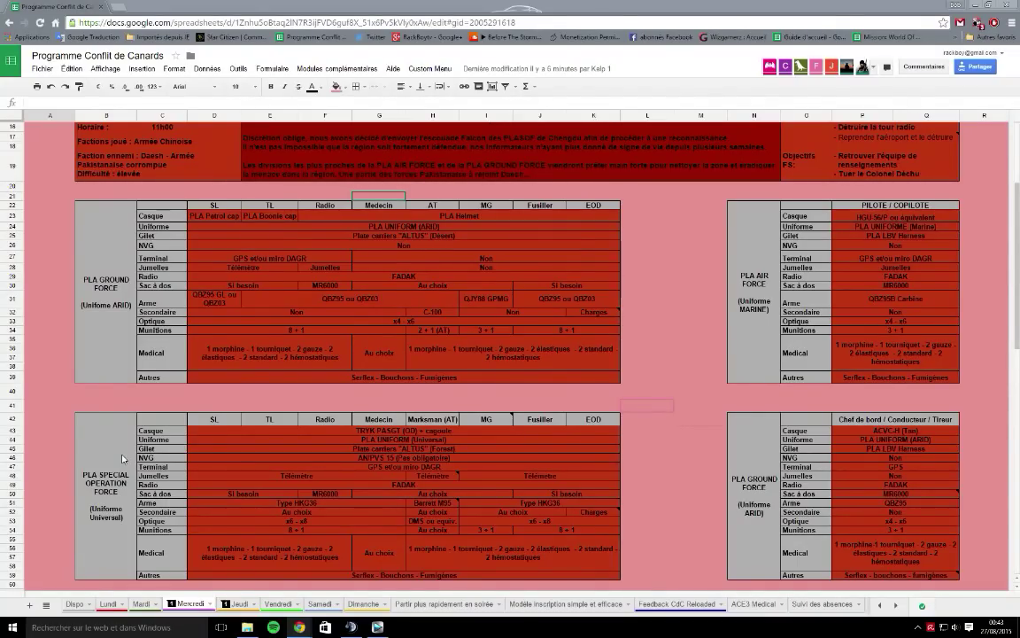
scroll(122, 458, "down", 2)
scroll(122, 458, "down", 3)
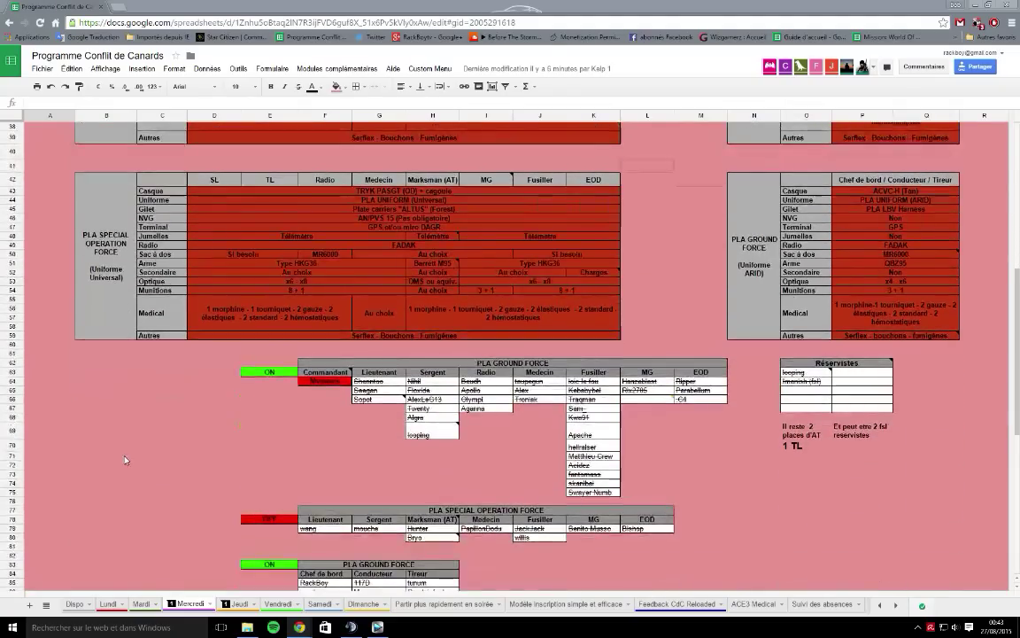
left_click(240, 605)
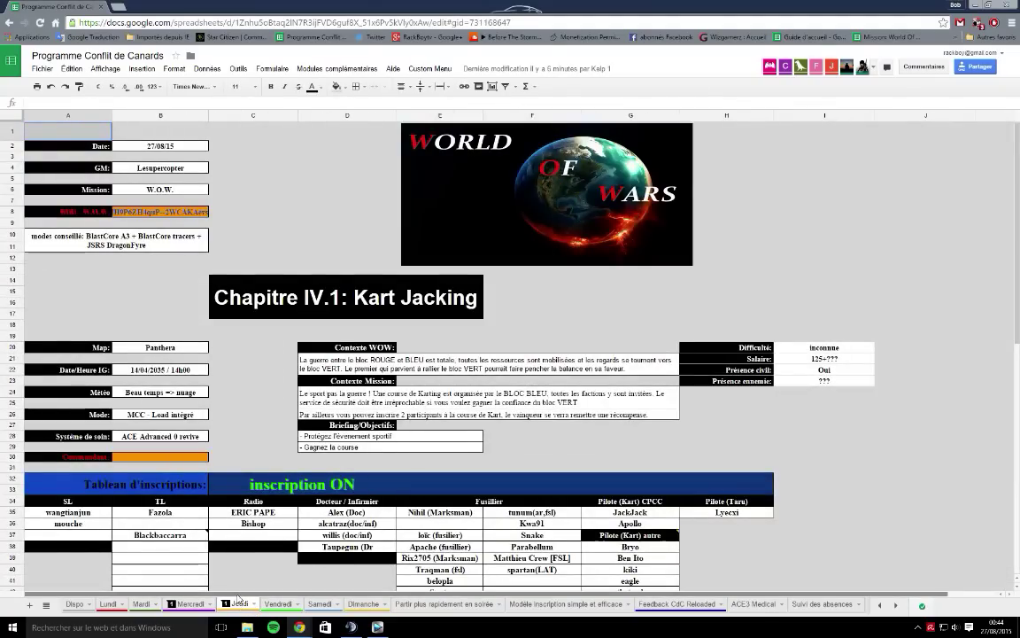
Step: Review the Jeudi sheet's sign-up, equipment and organisation tables, and dismiss the TeamSpeak poke notification
scroll(284, 514, "down", 5)
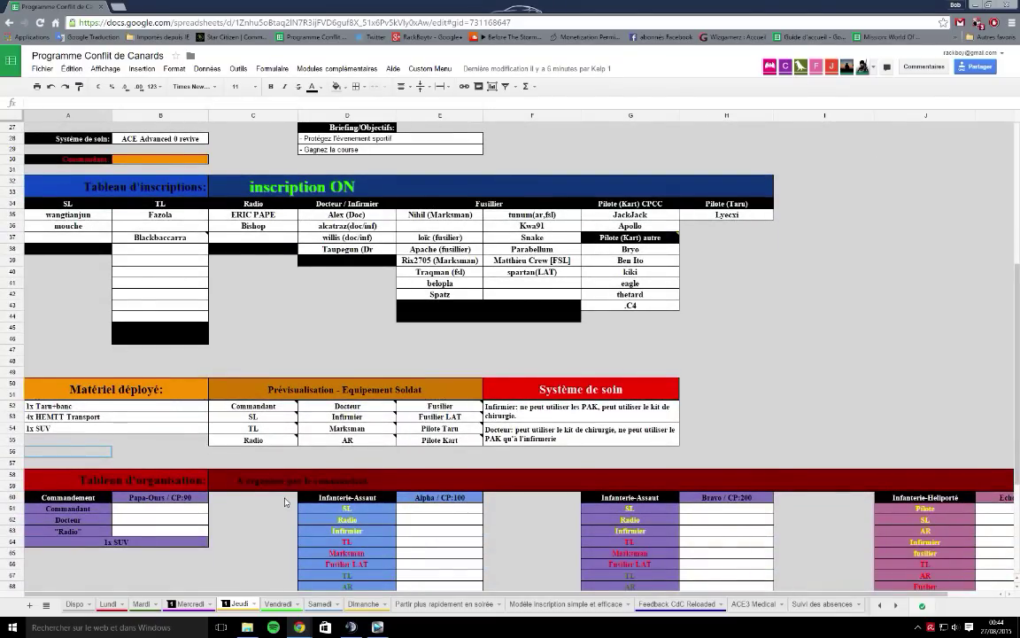
scroll(285, 502, "up", 5)
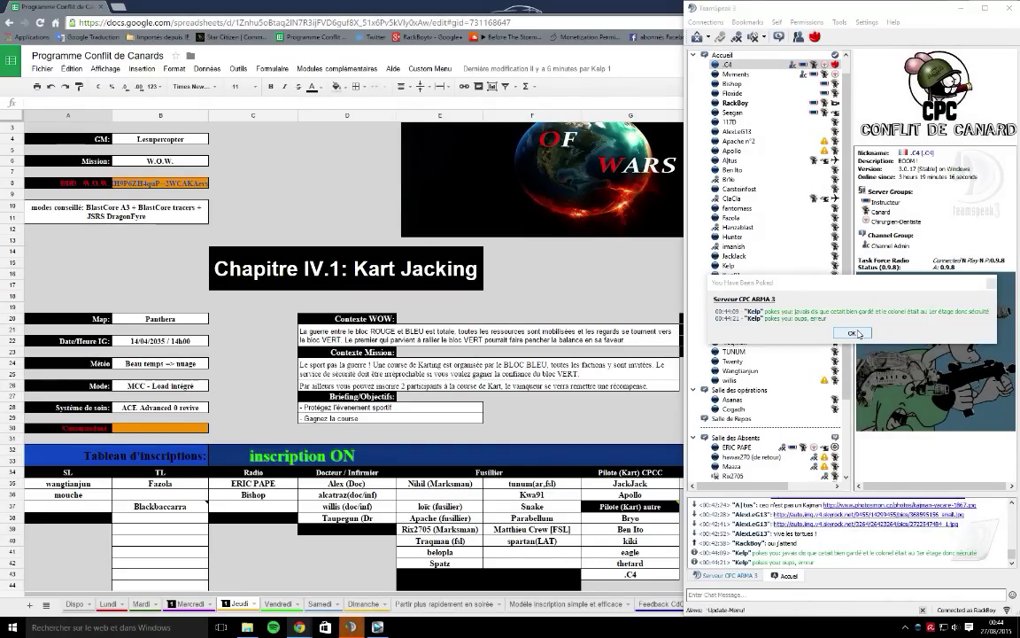
left_click(853, 334)
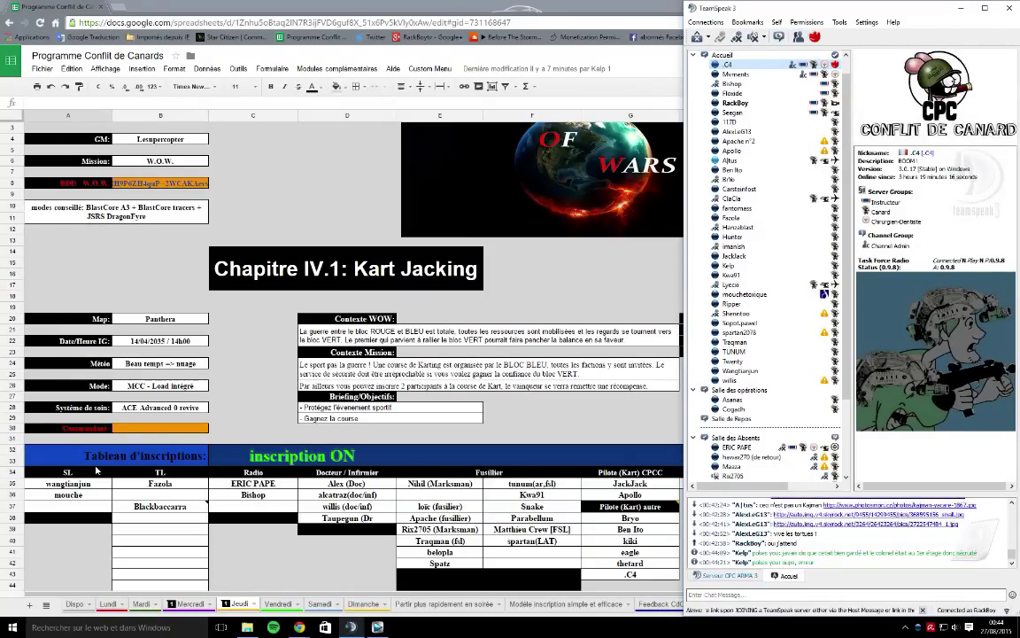
Step: Switch to Vegas Pro, save the Arma 3 Coop Dragon Rising project, and close the program
key("alt+Tab")
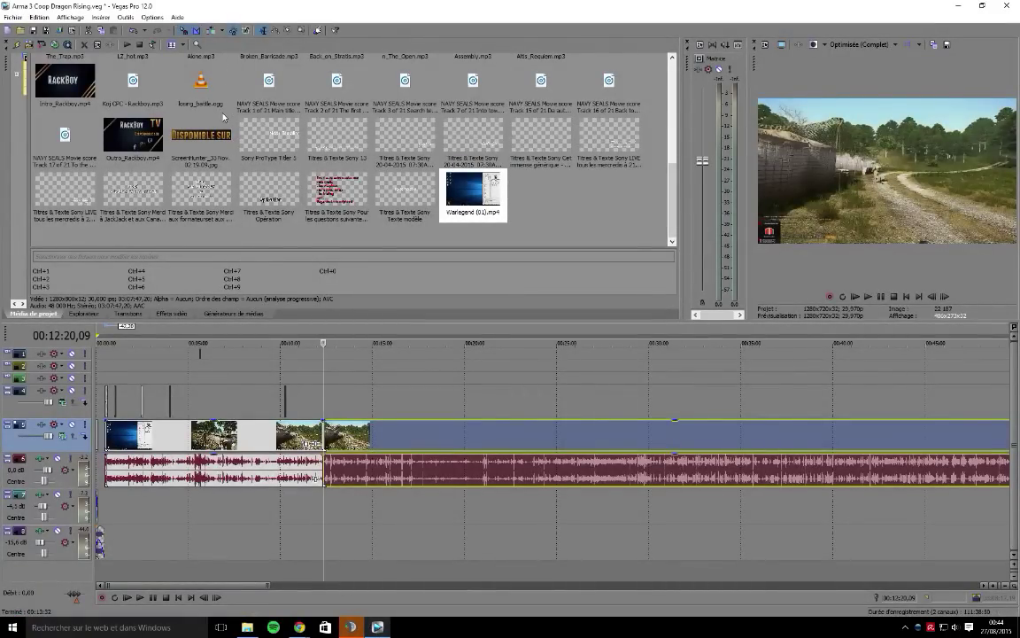
left_click(33, 32)
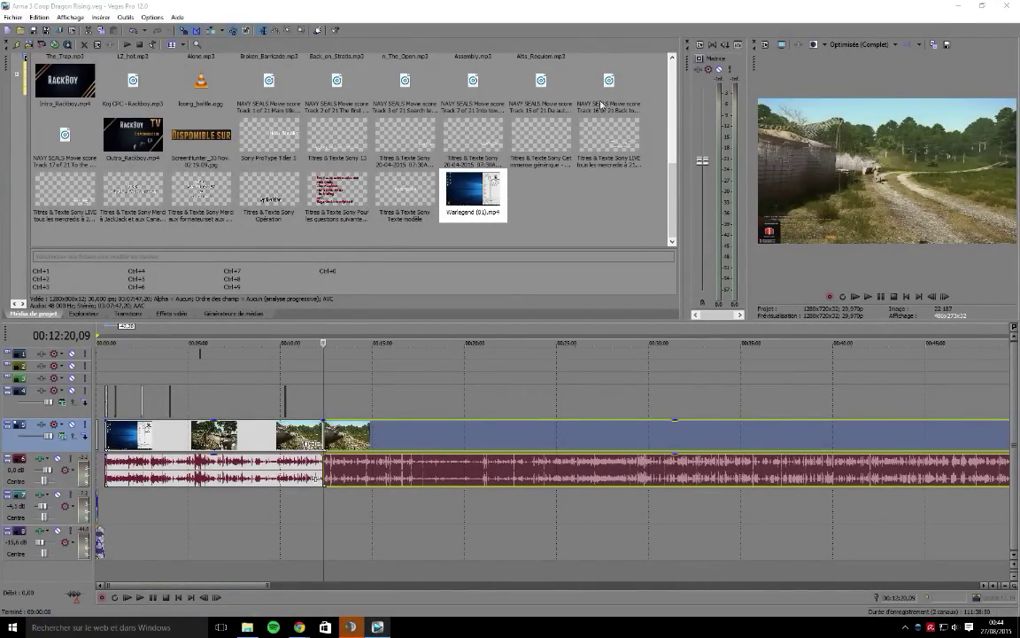
scroll(774, 422, "down", 5)
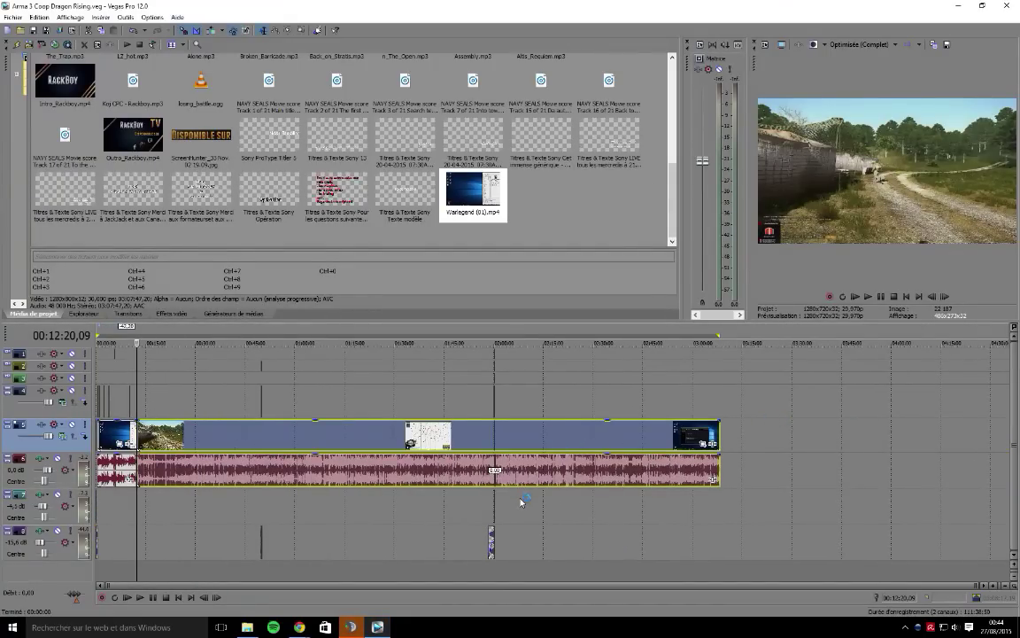
left_click(1007, 7)
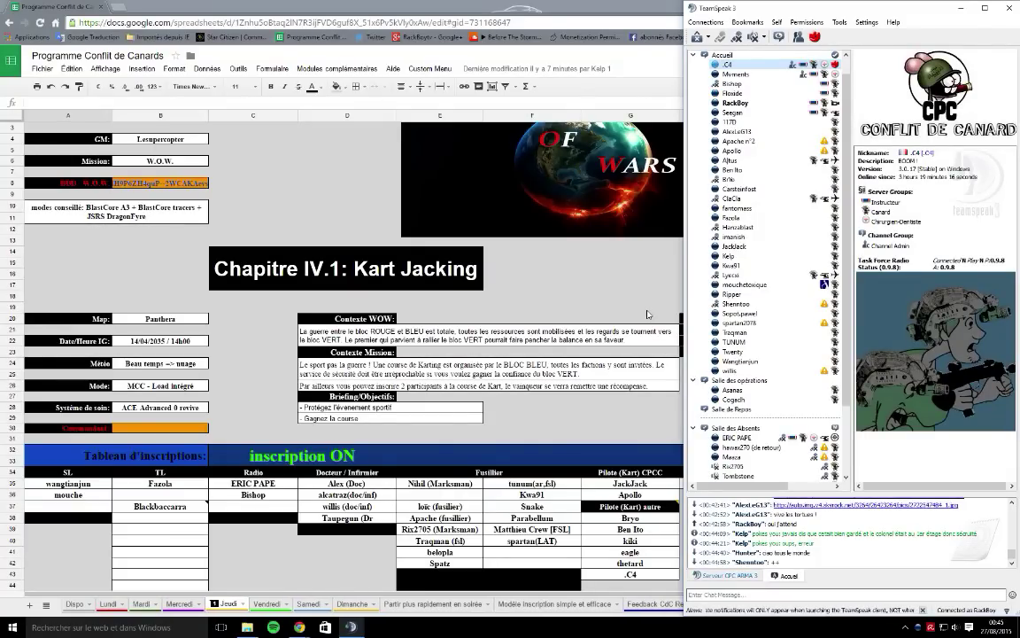
Step: View the Salle de Repos channel details and the first member's profile in the Salle des opérations in TeamSpeak
left_click(762, 390)
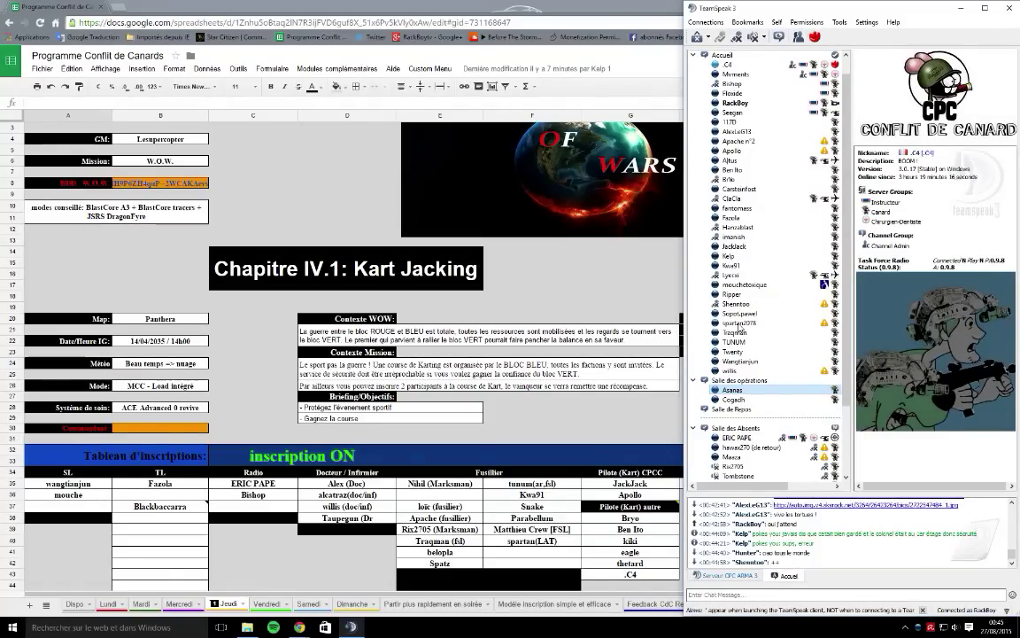
scroll(741, 328, "down", 3)
left_click(722, 324)
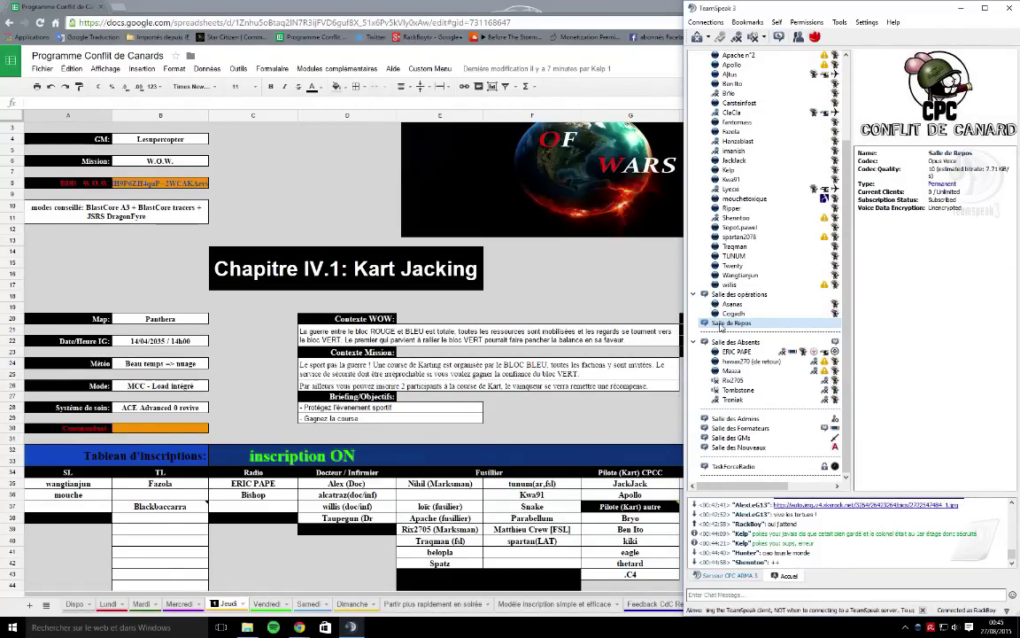
left_click(731, 304)
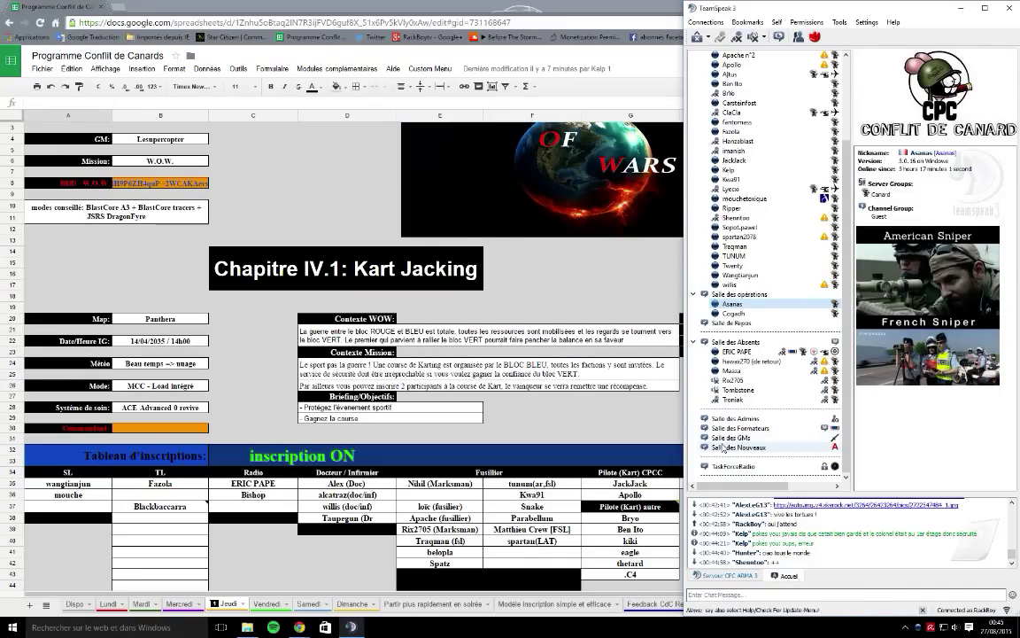
scroll(726, 266, "up", 4)
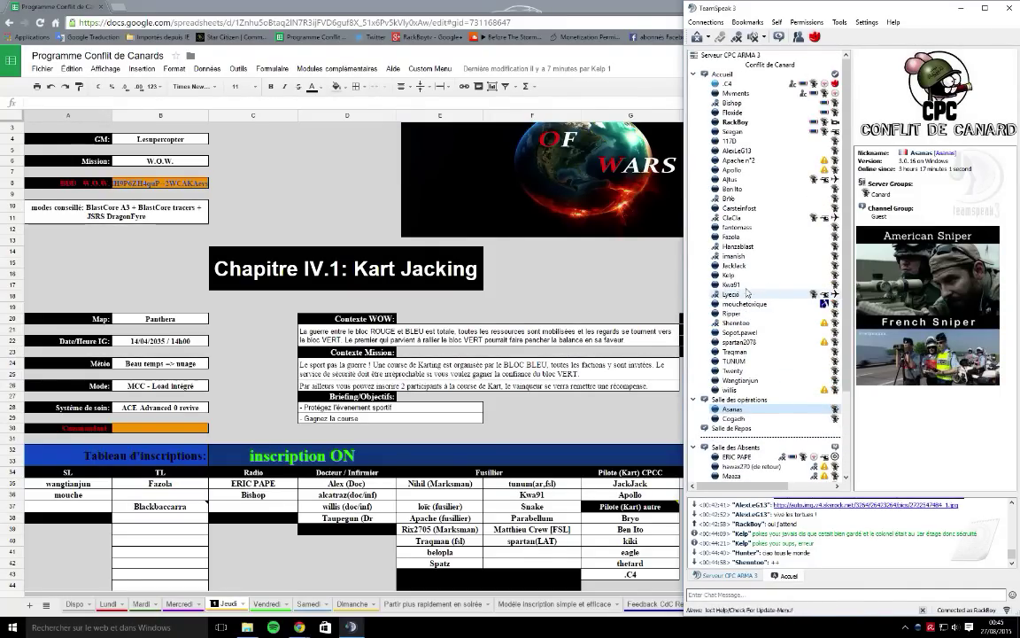
Step: Go through the Accueil channel members' profiles one after another, viewing each one's server groups and avatar
left_click(732, 103)
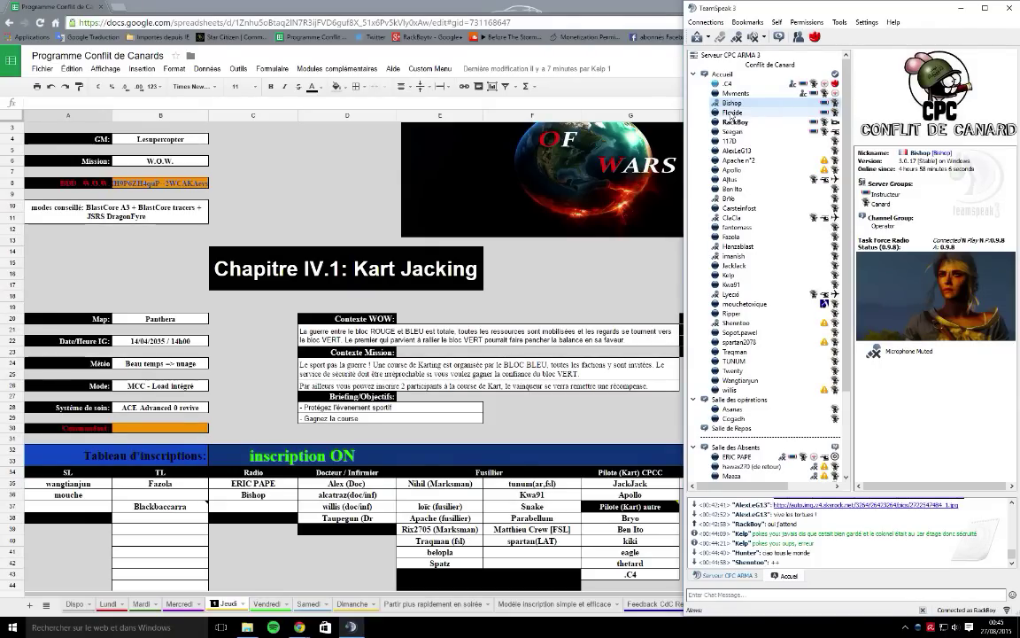
left_click(732, 113)
left_click(735, 122)
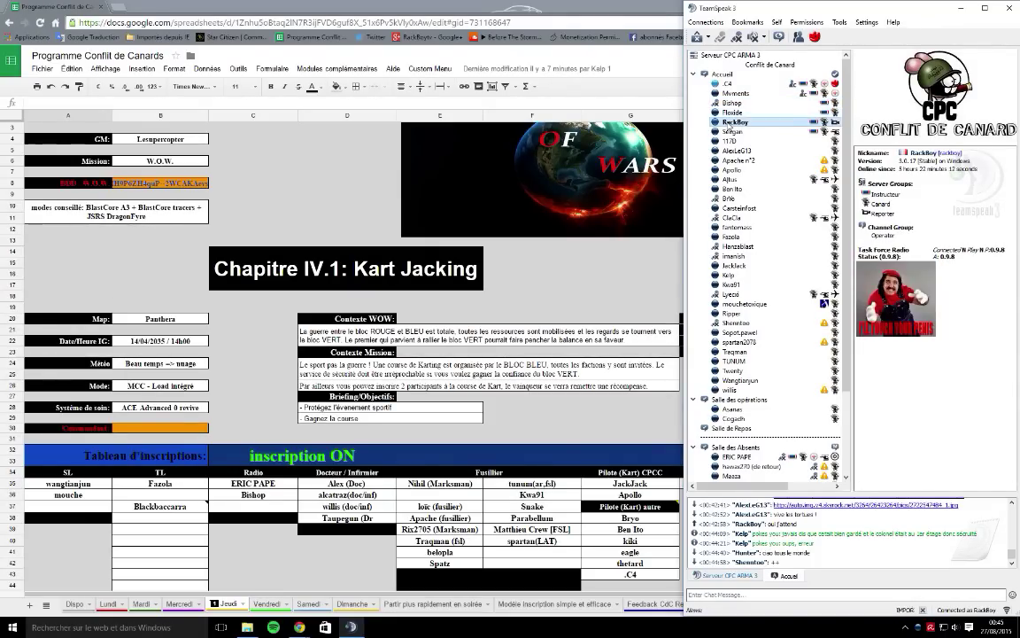
left_click(728, 132)
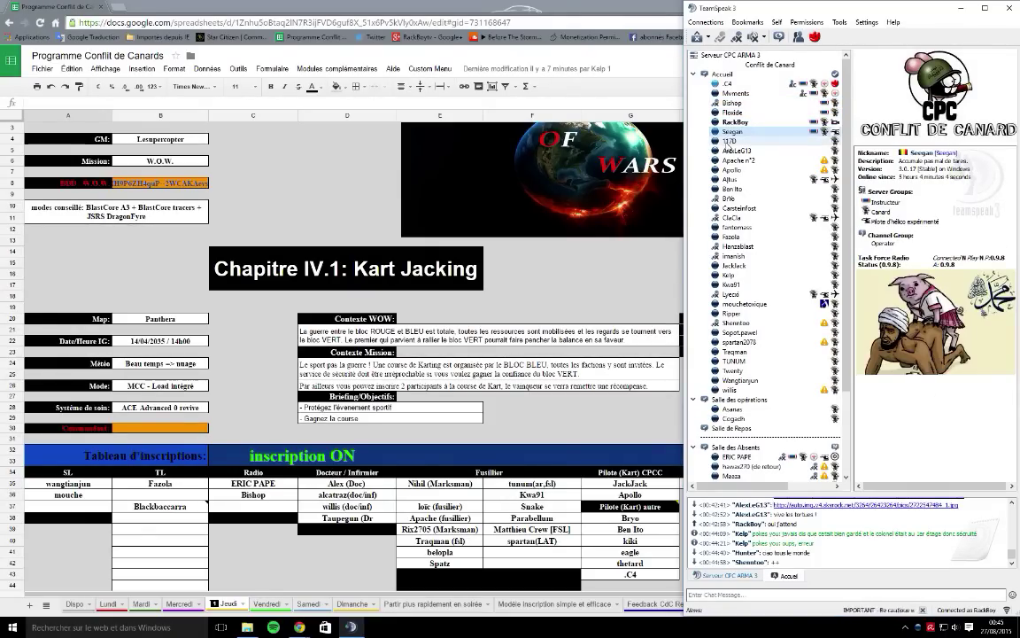
left_click(728, 141)
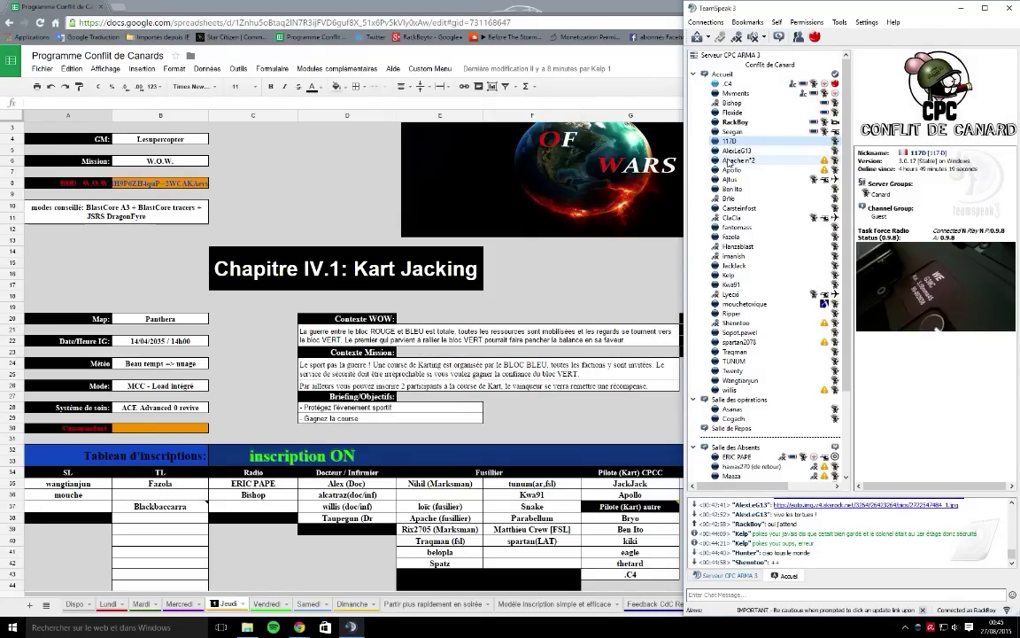
left_click(731, 151)
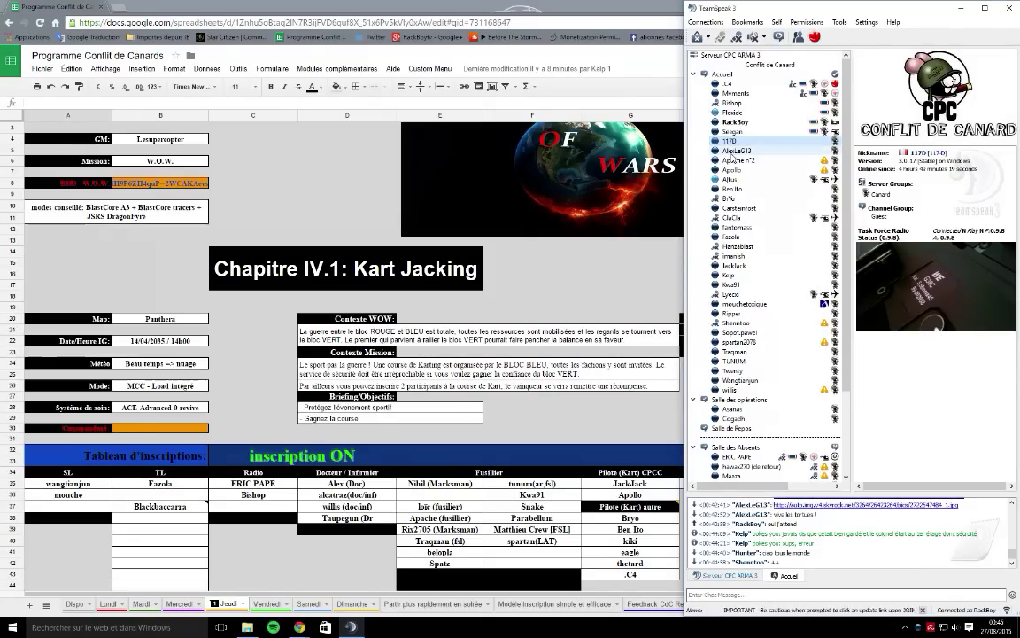
left_click(735, 161)
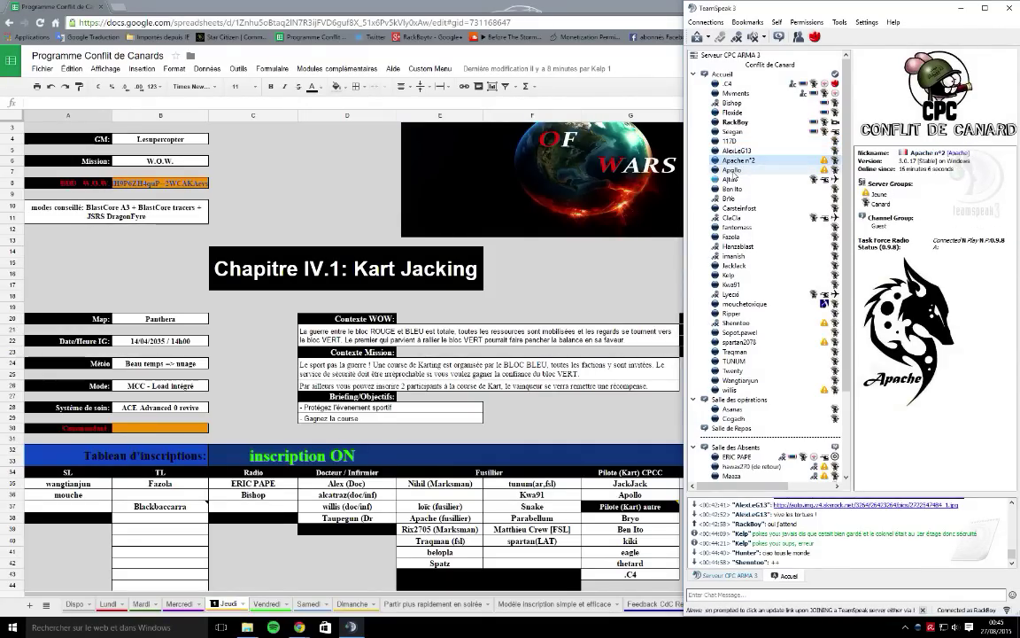
left_click(732, 170)
left_click(731, 179)
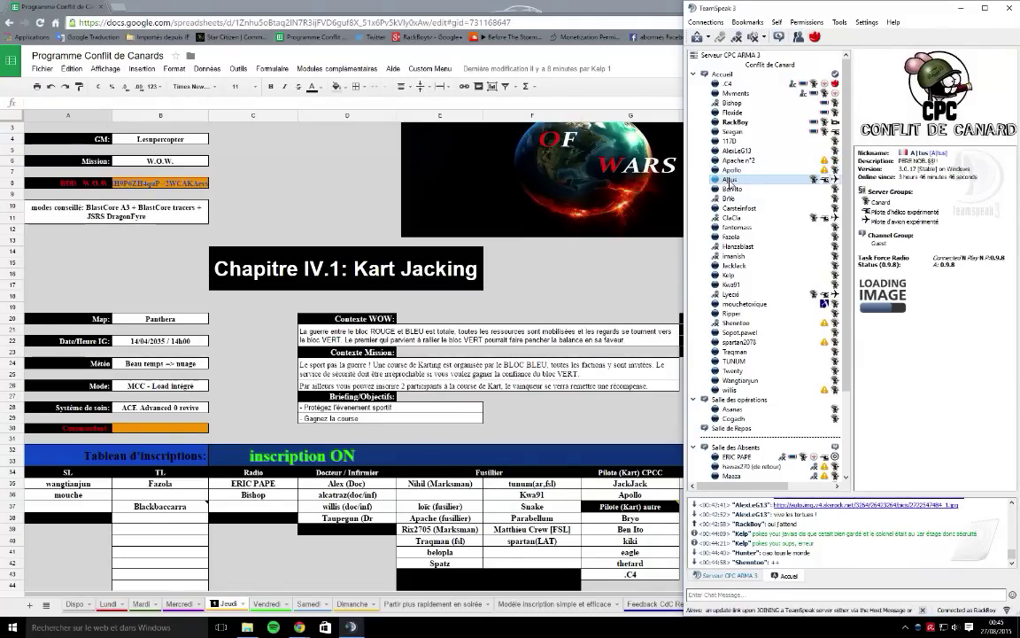
left_click(731, 189)
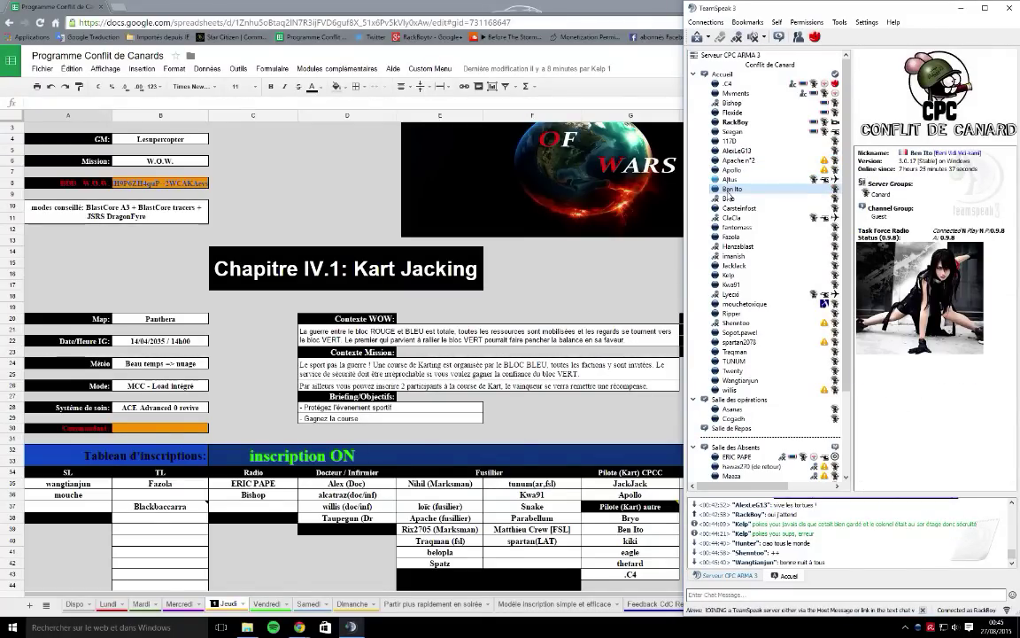
left_click(728, 198)
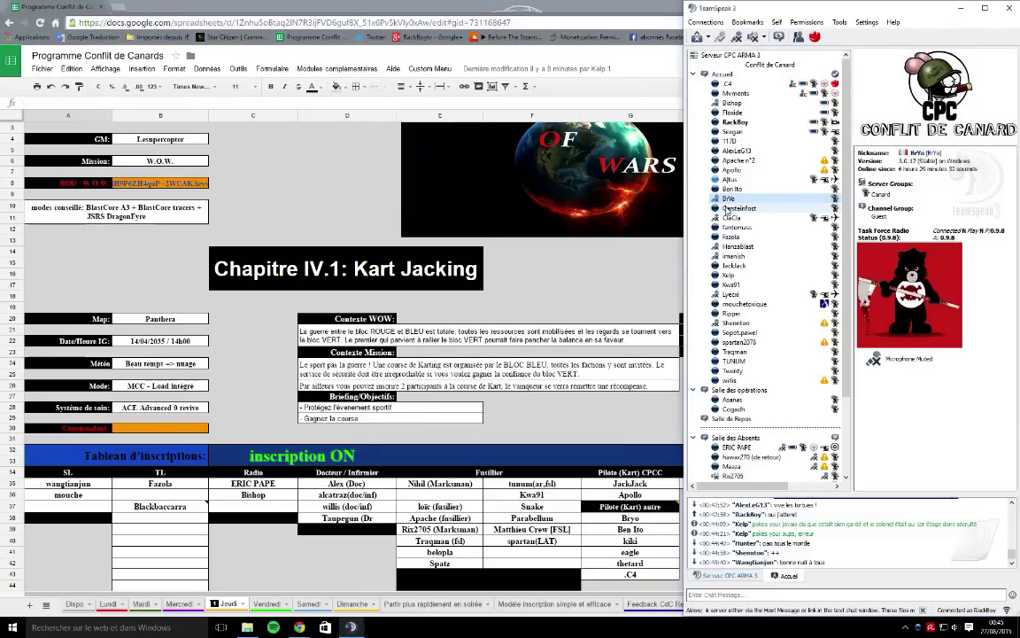
left_click(726, 207)
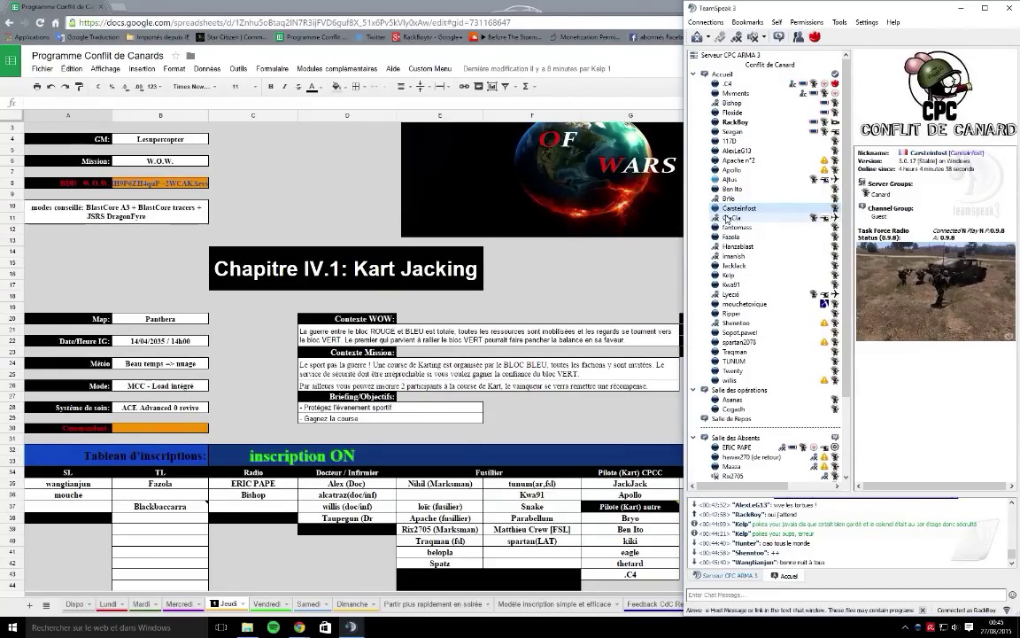
left_click(726, 216)
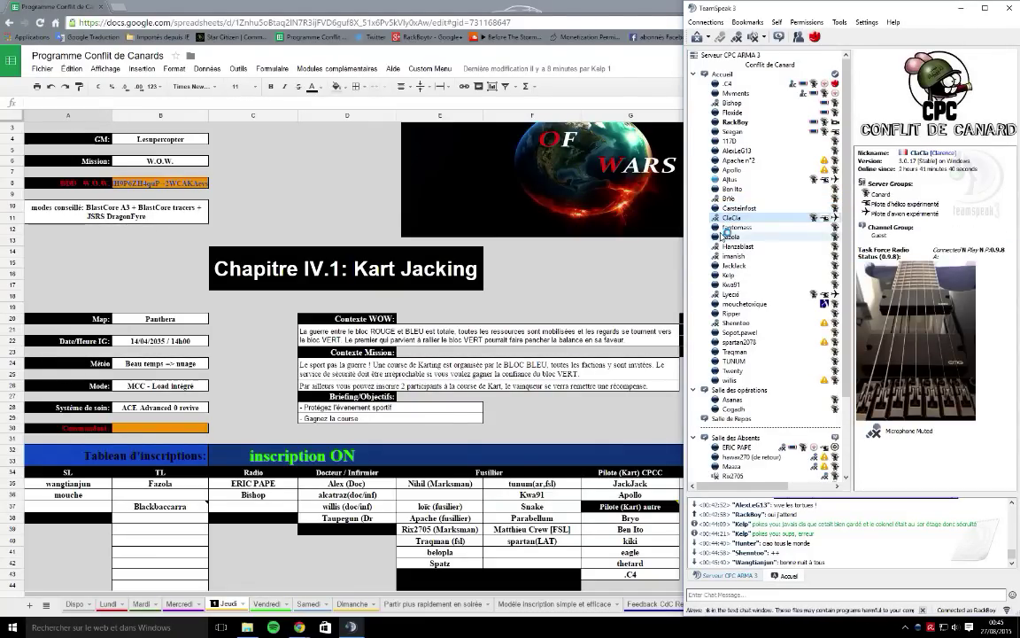
left_click(724, 229)
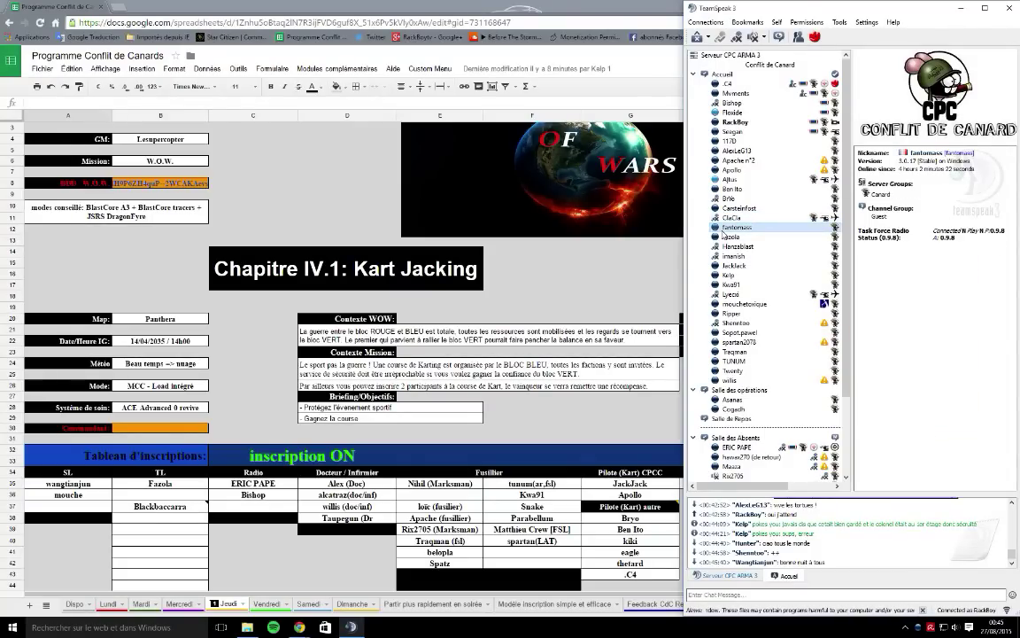
left_click(727, 237)
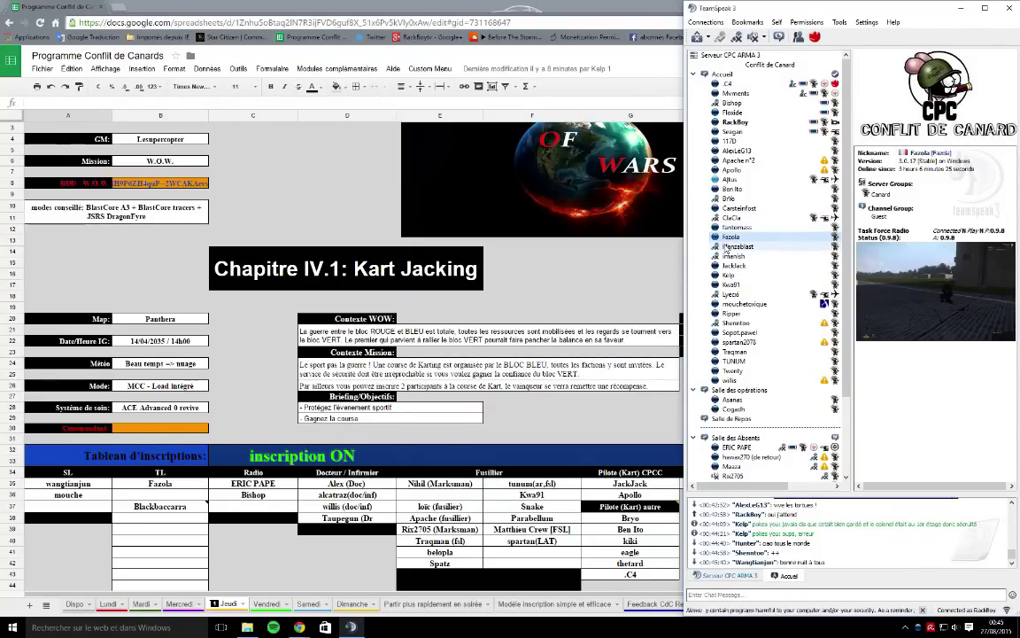
left_click(732, 246)
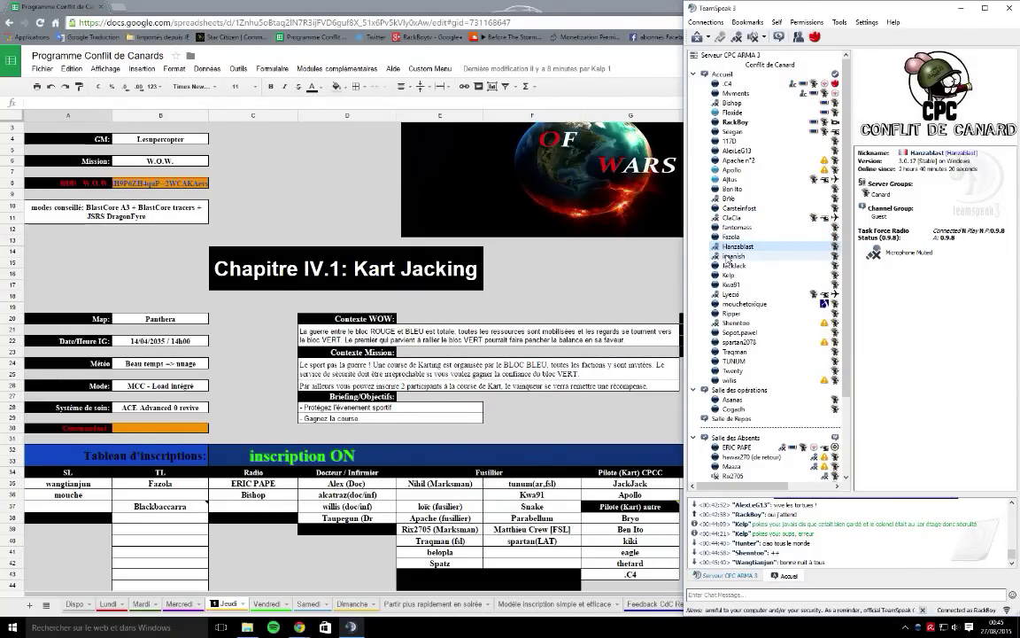
left_click(728, 257)
left_click(726, 266)
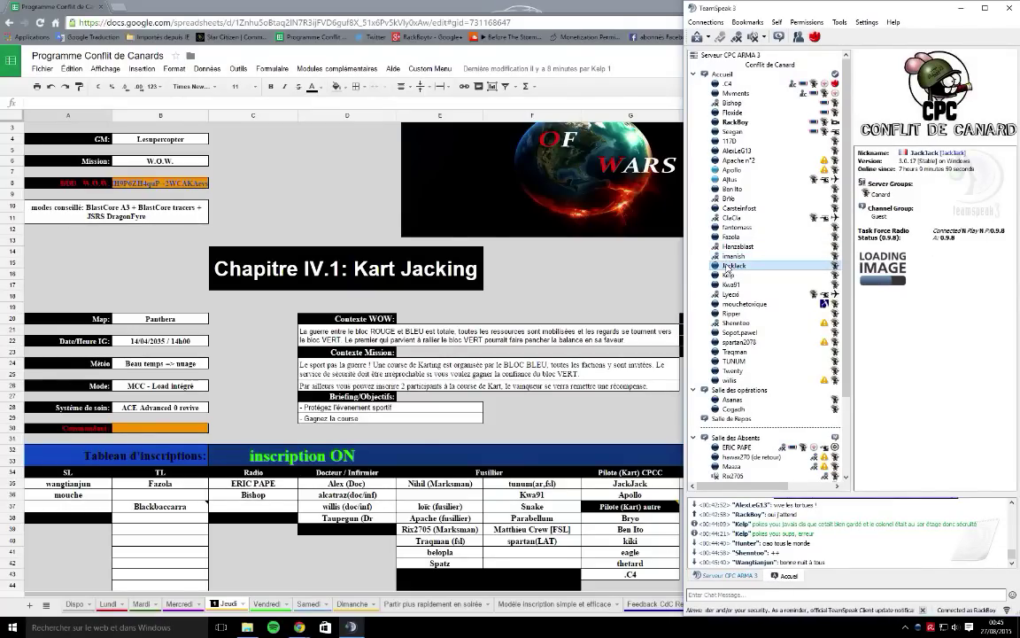
left_click(727, 276)
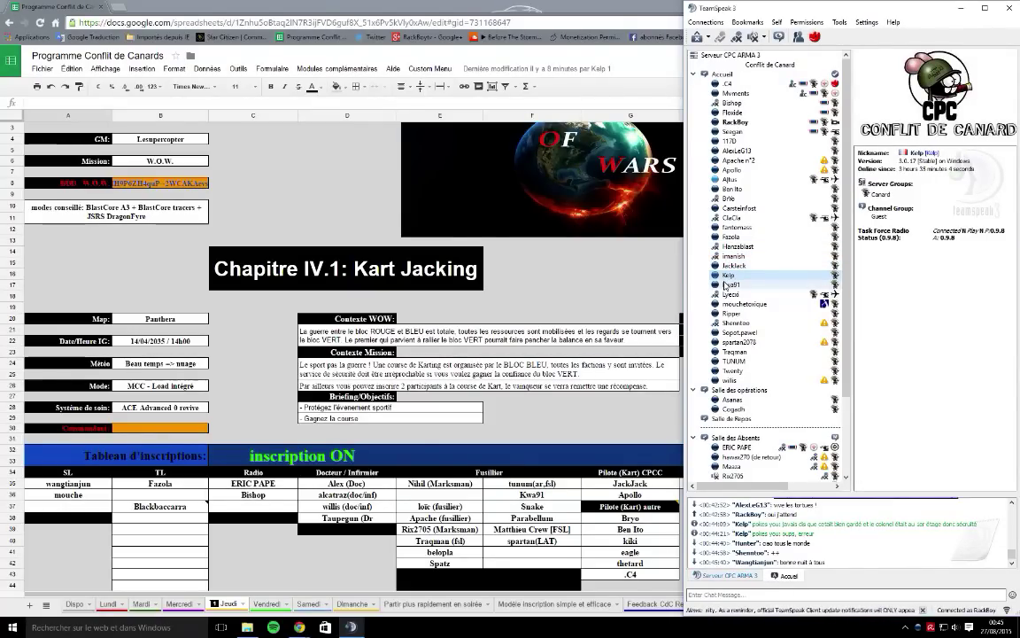
left_click(726, 284)
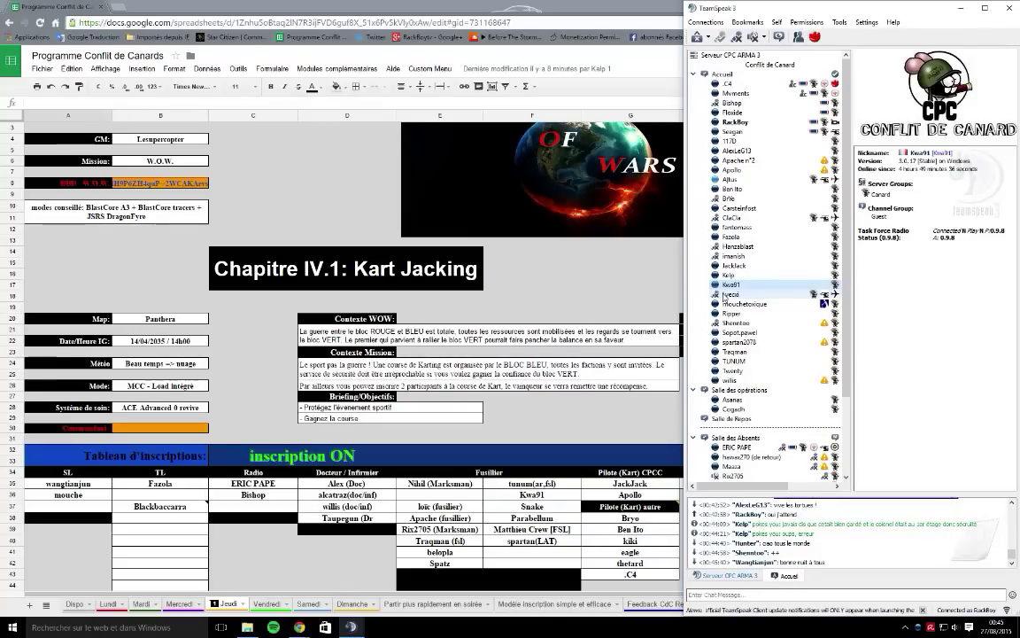
left_click(725, 295)
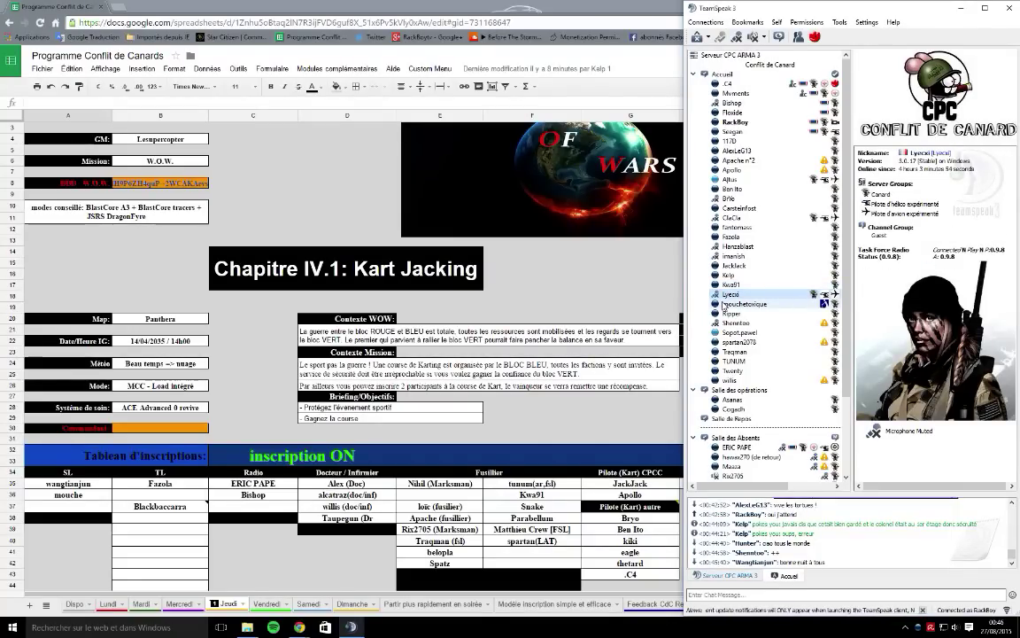
left_click(723, 305)
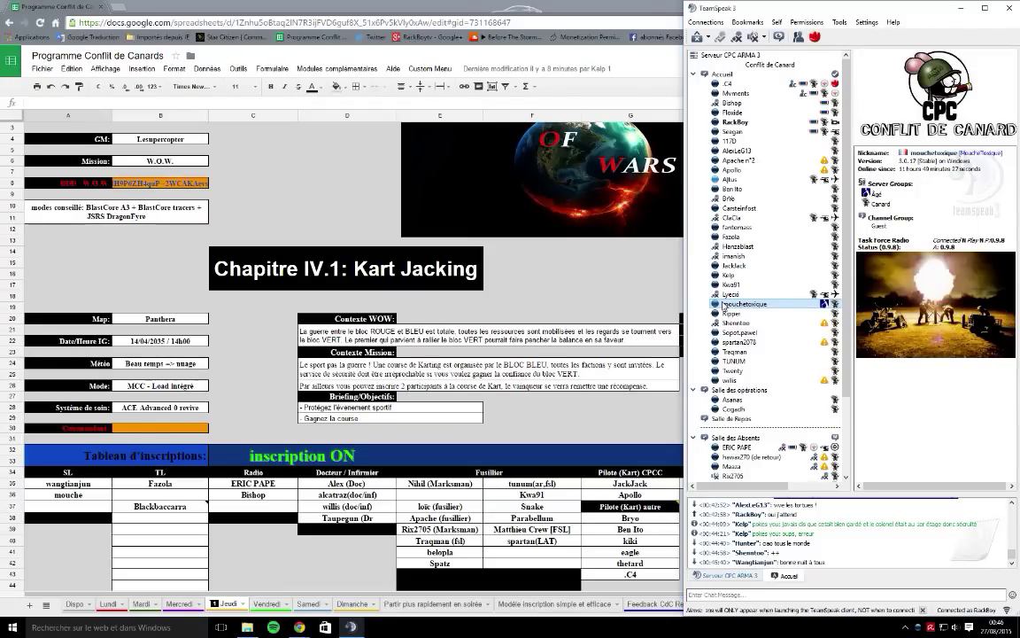
left_click(723, 314)
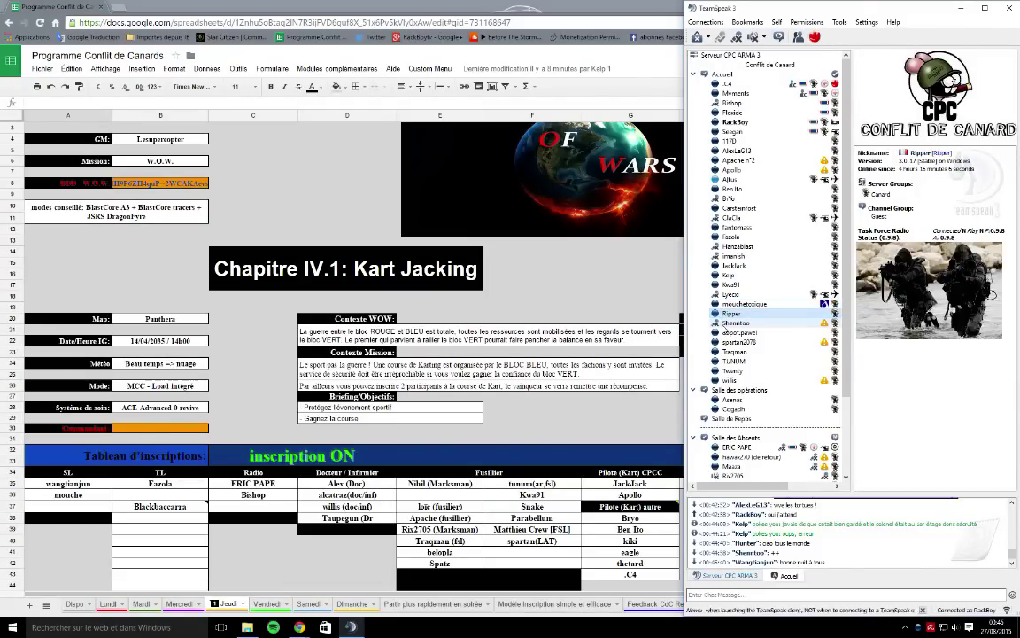
left_click(725, 324)
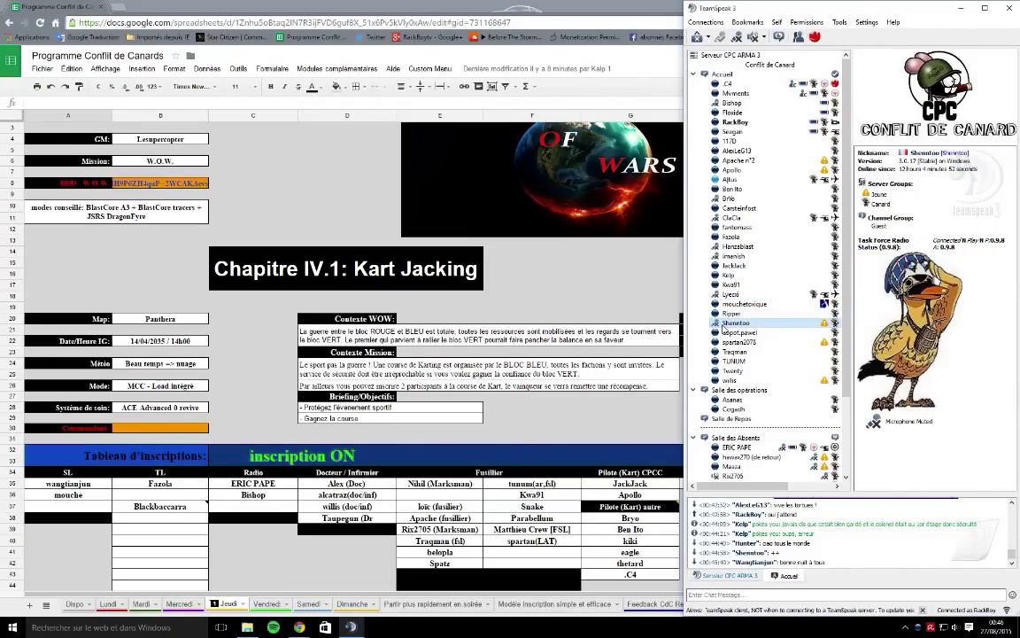
left_click(725, 332)
left_click(726, 342)
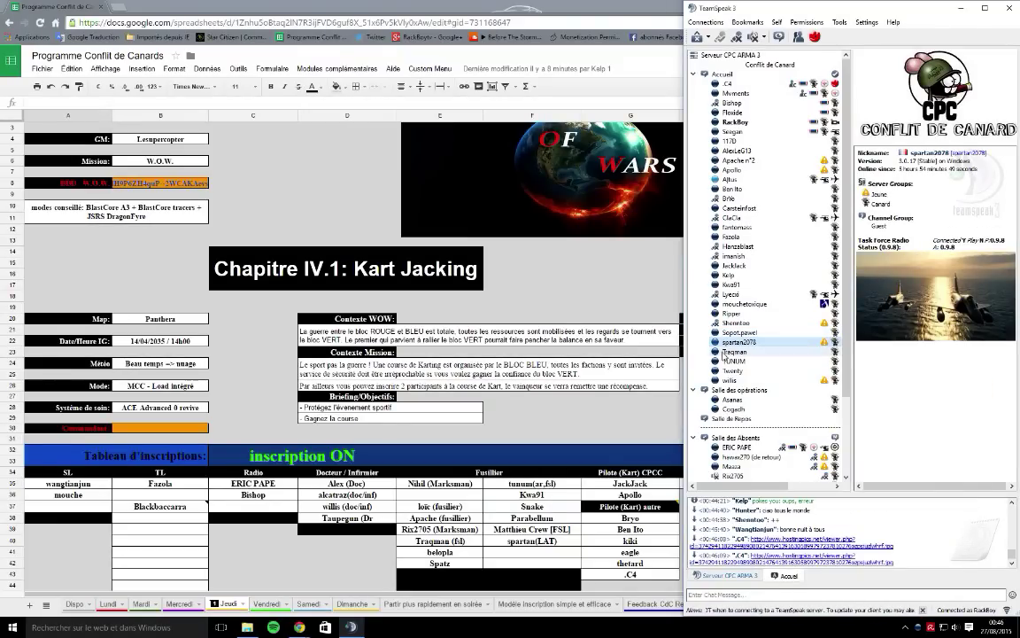
left_click(724, 351)
left_click(724, 361)
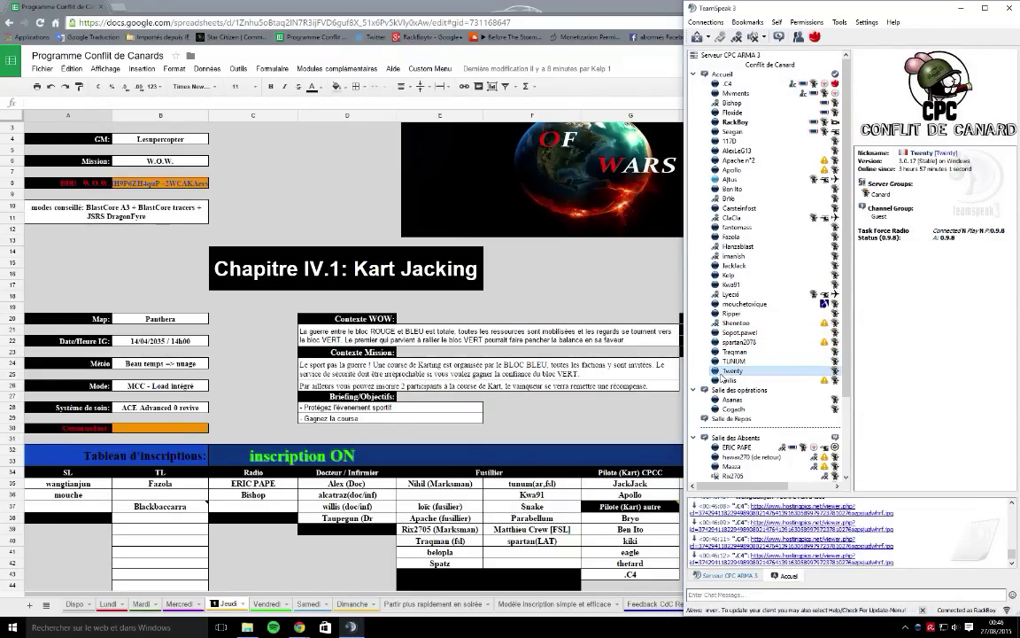
Step: Open the hostingpics.net image link posted in the TeamSpeak channel chat
left_click(794, 546)
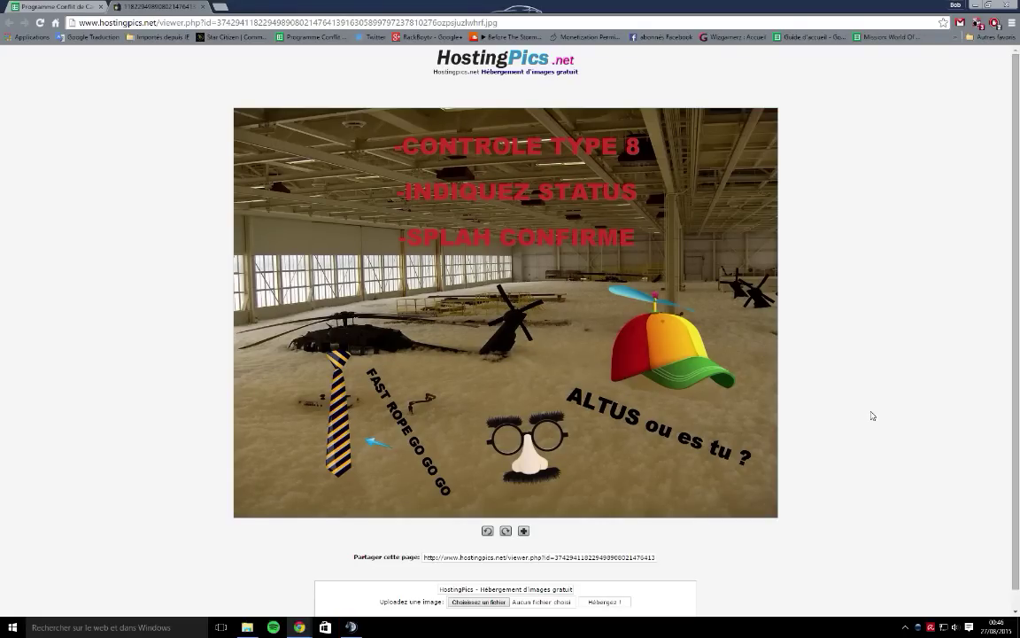
Step: Close the shared image, recheck the hostingpics.net links in the TeamSpeak chat, and return to the member list
key("ctrl+w")
key("alt+Tab")
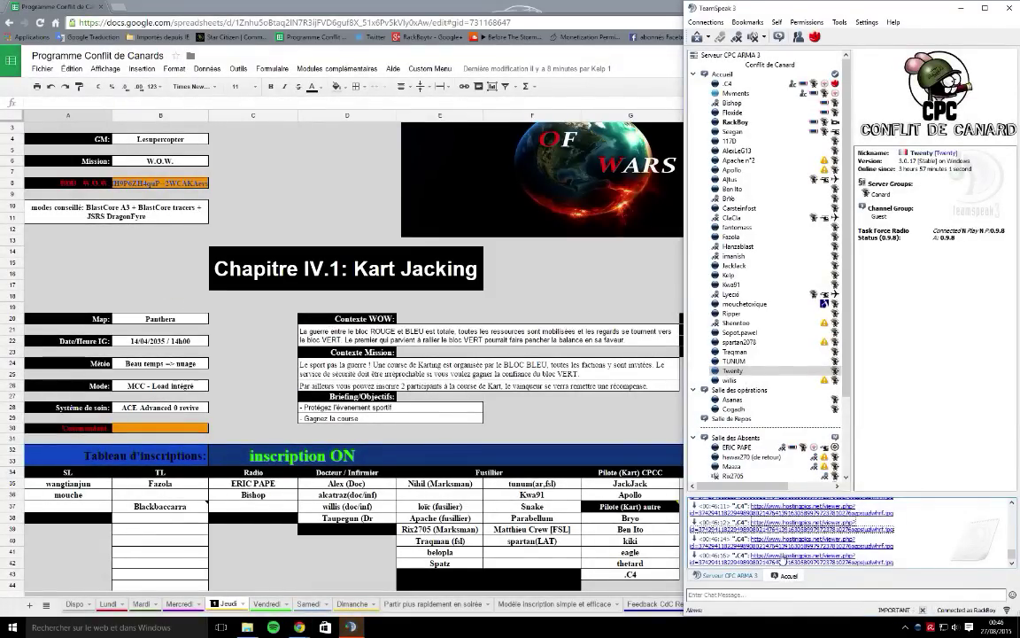
left_click(800, 534)
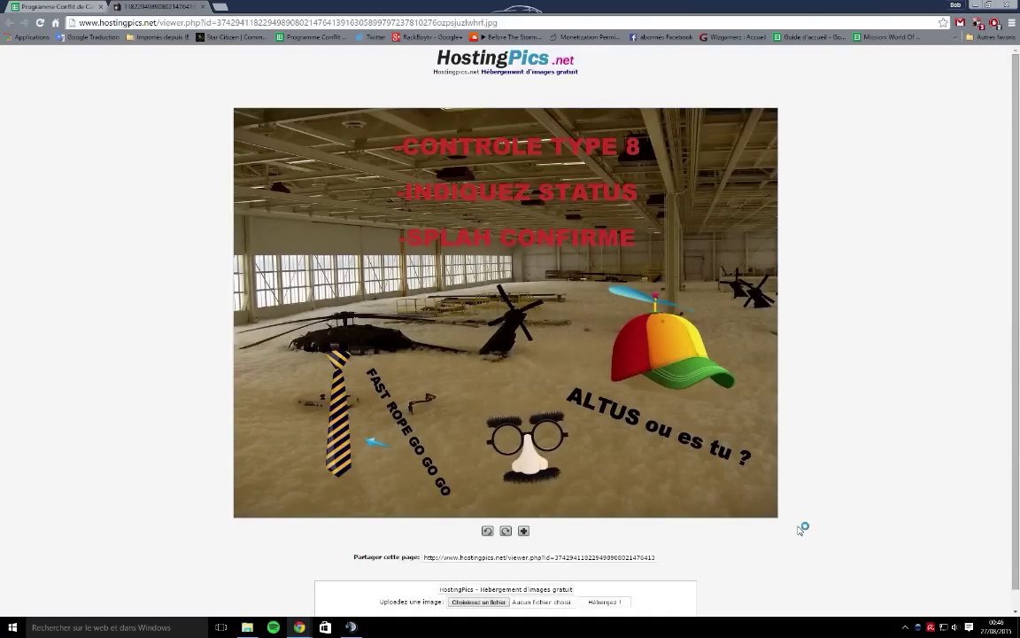
key("ctrl+w")
key("alt+Tab")
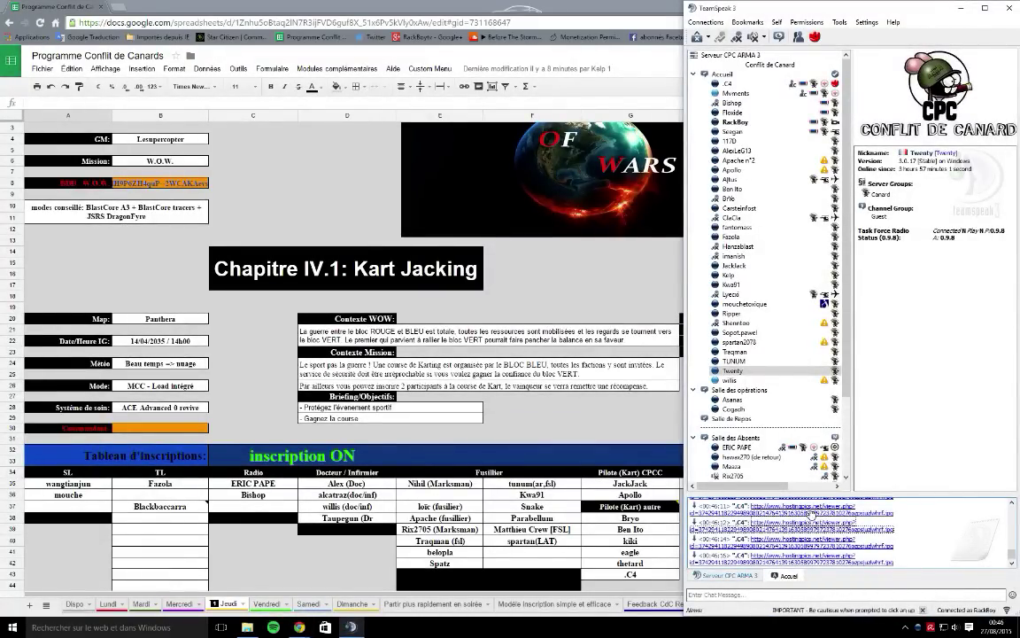
scroll(812, 513, "up", 2)
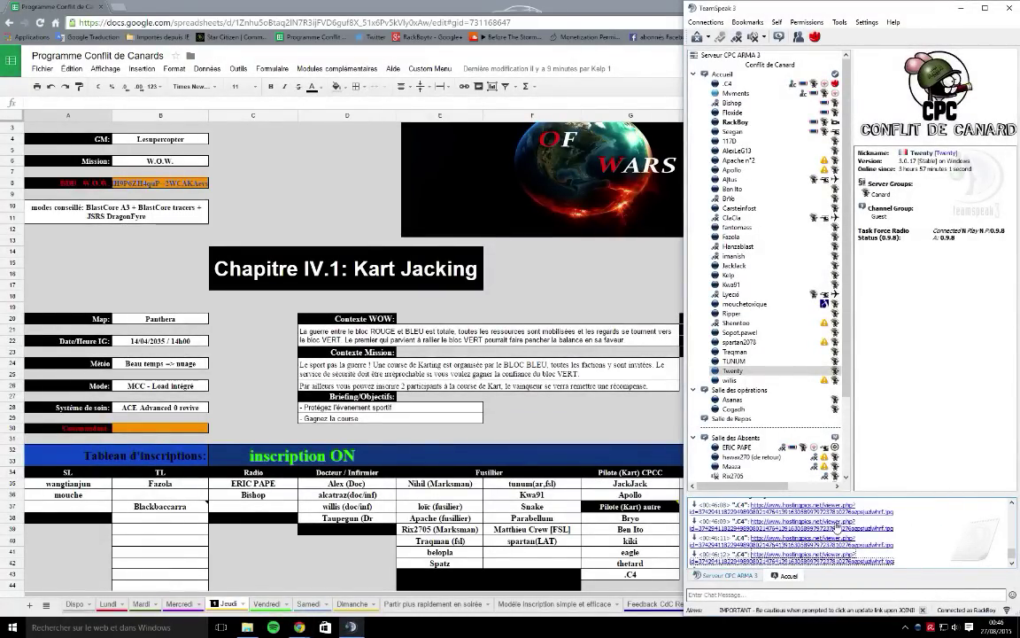
left_click(812, 554)
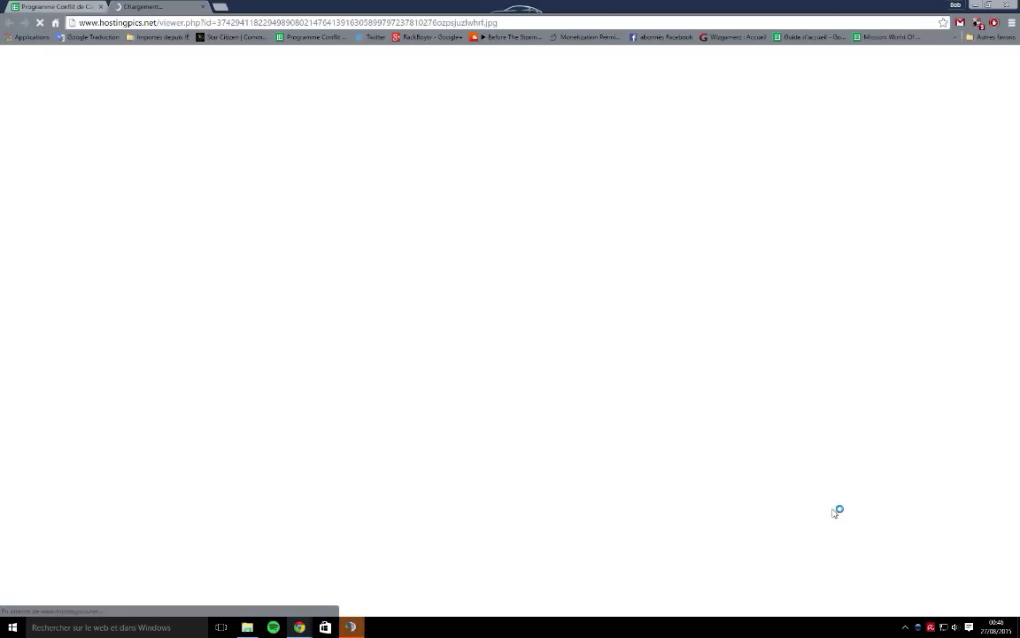
key("ctrl+w")
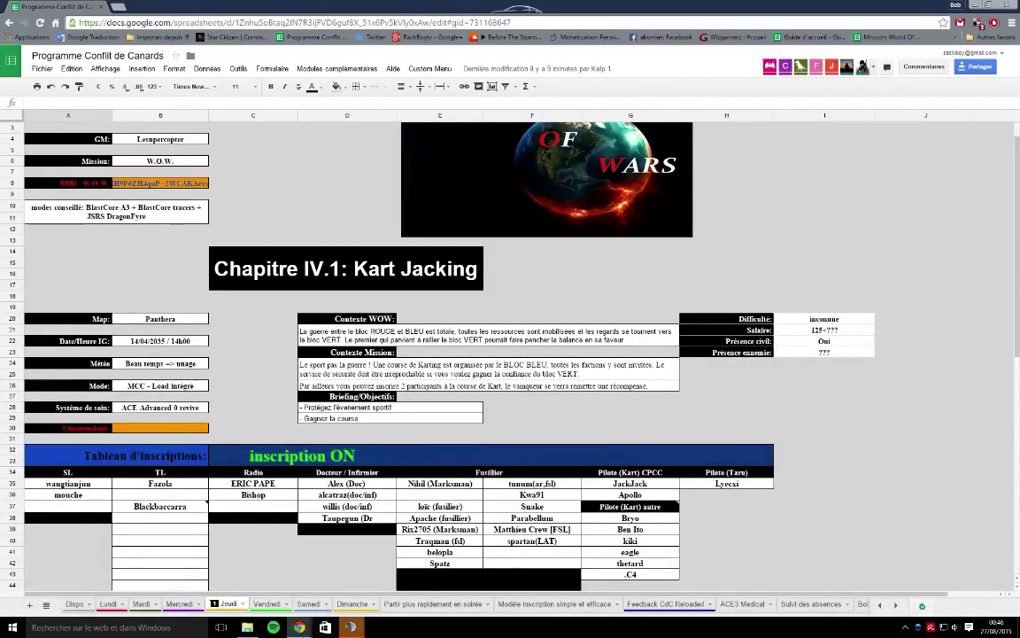
key("alt+Tab")
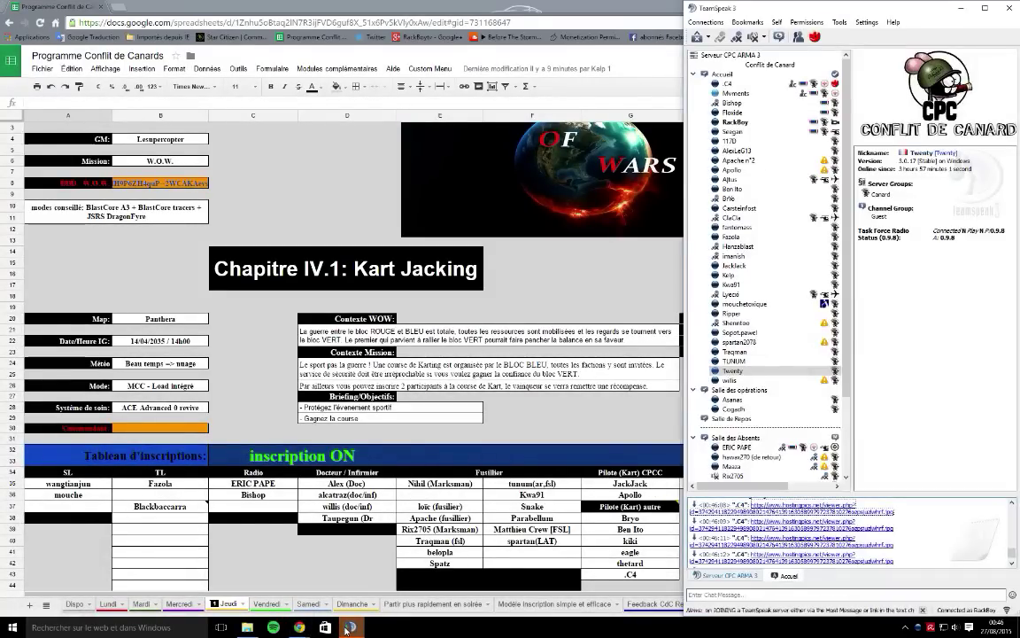
Step: View the profiles and avatars of the last three members listed in the Accueil channel
left_click(735, 378)
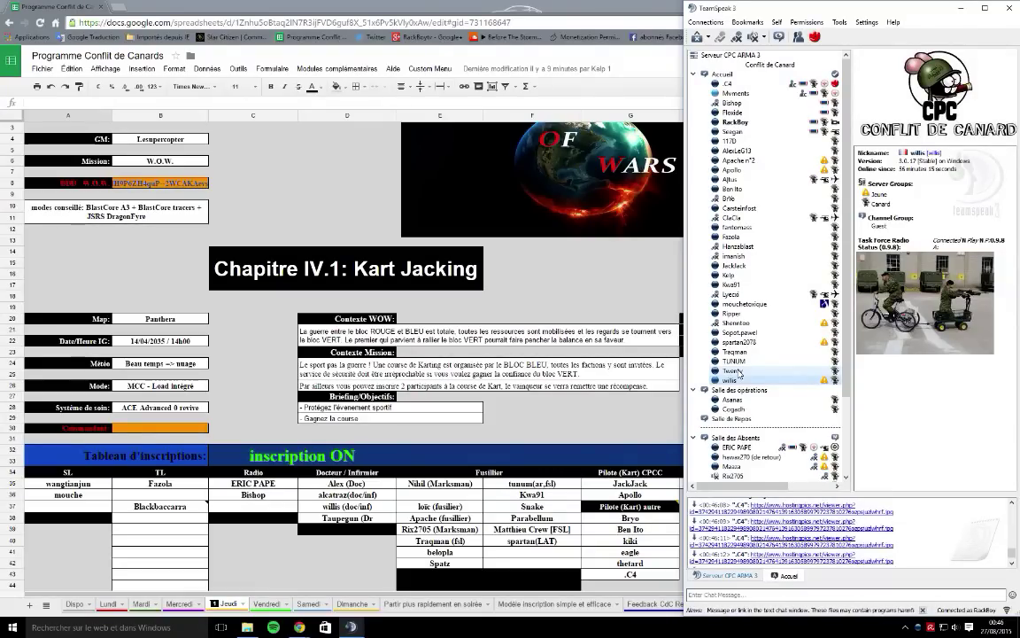
left_click(739, 371)
left_click(738, 364)
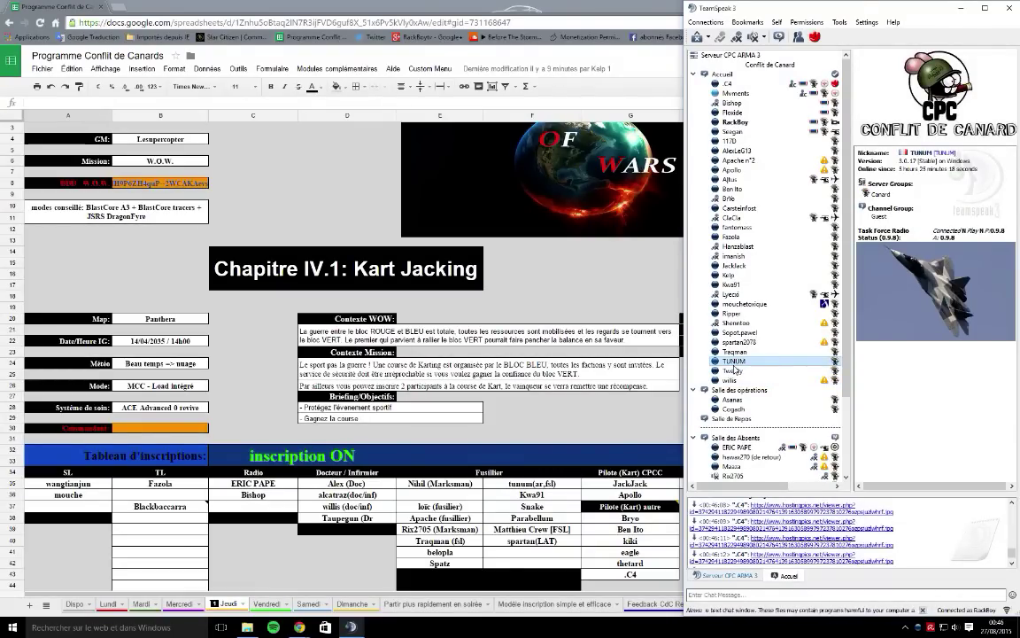
left_click(732, 379)
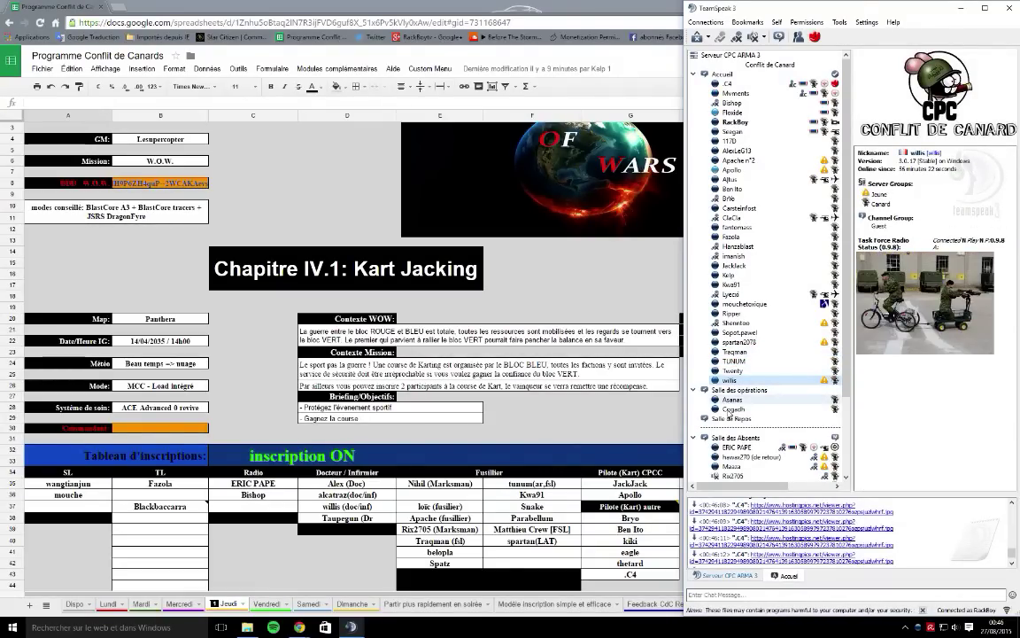
Step: Go through the members' profiles in the Salle des Absents channel, viewing their server groups and avatars
scroll(734, 445, "down", 2)
scroll(734, 444, "down", 1)
left_click(737, 351)
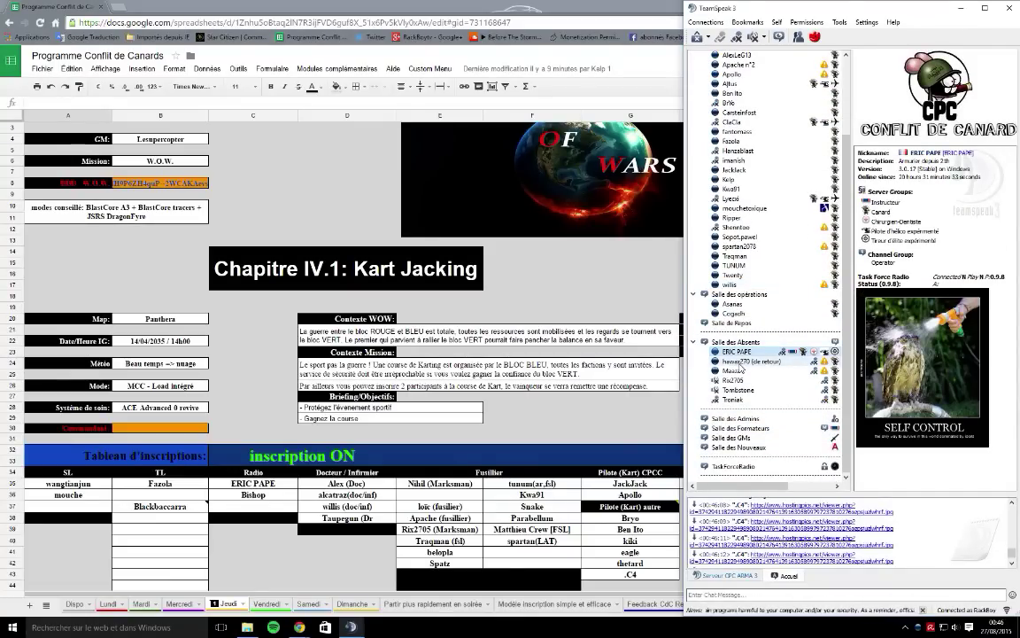
left_click(741, 362)
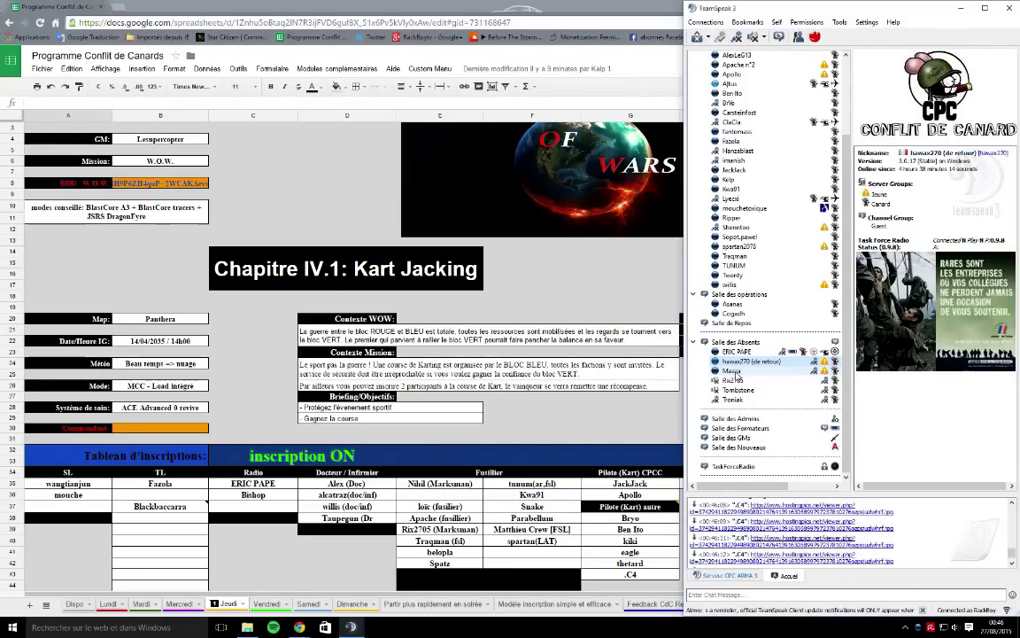
left_click(734, 380)
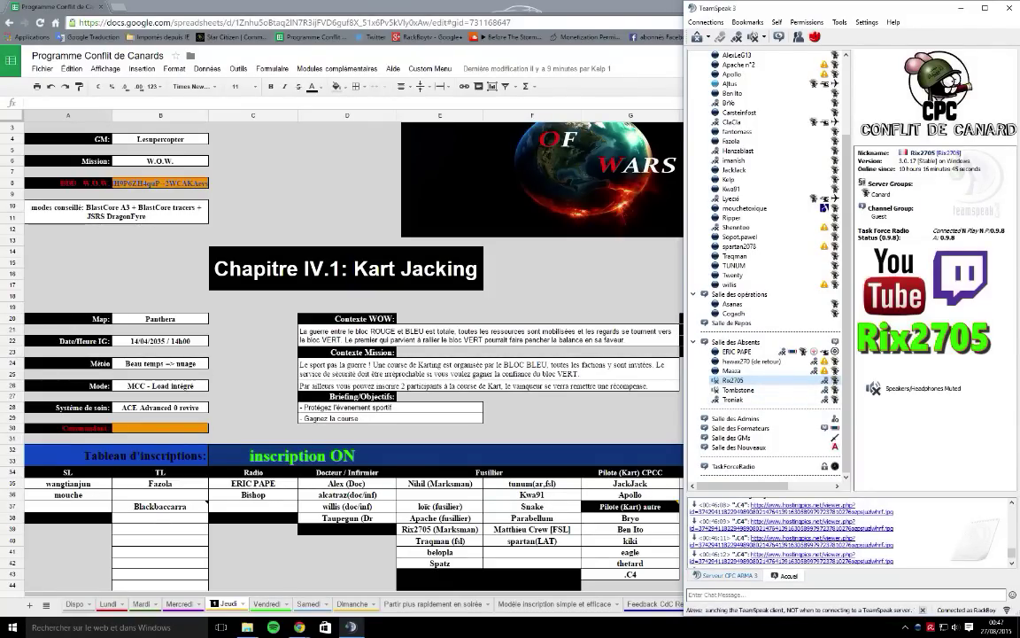
left_click(312, 561)
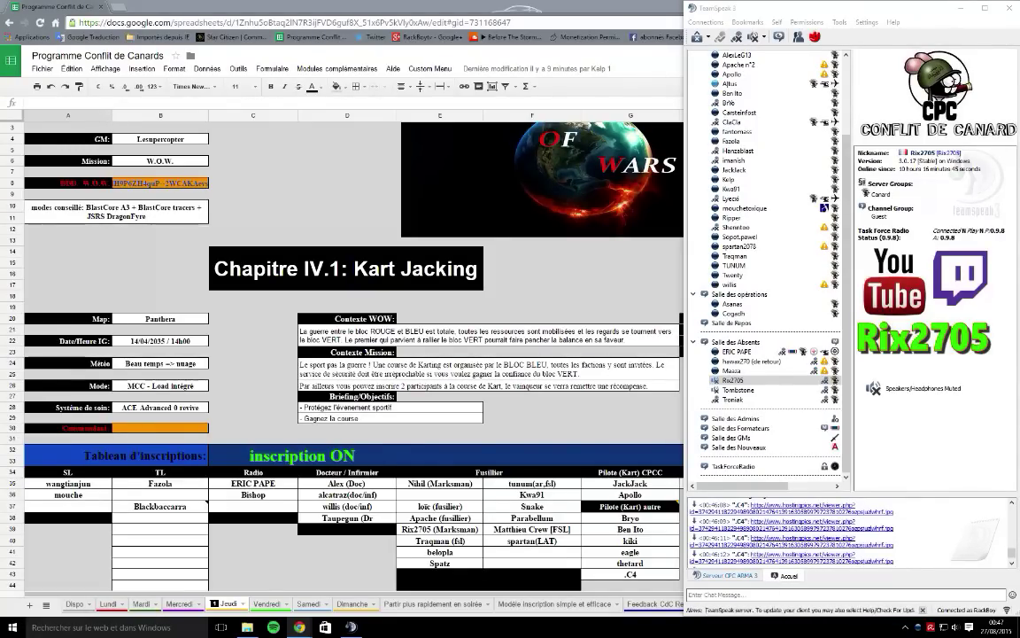
left_click(739, 390)
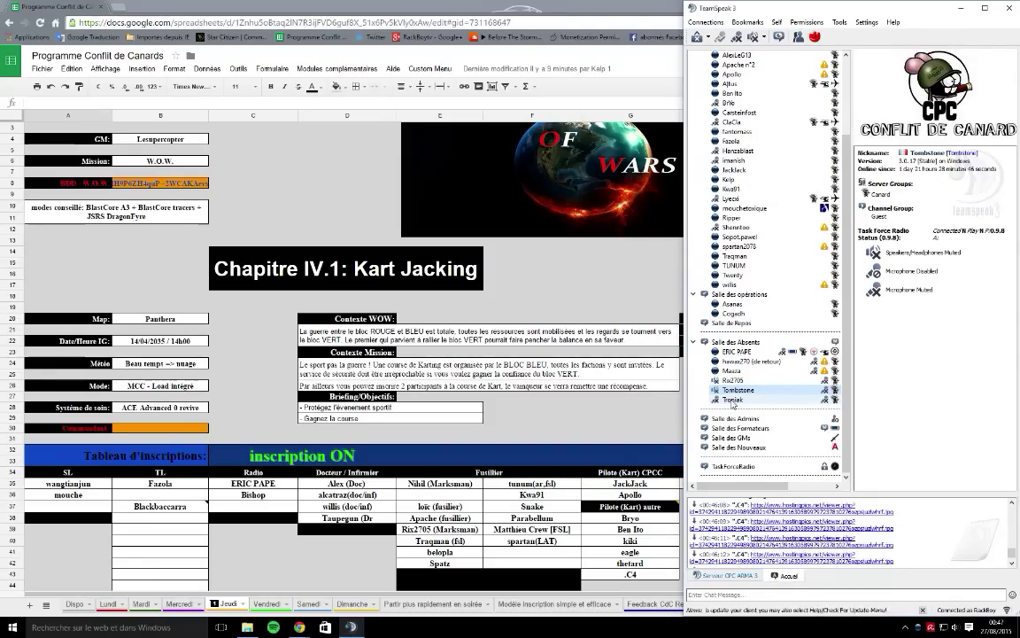
left_click(732, 402)
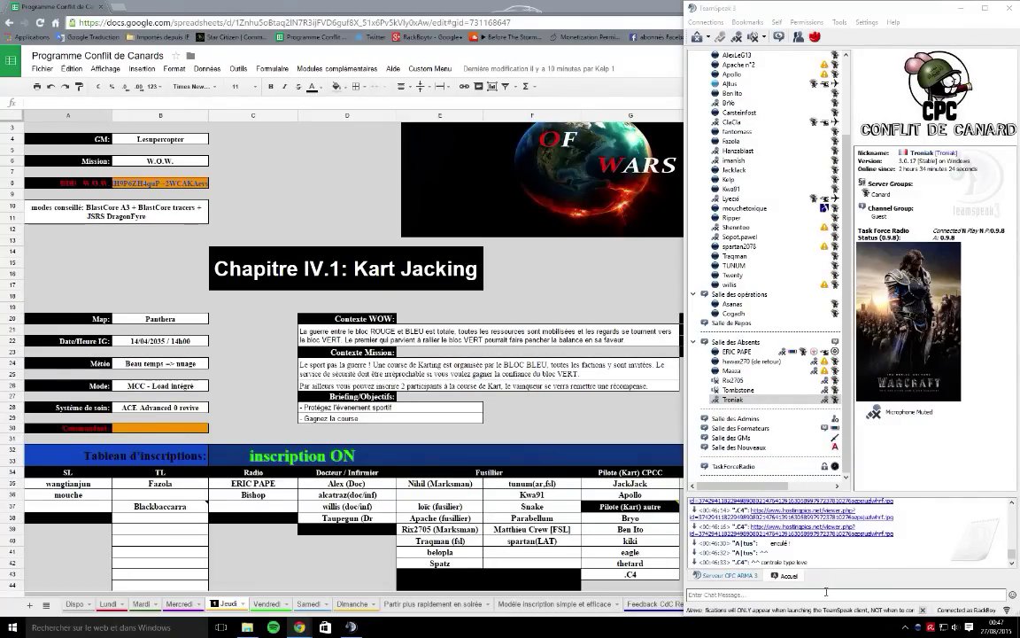
Step: Switch to the spreadsheet's Vendredi sheet and open the "A lire obligatoirement" document linked under Atelier - Nouveaux
left_click(490, 407)
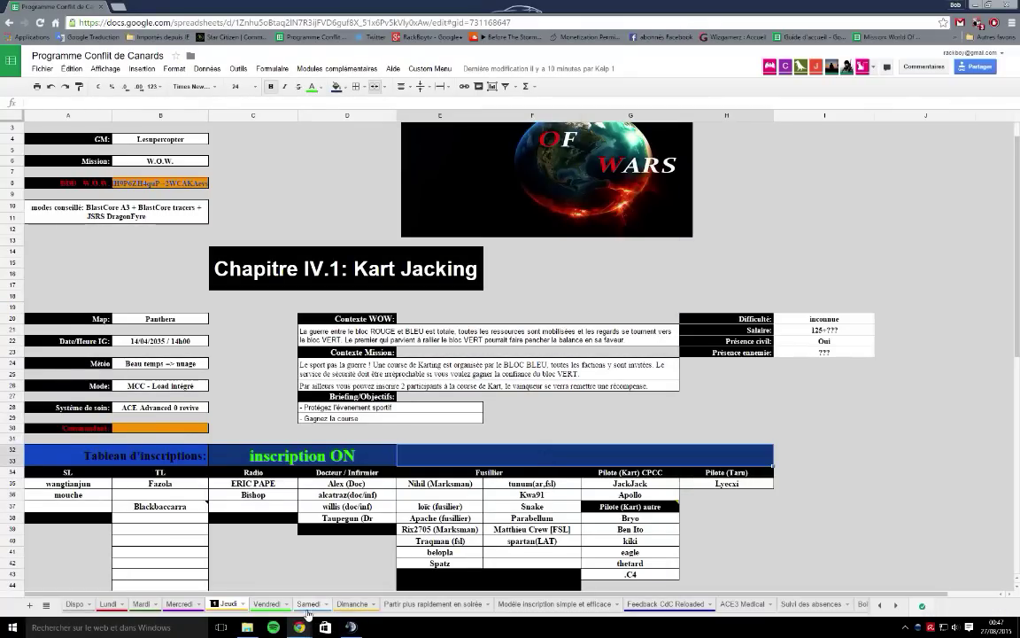
left_click(266, 603)
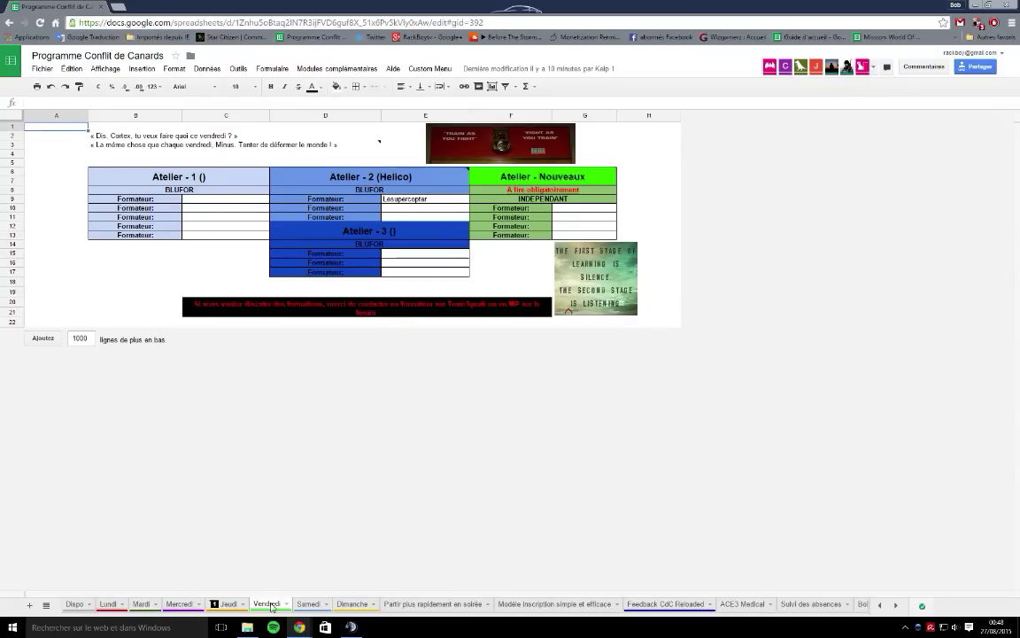
left_click(485, 177)
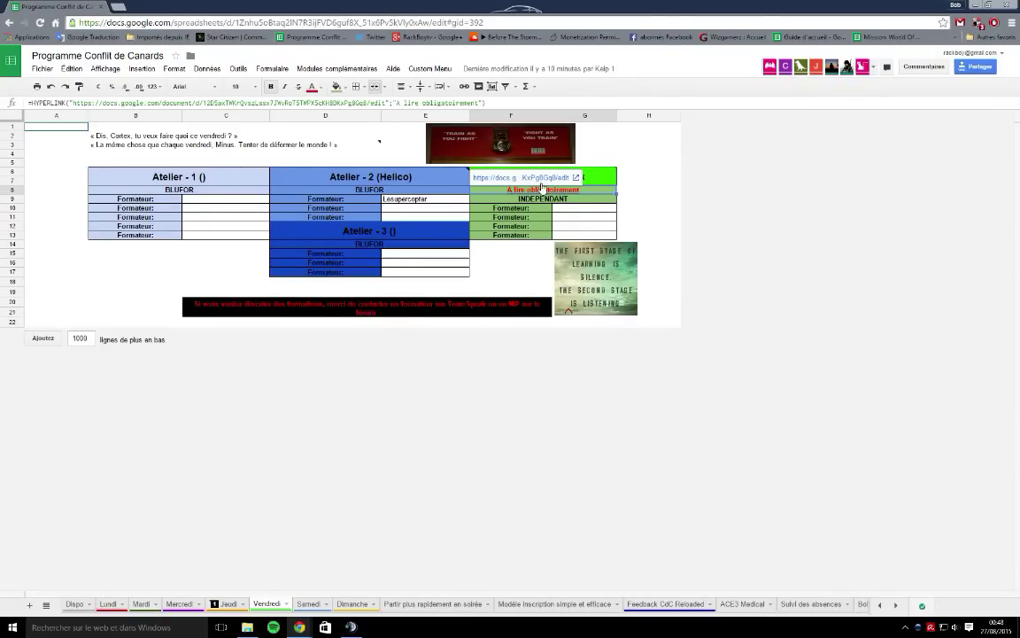
left_click(496, 173)
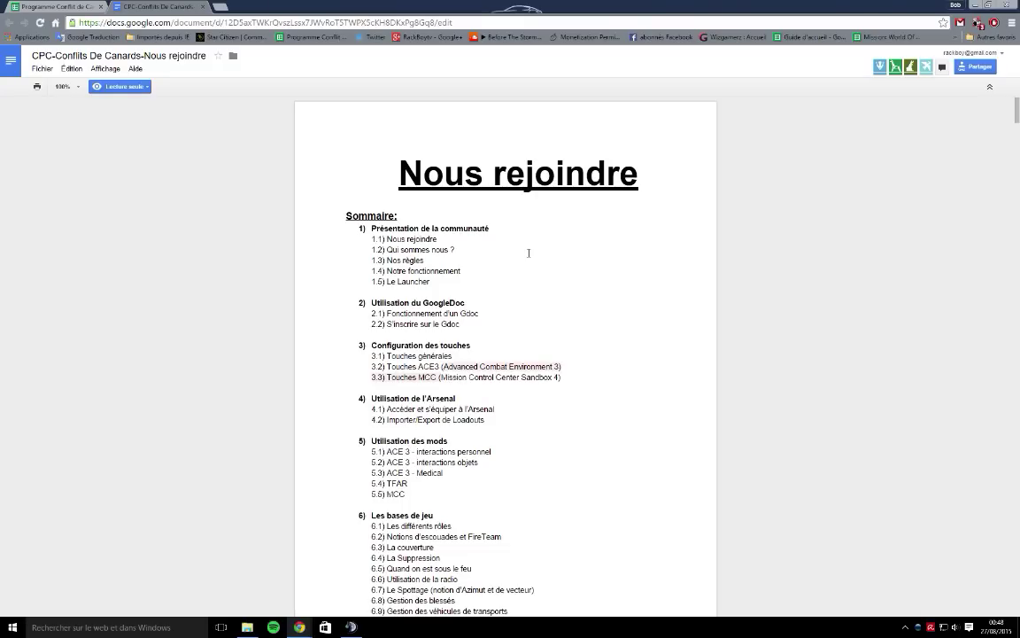
Step: Skim the Nous rejoindre document from its summary to section 6.3 La couverture, and return to the TeamSpeak channel list
scroll(528, 253, "down", 3)
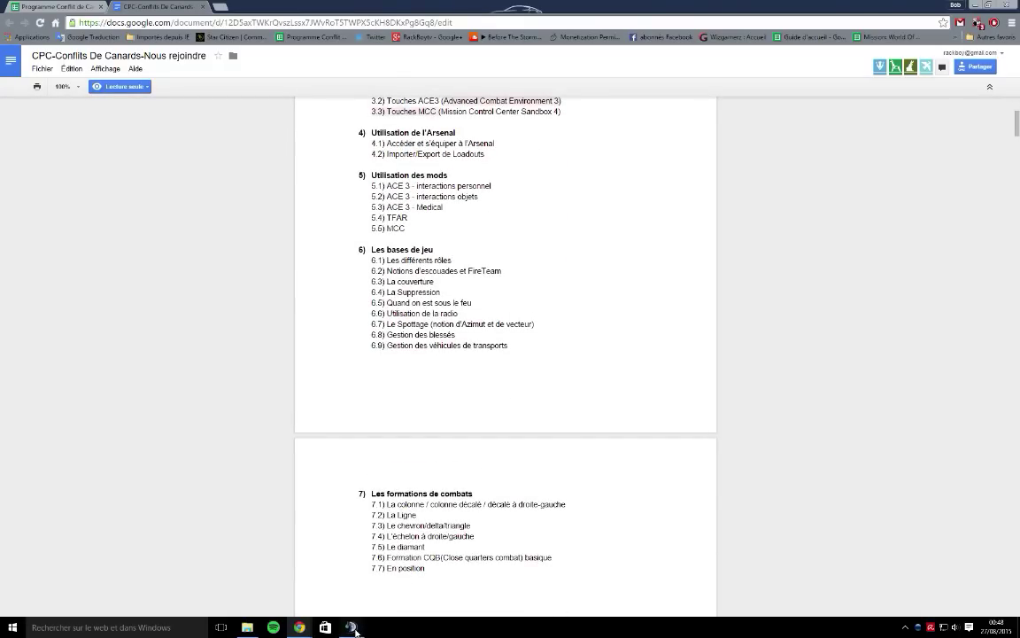
scroll(711, 366, "down", 15)
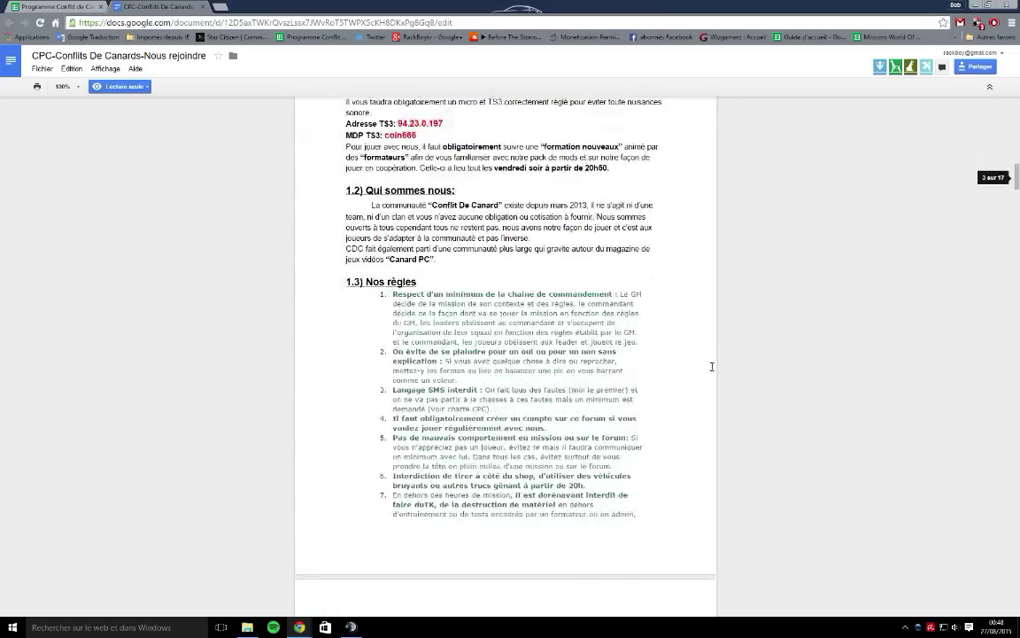
left_click_drag(1016, 177, 1003, 428)
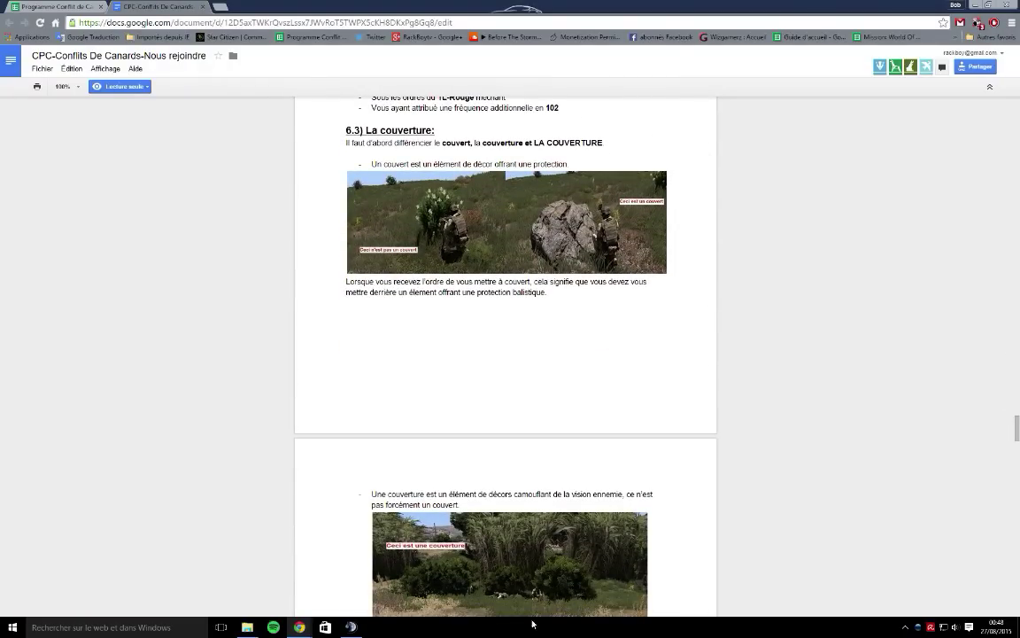
key("alt+Tab")
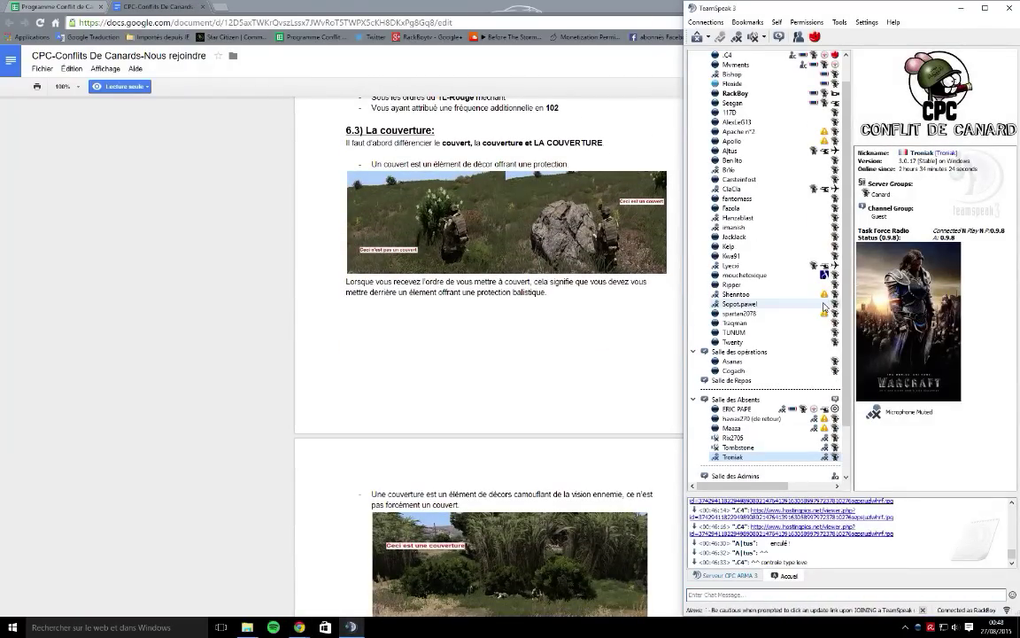
scroll(822, 307, "up", 3)
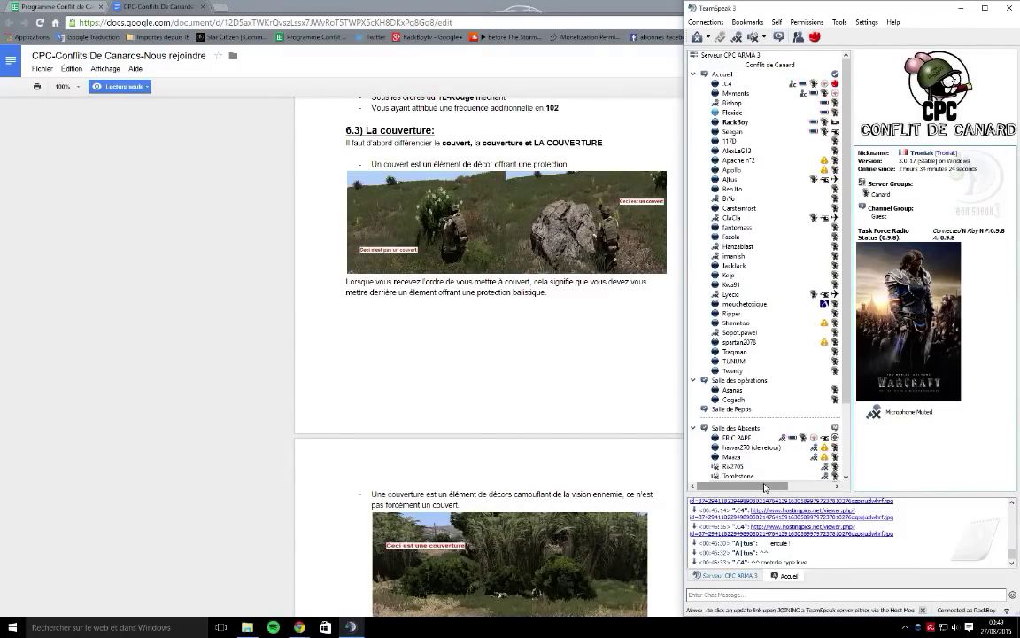
Step: Examine the Nous rejoindre document from section 6.4 to the 7.1 La colonne and 7.2 La ligne formations, and return to TeamSpeak
left_click(587, 452)
scroll(587, 453, "down", 9)
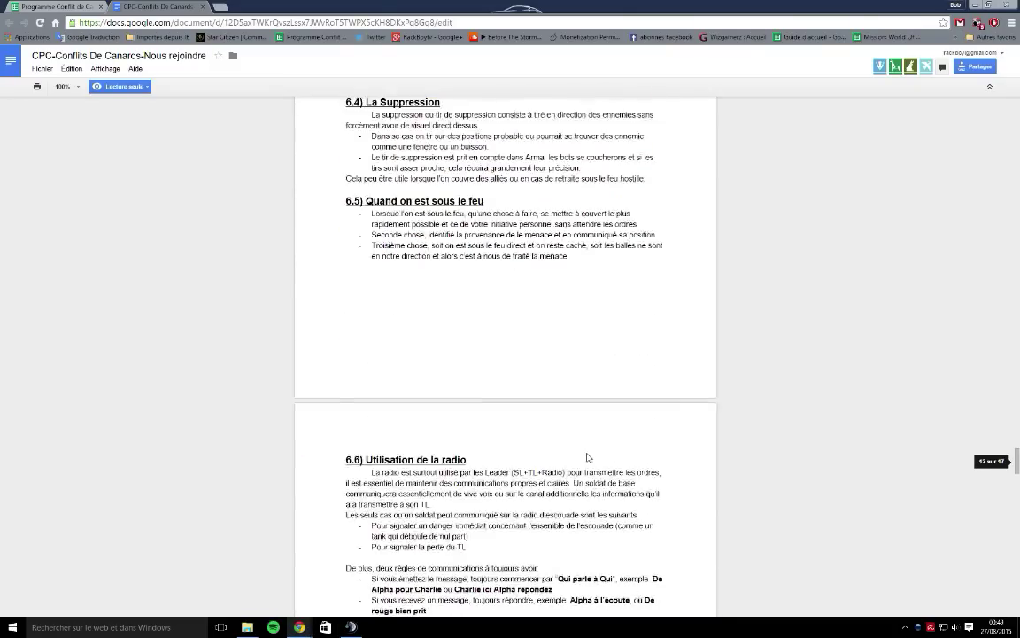
scroll(587, 452, "down", 15)
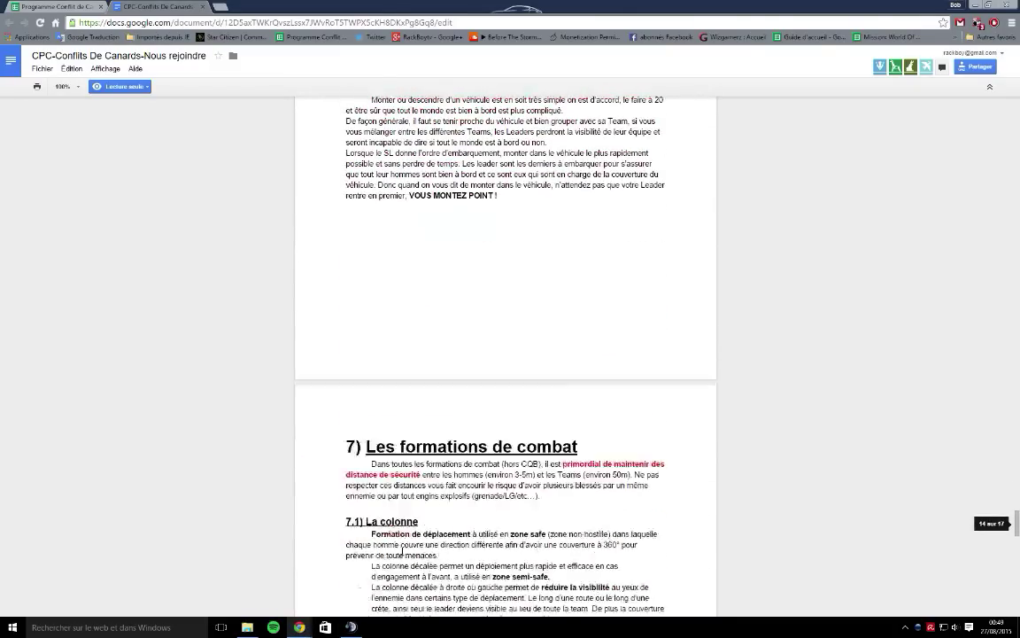
scroll(377, 571, "down", 3)
scroll(320, 567, "up", 1)
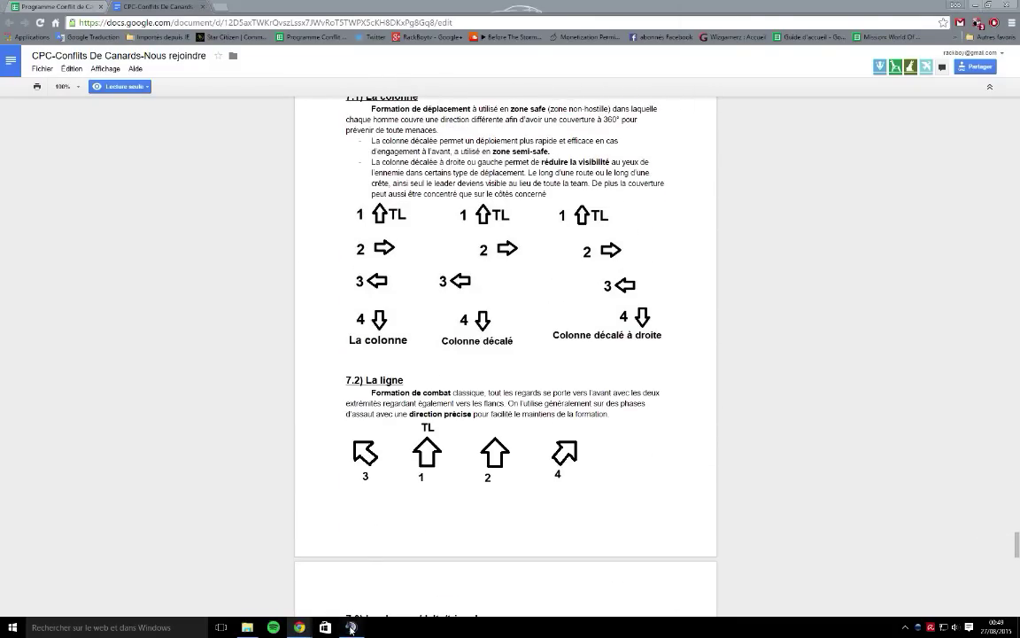
key("alt+Tab")
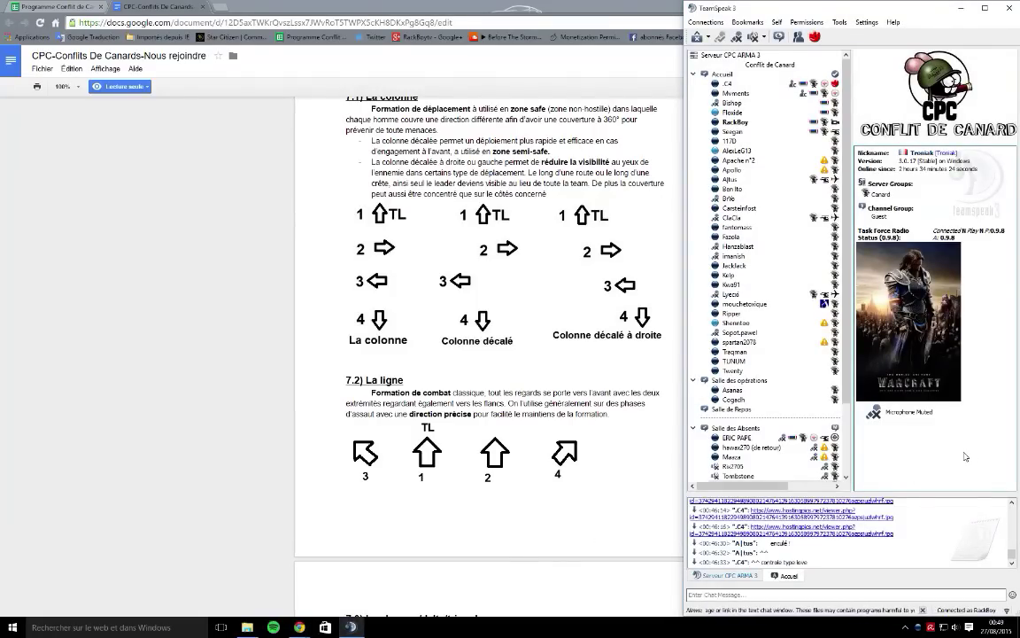